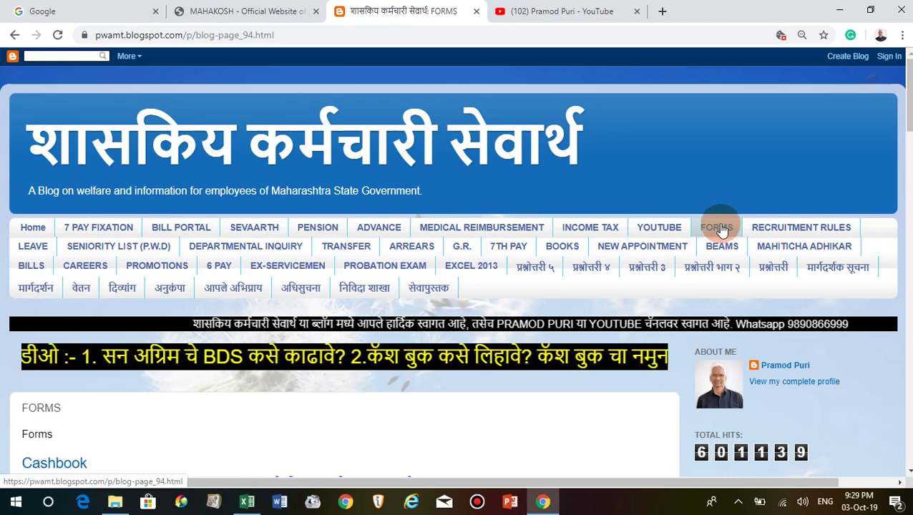
Follow the Cashbook link on the Blogger Forms page to its Google Drive workbook.
{"action": "scroll", "coordinate": [305, 346], "scroll_direction": "down", "scroll_amount": 2}
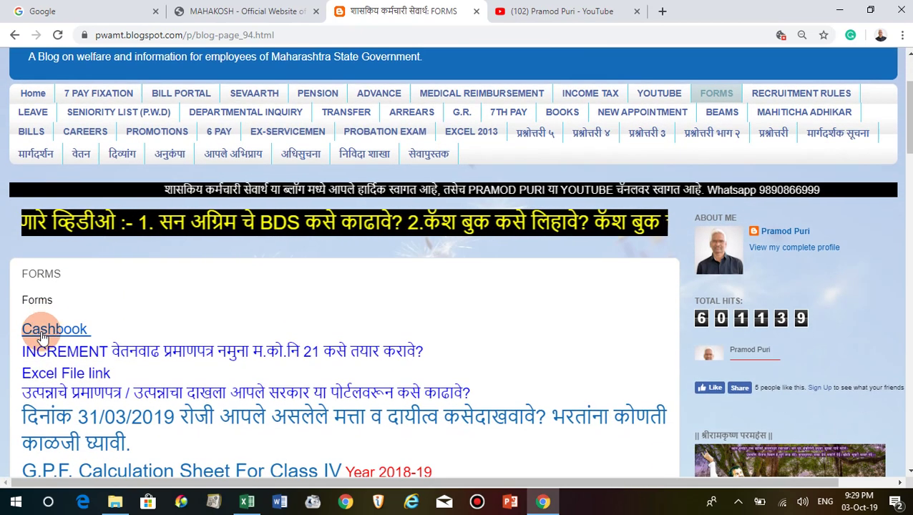
{"action": "left_click", "coordinate": [43, 333]}
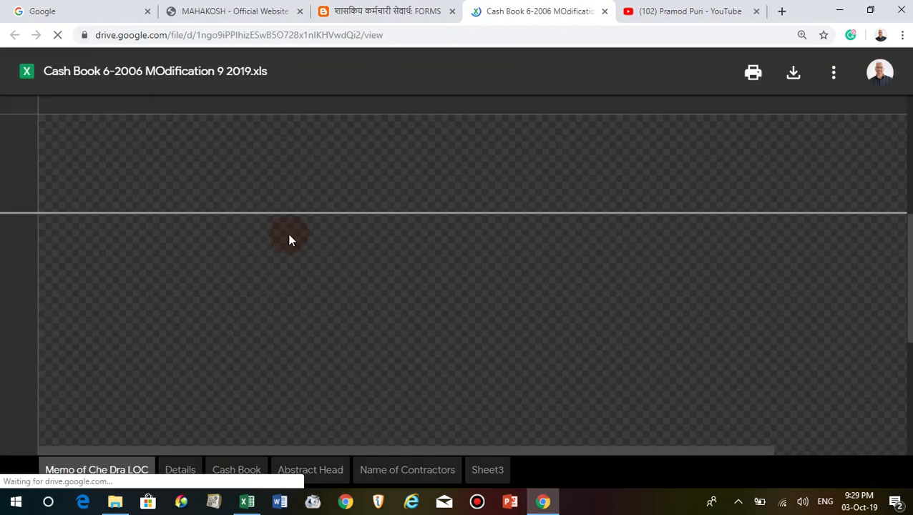
Download Cash Book 6-2006 MOdification 9 2019.xls from Drive and open the saved (1) copy.
{"action": "left_click", "coordinate": [796, 76]}
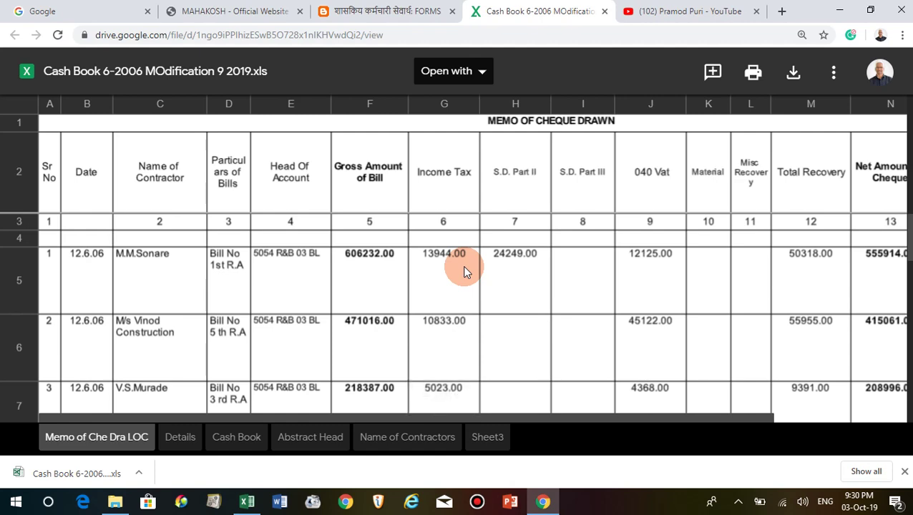
{"action": "left_click", "coordinate": [77, 476]}
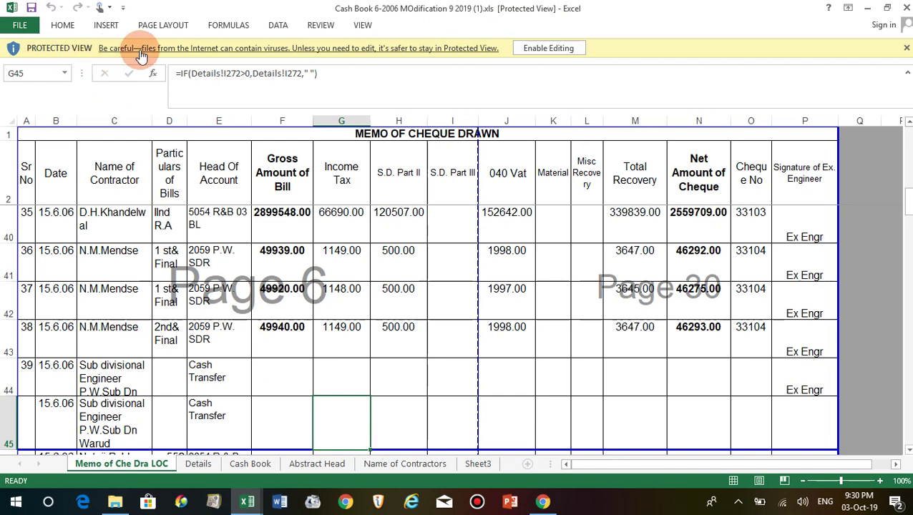
Enable editing on the downloaded cash book, select K42, and go to Sheet3.
{"action": "left_click", "coordinate": [539, 48]}
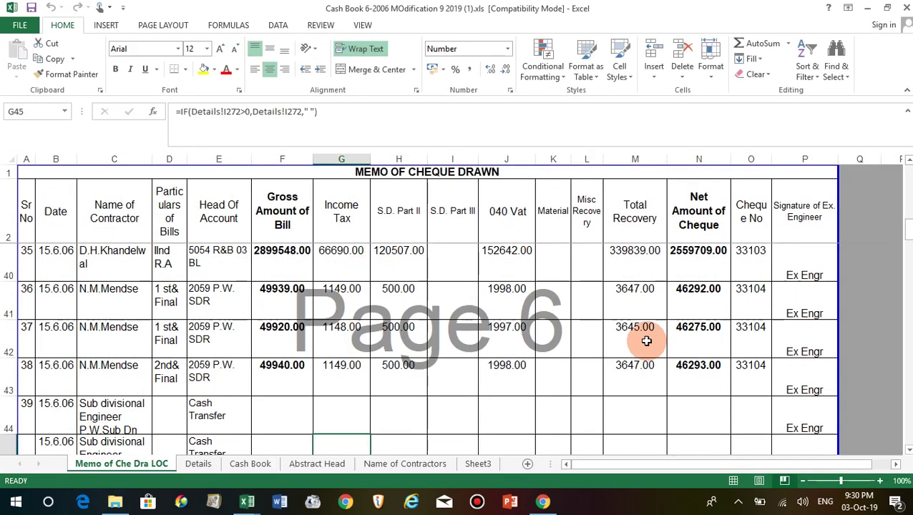
{"action": "left_click", "coordinate": [565, 349]}
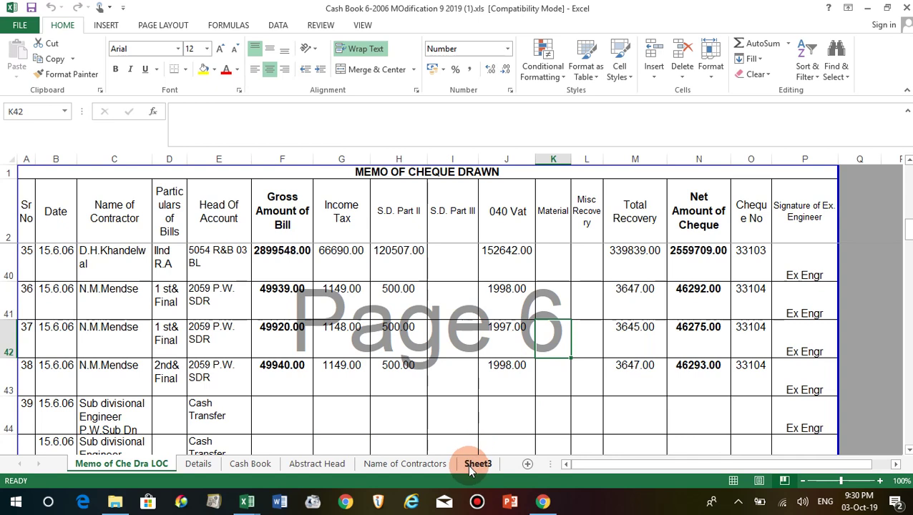
{"action": "left_click", "coordinate": [477, 464]}
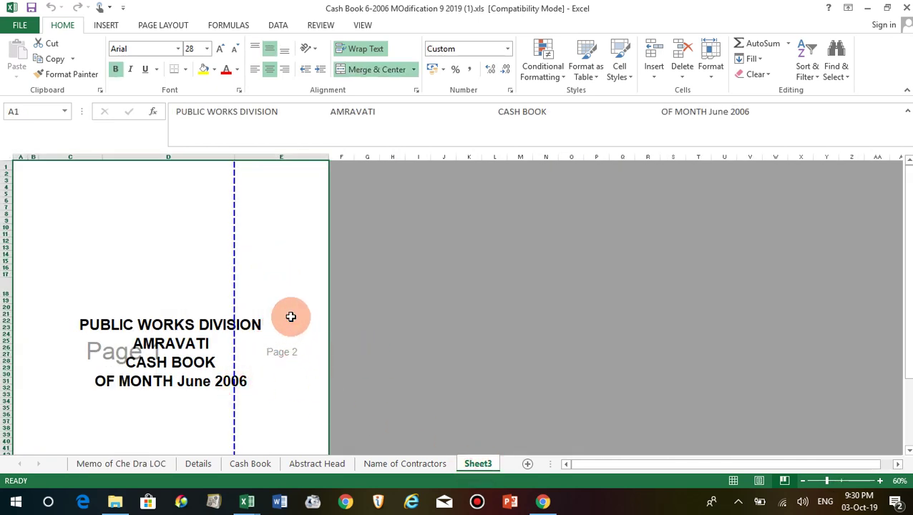
Zoom over the Sheet3 title block, then move to the Name of Contractors sheet.
{"action": "scroll", "coordinate": [292, 316], "scroll_direction": "up", "scroll_amount": 4}
{"action": "scroll", "coordinate": [302, 316], "scroll_direction": "down", "scroll_amount": 5}
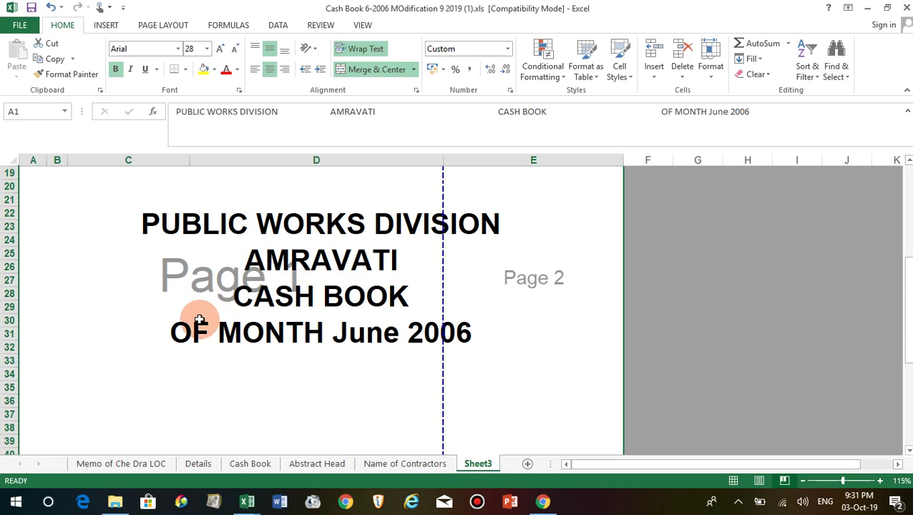
{"action": "left_click", "coordinate": [397, 465]}
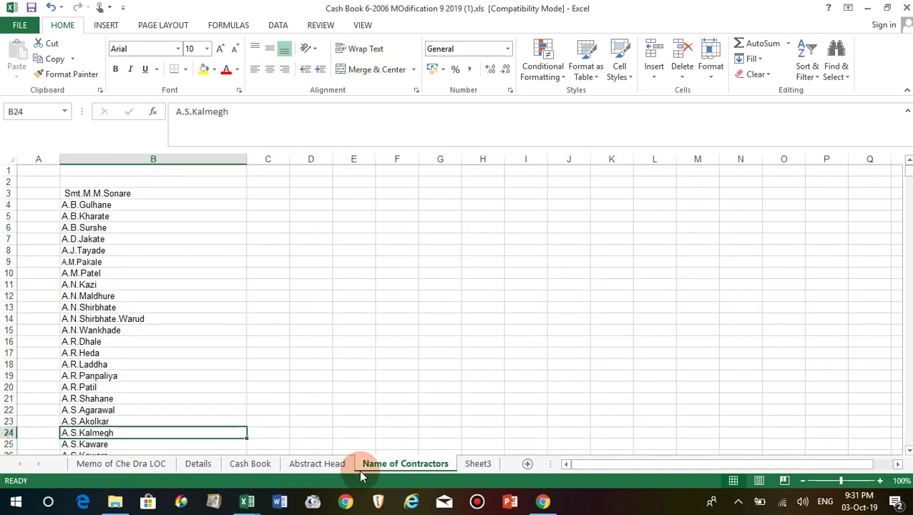
{"action": "left_click", "coordinate": [255, 465]}
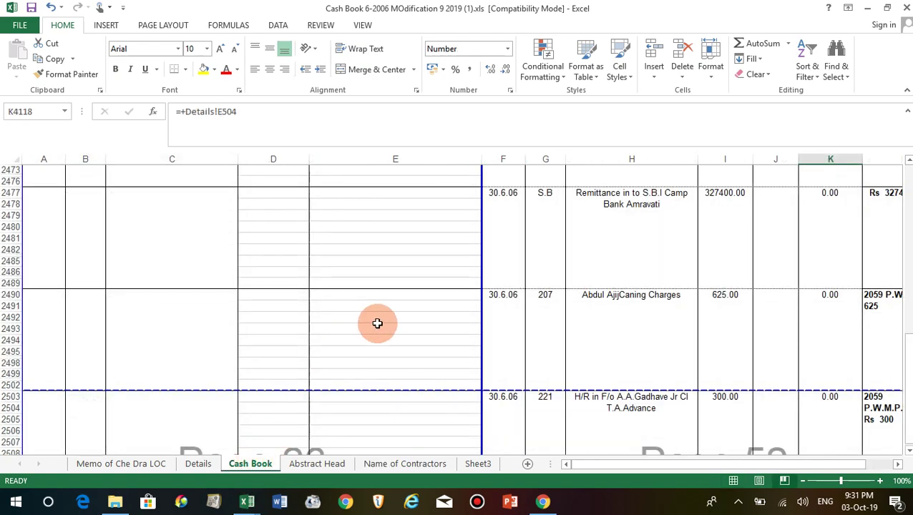
{"action": "key", "text": "ctrl+Home"}
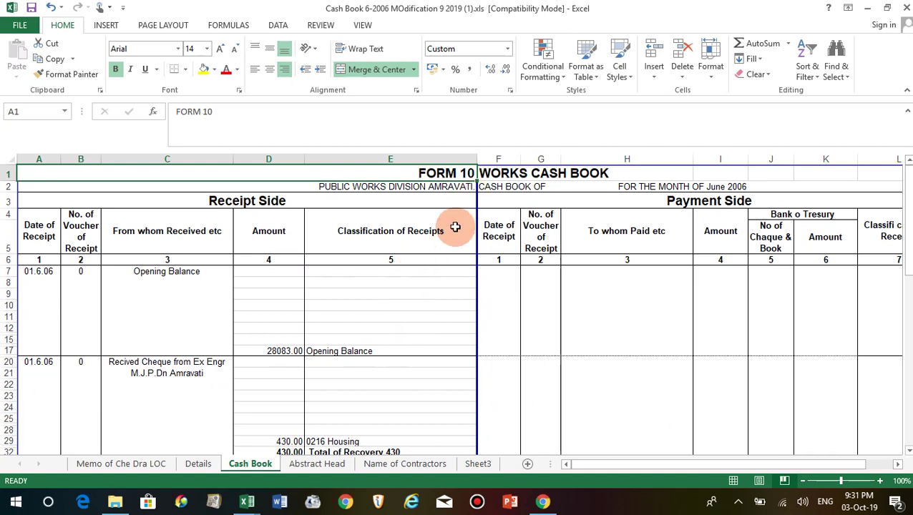
{"action": "left_click", "coordinate": [417, 305]}
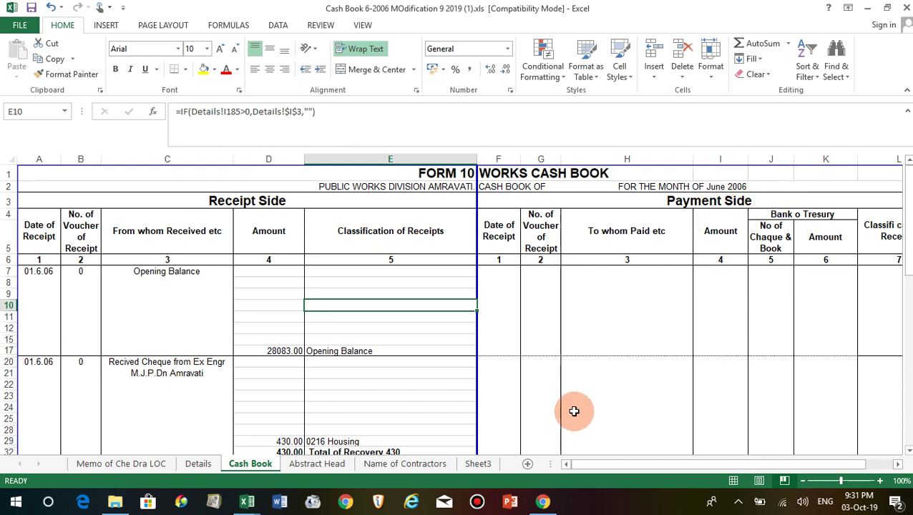
{"action": "left_click", "coordinate": [601, 310]}
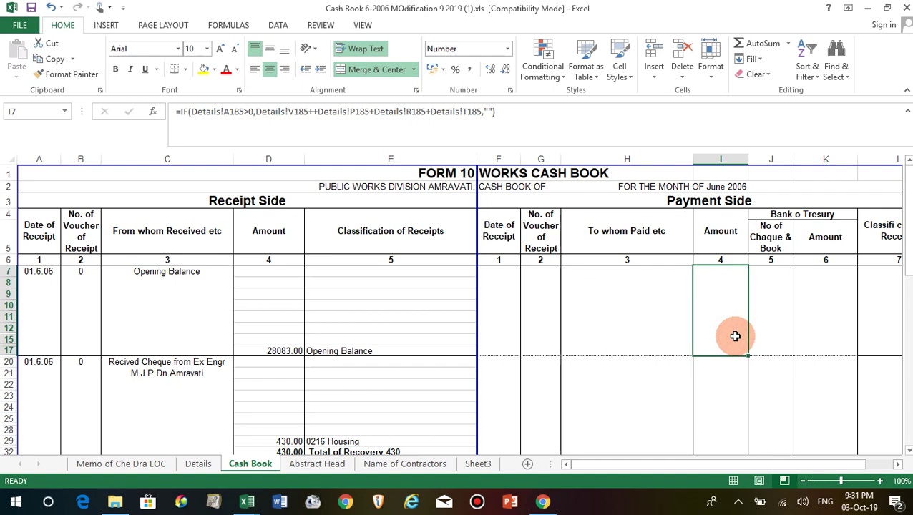
{"action": "left_click", "coordinate": [551, 317]}
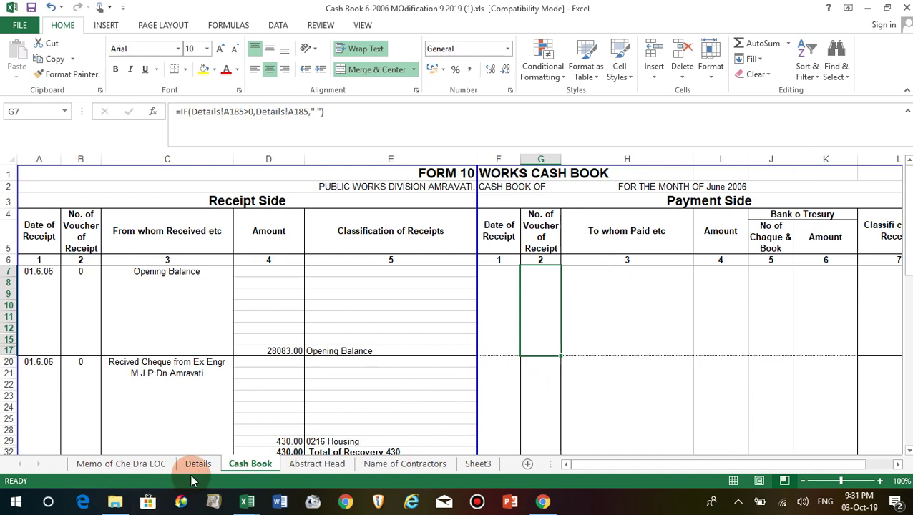
{"action": "left_click", "coordinate": [442, 466]}
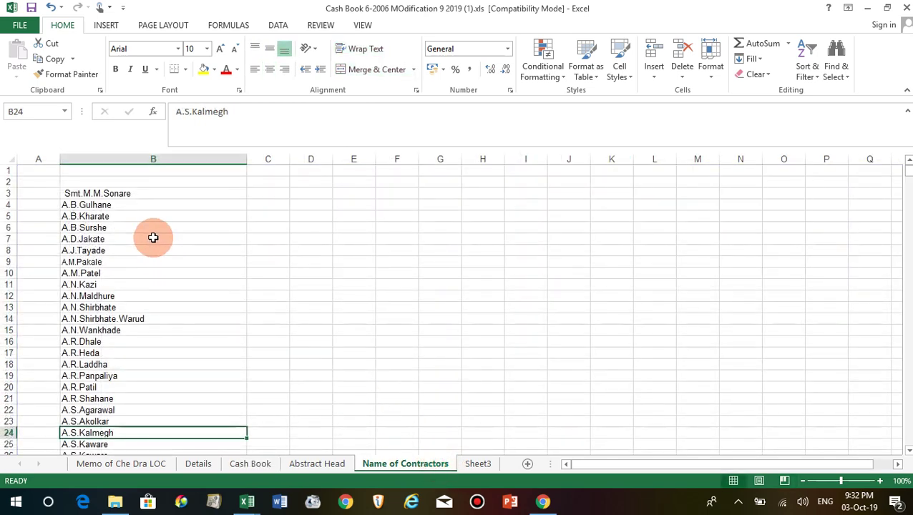
Scroll down the contractor list and back to the top, then show the Abstract Head sheet.
{"action": "scroll", "coordinate": [150, 287], "scroll_direction": "down", "scroll_amount": 3}
{"action": "scroll", "coordinate": [152, 326], "scroll_direction": "down", "scroll_amount": 7}
{"action": "scroll", "coordinate": [153, 326], "scroll_direction": "down", "scroll_amount": 5}
{"action": "scroll", "coordinate": [151, 329], "scroll_direction": "down", "scroll_amount": 11}
{"action": "scroll", "coordinate": [151, 328], "scroll_direction": "down", "scroll_amount": 9}
{"action": "scroll", "coordinate": [151, 328], "scroll_direction": "down", "scroll_amount": 9}
{"action": "scroll", "coordinate": [151, 328], "scroll_direction": "down", "scroll_amount": 9}
{"action": "scroll", "coordinate": [151, 329], "scroll_direction": "down", "scroll_amount": 17}
{"action": "scroll", "coordinate": [151, 328], "scroll_direction": "down", "scroll_amount": 8}
{"action": "scroll", "coordinate": [151, 328], "scroll_direction": "down", "scroll_amount": 8}
{"action": "scroll", "coordinate": [151, 329], "scroll_direction": "down", "scroll_amount": 9}
{"action": "scroll", "coordinate": [151, 328], "scroll_direction": "down", "scroll_amount": 8}
{"action": "scroll", "coordinate": [151, 328], "scroll_direction": "up", "scroll_amount": 9}
{"action": "scroll", "coordinate": [152, 328], "scroll_direction": "up", "scroll_amount": 15}
{"action": "scroll", "coordinate": [151, 327], "scroll_direction": "up", "scroll_amount": 14}
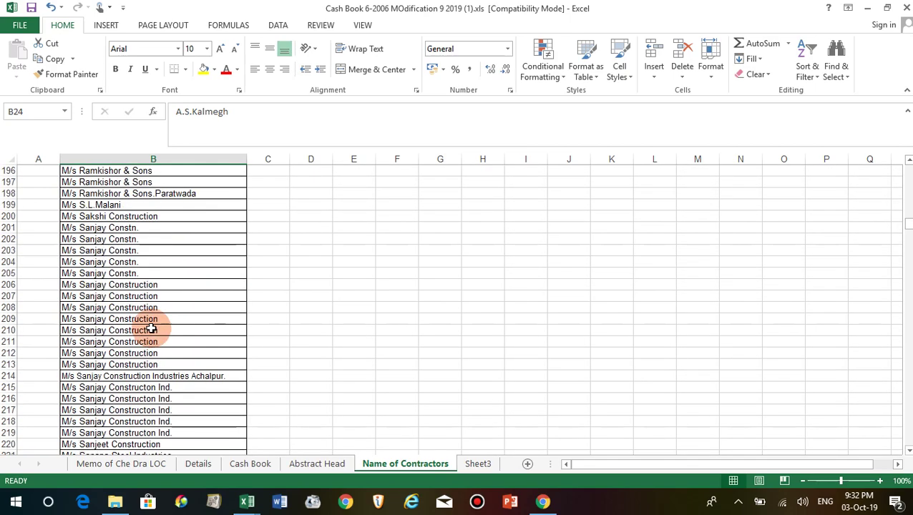
{"action": "scroll", "coordinate": [172, 315], "scroll_direction": "up", "scroll_amount": 8}
{"action": "scroll", "coordinate": [376, 334], "scroll_direction": "up", "scroll_amount": 13}
{"action": "scroll", "coordinate": [376, 334], "scroll_direction": "up", "scroll_amount": 17}
{"action": "scroll", "coordinate": [376, 334], "scroll_direction": "up", "scroll_amount": 9}
{"action": "scroll", "coordinate": [376, 334], "scroll_direction": "up", "scroll_amount": 9}
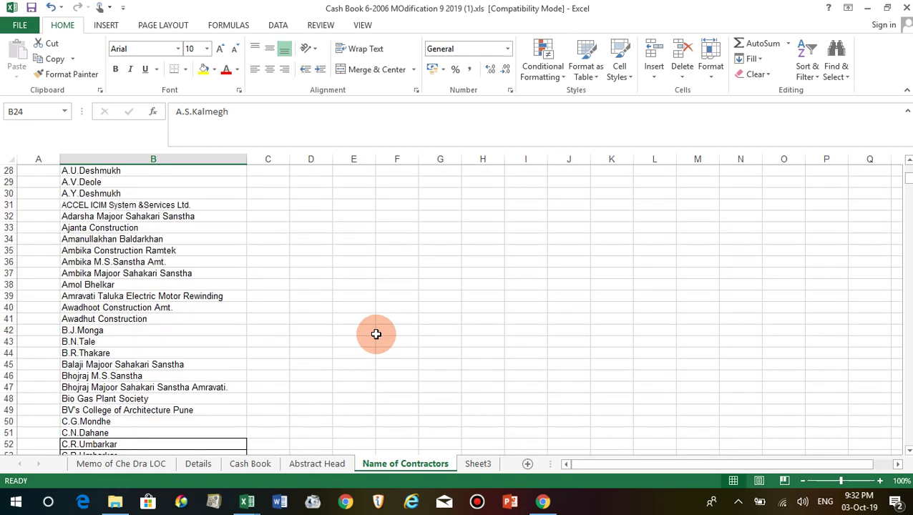
{"action": "scroll", "coordinate": [375, 334], "scroll_direction": "up", "scroll_amount": 7}
{"action": "scroll", "coordinate": [375, 334], "scroll_direction": "up", "scroll_amount": 2}
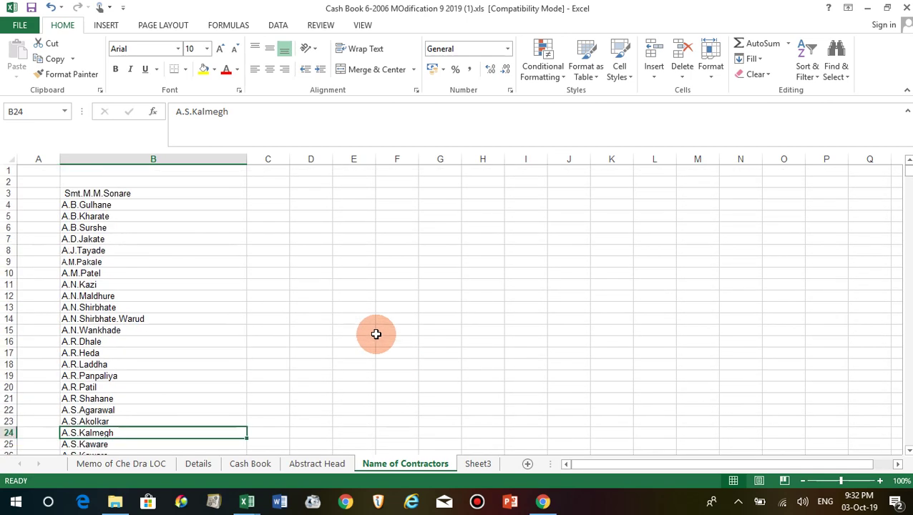
{"action": "left_click", "coordinate": [315, 465]}
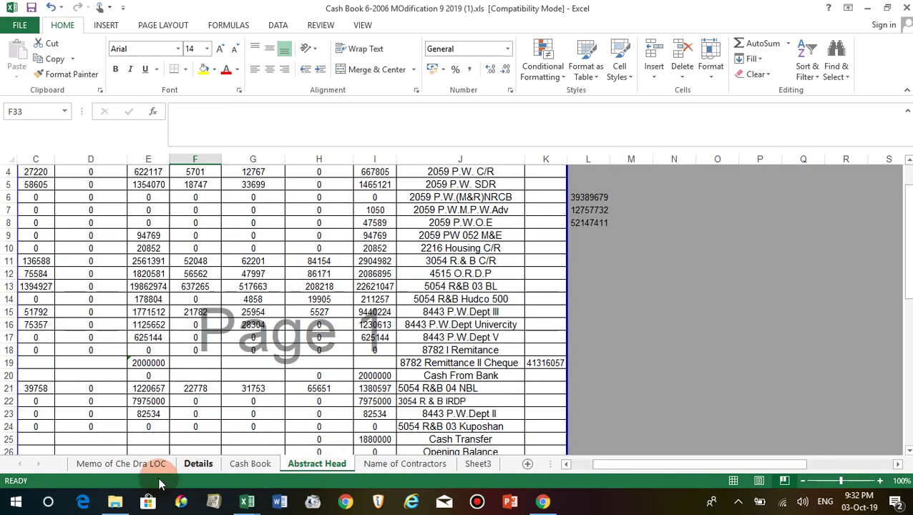
Go to the Memo of Che Dra LOC sheet and check the Income Tax formula in G6.
{"action": "left_click", "coordinate": [100, 463]}
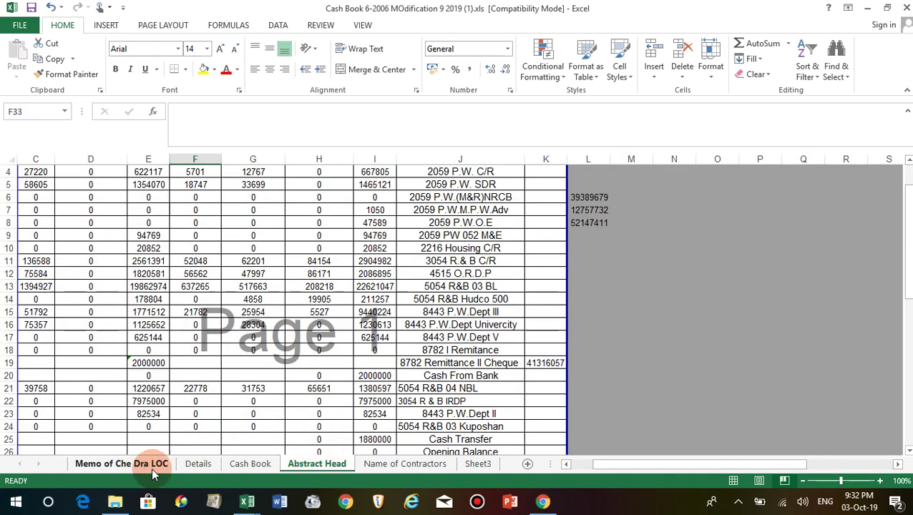
{"action": "scroll", "coordinate": [211, 368], "scroll_direction": "up", "scroll_amount": 5}
{"action": "scroll", "coordinate": [211, 368], "scroll_direction": "up", "scroll_amount": 2}
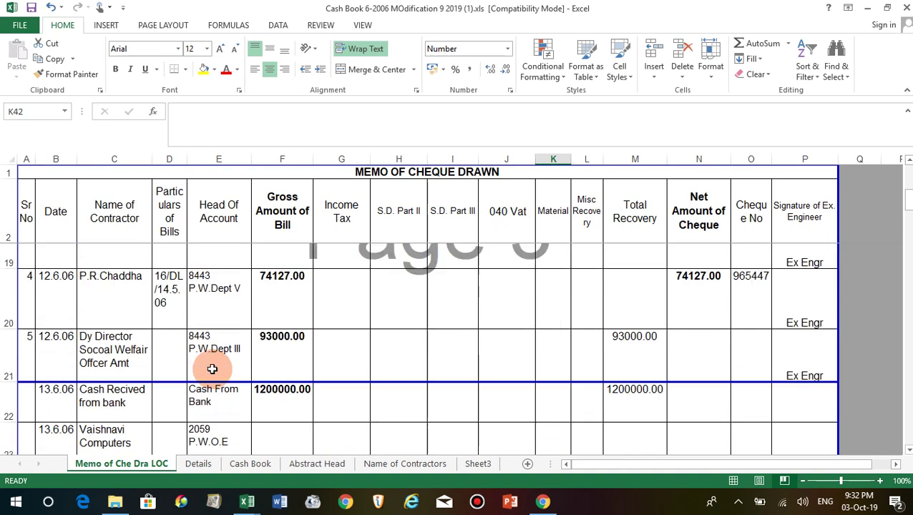
{"action": "scroll", "coordinate": [211, 369], "scroll_direction": "up", "scroll_amount": 6}
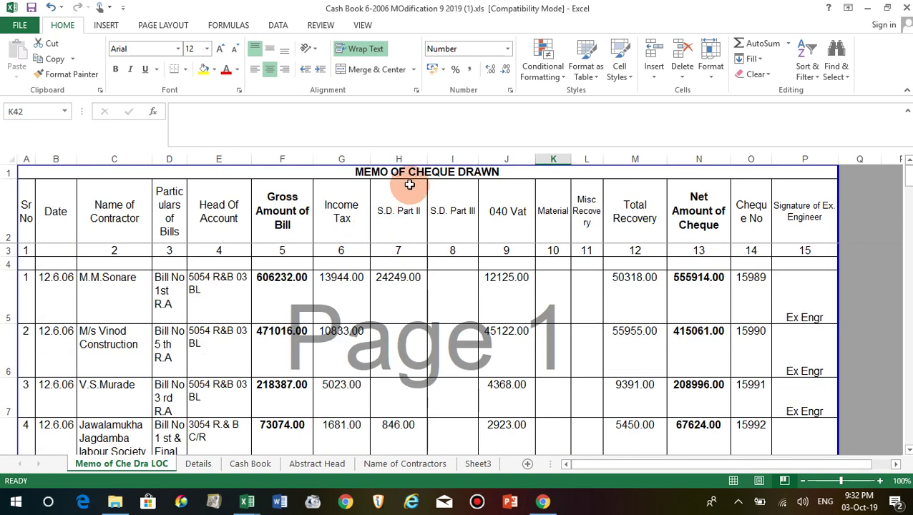
{"action": "left_click", "coordinate": [319, 361]}
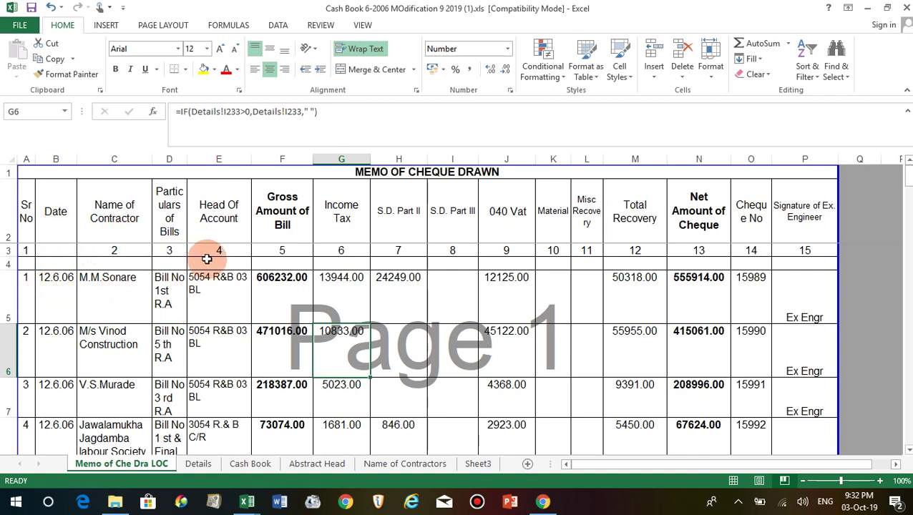
Inspect the row 5 formulas for Head of Account, Gross Amount, Income Tax, S.D. Part III and net amount.
{"action": "left_click", "coordinate": [222, 289]}
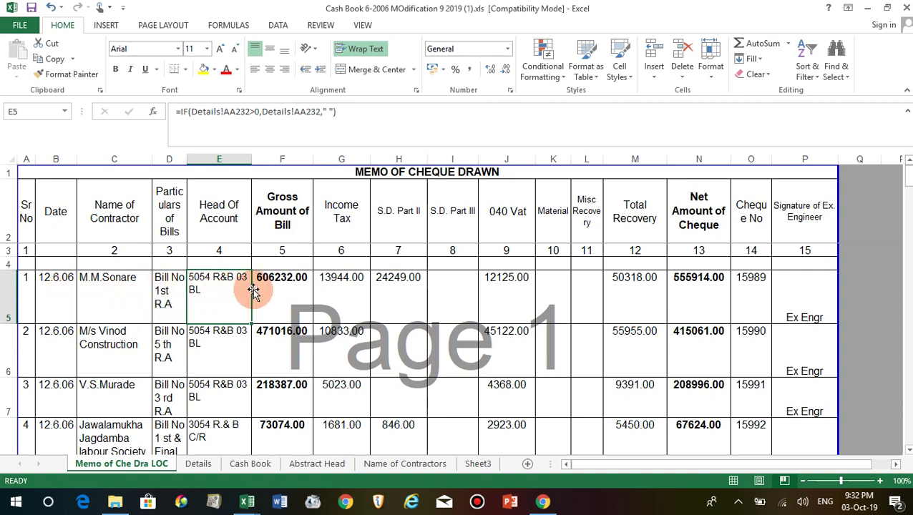
{"action": "left_click", "coordinate": [286, 286]}
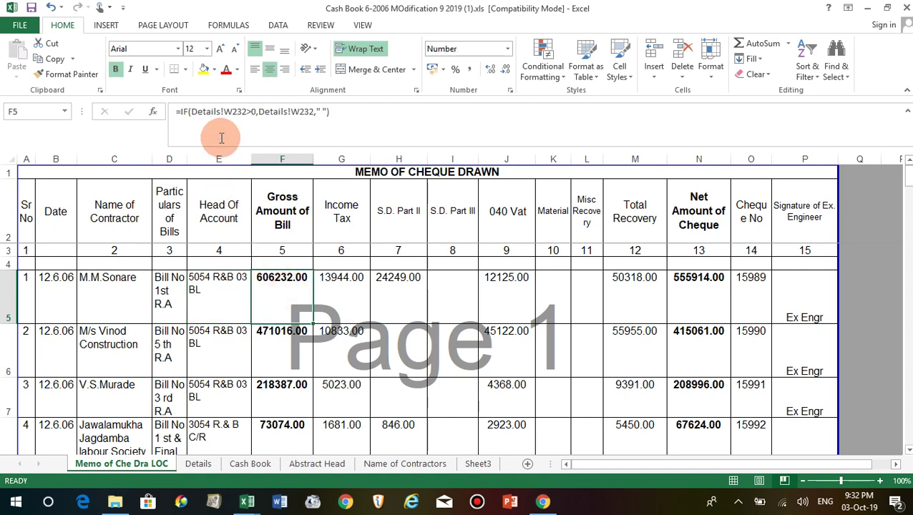
{"action": "left_click", "coordinate": [214, 297]}
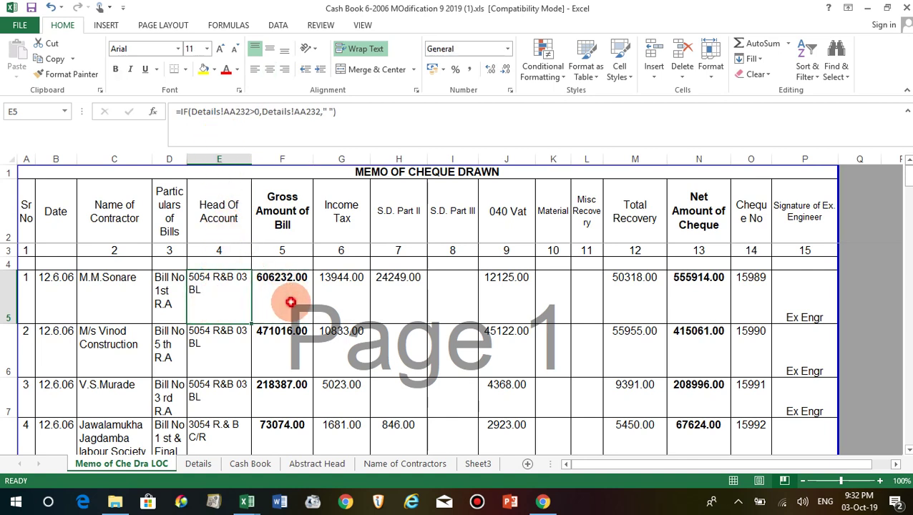
{"action": "left_click", "coordinate": [290, 302]}
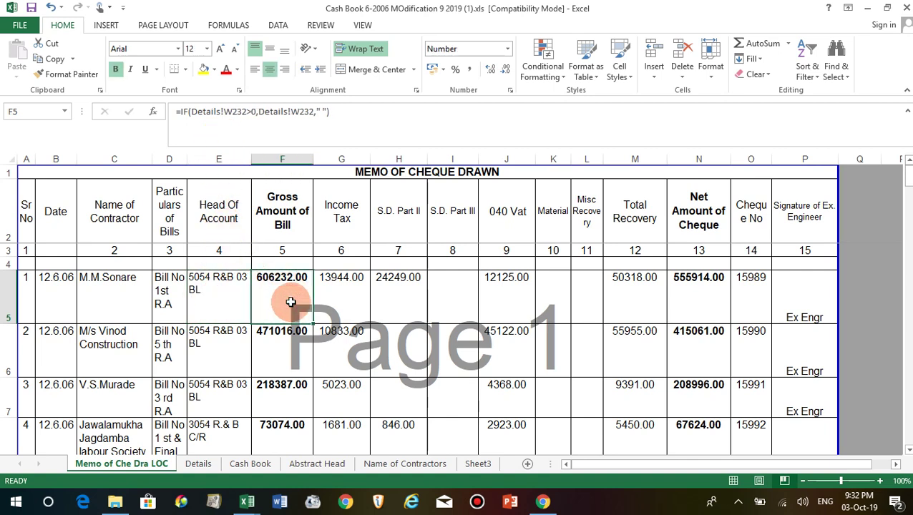
{"action": "left_click", "coordinate": [347, 292]}
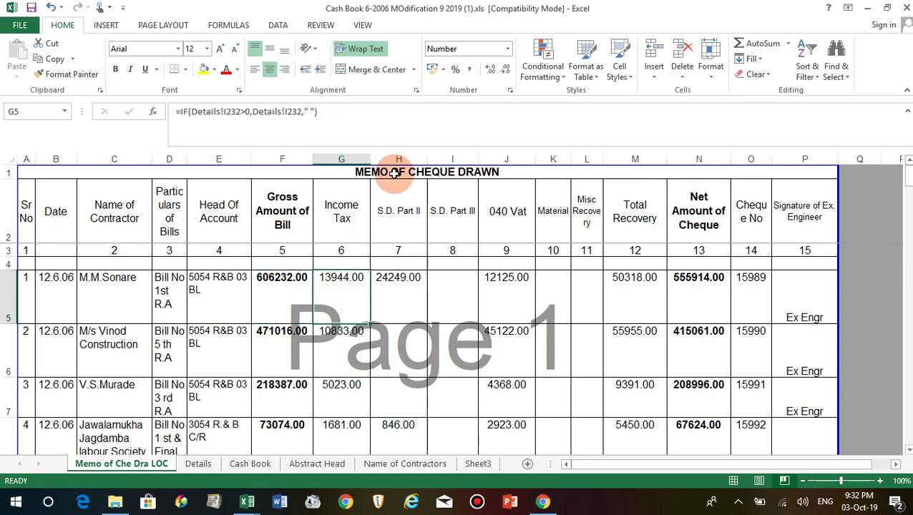
{"action": "left_click", "coordinate": [404, 304]}
{"action": "left_click", "coordinate": [460, 299]}
{"action": "left_click", "coordinate": [507, 299]}
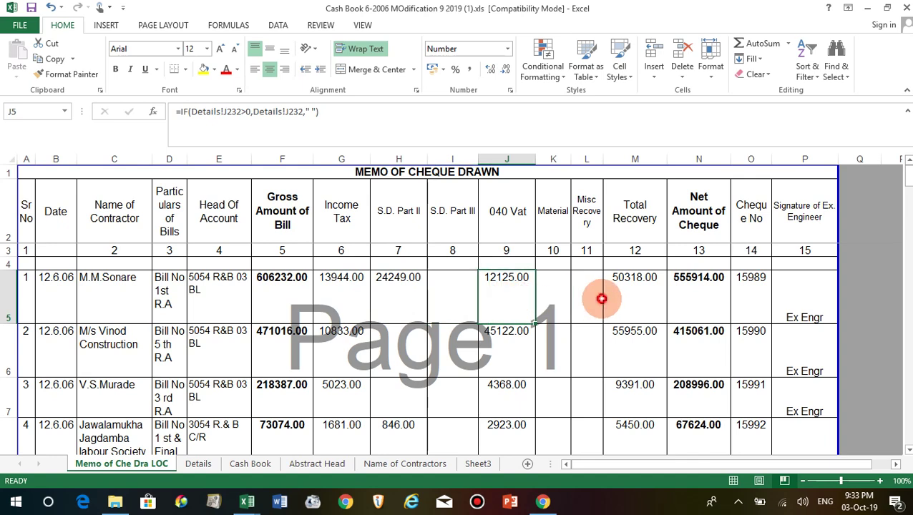
{"action": "left_click", "coordinate": [698, 299]}
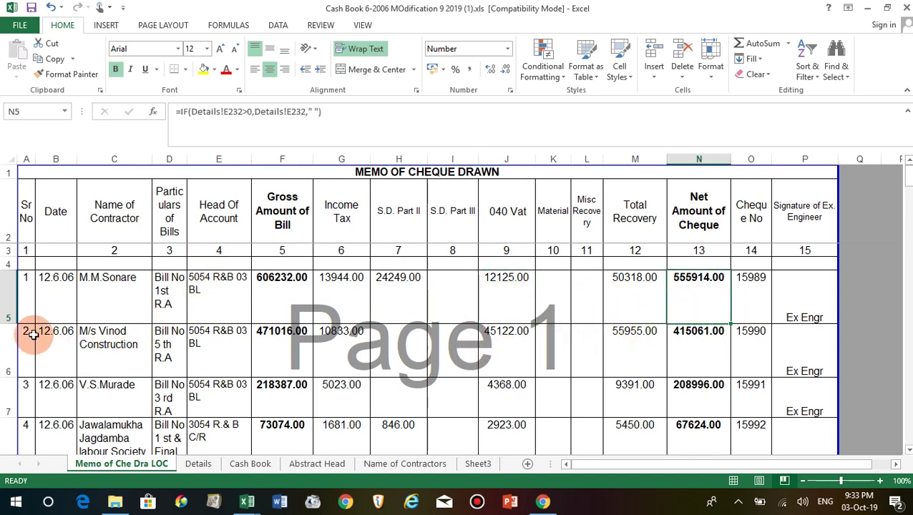
Check the Ex Engr formula in P9 and the F10 formula, then bring up the Details sheet.
{"action": "scroll", "coordinate": [32, 292], "scroll_direction": "down", "scroll_amount": 1}
{"action": "scroll", "coordinate": [32, 292], "scroll_direction": "up", "scroll_amount": 1}
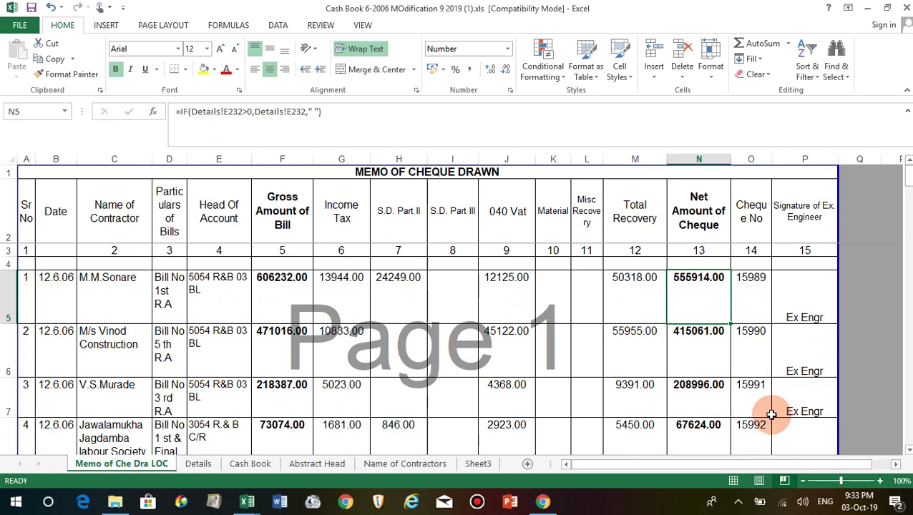
{"action": "scroll", "coordinate": [451, 347], "scroll_direction": "down", "scroll_amount": 2}
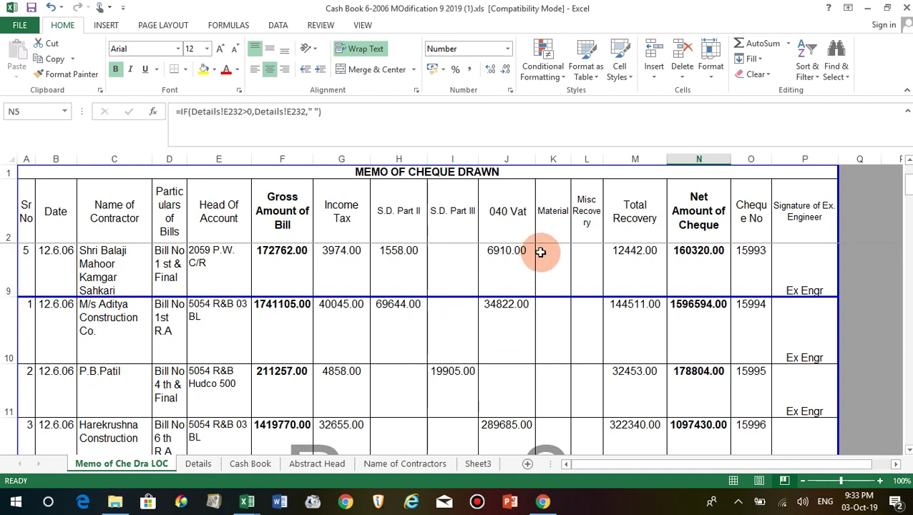
{"action": "left_click", "coordinate": [801, 268]}
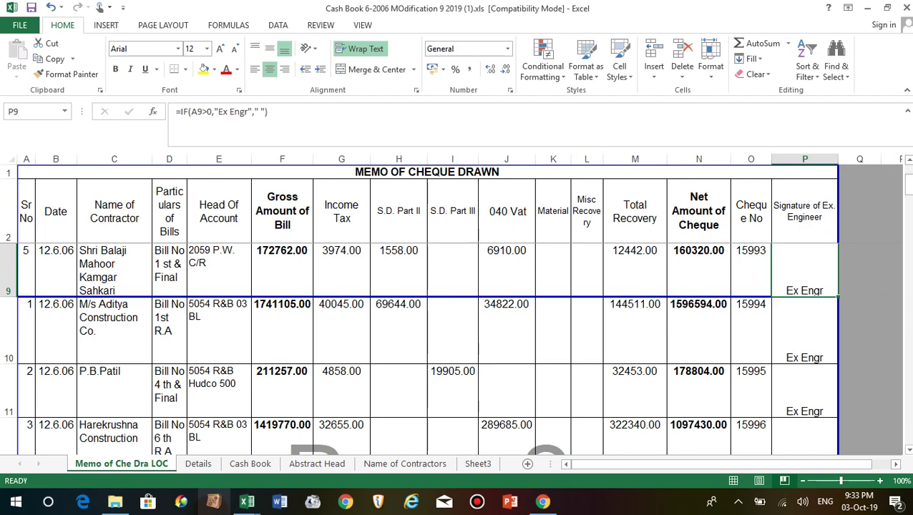
{"action": "left_click", "coordinate": [291, 303]}
{"action": "left_click", "coordinate": [206, 458]}
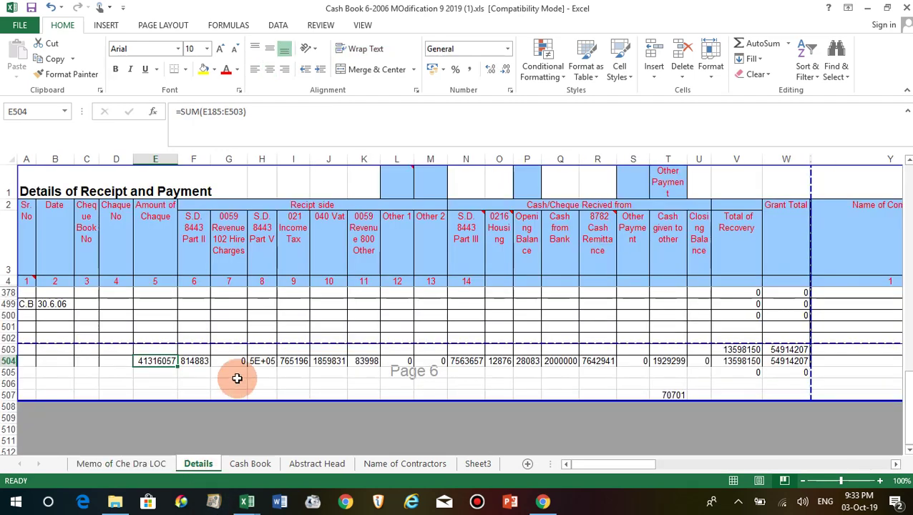
{"action": "scroll", "coordinate": [237, 377], "scroll_direction": "up", "scroll_amount": 15}
{"action": "scroll", "coordinate": [237, 377], "scroll_direction": "up", "scroll_amount": 17}
{"action": "scroll", "coordinate": [237, 378], "scroll_direction": "up", "scroll_amount": 2}
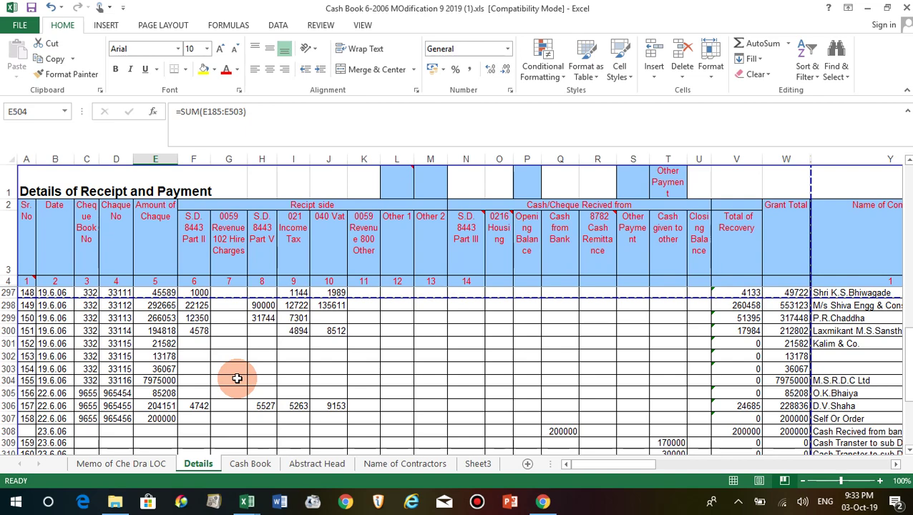
{"action": "scroll", "coordinate": [27, 318], "scroll_direction": "up", "scroll_amount": 9}
{"action": "scroll", "coordinate": [26, 313], "scroll_direction": "up", "scroll_amount": 5}
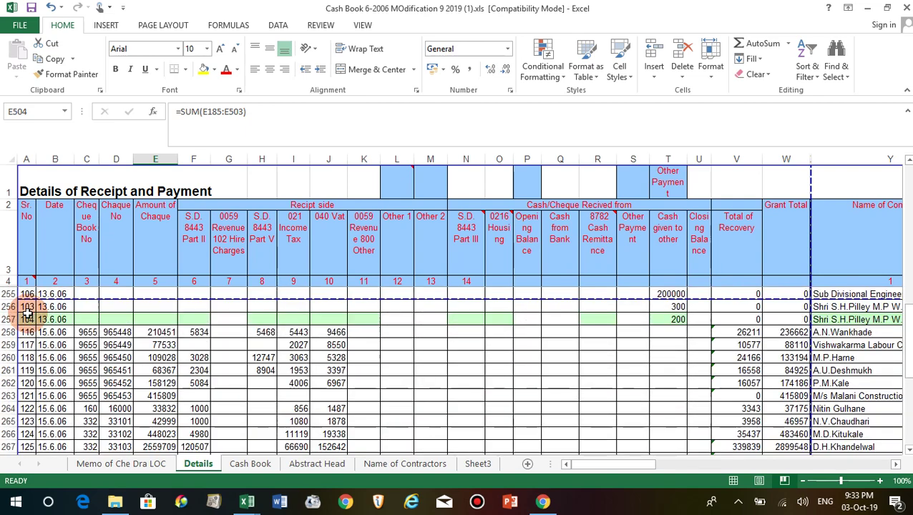
{"action": "scroll", "coordinate": [28, 312], "scroll_direction": "up", "scroll_amount": 20}
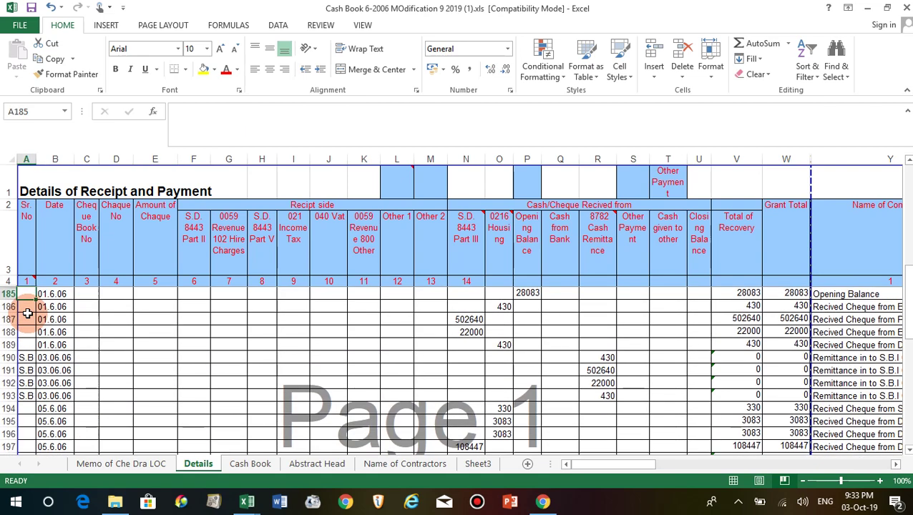
{"action": "left_click", "coordinate": [27, 294]}
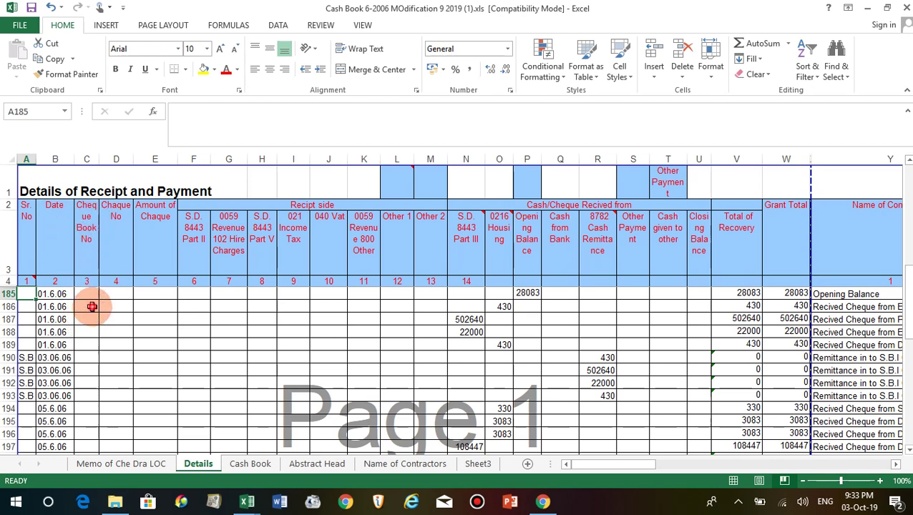
{"action": "left_click", "coordinate": [91, 306]}
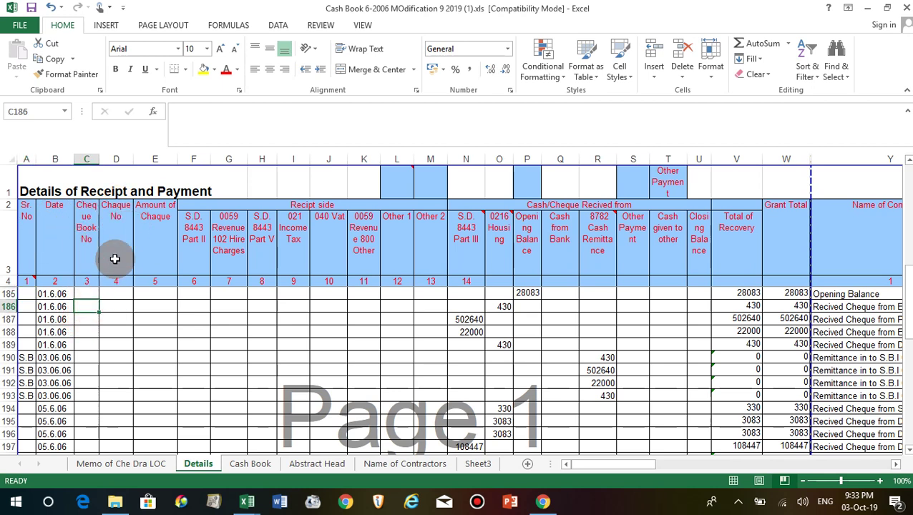
{"action": "left_click", "coordinate": [152, 315]}
{"action": "left_click", "coordinate": [198, 241]}
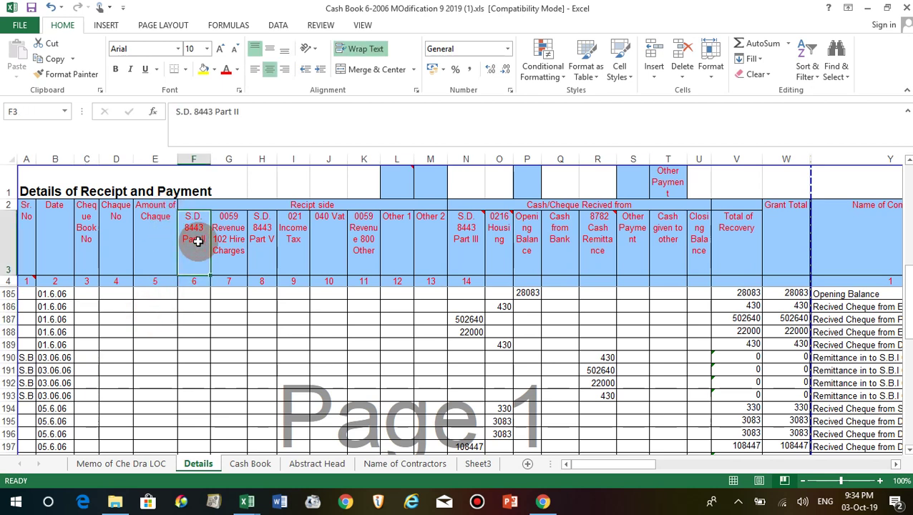
{"action": "left_click", "coordinate": [232, 238]}
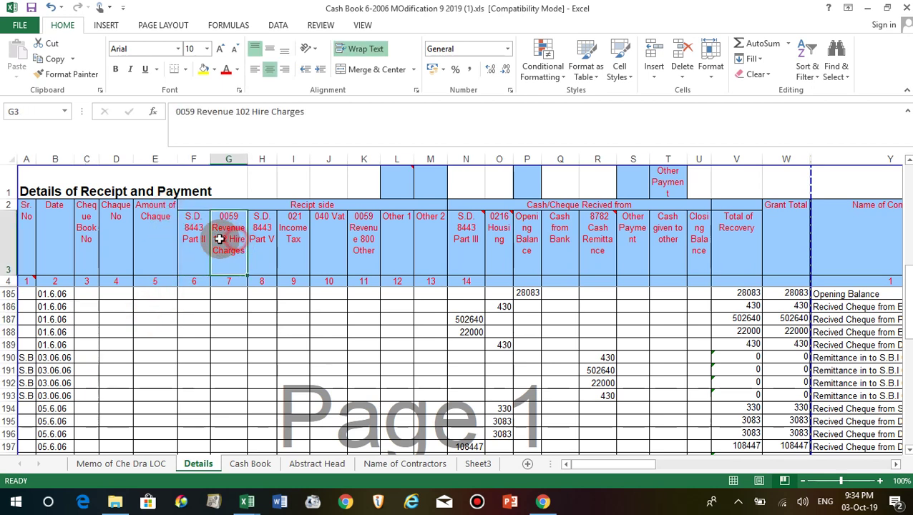
{"action": "left_click", "coordinate": [193, 239]}
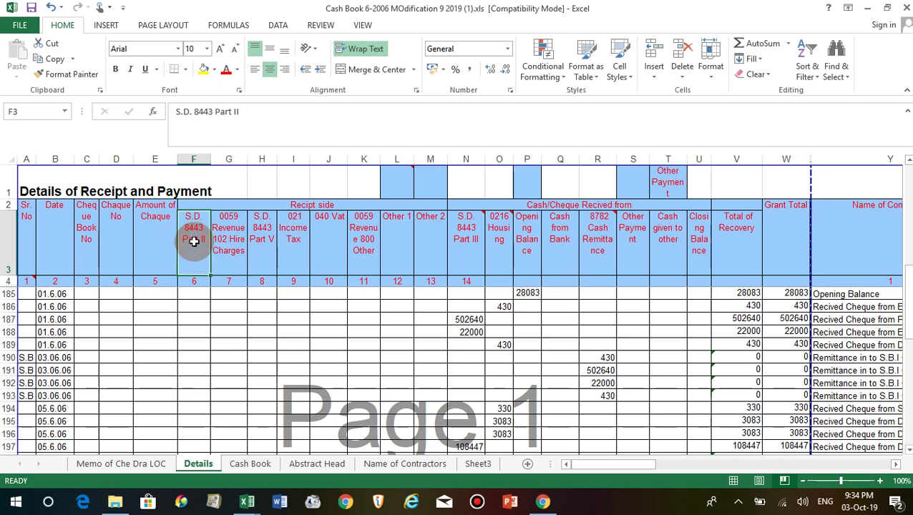
{"action": "left_click", "coordinate": [262, 239]}
{"action": "left_click", "coordinate": [293, 238]}
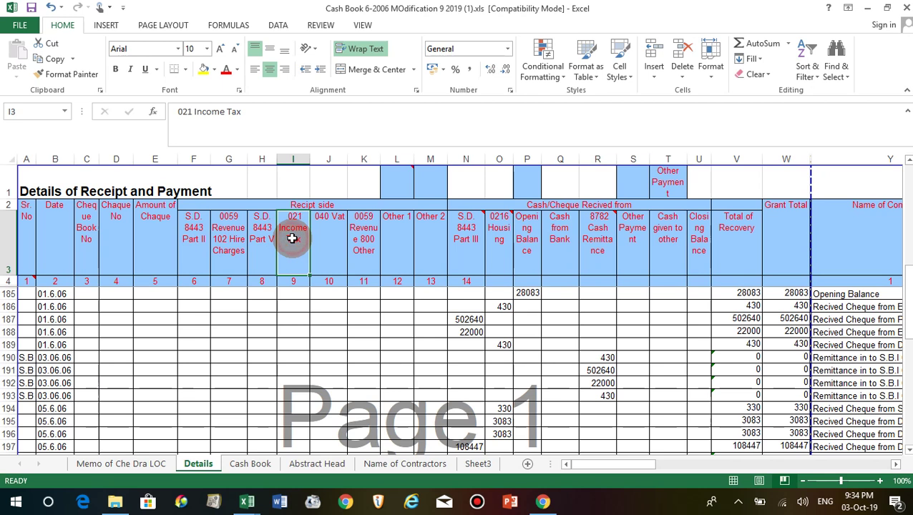
{"action": "left_click", "coordinate": [328, 238]}
{"action": "left_click", "coordinate": [362, 238]}
{"action": "left_click", "coordinate": [395, 238]}
{"action": "left_click", "coordinate": [428, 234]}
{"action": "left_click", "coordinate": [392, 236]}
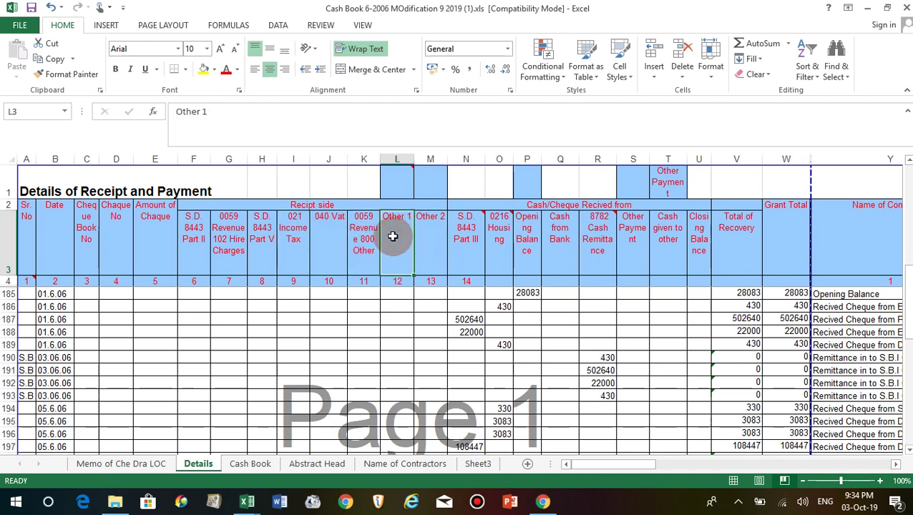
{"action": "left_click", "coordinate": [471, 234]}
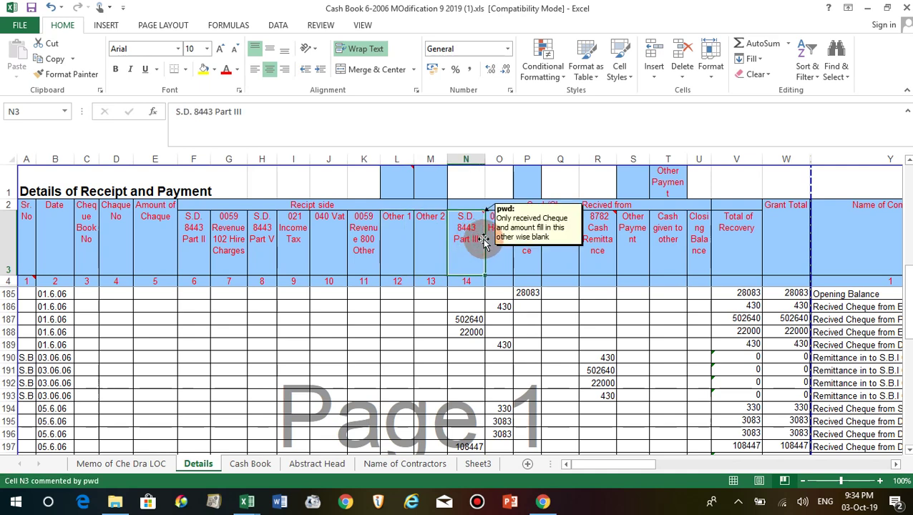
{"action": "left_click", "coordinate": [500, 246]}
{"action": "left_click", "coordinate": [533, 259]}
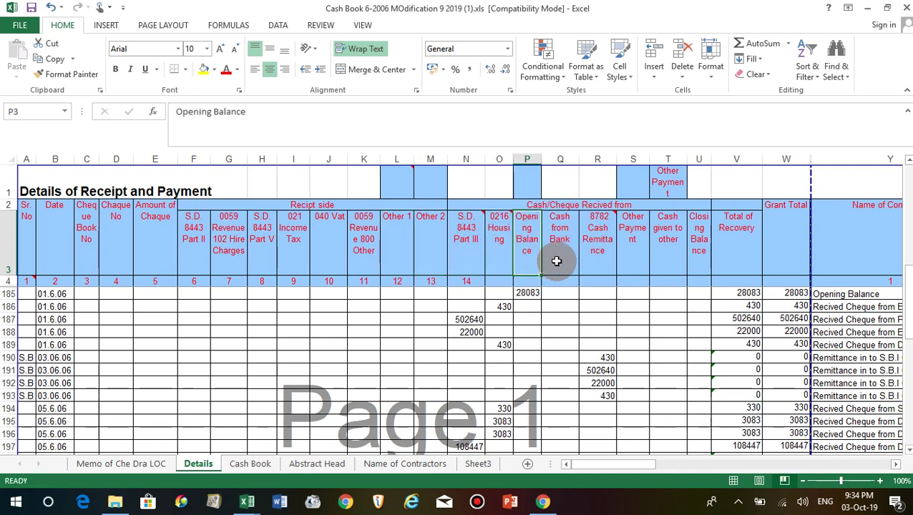
{"action": "left_click", "coordinate": [556, 259]}
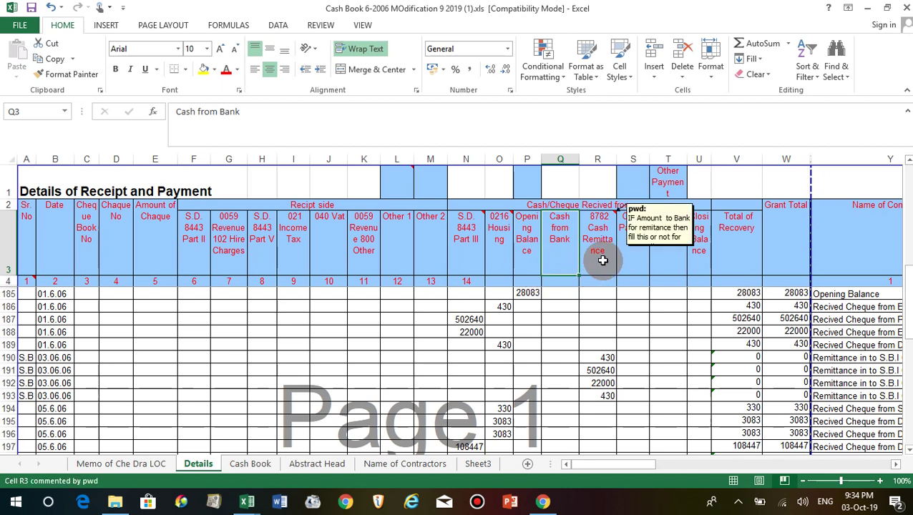
{"action": "left_click", "coordinate": [603, 260]}
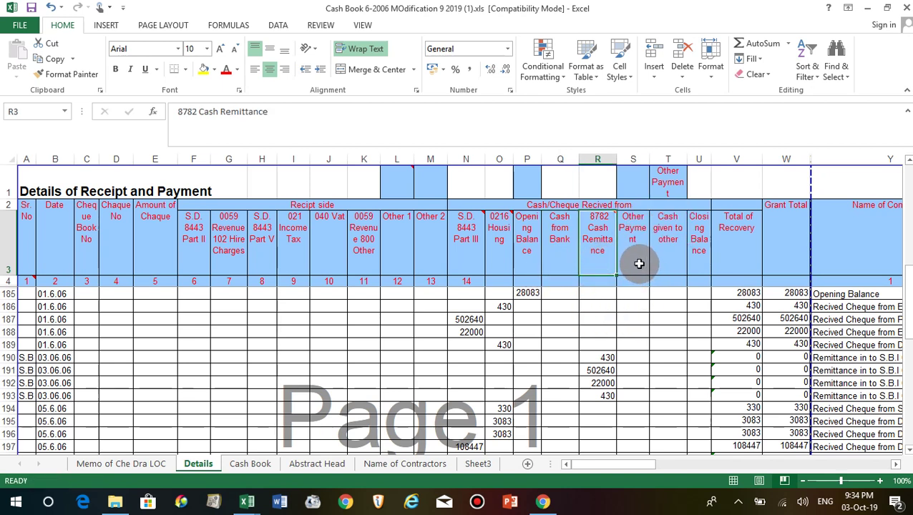
{"action": "left_click", "coordinate": [637, 262]}
{"action": "left_click", "coordinate": [671, 256]}
{"action": "left_click", "coordinate": [699, 255]}
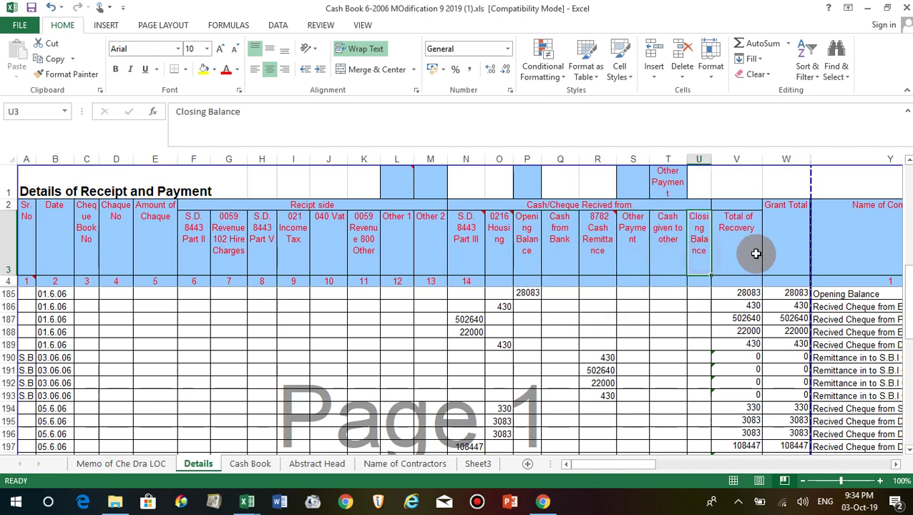
{"action": "left_click", "coordinate": [757, 254]}
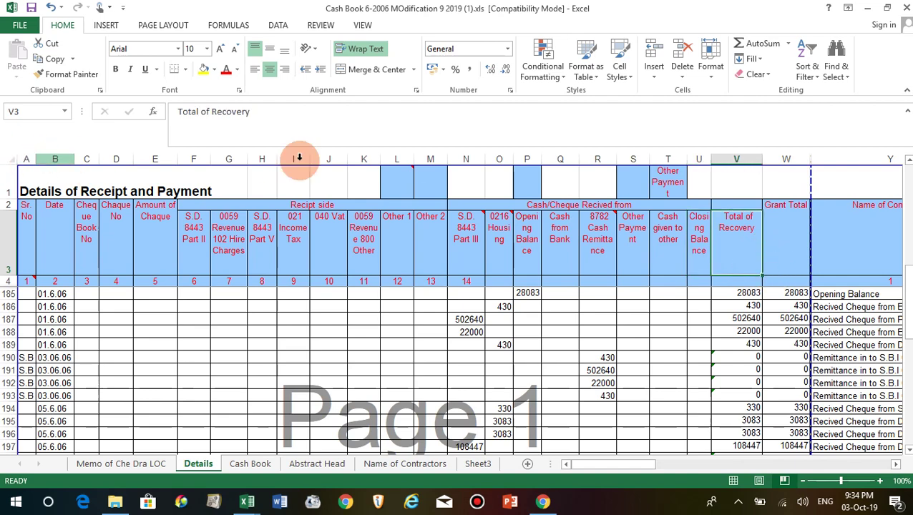
{"action": "scroll", "coordinate": [718, 327], "scroll_direction": "down", "scroll_amount": 2}
{"action": "scroll", "coordinate": [434, 383], "scroll_direction": "up", "scroll_amount": 2}
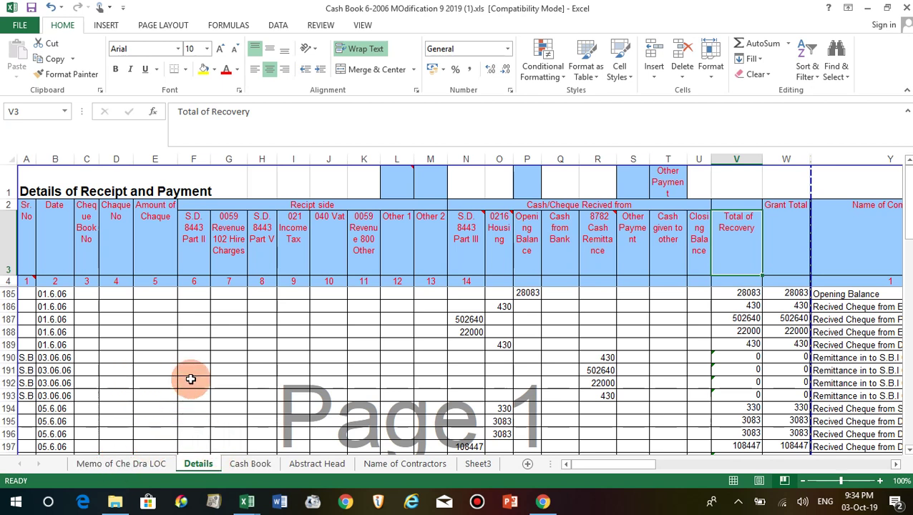
{"action": "left_click", "coordinate": [270, 367]}
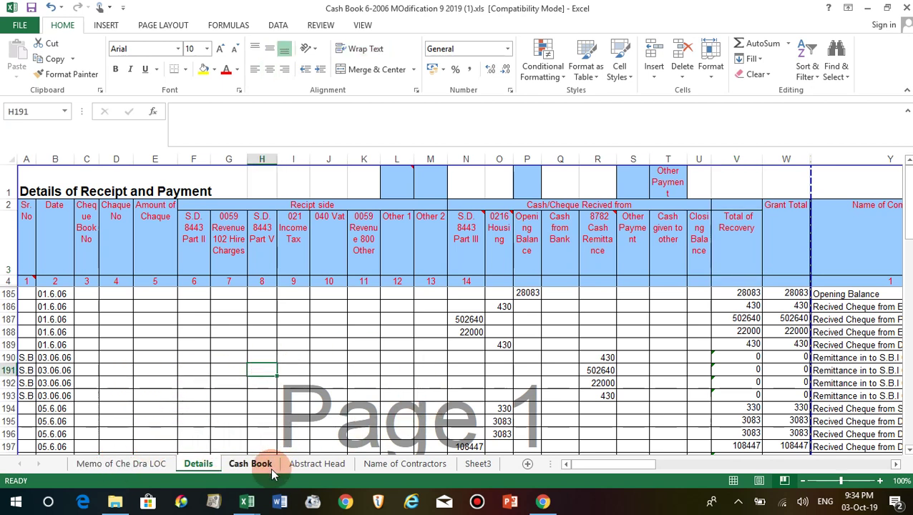
Scroll the Details sheet down to rows 191–197 and select Q197, dismissing the comment.
{"action": "left_click", "coordinate": [330, 370]}
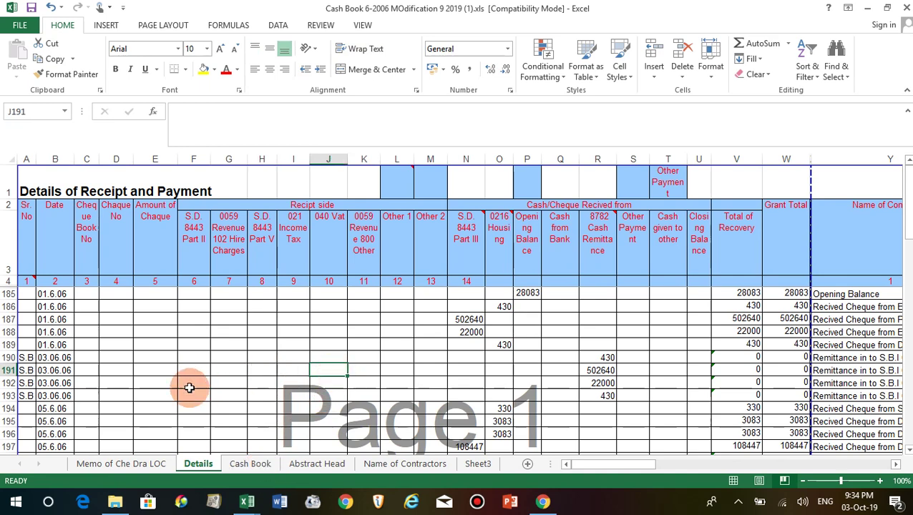
{"action": "scroll", "coordinate": [163, 390], "scroll_direction": "down", "scroll_amount": 1}
{"action": "scroll", "coordinate": [31, 404], "scroll_direction": "down", "scroll_amount": 2}
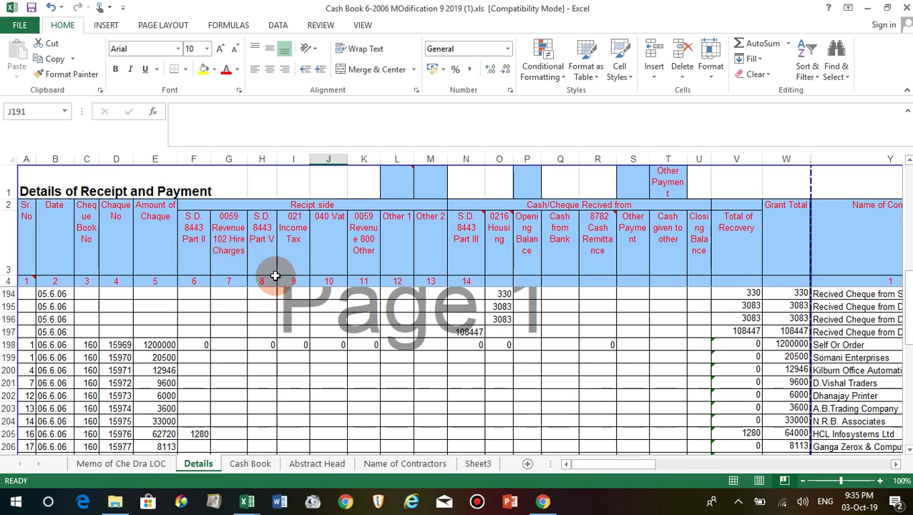
{"action": "left_click", "coordinate": [297, 319]}
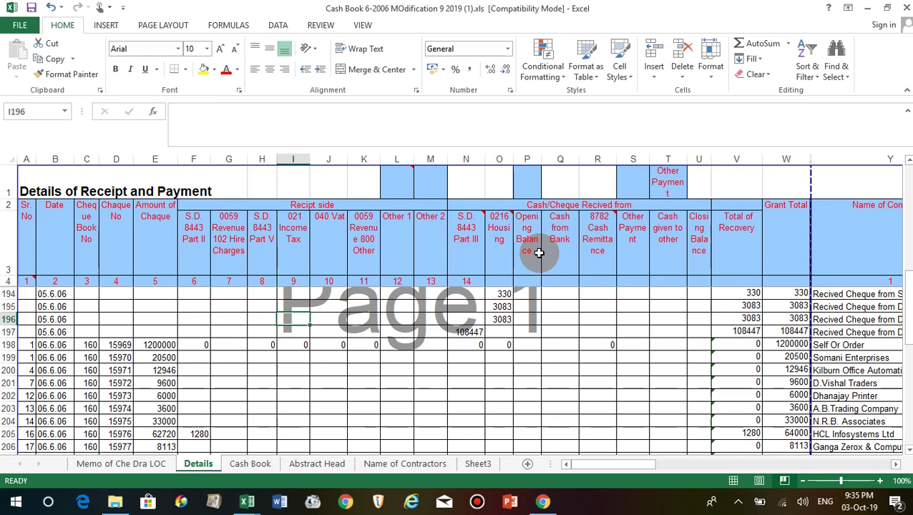
{"action": "mouse_move", "coordinate": [593, 250]}
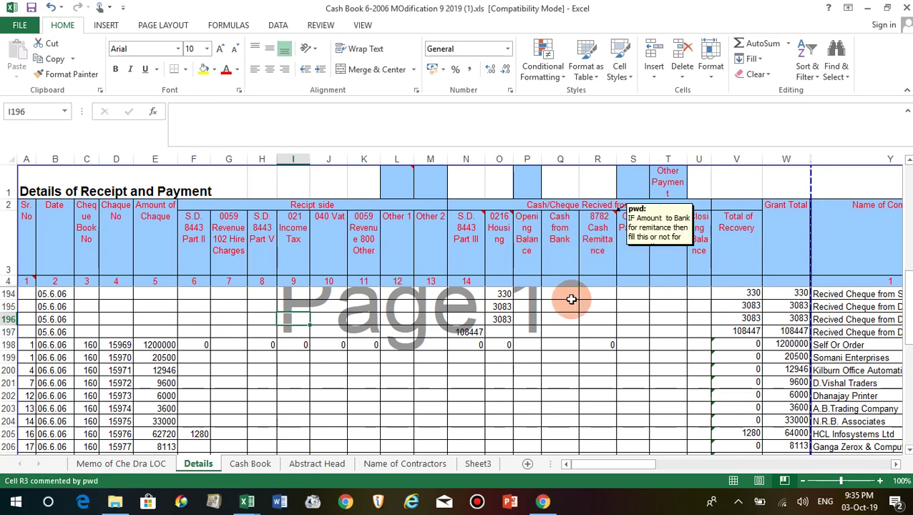
{"action": "left_click", "coordinate": [550, 332]}
Move left and right along row 197 to review its columns, then return to the Cash Book sheet.
{"action": "scroll", "coordinate": [295, 393], "scroll_direction": "down", "scroll_amount": 1}
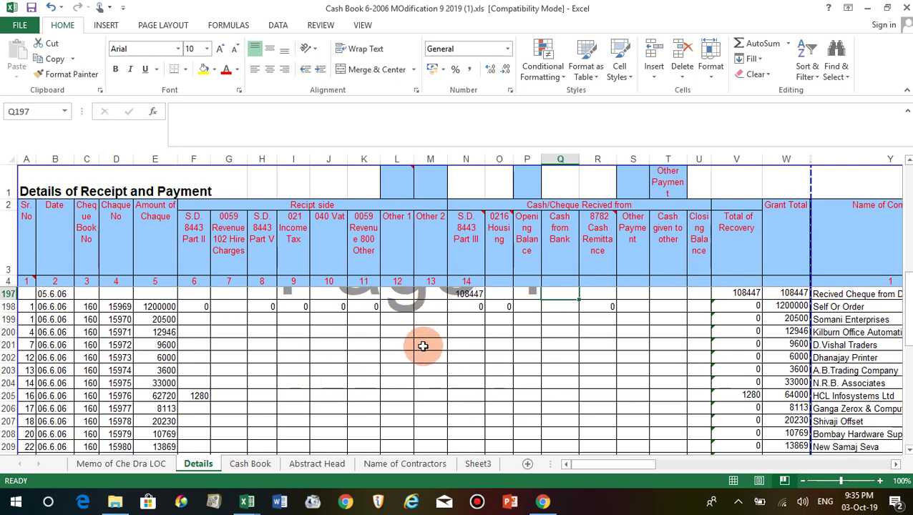
{"action": "key", "text": "Right"}
{"action": "key", "text": "Right"}
{"action": "key", "text": "Right"}
{"action": "key", "text": "Right"}
{"action": "key", "text": "Right"}
{"action": "key", "text": "Right"}
{"action": "key", "text": "Right"}
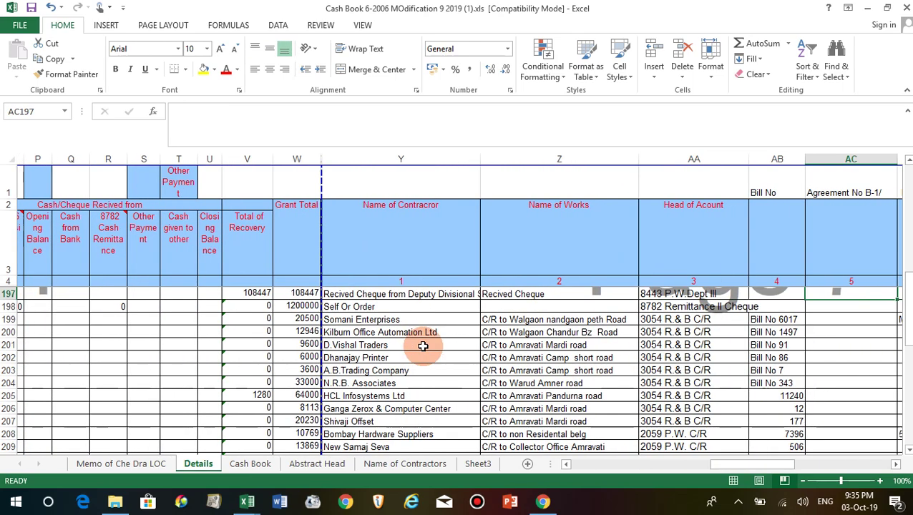
{"action": "key", "text": "Right"}
{"action": "key", "text": "Right"}
{"action": "key", "text": "Right"}
{"action": "key", "text": "Right"}
{"action": "key", "text": "Right"}
{"action": "key", "text": "Left"}
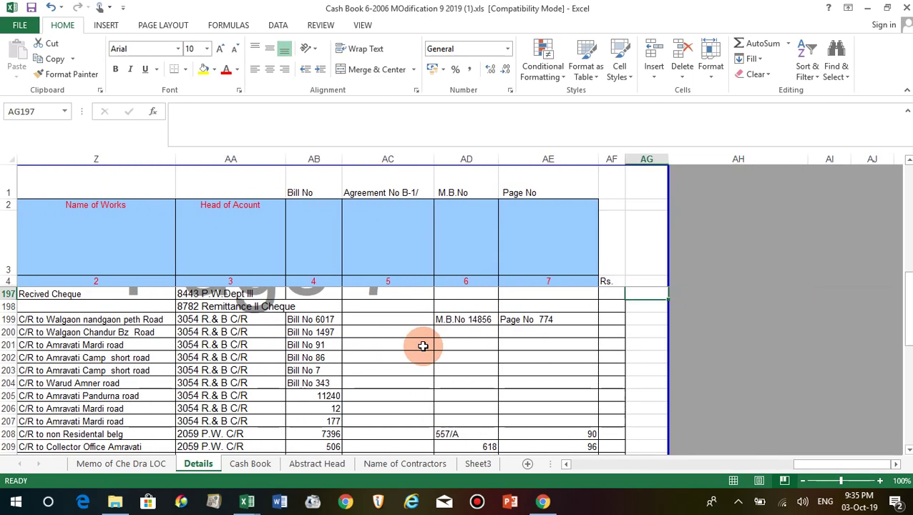
{"action": "key", "text": "Left"}
{"action": "key", "text": "Left"}
{"action": "key", "text": "Left"}
{"action": "key", "text": "Left"}
{"action": "key", "text": "Left"}
{"action": "key", "text": "Left"}
{"action": "key", "text": "Left"}
{"action": "key", "text": "Left"}
{"action": "key", "text": "Left"}
{"action": "key", "text": "Left"}
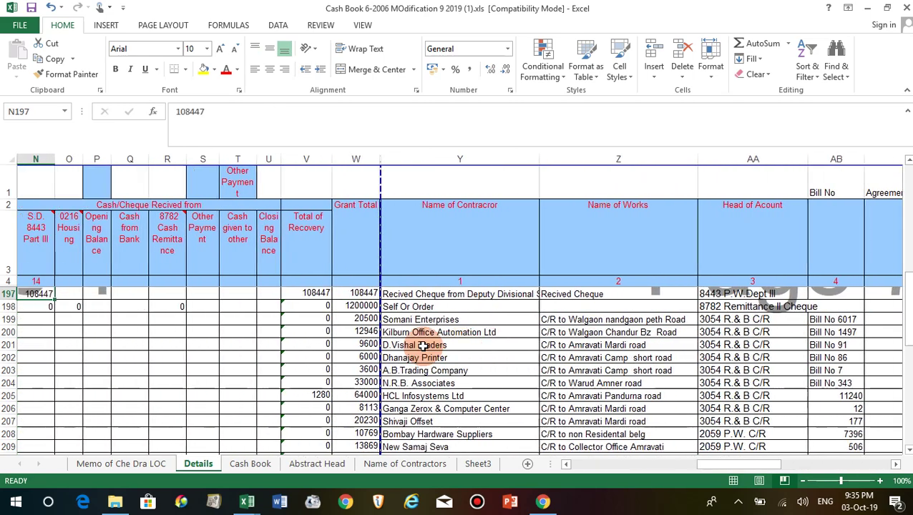
{"action": "key", "text": "Left"}
{"action": "key", "text": "Left"}
{"action": "key", "text": "Left"}
{"action": "key", "text": "Left"}
{"action": "key", "text": "Left"}
{"action": "key", "text": "Left"}
{"action": "key", "text": "Right"}
{"action": "key", "text": "Right"}
{"action": "key", "text": "Left"}
{"action": "key", "text": "Left"}
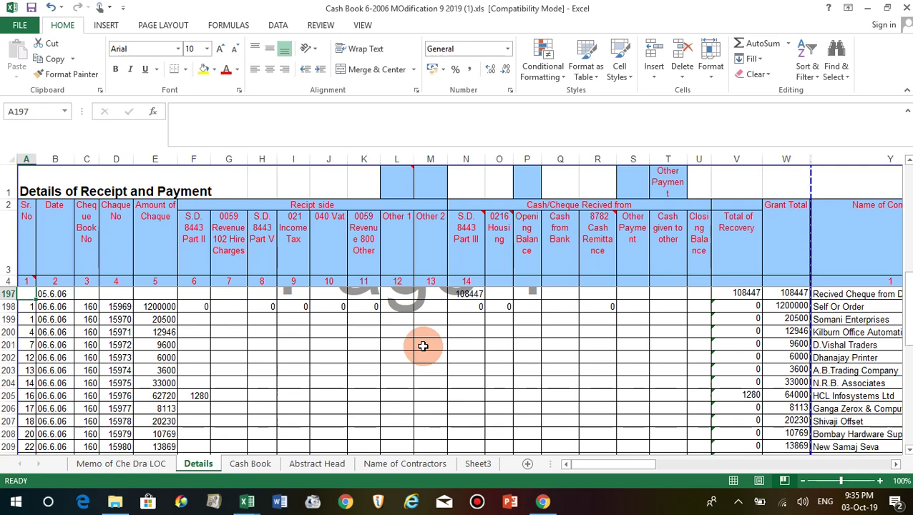
{"action": "left_click", "coordinate": [247, 464]}
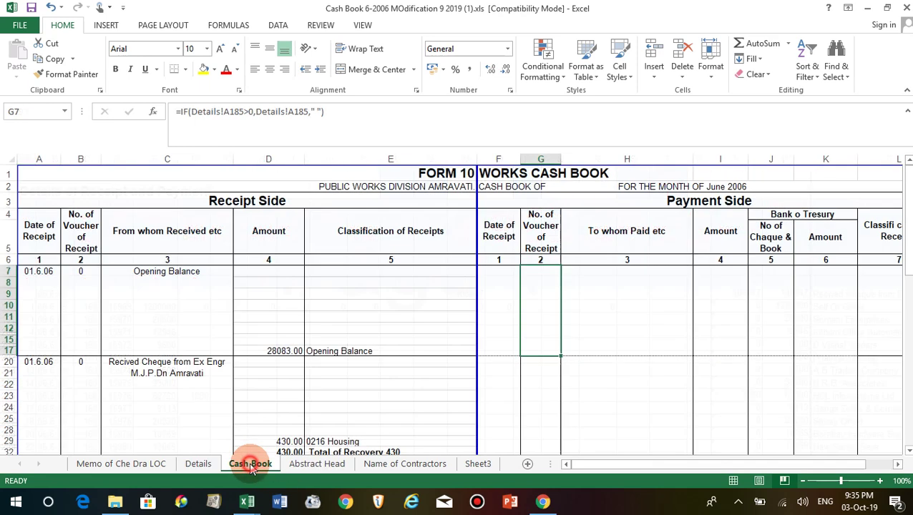
View Cash Book A7's =IF(Details!V185>0,...) date formula unchanged, then return to Details.
{"action": "left_click", "coordinate": [249, 308]}
{"action": "left_click", "coordinate": [31, 272]}
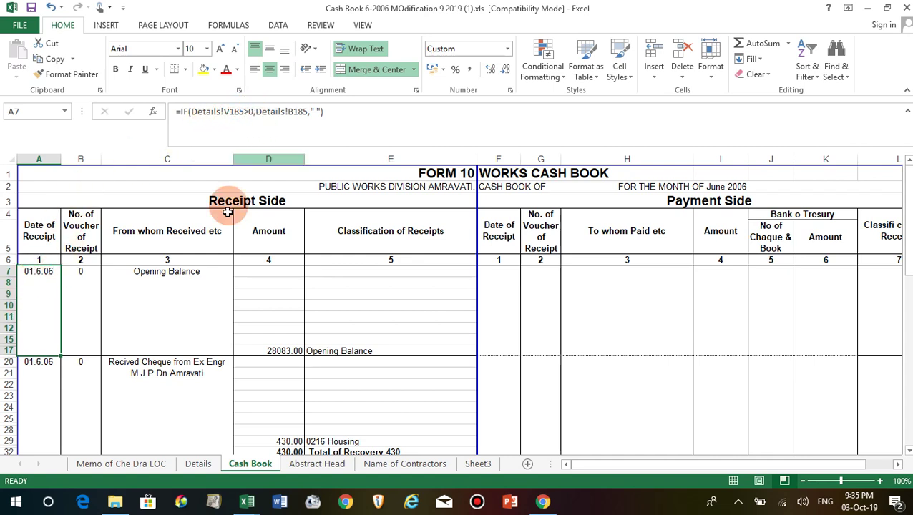
{"action": "scroll", "coordinate": [235, 317], "scroll_direction": "down", "scroll_amount": 2}
{"action": "scroll", "coordinate": [236, 317], "scroll_direction": "up", "scroll_amount": 2}
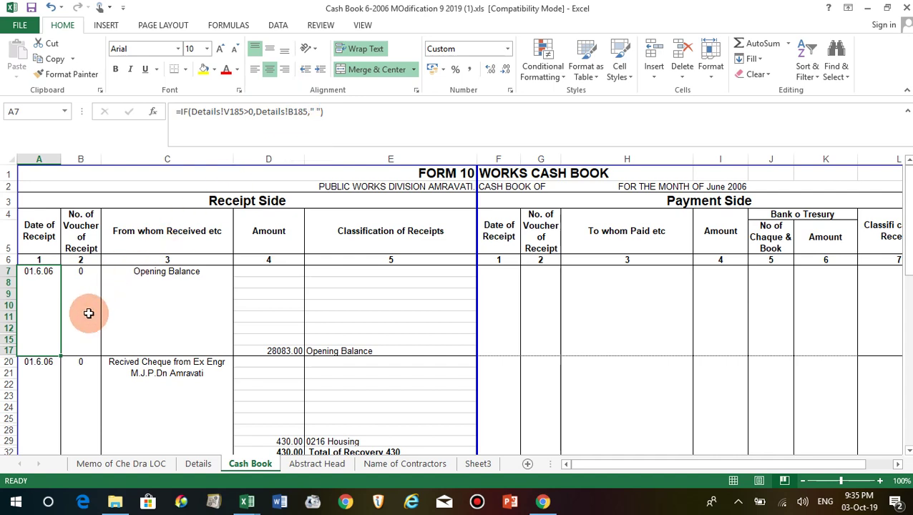
{"action": "left_click", "coordinate": [38, 304]}
{"action": "double_click", "coordinate": [38, 304]}
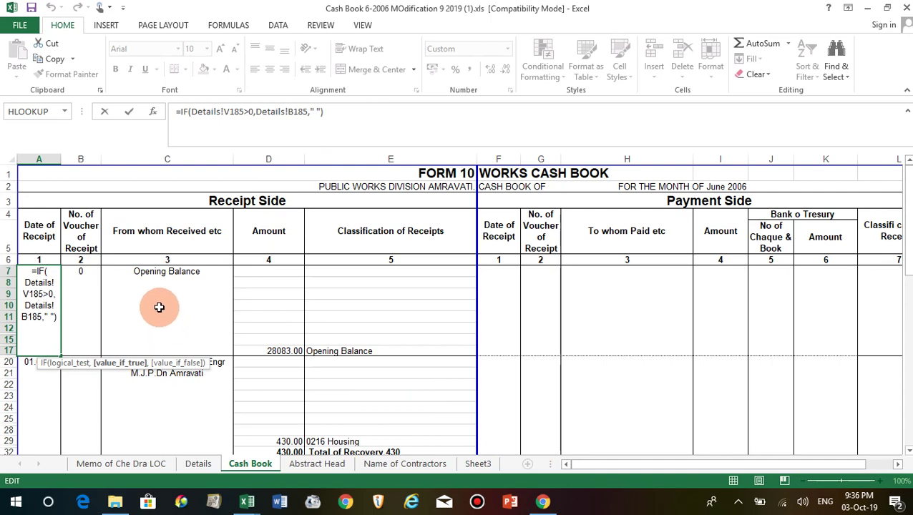
{"action": "left_click", "coordinate": [158, 308]}
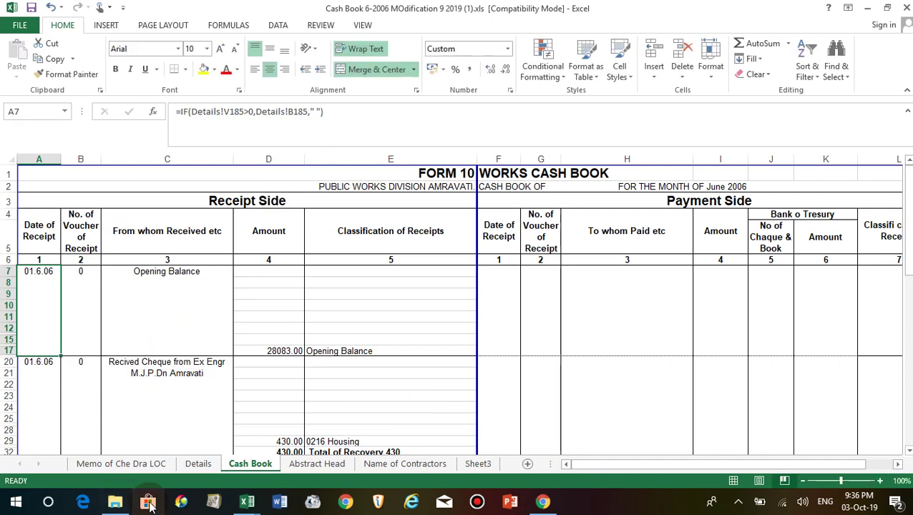
{"action": "left_click", "coordinate": [199, 463]}
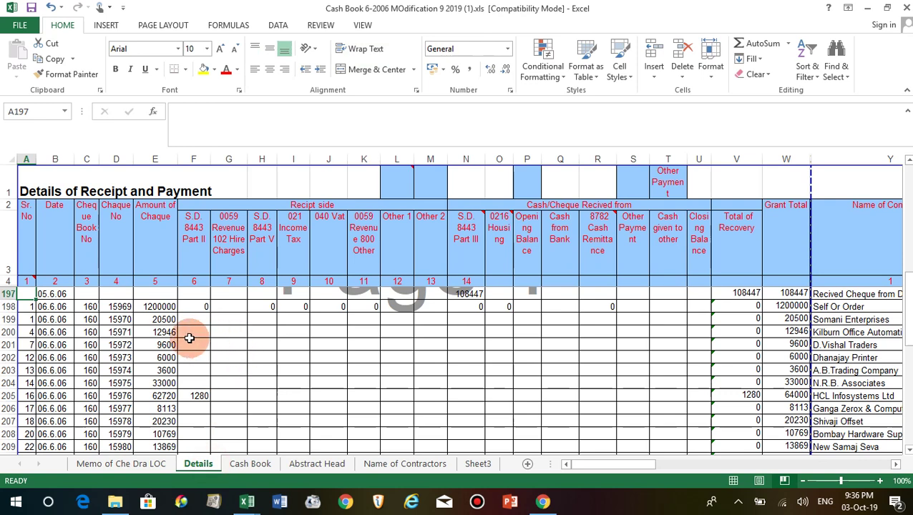
Locate the V185 Total of Recovery formula and compare it with Cash Book date cell A7.
{"action": "scroll", "coordinate": [171, 344], "scroll_direction": "up", "scroll_amount": 4}
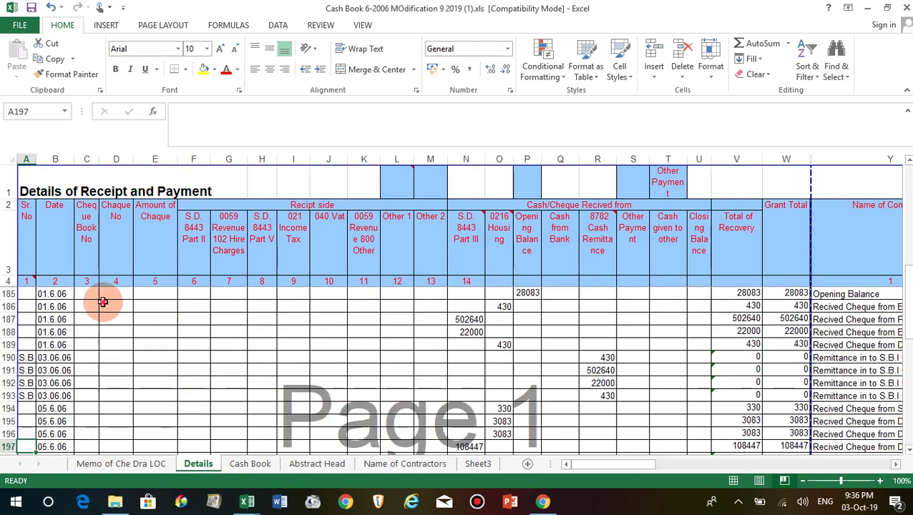
{"action": "left_click", "coordinate": [117, 295]}
{"action": "key", "text": "Right"}
{"action": "key", "text": "Right"}
{"action": "key", "text": "Right"}
{"action": "key", "text": "Right"}
{"action": "key", "text": "Right"}
{"action": "key", "text": "Right"}
{"action": "key", "text": "Right"}
{"action": "key", "text": "Right"}
{"action": "key", "text": "Right"}
{"action": "key", "text": "Right"}
{"action": "key", "text": "Right"}
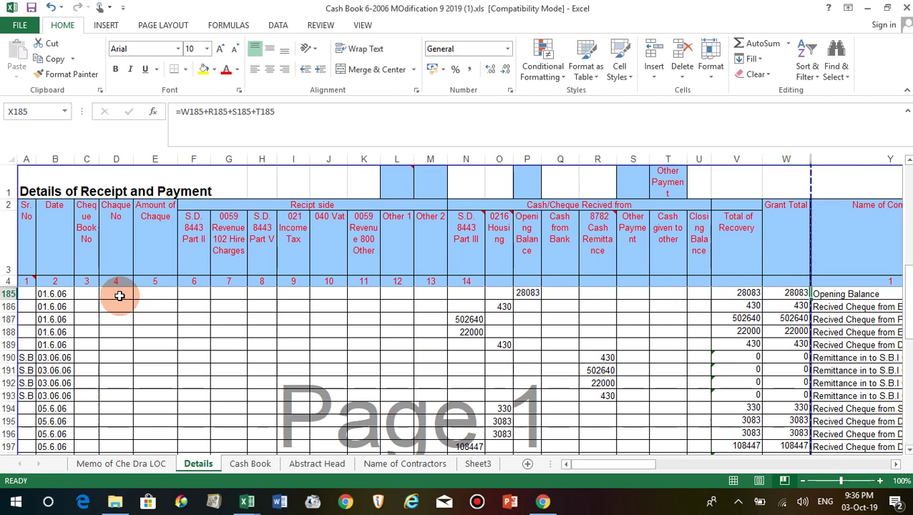
{"action": "key", "text": "Left"}
{"action": "key", "text": "Left"}
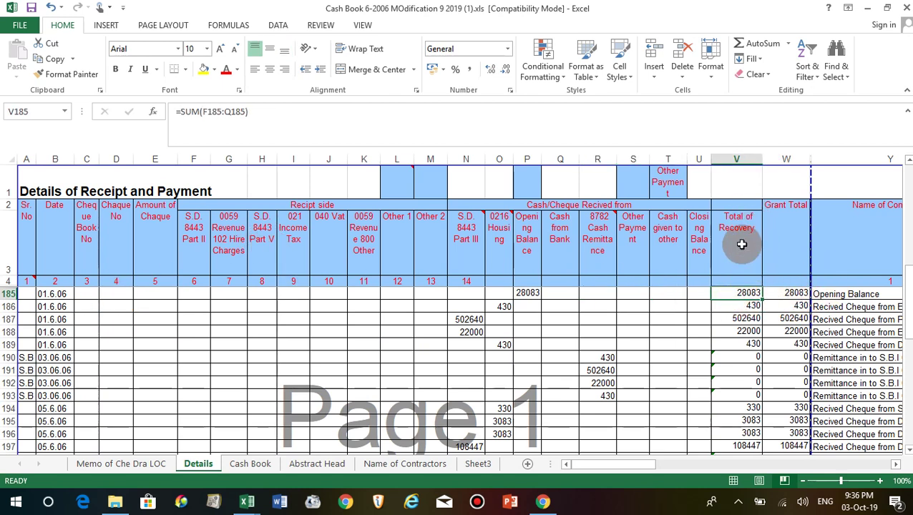
{"action": "left_click", "coordinate": [728, 291]}
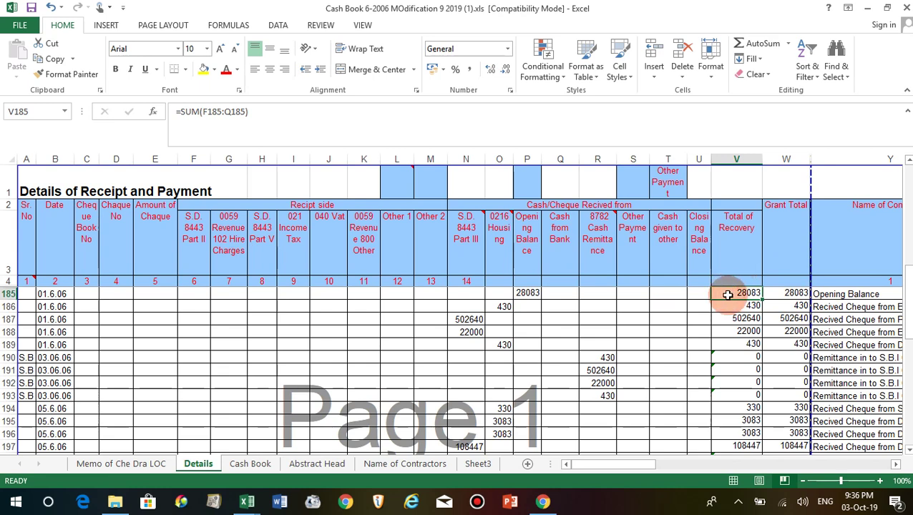
{"action": "left_click", "coordinate": [247, 463]}
{"action": "left_click", "coordinate": [70, 284]}
{"action": "left_click", "coordinate": [39, 291]}
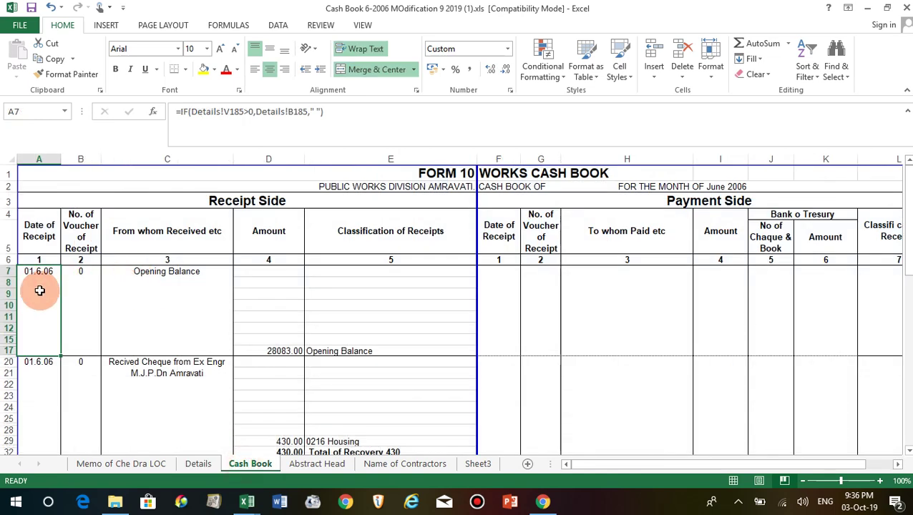
{"action": "left_click", "coordinate": [192, 463]}
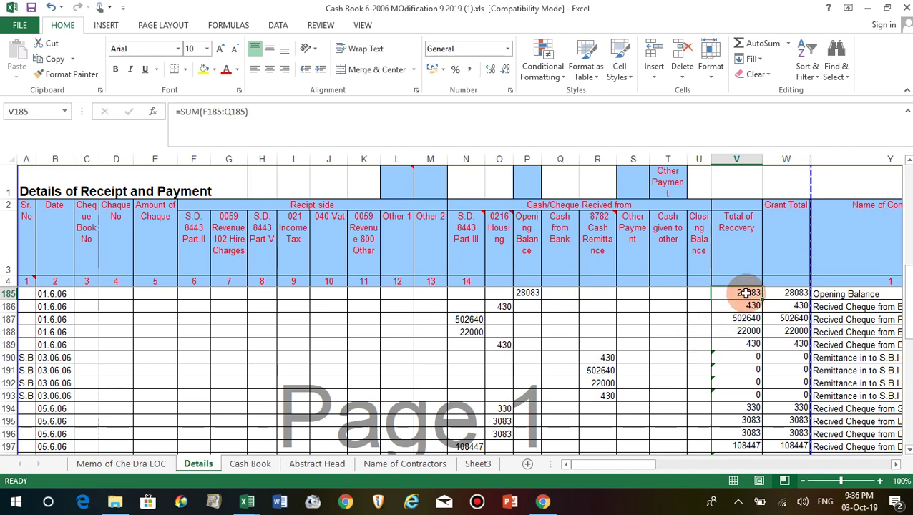
Test 0 in V185, see Cash Book row 7 go blank, then undo to restore 28083.
{"action": "left_click_drag", "start_coordinate": [746, 293], "coordinate": [748, 291]}
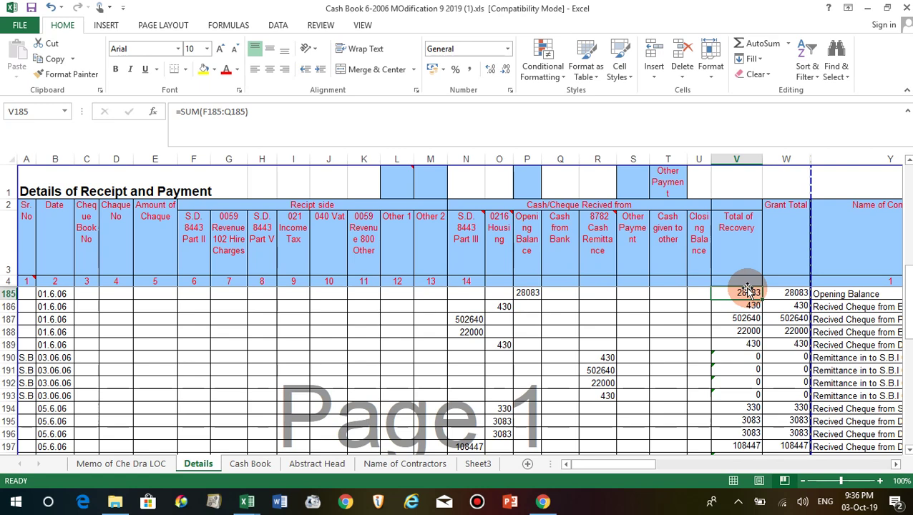
{"action": "type", "text": "0"}
{"action": "left_click", "coordinate": [743, 319]}
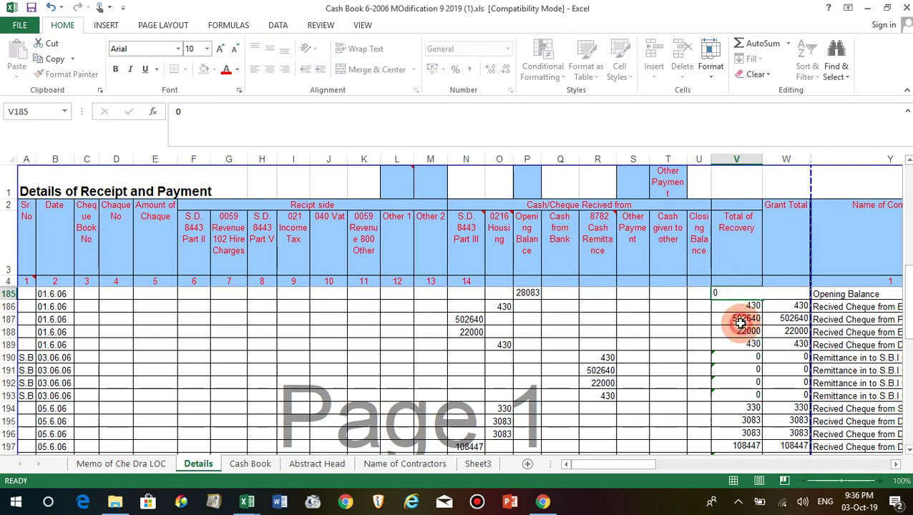
{"action": "left_click", "coordinate": [249, 464]}
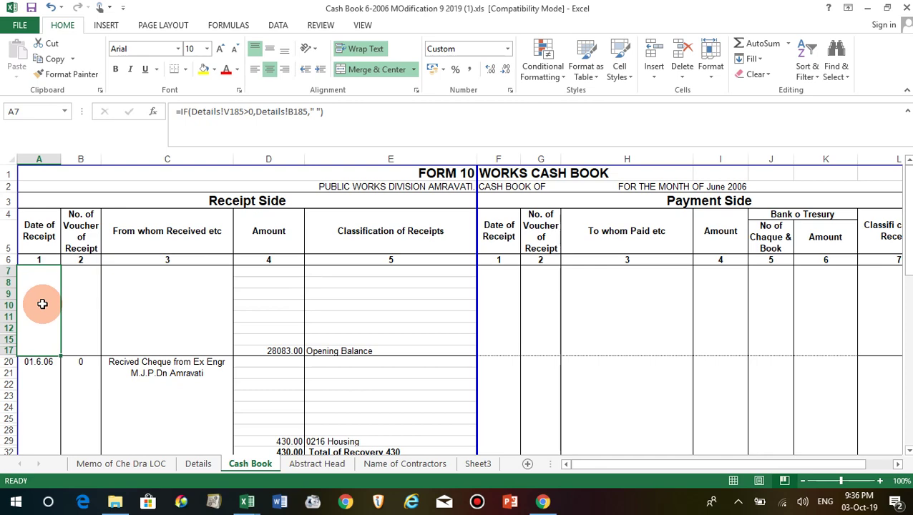
{"action": "key", "text": "ctrl+bracketleft"}
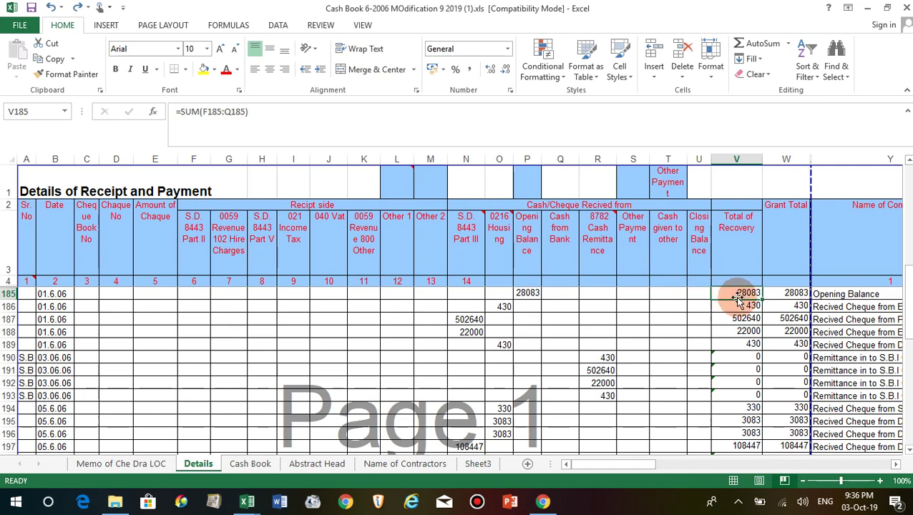
{"action": "left_click", "coordinate": [251, 464]}
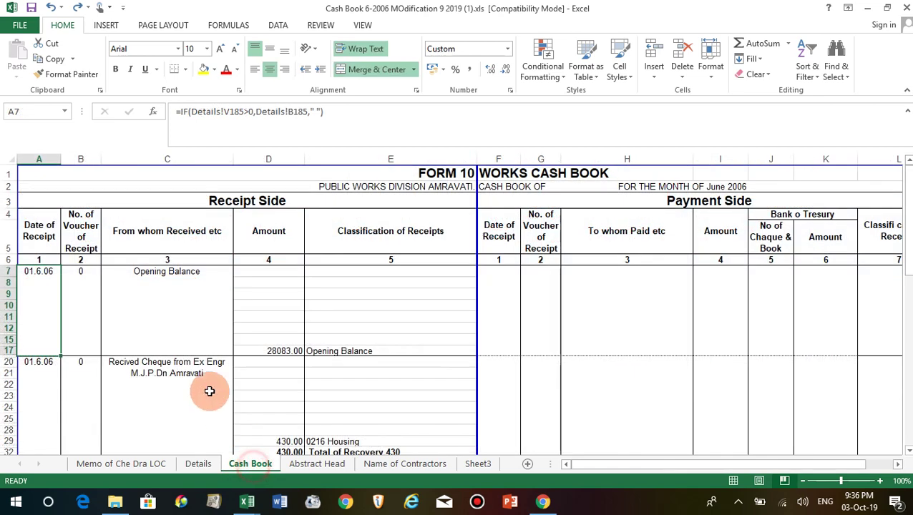
{"action": "left_click", "coordinate": [45, 311]}
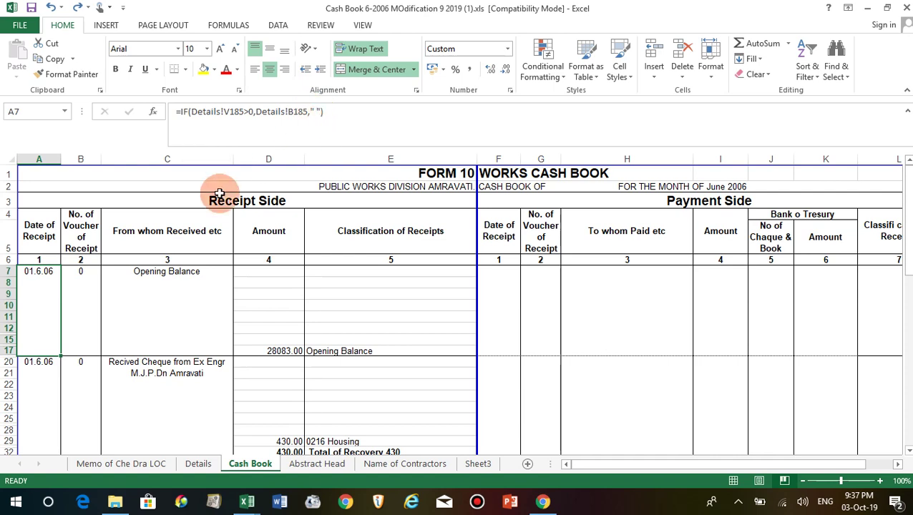
{"action": "left_click", "coordinate": [93, 303]}
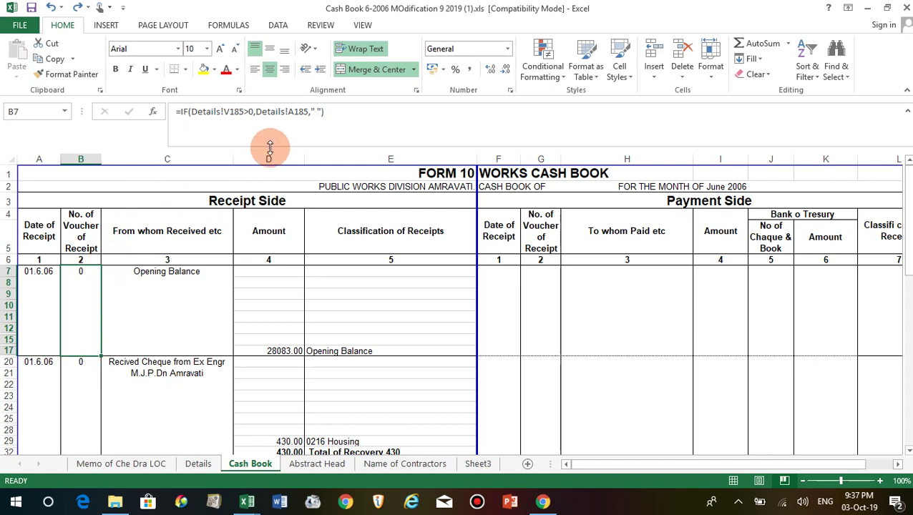
{"action": "left_click", "coordinate": [80, 321]}
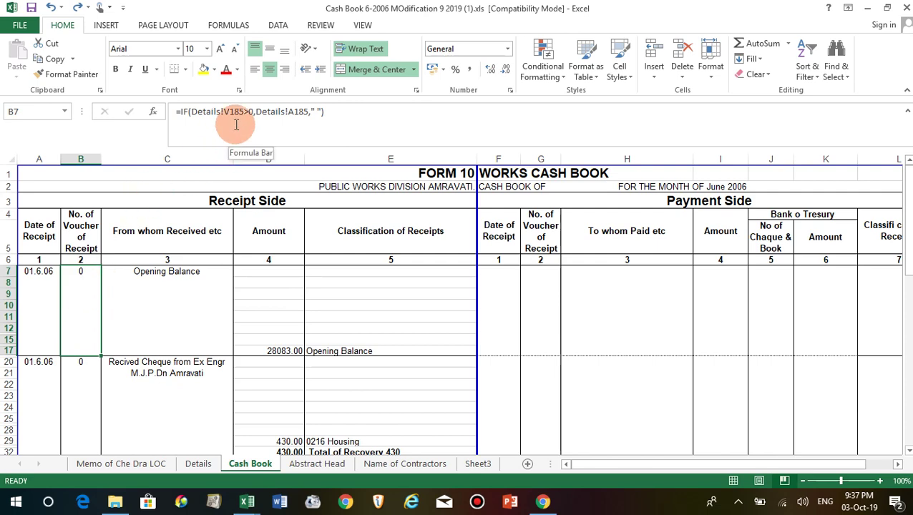
{"action": "left_click", "coordinate": [198, 463]}
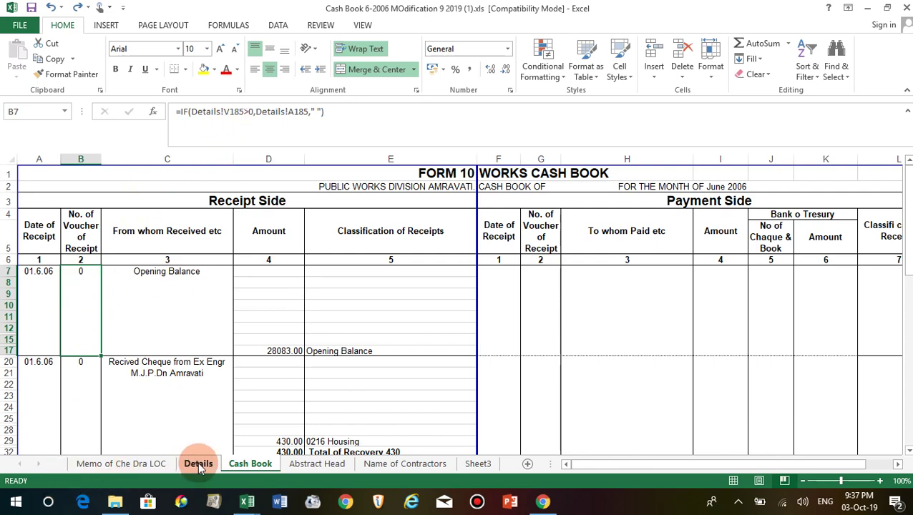
{"action": "left_click", "coordinate": [17, 295]}
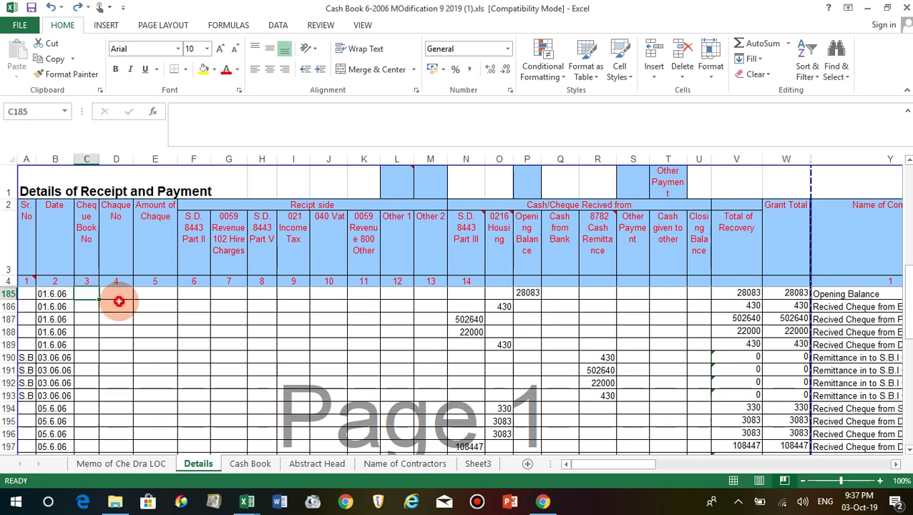
{"action": "left_click", "coordinate": [119, 303]}
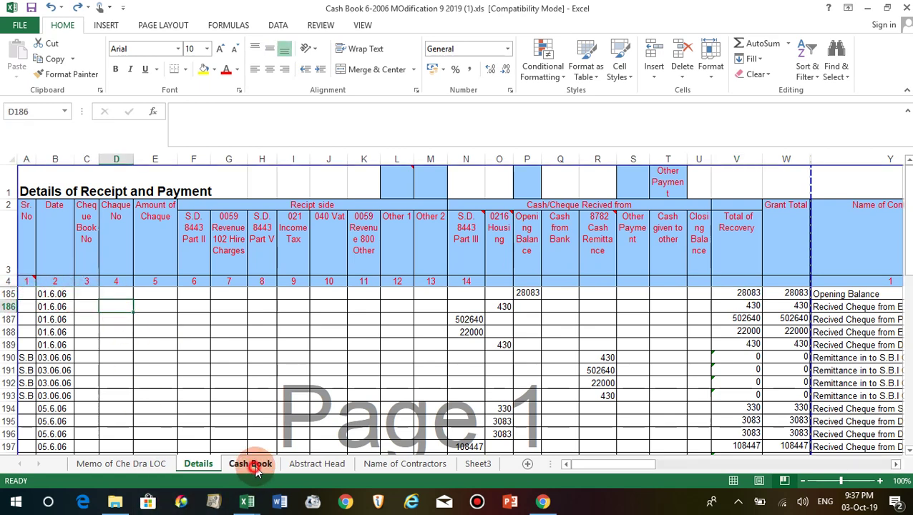
{"action": "left_click", "coordinate": [249, 464]}
{"action": "left_click", "coordinate": [331, 299]}
{"action": "left_click", "coordinate": [164, 299]}
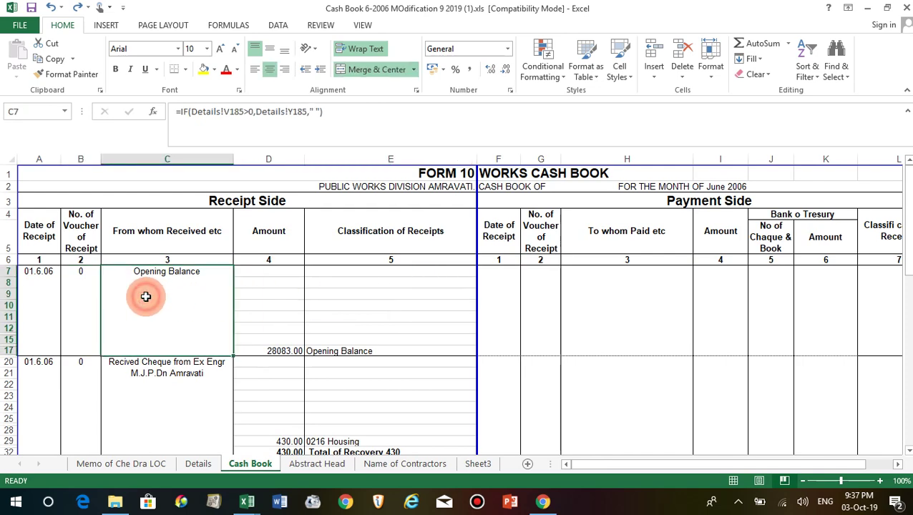
{"action": "left_click", "coordinate": [48, 296]}
{"action": "left_click", "coordinate": [281, 307]}
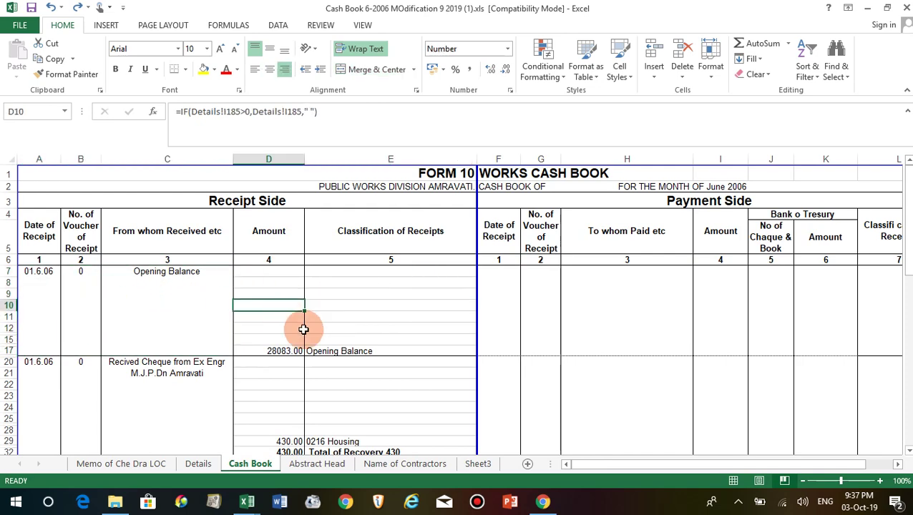
{"action": "scroll", "coordinate": [373, 321], "scroll_direction": "down", "scroll_amount": 1}
{"action": "scroll", "coordinate": [373, 321], "scroll_direction": "down", "scroll_amount": 1}
{"action": "scroll", "coordinate": [374, 321], "scroll_direction": "down", "scroll_amount": 5}
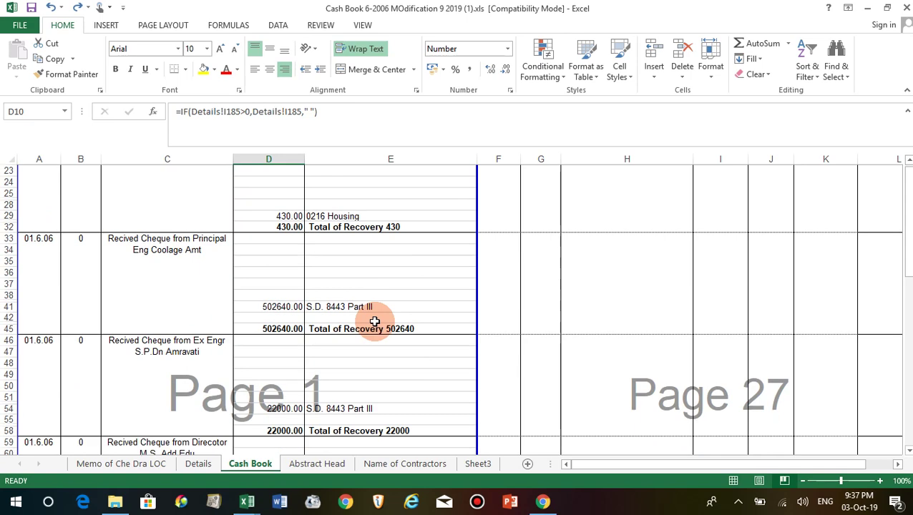
{"action": "scroll", "coordinate": [373, 322], "scroll_direction": "down", "scroll_amount": 4}
{"action": "scroll", "coordinate": [374, 321], "scroll_direction": "down", "scroll_amount": 5}
{"action": "scroll", "coordinate": [373, 322], "scroll_direction": "down", "scroll_amount": 5}
{"action": "scroll", "coordinate": [373, 321], "scroll_direction": "down", "scroll_amount": 1}
{"action": "scroll", "coordinate": [374, 321], "scroll_direction": "down", "scroll_amount": 3}
{"action": "scroll", "coordinate": [374, 321], "scroll_direction": "down", "scroll_amount": 6}
{"action": "scroll", "coordinate": [374, 321], "scroll_direction": "down", "scroll_amount": 8}
{"action": "scroll", "coordinate": [374, 322], "scroll_direction": "down", "scroll_amount": 8}
{"action": "scroll", "coordinate": [374, 321], "scroll_direction": "down", "scroll_amount": 8}
{"action": "scroll", "coordinate": [374, 321], "scroll_direction": "down", "scroll_amount": 2}
{"action": "scroll", "coordinate": [374, 321], "scroll_direction": "up", "scroll_amount": 1}
{"action": "scroll", "coordinate": [374, 322], "scroll_direction": "up", "scroll_amount": 5}
{"action": "scroll", "coordinate": [374, 321], "scroll_direction": "up", "scroll_amount": 8}
{"action": "scroll", "coordinate": [374, 321], "scroll_direction": "up", "scroll_amount": 8}
{"action": "scroll", "coordinate": [374, 321], "scroll_direction": "up", "scroll_amount": 8}
{"action": "scroll", "coordinate": [374, 321], "scroll_direction": "up", "scroll_amount": 6}
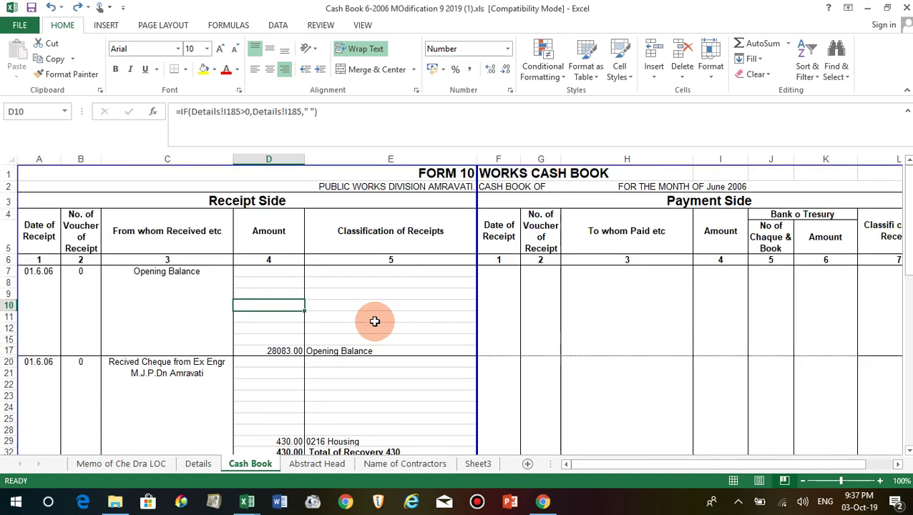
{"action": "left_click", "coordinate": [395, 318]}
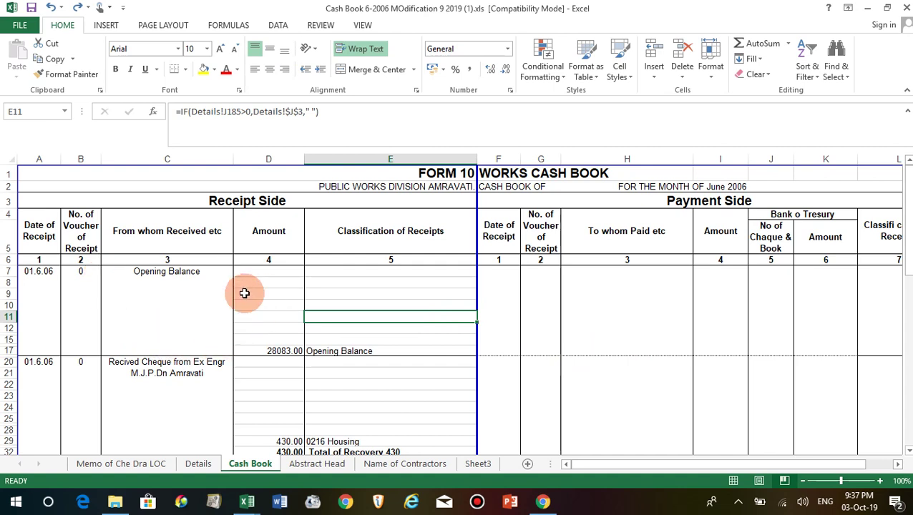
{"action": "left_click", "coordinate": [283, 349]}
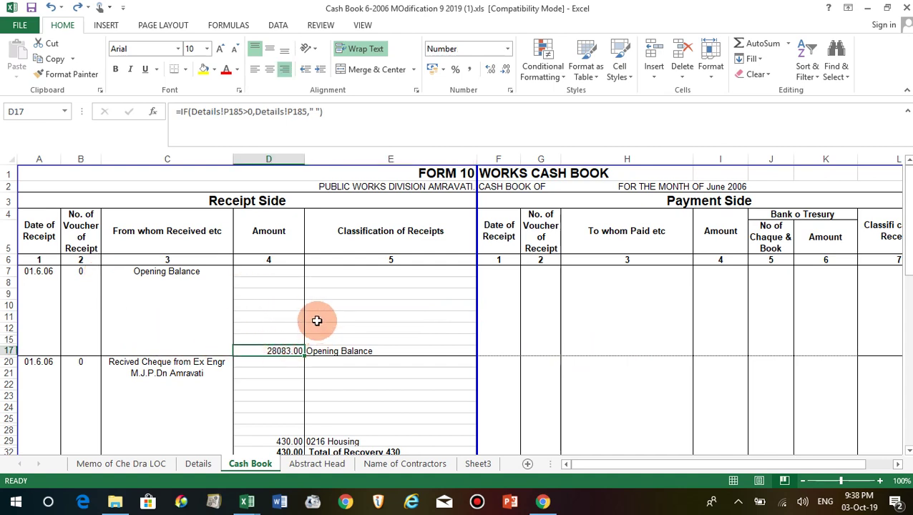
{"action": "left_click", "coordinate": [198, 464]}
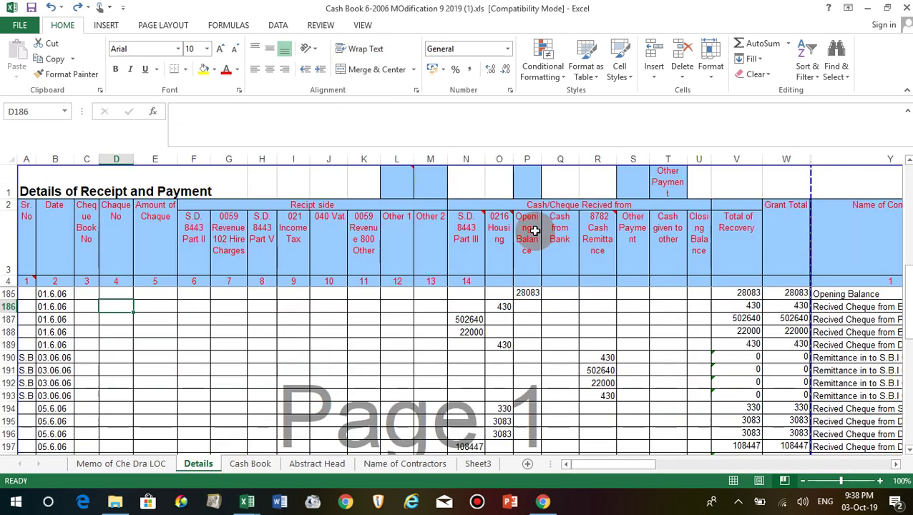
{"action": "left_click", "coordinate": [526, 293]}
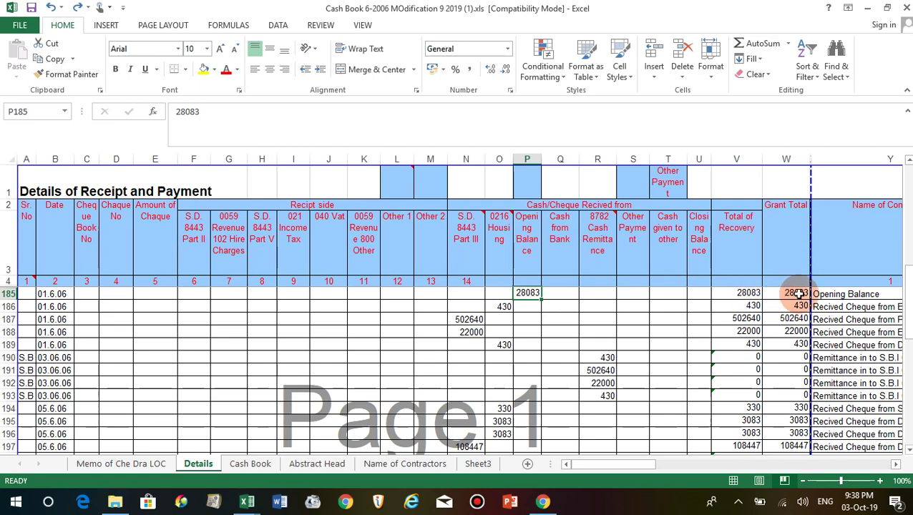
{"action": "left_click", "coordinate": [798, 294]}
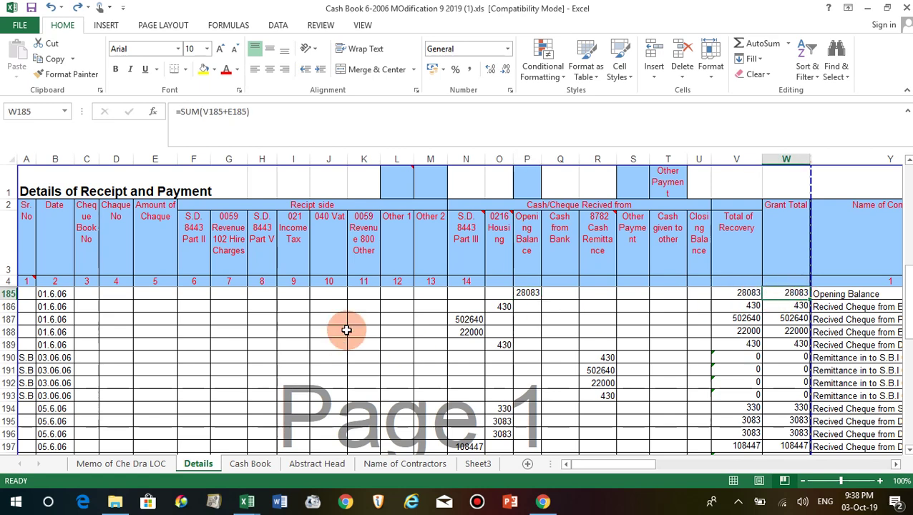
{"action": "left_click", "coordinate": [245, 464]}
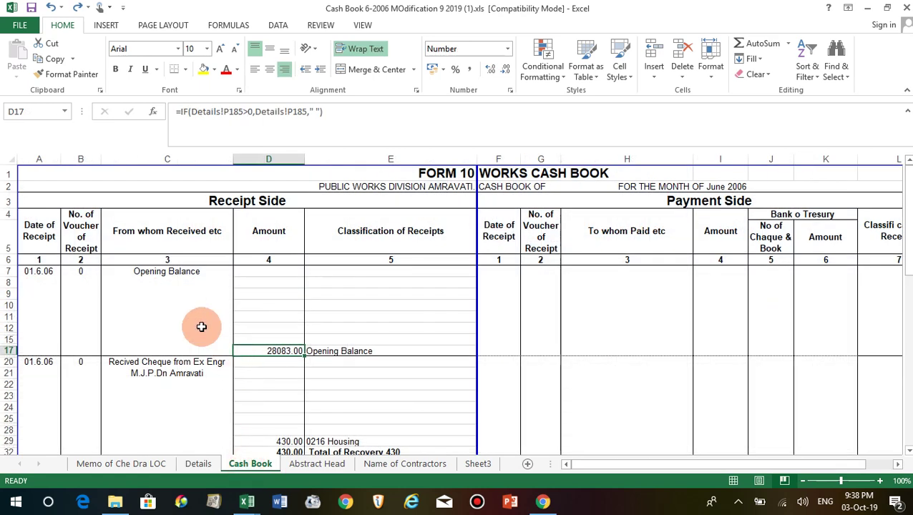
{"action": "scroll", "coordinate": [98, 377], "scroll_direction": "down", "scroll_amount": 1}
{"action": "left_click", "coordinate": [144, 375]}
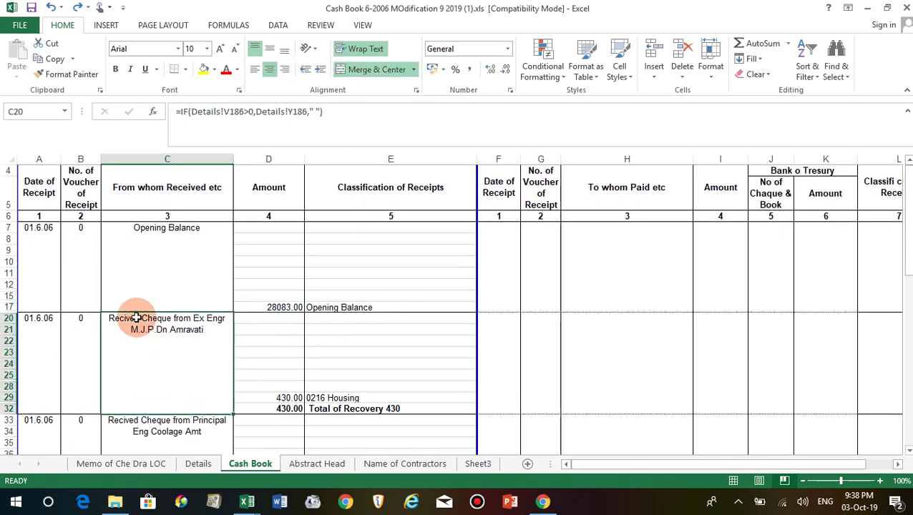
{"action": "left_click", "coordinate": [27, 341]}
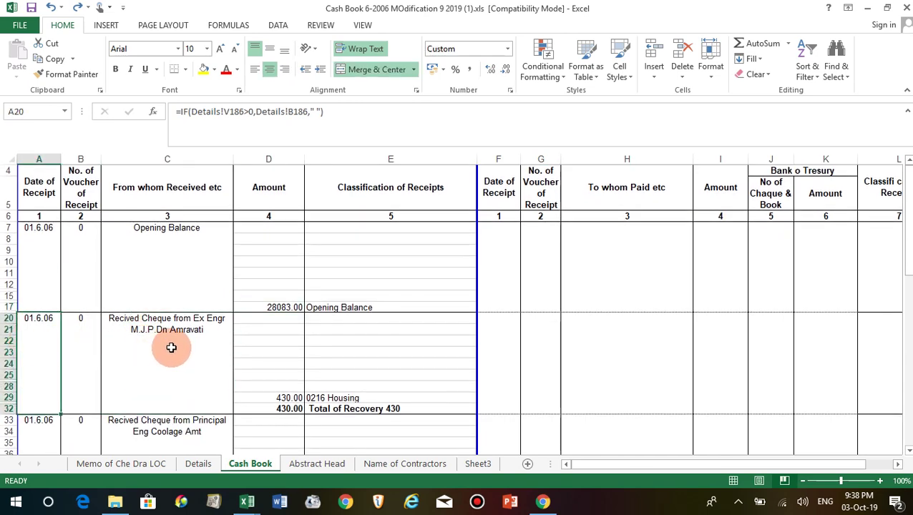
{"action": "left_click", "coordinate": [337, 399]}
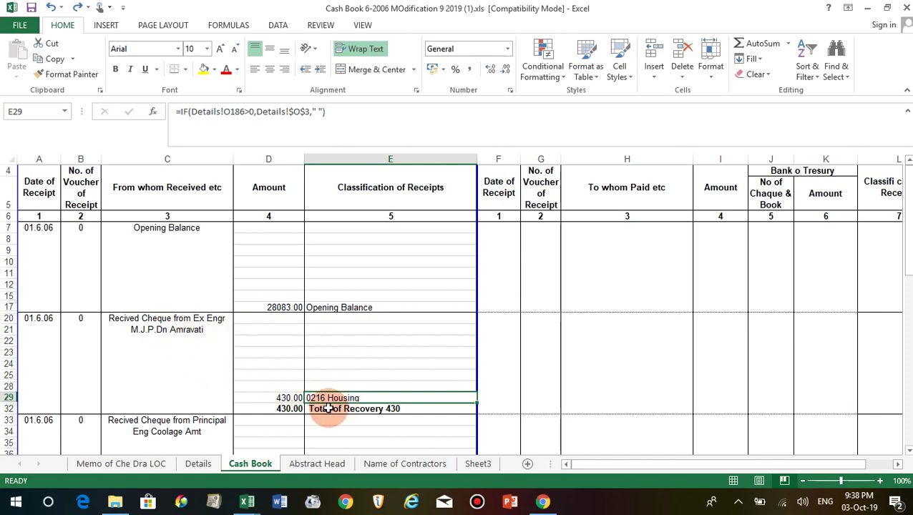
{"action": "left_click", "coordinate": [196, 337]}
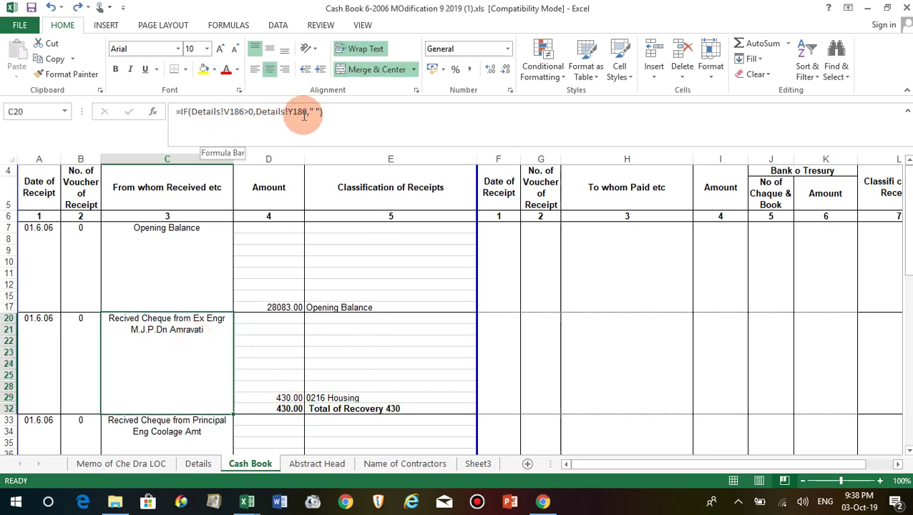
{"action": "left_click", "coordinate": [198, 463]}
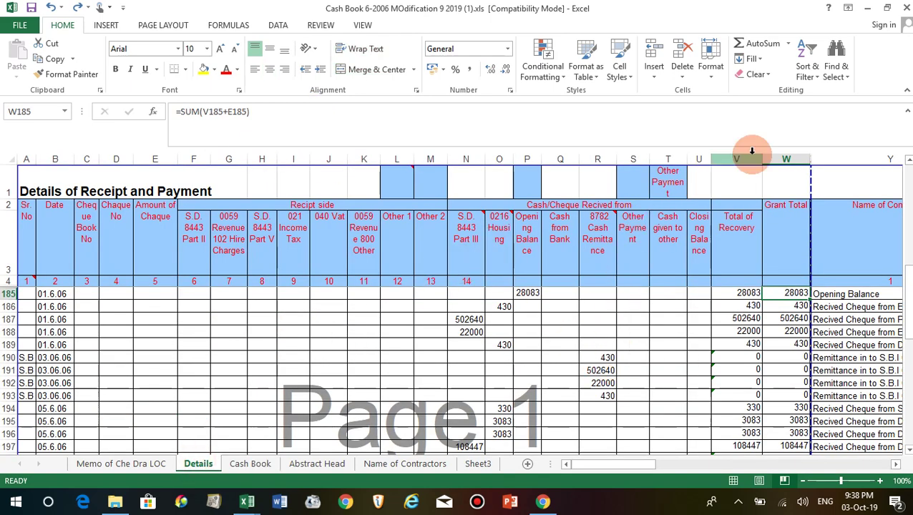
{"action": "left_click", "coordinate": [751, 306]}
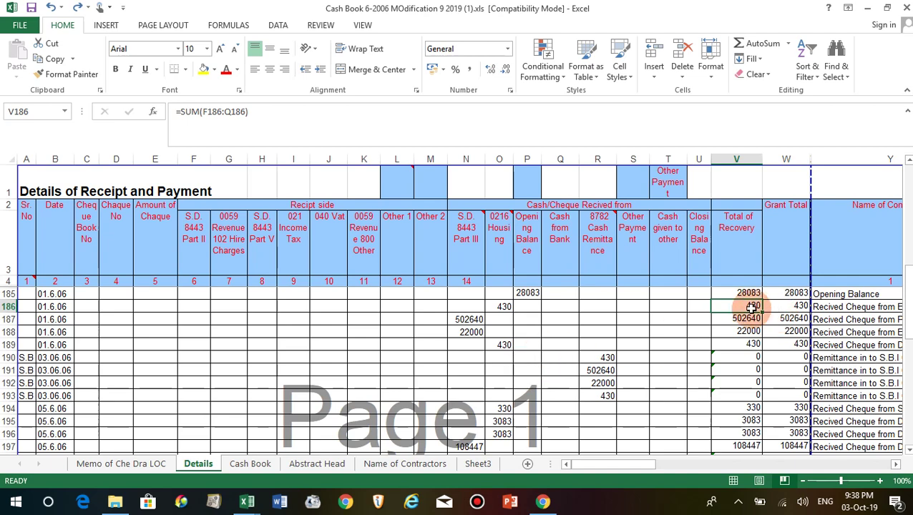
{"action": "left_click", "coordinate": [789, 307]}
{"action": "key", "text": "Right"}
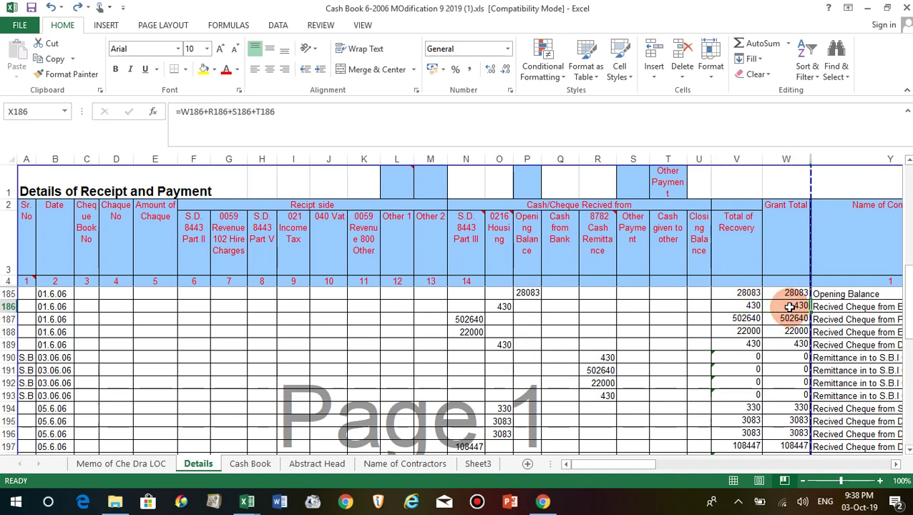
{"action": "key", "text": "Right"}
{"action": "key", "text": "Right"}
{"action": "key", "text": "Right"}
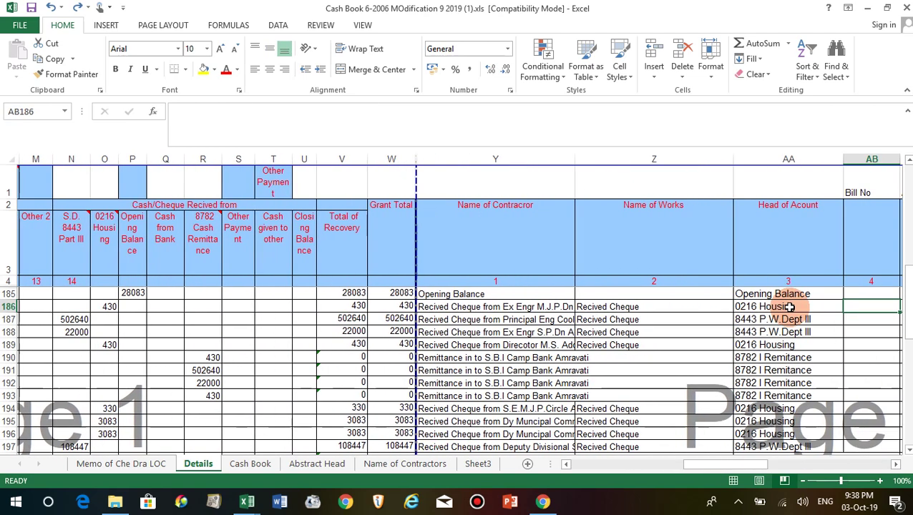
{"action": "left_click", "coordinate": [563, 306]}
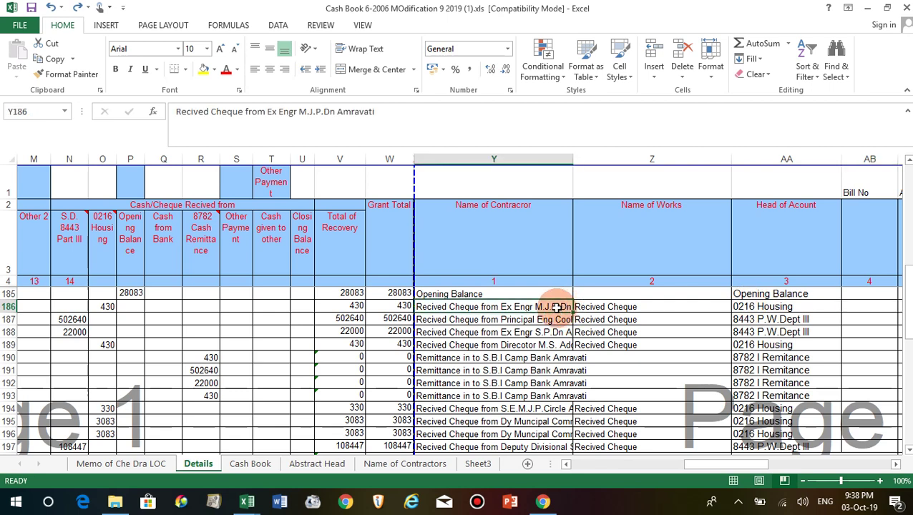
{"action": "left_click", "coordinate": [613, 311]}
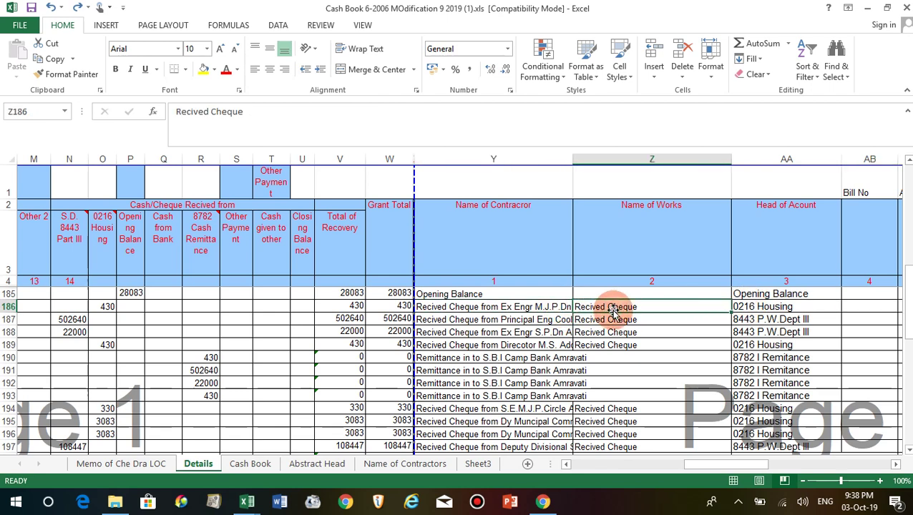
{"action": "left_click", "coordinate": [767, 306]}
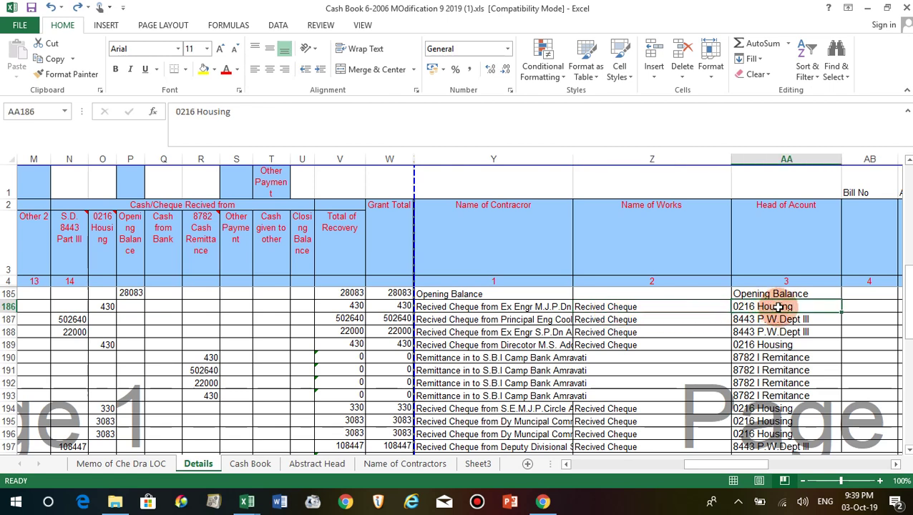
{"action": "key", "text": "Right"}
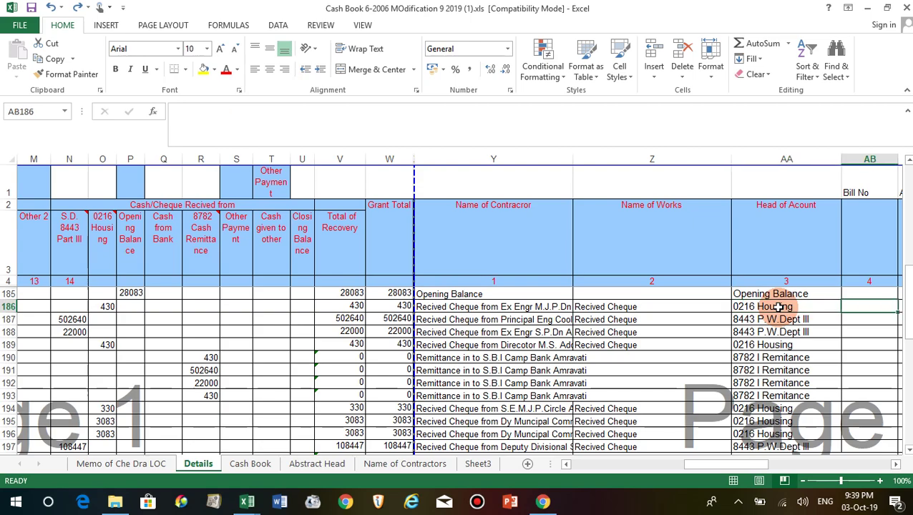
{"action": "key", "text": "Right"}
{"action": "key", "text": "Right"}
{"action": "key", "text": "Right"}
{"action": "key", "text": "Right"}
{"action": "key", "text": "Right"}
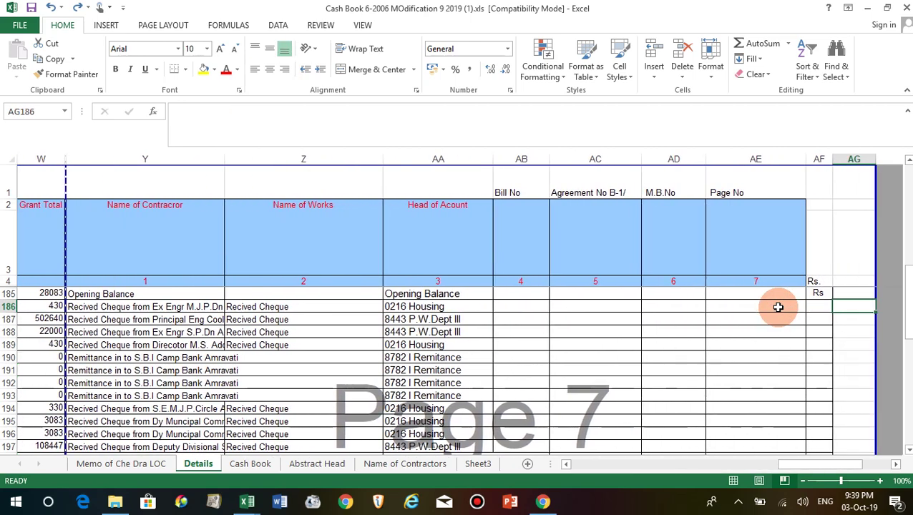
{"action": "key", "text": "Left"}
{"action": "key", "text": "Left"}
{"action": "key", "text": "Left"}
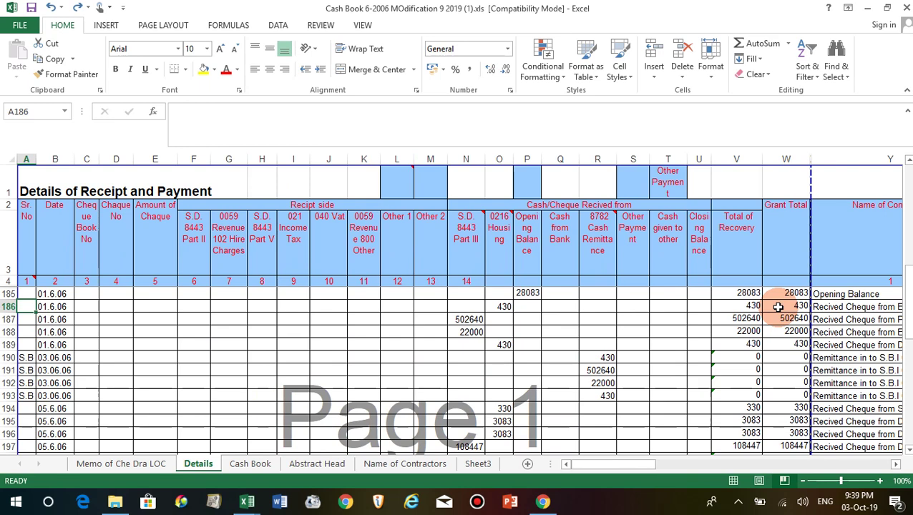
{"action": "left_click", "coordinate": [252, 462]}
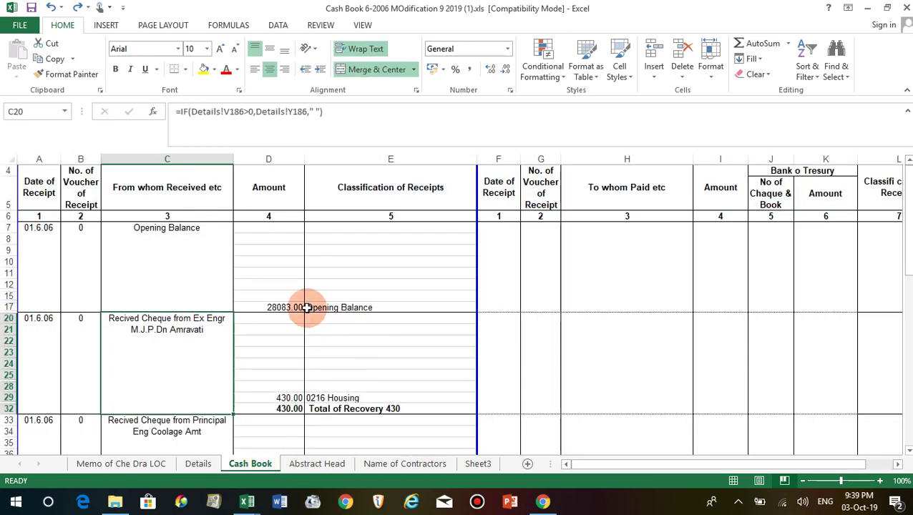
{"action": "left_click", "coordinate": [285, 398]}
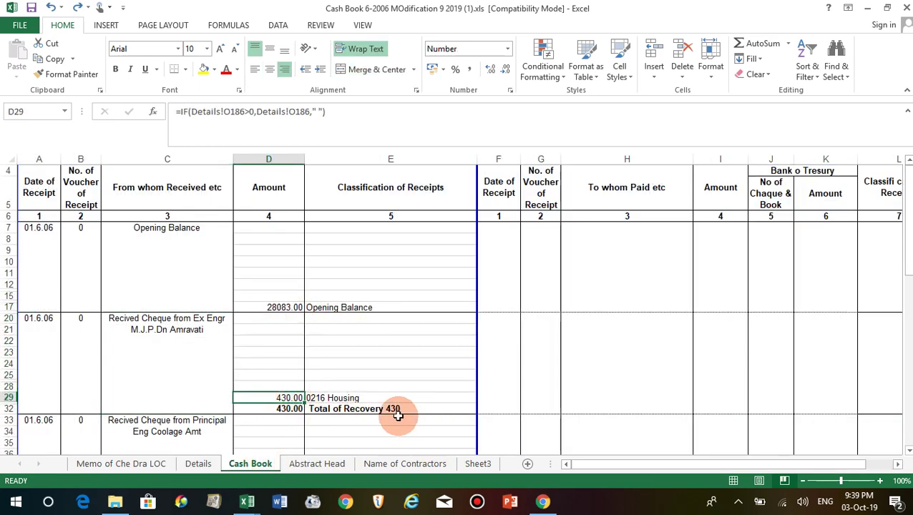
{"action": "left_click", "coordinate": [356, 411]}
{"action": "left_click", "coordinate": [286, 398]}
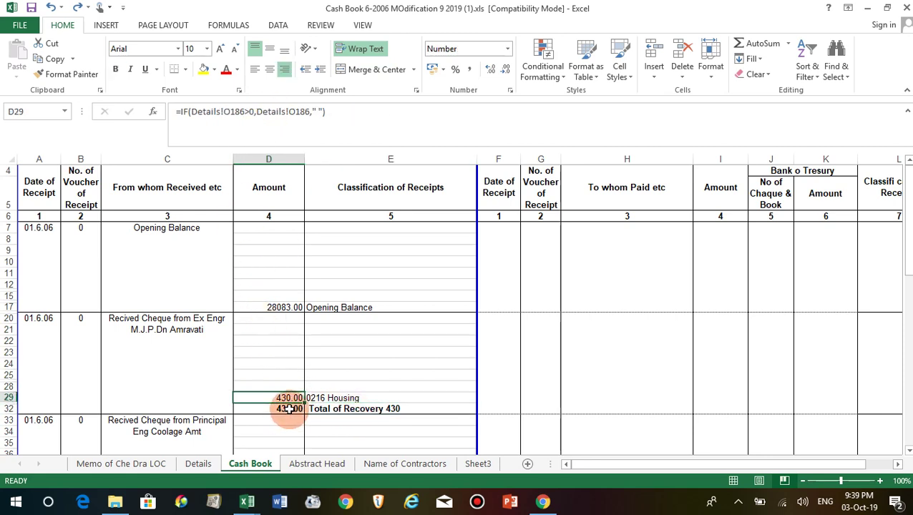
{"action": "left_click", "coordinate": [287, 410]}
{"action": "left_click", "coordinate": [322, 398]}
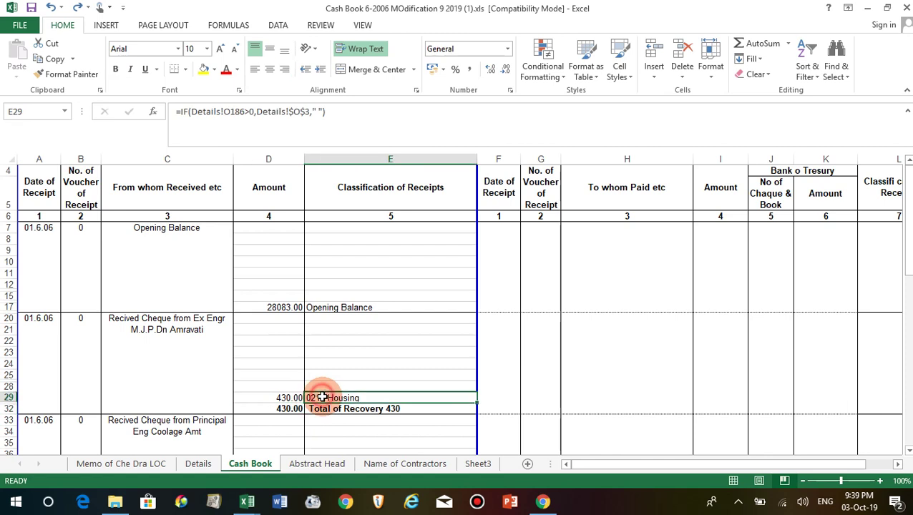
{"action": "left_click", "coordinate": [349, 411]}
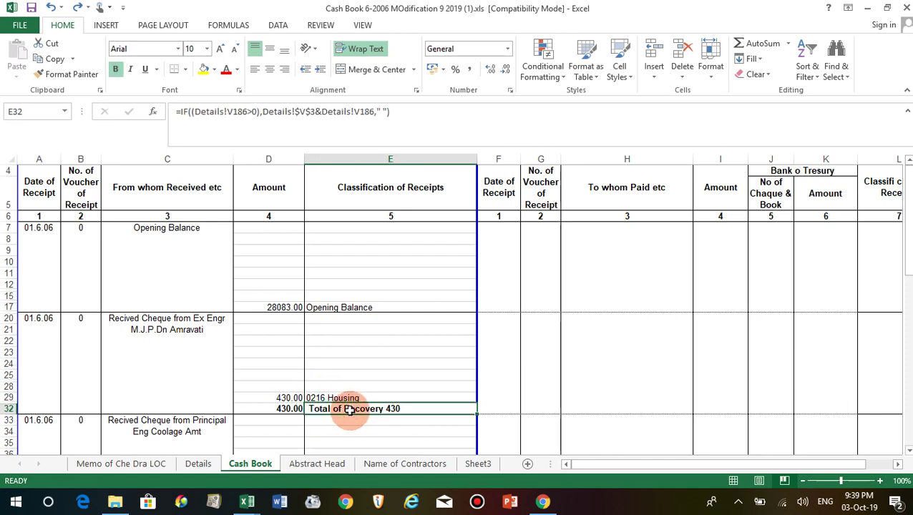
{"action": "left_click", "coordinate": [432, 366]}
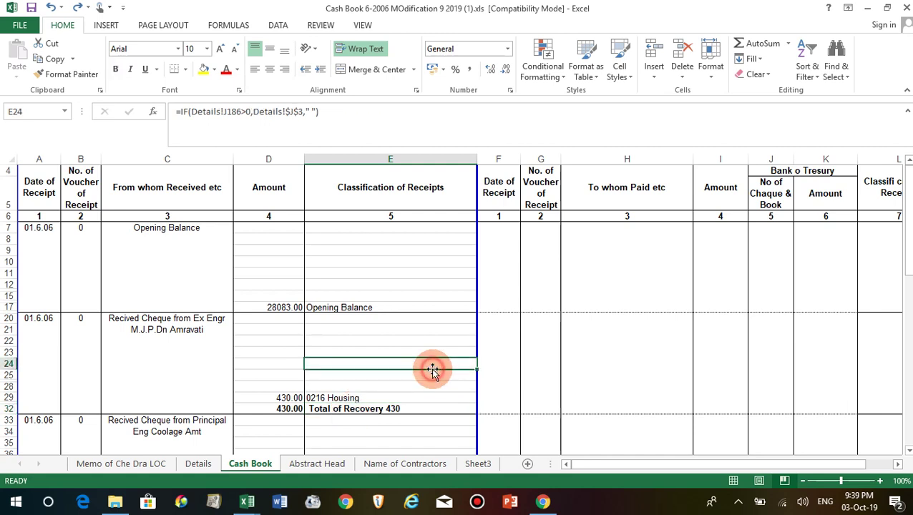
{"action": "key", "text": "Up"}
{"action": "key", "text": "Down"}
{"action": "key", "text": "Down"}
{"action": "key", "text": "Up"}
{"action": "key", "text": "Up"}
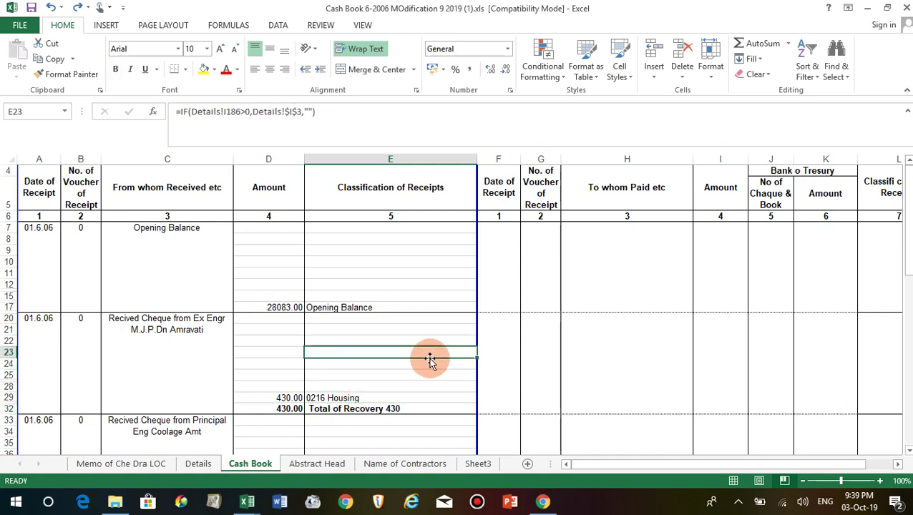
{"action": "left_click", "coordinate": [289, 307]}
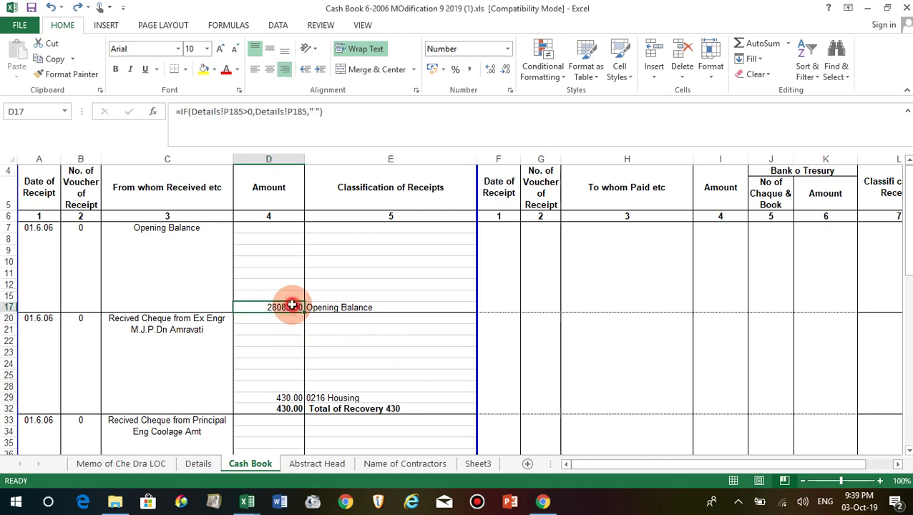
{"action": "left_click", "coordinate": [286, 401]}
{"action": "key", "text": "Left"}
{"action": "key", "text": "Left"}
{"action": "key", "text": "Left"}
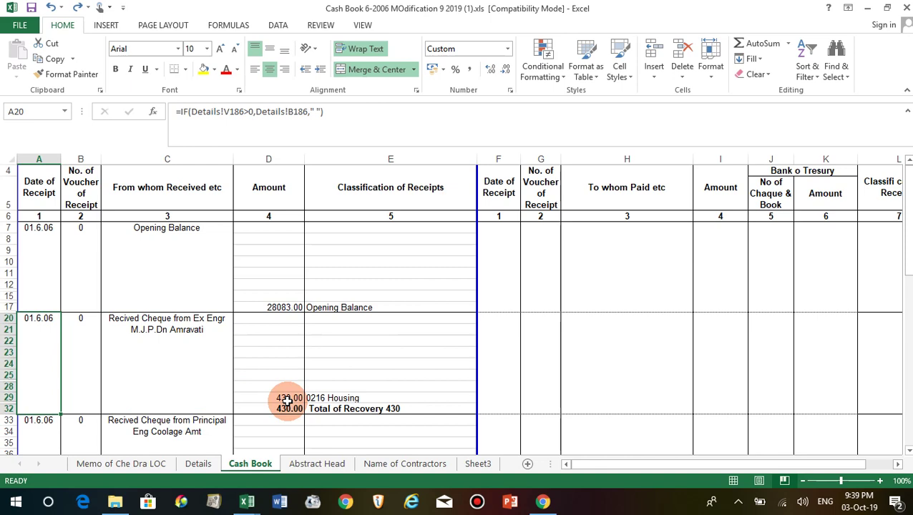
{"action": "scroll", "coordinate": [253, 414], "scroll_direction": "down", "scroll_amount": 2}
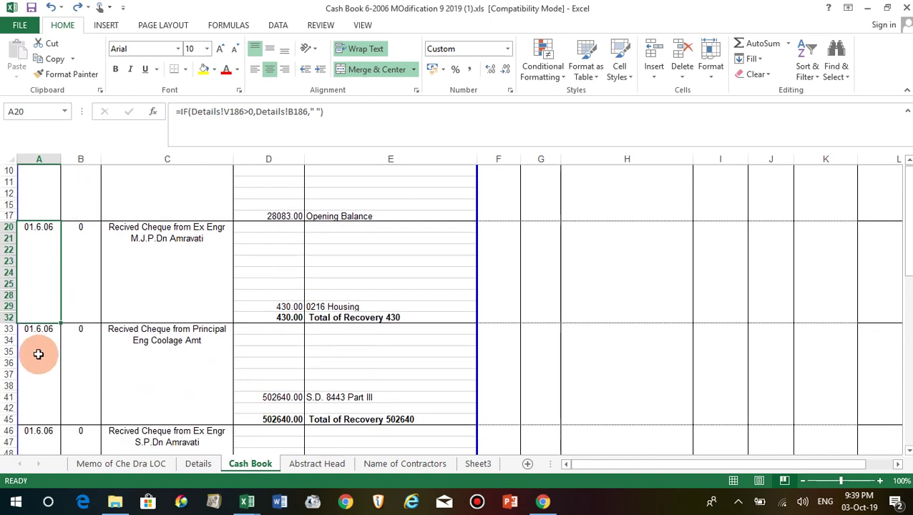
{"action": "left_click", "coordinate": [167, 349]}
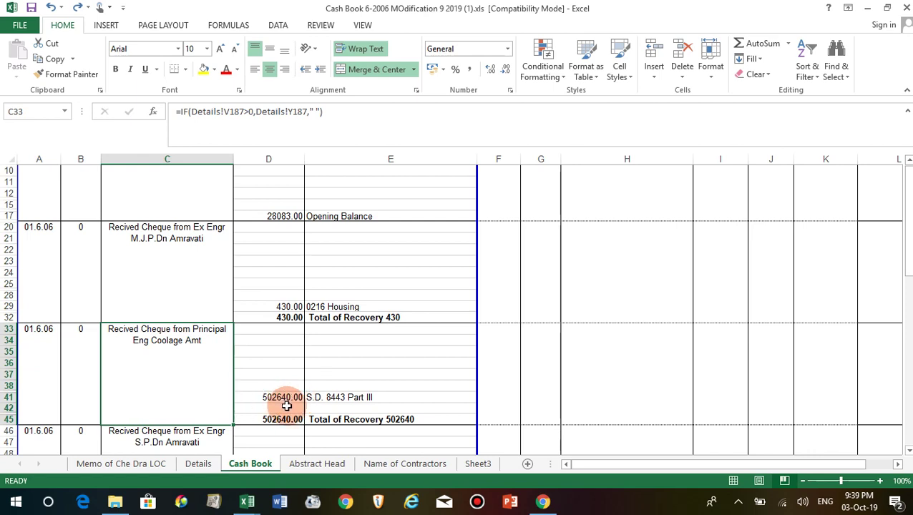
{"action": "left_click", "coordinate": [292, 397]}
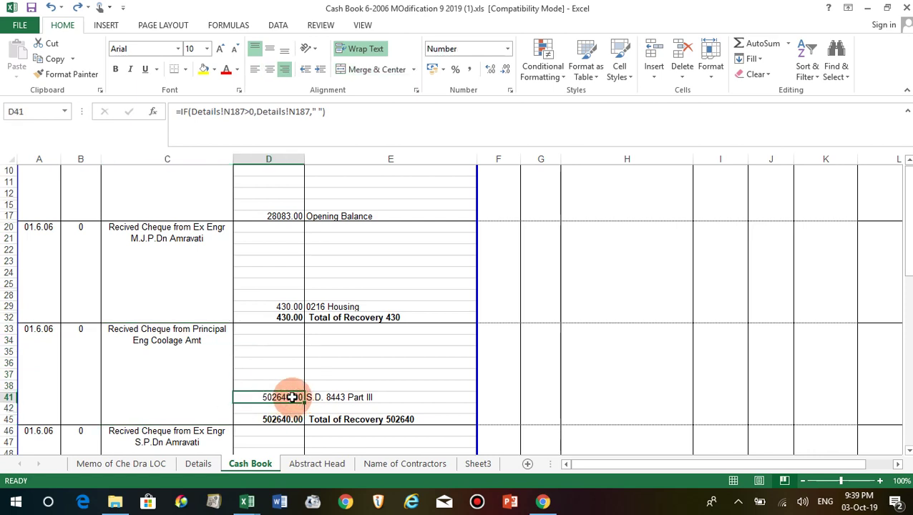
{"action": "left_click", "coordinate": [348, 399]}
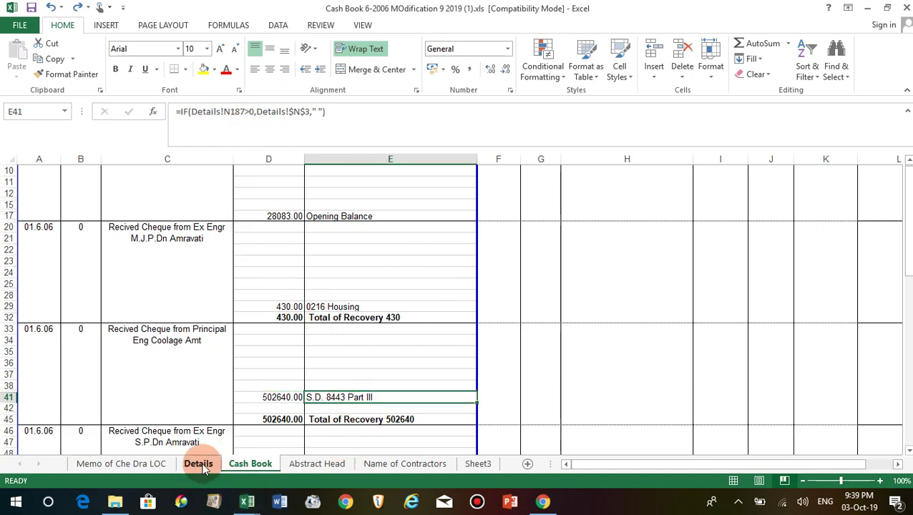
{"action": "left_click", "coordinate": [199, 465]}
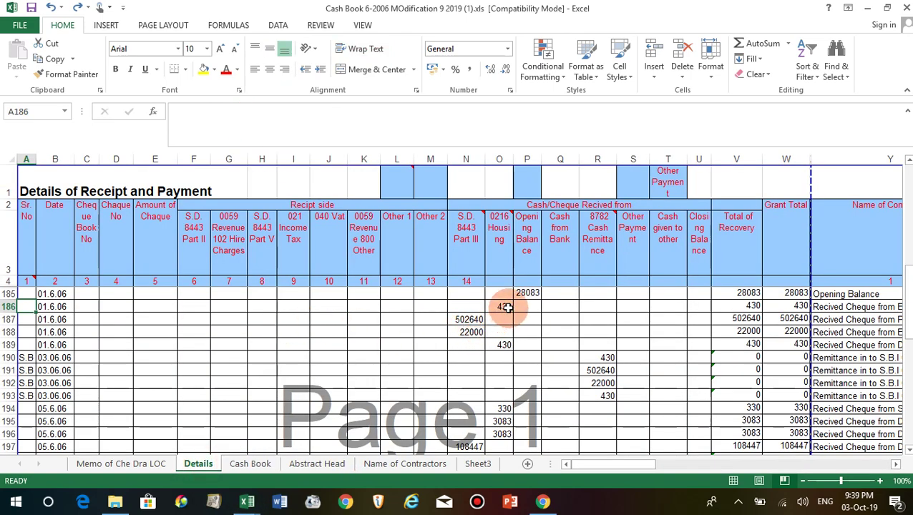
{"action": "left_click", "coordinate": [504, 307]}
{"action": "left_click", "coordinate": [467, 320]}
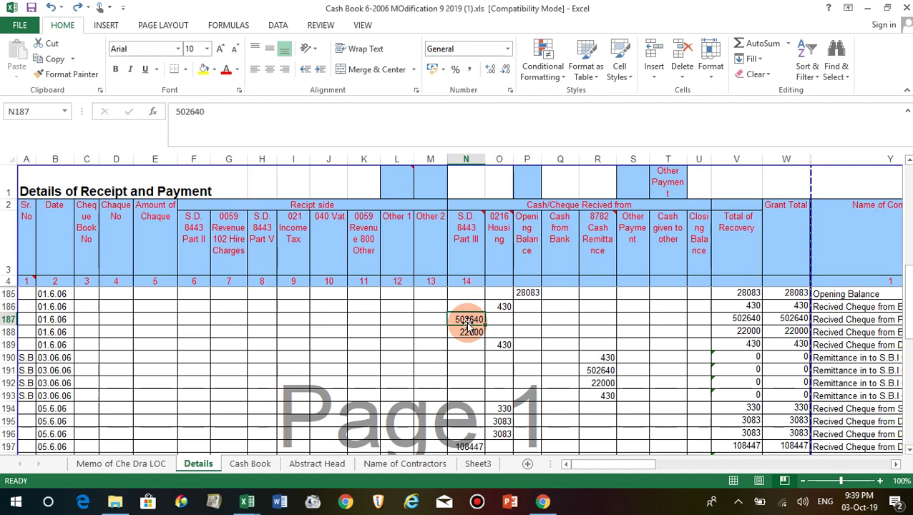
{"action": "left_click", "coordinate": [746, 320]}
{"action": "left_click", "coordinate": [801, 322]}
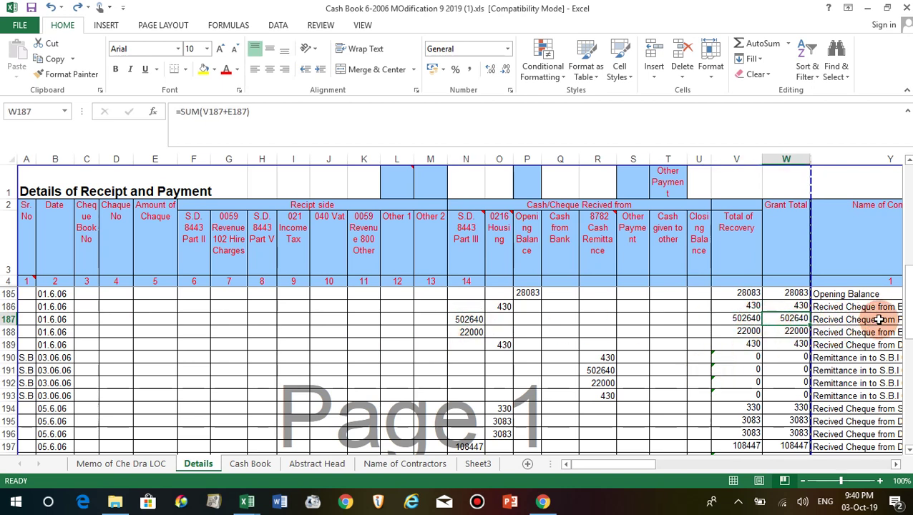
{"action": "left_click", "coordinate": [252, 464]}
{"action": "scroll", "coordinate": [262, 330], "scroll_direction": "down", "scroll_amount": 2}
{"action": "scroll", "coordinate": [264, 330], "scroll_direction": "down", "scroll_amount": 1}
{"action": "scroll", "coordinate": [260, 335], "scroll_direction": "down", "scroll_amount": 1}
{"action": "left_click", "coordinate": [174, 321]}
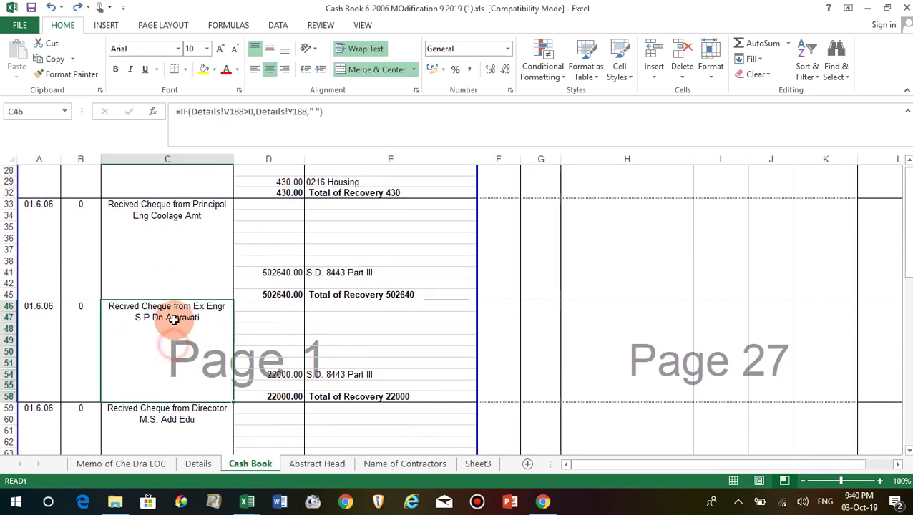
{"action": "left_click", "coordinate": [269, 373]}
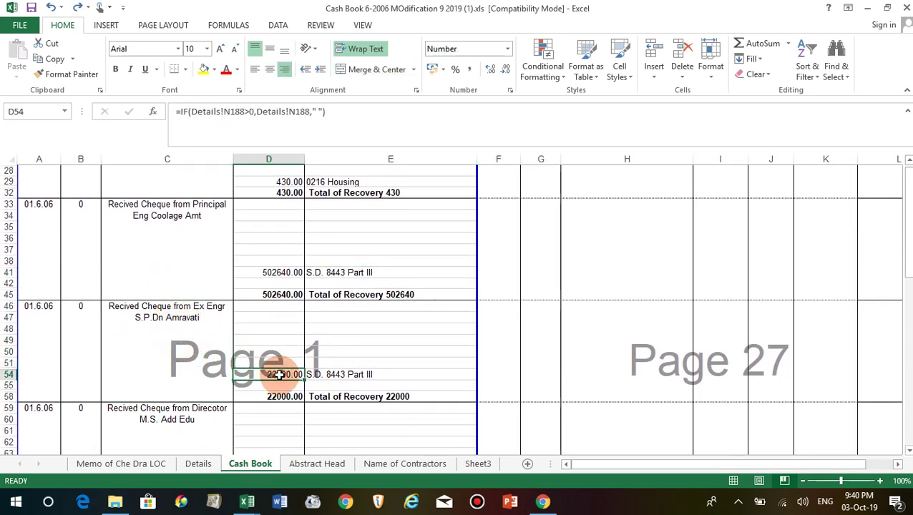
{"action": "scroll", "coordinate": [266, 375], "scroll_direction": "down", "scroll_amount": 1}
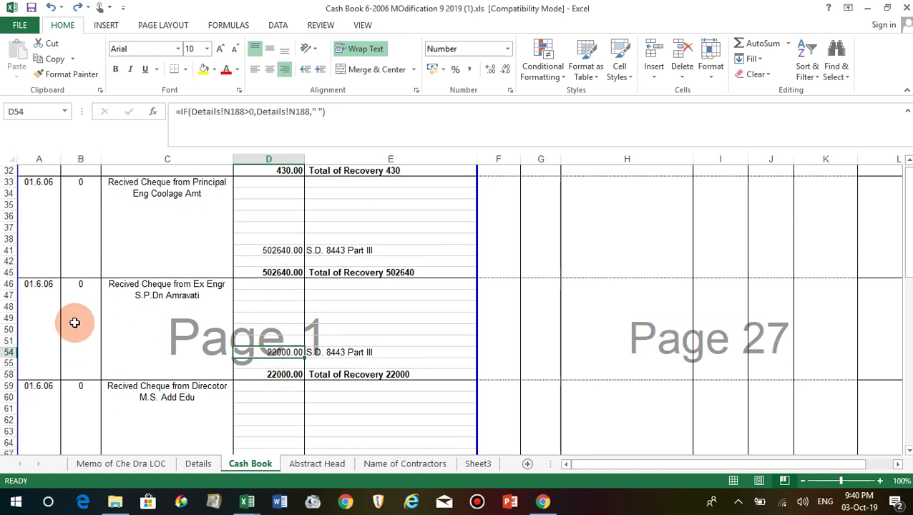
{"action": "scroll", "coordinate": [378, 351], "scroll_direction": "down", "scroll_amount": 1}
{"action": "scroll", "coordinate": [301, 367], "scroll_direction": "down", "scroll_amount": 1}
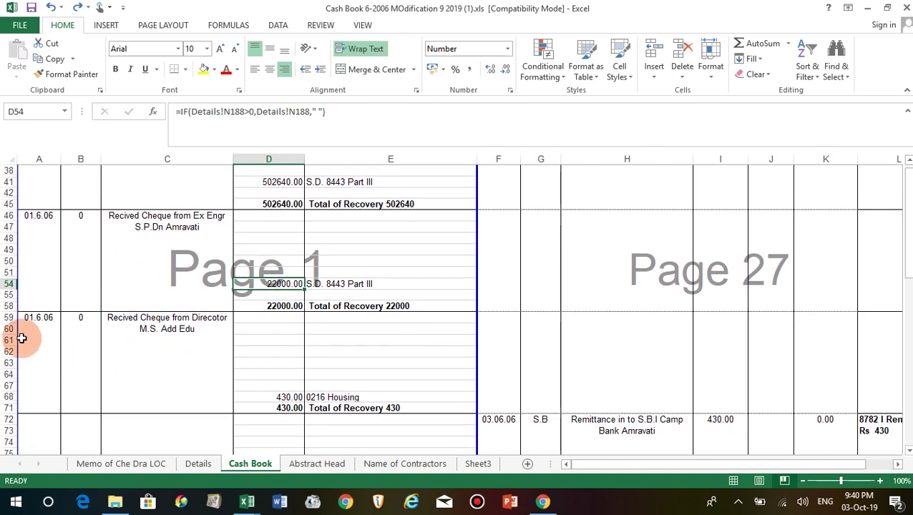
{"action": "left_click", "coordinate": [296, 399]}
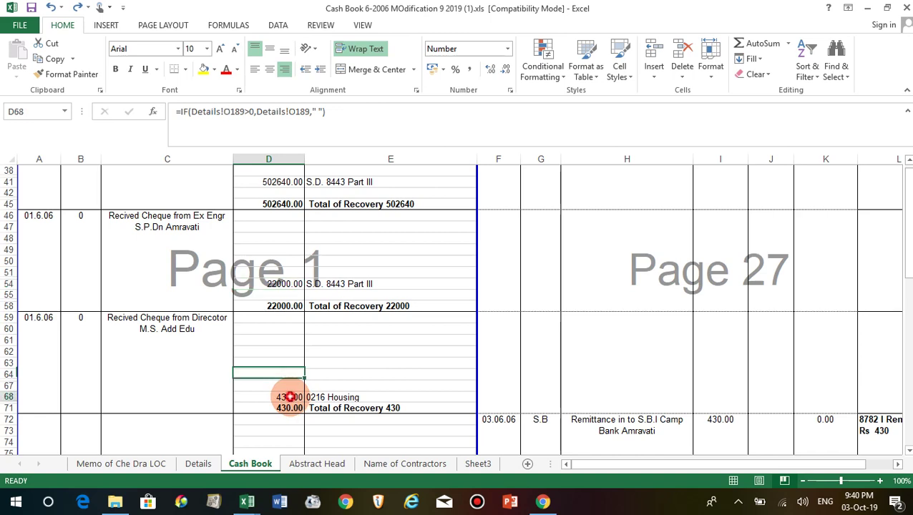
{"action": "scroll", "coordinate": [379, 399], "scroll_direction": "up", "scroll_amount": 3}
{"action": "scroll", "coordinate": [379, 400], "scroll_direction": "up", "scroll_amount": 2}
{"action": "scroll", "coordinate": [379, 399], "scroll_direction": "up", "scroll_amount": 1}
{"action": "scroll", "coordinate": [289, 272], "scroll_direction": "up", "scroll_amount": 3}
{"action": "mouse_move", "coordinate": [291, 228]}
{"action": "left_mouse_down"}
{"action": "mouse_move", "coordinate": [285, 353]}
{"action": "mouse_move", "coordinate": [292, 295]}
{"action": "left_mouse_up"}
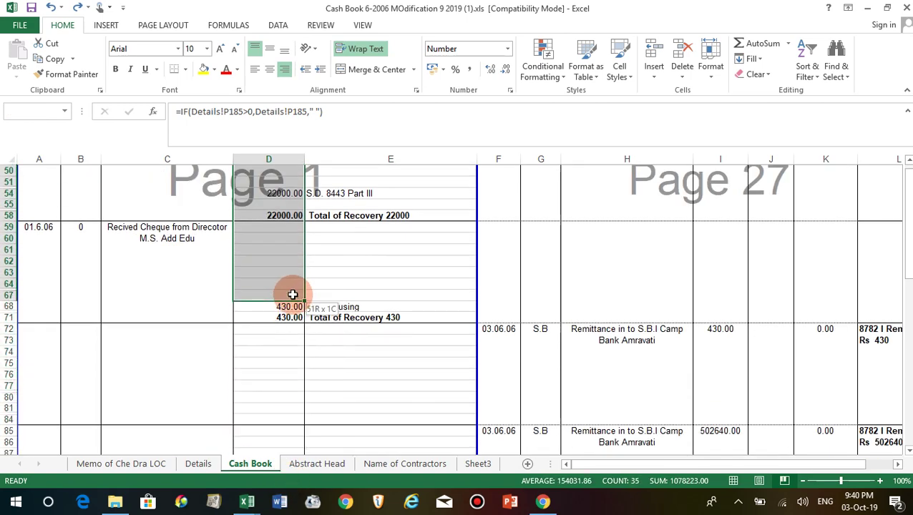
{"action": "left_click", "coordinate": [271, 366]}
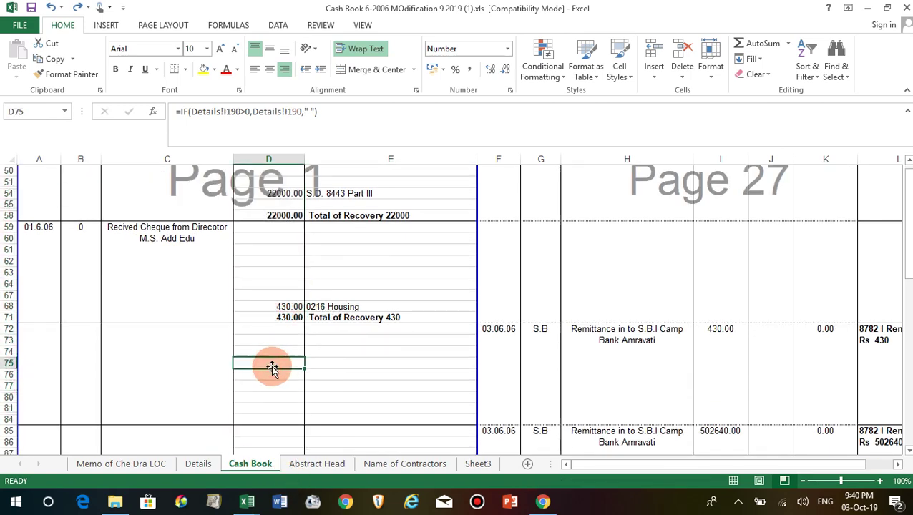
{"action": "scroll", "coordinate": [271, 367], "scroll_direction": "up", "scroll_amount": 1}
{"action": "scroll", "coordinate": [272, 368], "scroll_direction": "up", "scroll_amount": 3}
{"action": "scroll", "coordinate": [271, 367], "scroll_direction": "up", "scroll_amount": 4}
{"action": "scroll", "coordinate": [272, 367], "scroll_direction": "up", "scroll_amount": 8}
{"action": "scroll", "coordinate": [272, 367], "scroll_direction": "up", "scroll_amount": 1}
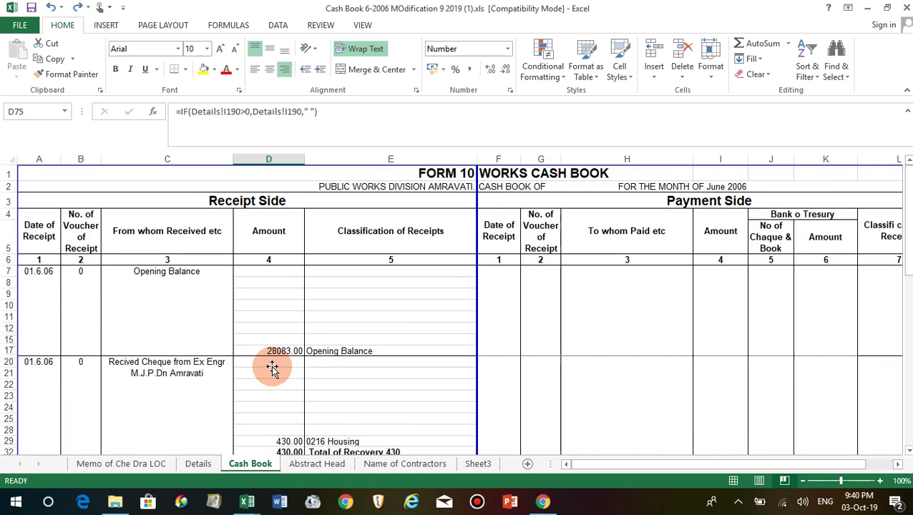
{"action": "scroll", "coordinate": [272, 367], "scroll_direction": "down", "scroll_amount": 2}
{"action": "scroll", "coordinate": [272, 367], "scroll_direction": "down", "scroll_amount": 1}
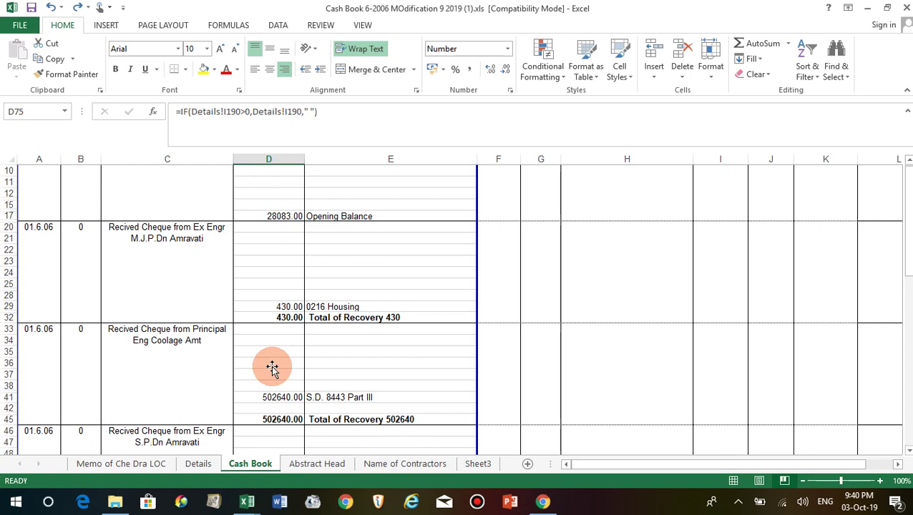
{"action": "scroll", "coordinate": [271, 367], "scroll_direction": "down", "scroll_amount": 2}
{"action": "scroll", "coordinate": [272, 368], "scroll_direction": "down", "scroll_amount": 1}
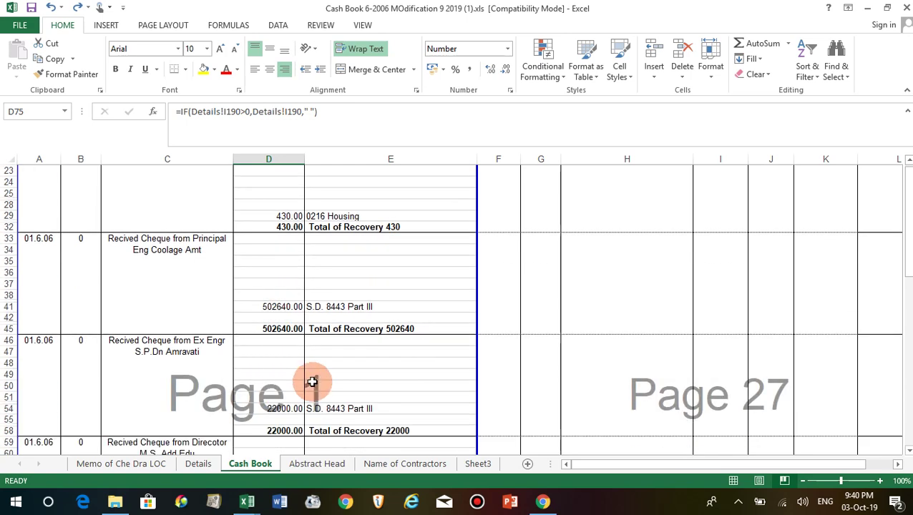
Select the Grant Total cells W185:W189 on Details and read the 553583 status-bar sum.
{"action": "left_click", "coordinate": [201, 465]}
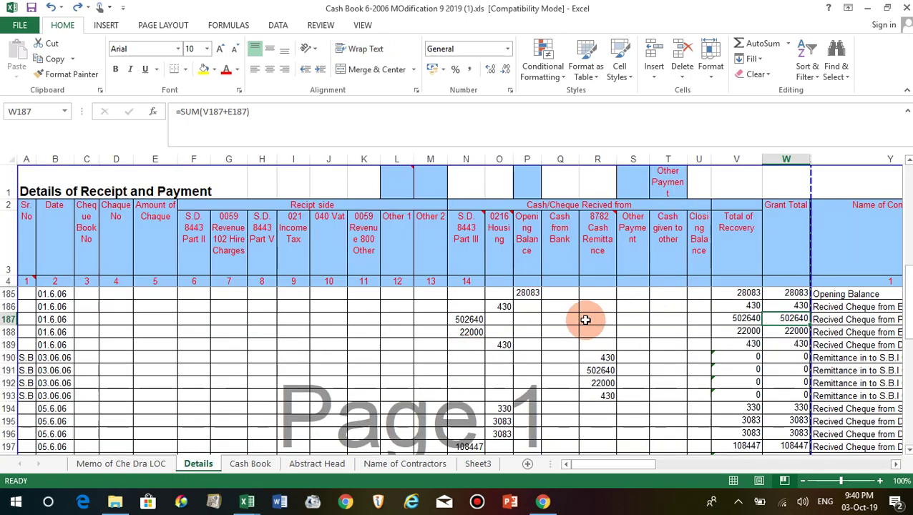
{"action": "scroll", "coordinate": [540, 316], "scroll_direction": "down", "scroll_amount": 1}
{"action": "scroll", "coordinate": [452, 320], "scroll_direction": "down", "scroll_amount": 1}
{"action": "scroll", "coordinate": [461, 323], "scroll_direction": "up", "scroll_amount": 2}
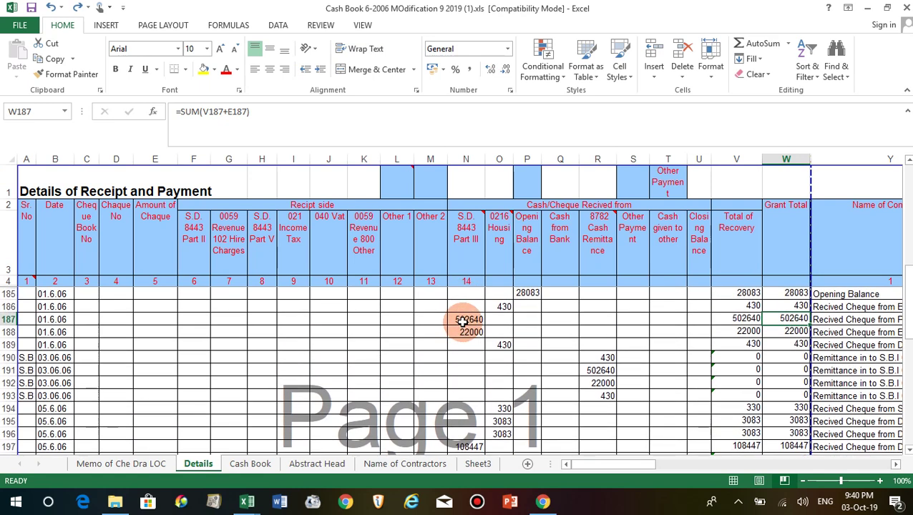
{"action": "left_click_drag", "start_coordinate": [804, 292], "coordinate": [801, 345]}
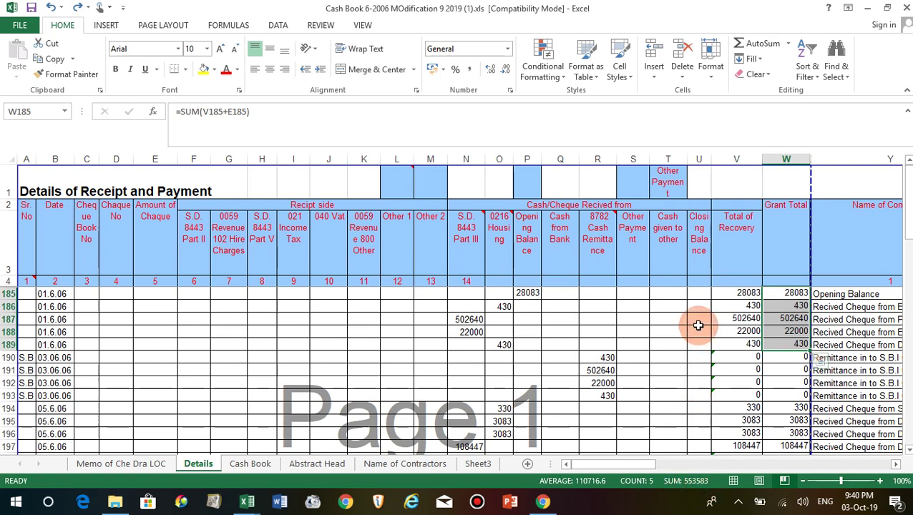
{"action": "left_click", "coordinate": [701, 331]}
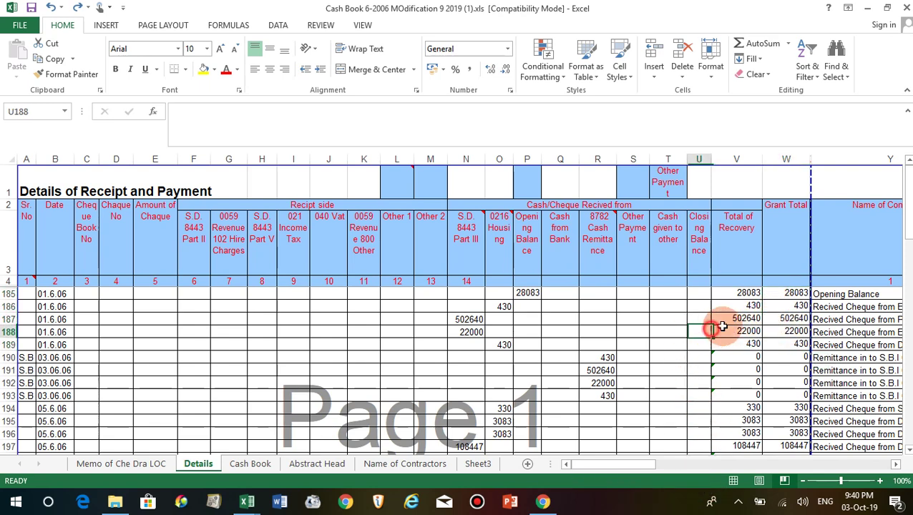
{"action": "left_click", "coordinate": [780, 293]}
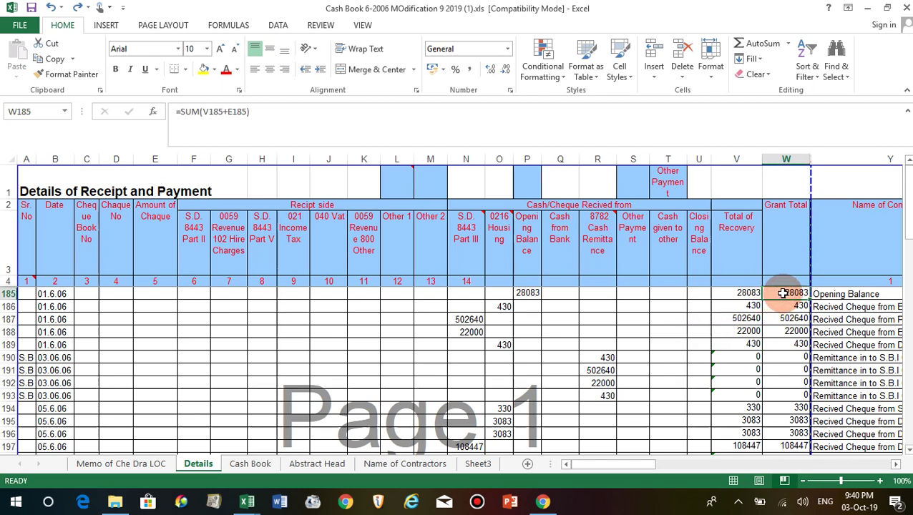
{"action": "left_click_drag", "start_coordinate": [784, 293], "coordinate": [788, 345]}
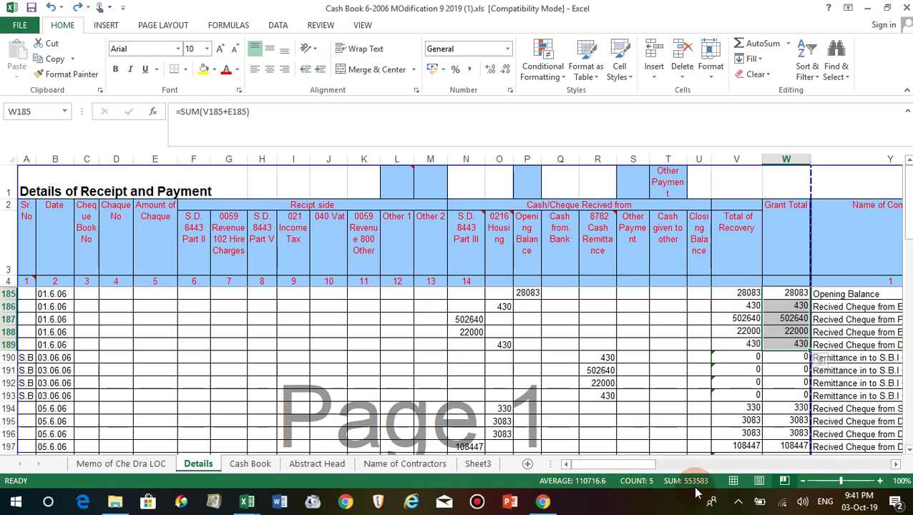
{"action": "left_click", "coordinate": [708, 343]}
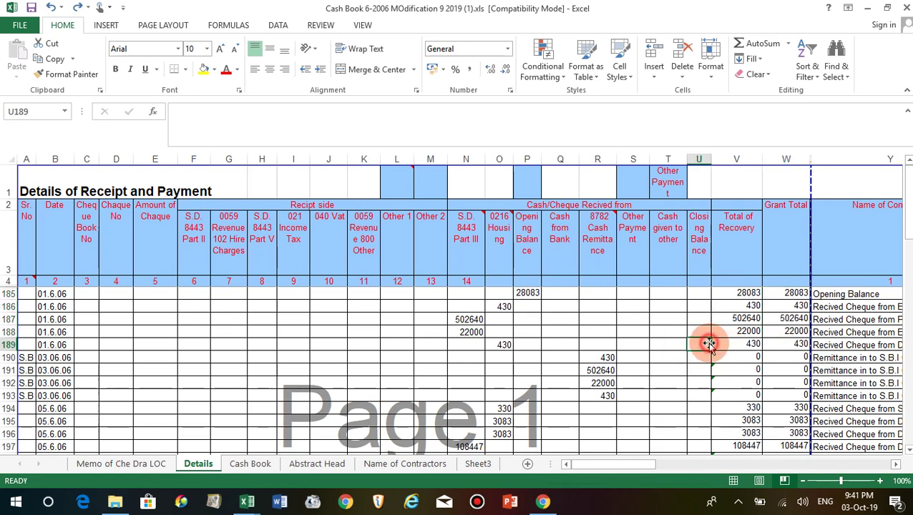
{"action": "left_click", "coordinate": [244, 465]}
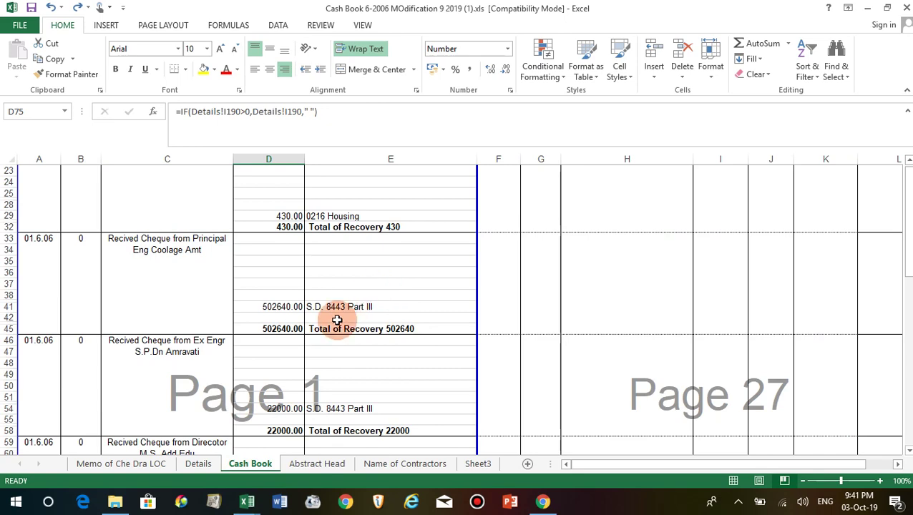
{"action": "scroll", "coordinate": [312, 300], "scroll_direction": "down", "scroll_amount": 4}
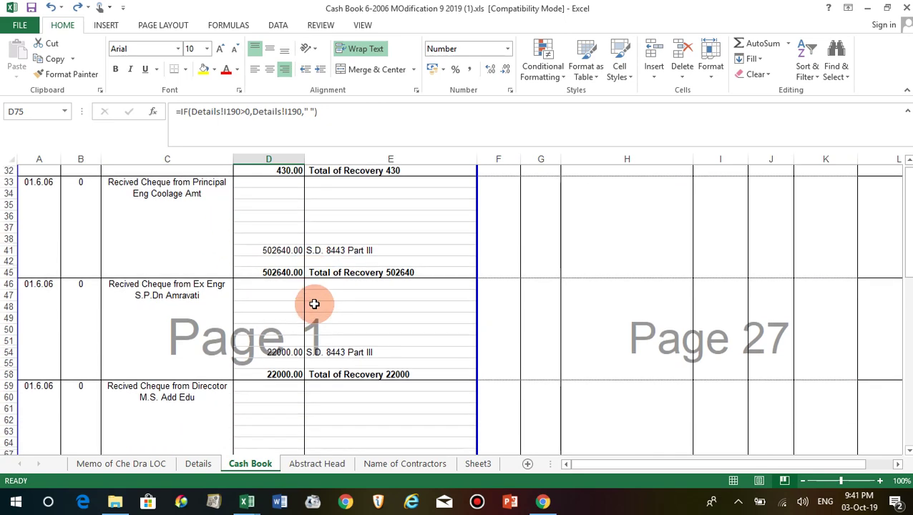
{"action": "scroll", "coordinate": [312, 309], "scroll_direction": "down", "scroll_amount": 1}
{"action": "scroll", "coordinate": [313, 309], "scroll_direction": "down", "scroll_amount": 2}
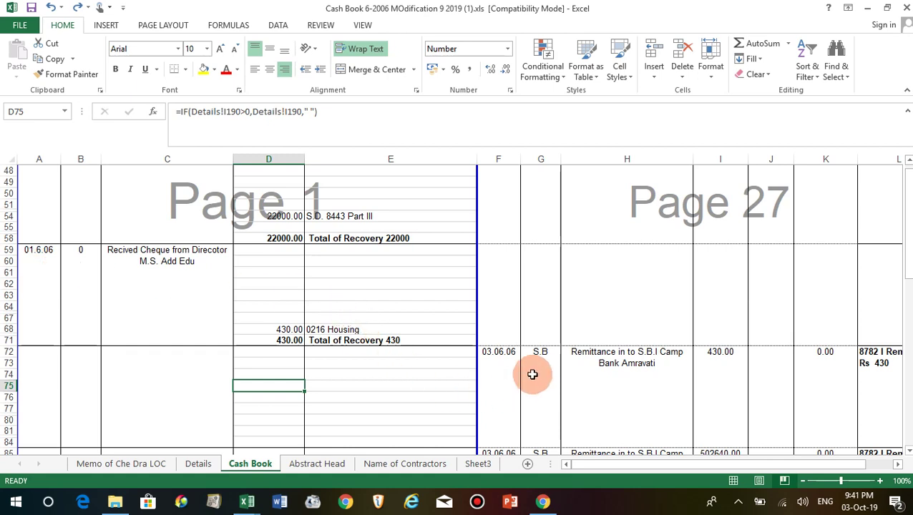
{"action": "left_click", "coordinate": [510, 382]}
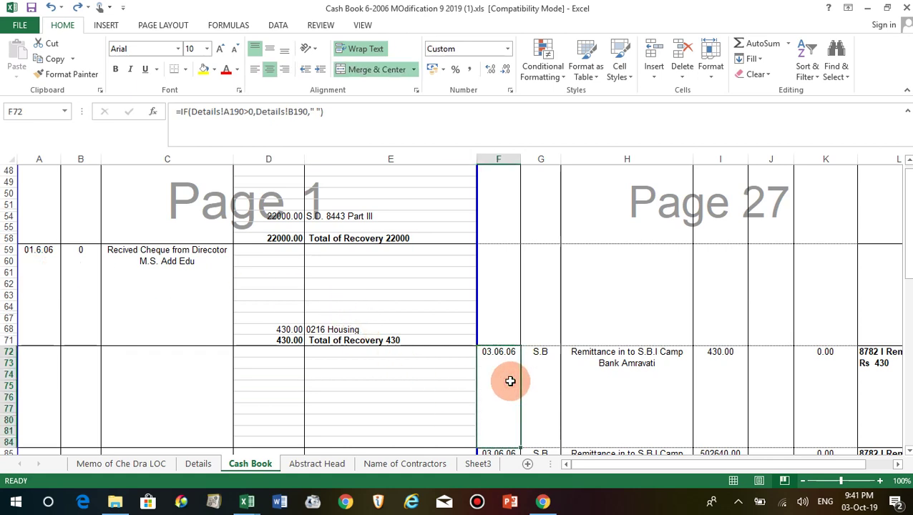
{"action": "key", "text": "Right"}
{"action": "key", "text": "Right"}
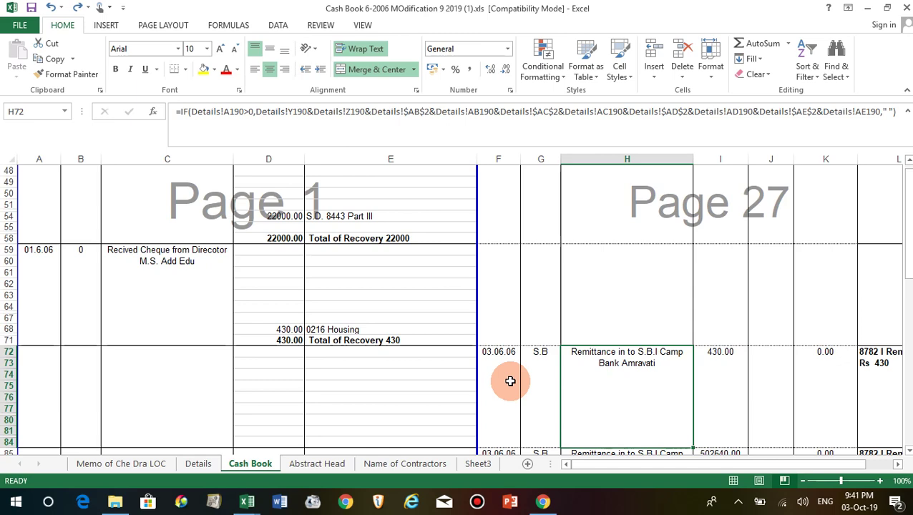
{"action": "key", "text": "Right"}
{"action": "key", "text": "Right"}
{"action": "key", "text": "Right"}
{"action": "key", "text": "Right"}
{"action": "key", "text": "Right"}
{"action": "key", "text": "Right"}
{"action": "key", "text": "Right"}
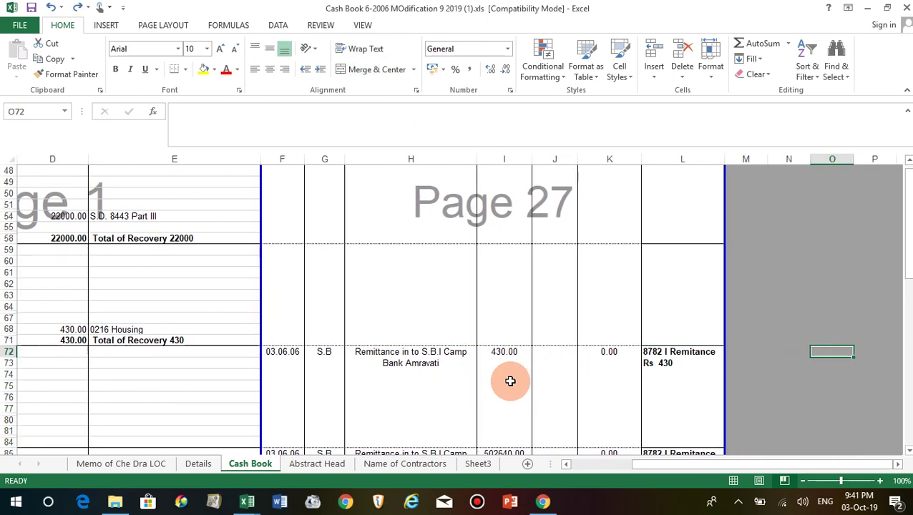
{"action": "left_click", "coordinate": [510, 381]}
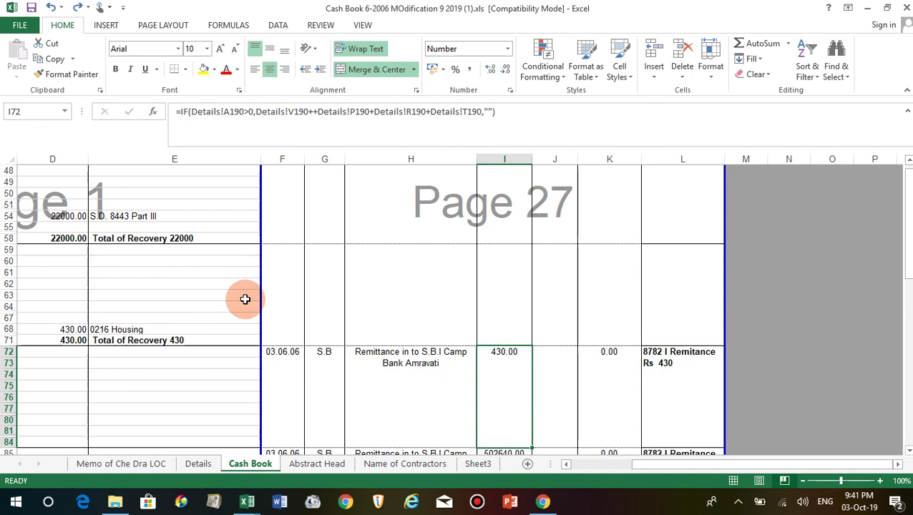
{"action": "scroll", "coordinate": [188, 271], "scroll_direction": "up", "scroll_amount": 2}
{"action": "scroll", "coordinate": [148, 254], "scroll_direction": "up", "scroll_amount": 2}
{"action": "scroll", "coordinate": [149, 254], "scroll_direction": "up", "scroll_amount": 2}
{"action": "scroll", "coordinate": [38, 272], "scroll_direction": "up", "scroll_amount": 1}
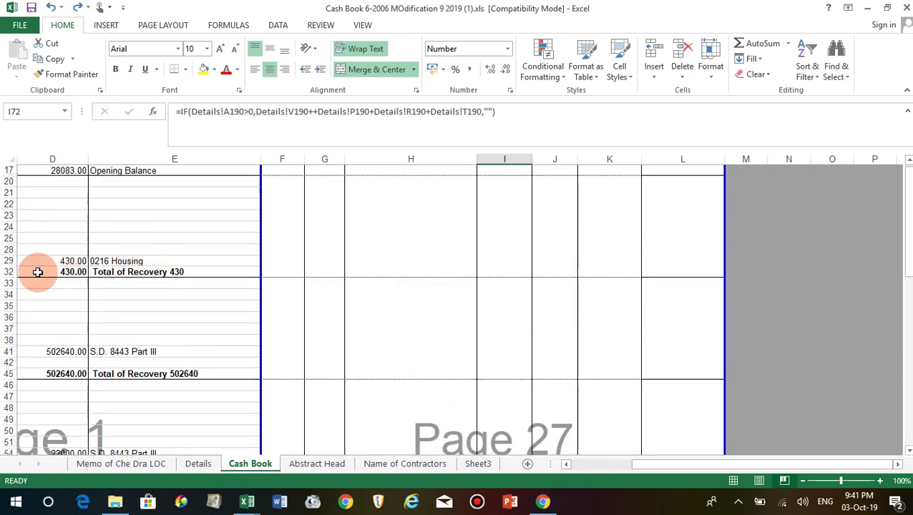
{"action": "left_click", "coordinate": [55, 264]}
{"action": "scroll", "coordinate": [312, 303], "scroll_direction": "down", "scroll_amount": 3}
{"action": "scroll", "coordinate": [341, 315], "scroll_direction": "down", "scroll_amount": 3}
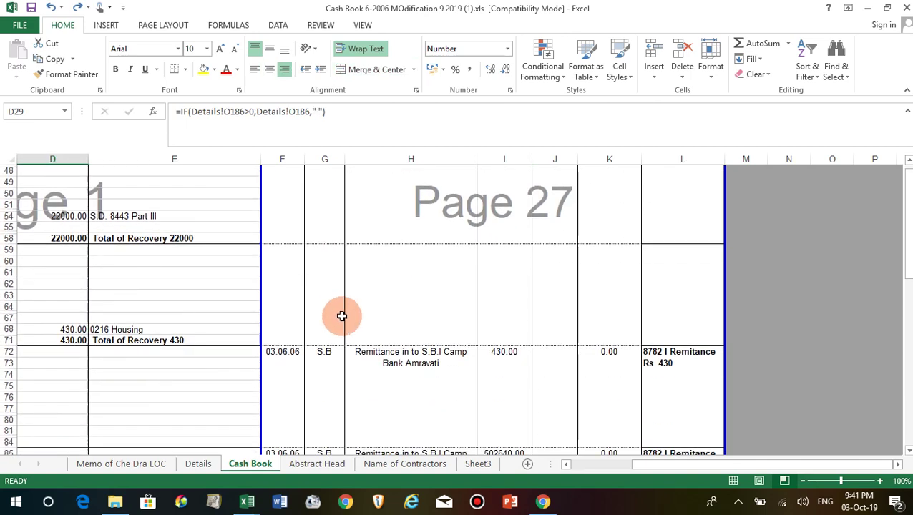
{"action": "scroll", "coordinate": [457, 353], "scroll_direction": "down", "scroll_amount": 1}
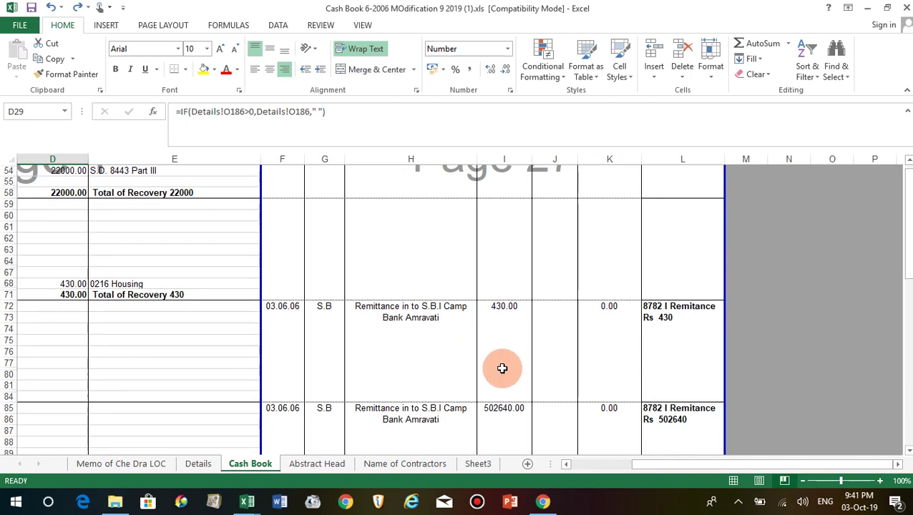
{"action": "left_click", "coordinate": [693, 337]}
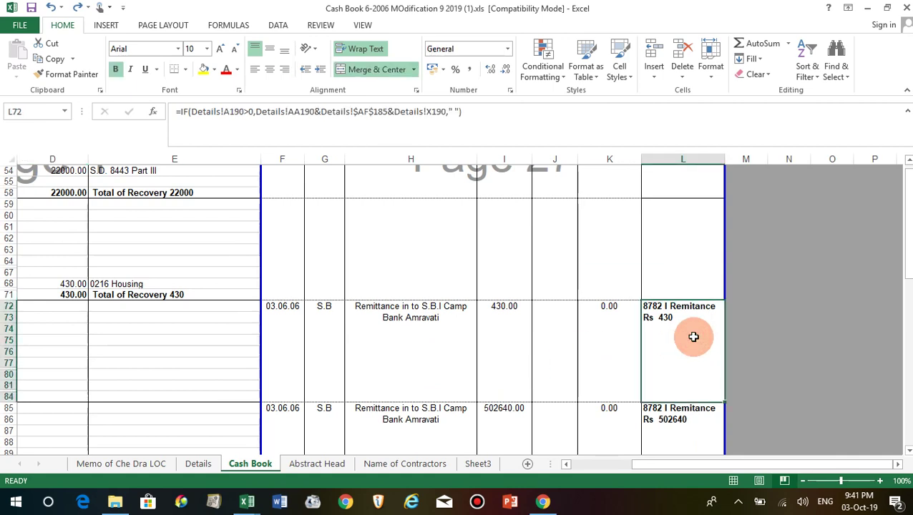
{"action": "scroll", "coordinate": [543, 371], "scroll_direction": "down", "scroll_amount": 1}
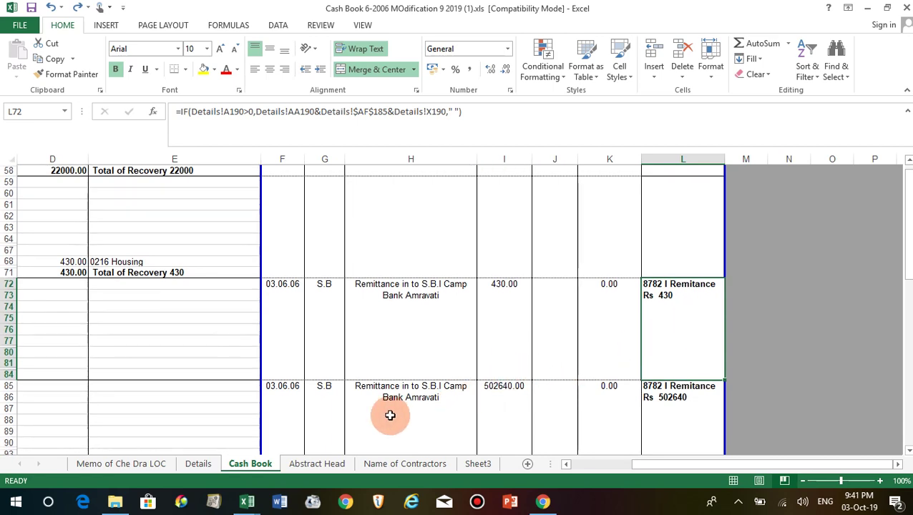
{"action": "left_click", "coordinate": [503, 408]}
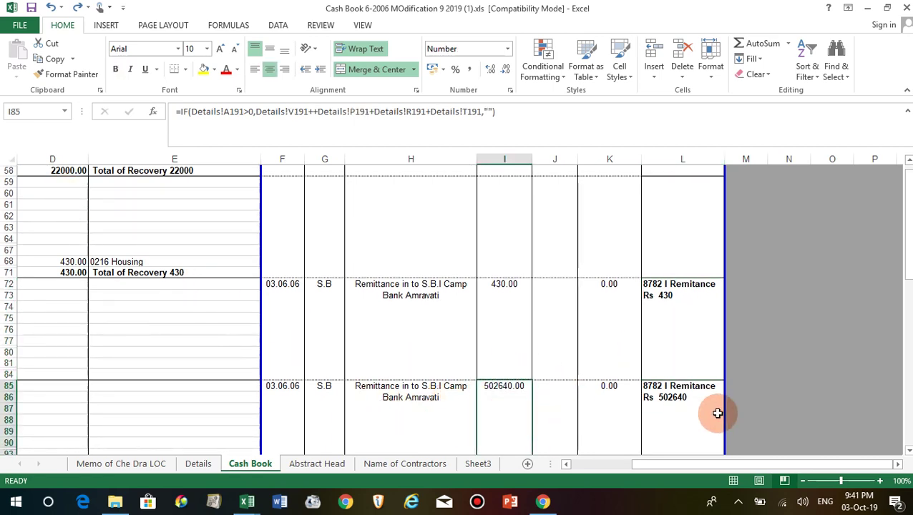
{"action": "left_click", "coordinate": [691, 408]}
{"action": "scroll", "coordinate": [397, 363], "scroll_direction": "down", "scroll_amount": 3}
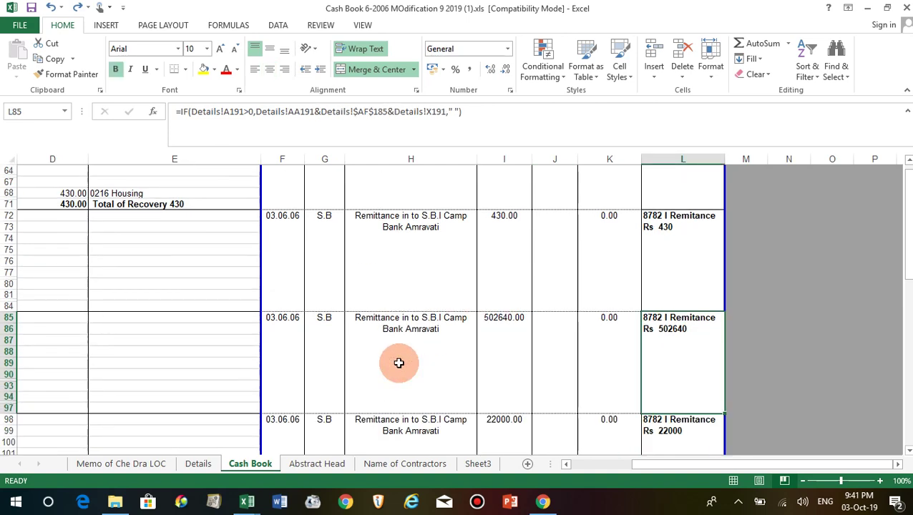
{"action": "left_click", "coordinate": [499, 422]}
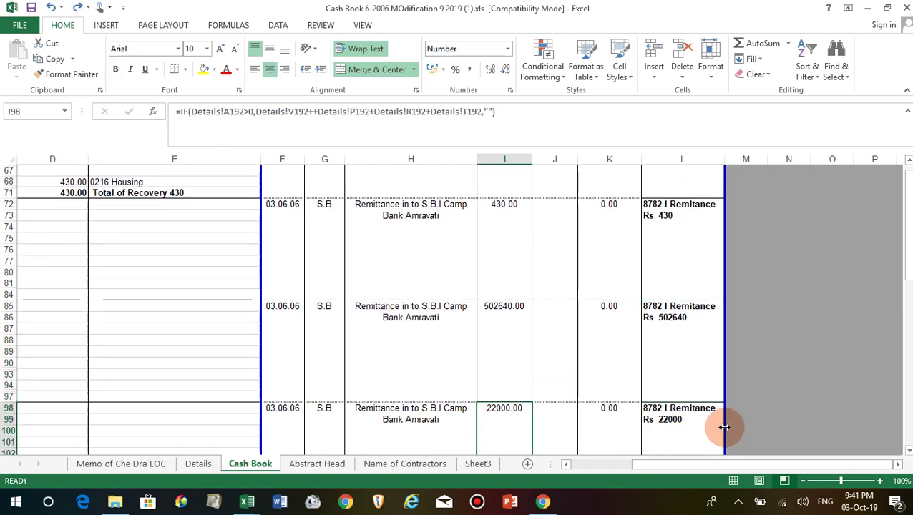
{"action": "scroll", "coordinate": [712, 418], "scroll_direction": "down", "scroll_amount": 2}
{"action": "scroll", "coordinate": [713, 418], "scroll_direction": "down", "scroll_amount": 2}
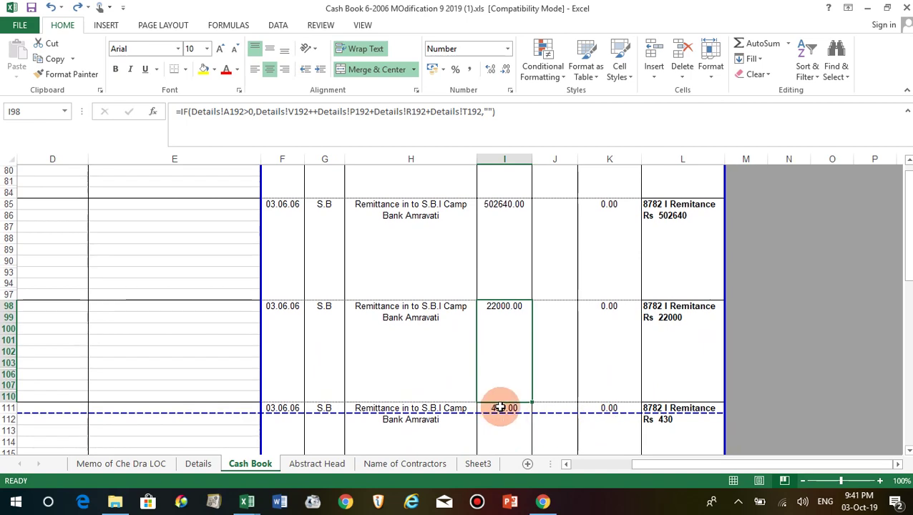
{"action": "scroll", "coordinate": [563, 406], "scroll_direction": "up", "scroll_amount": 2}
{"action": "scroll", "coordinate": [564, 406], "scroll_direction": "up", "scroll_amount": 2}
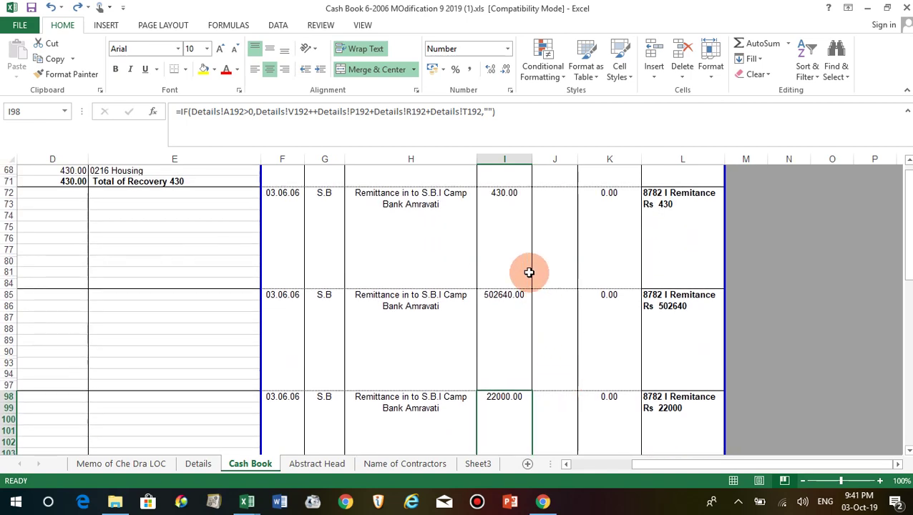
{"action": "left_click", "coordinate": [507, 246]}
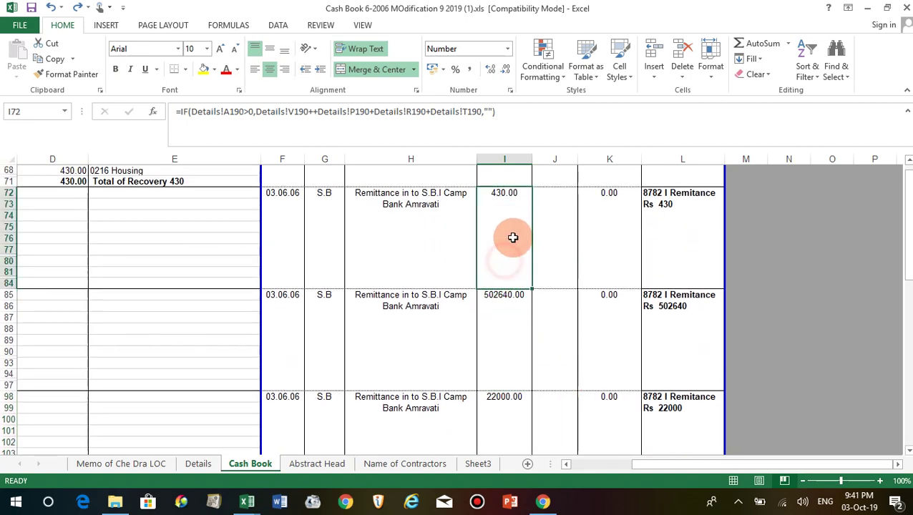
{"action": "scroll", "coordinate": [493, 294], "scroll_direction": "down", "scroll_amount": 1}
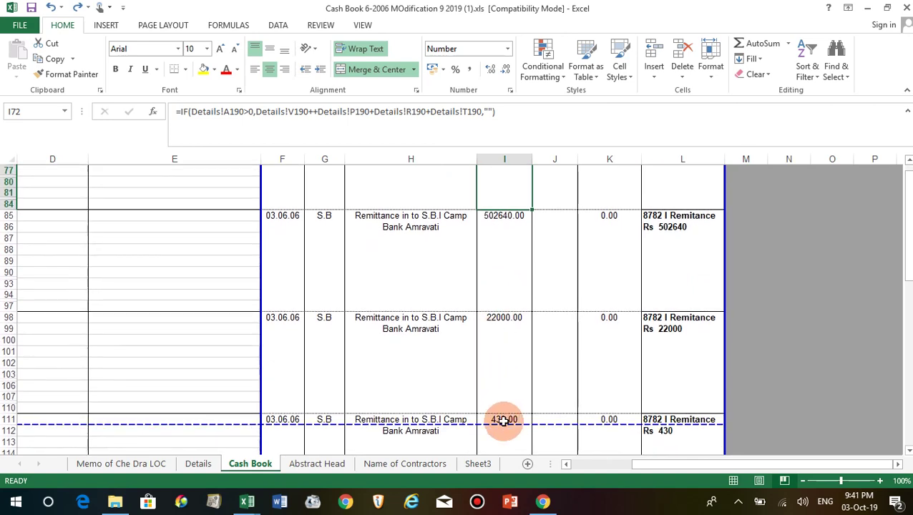
{"action": "left_click", "coordinate": [507, 421], "text": "shift"}
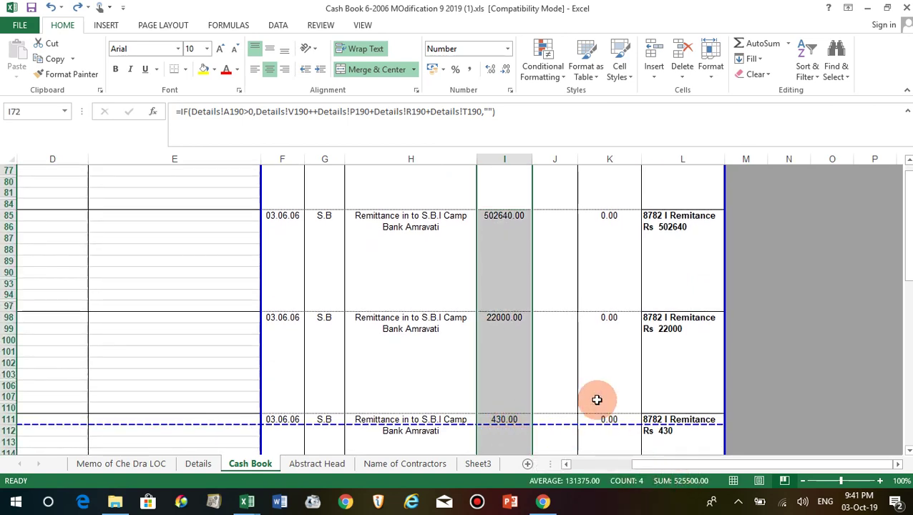
{"action": "scroll", "coordinate": [593, 385], "scroll_direction": "down", "scroll_amount": 3}
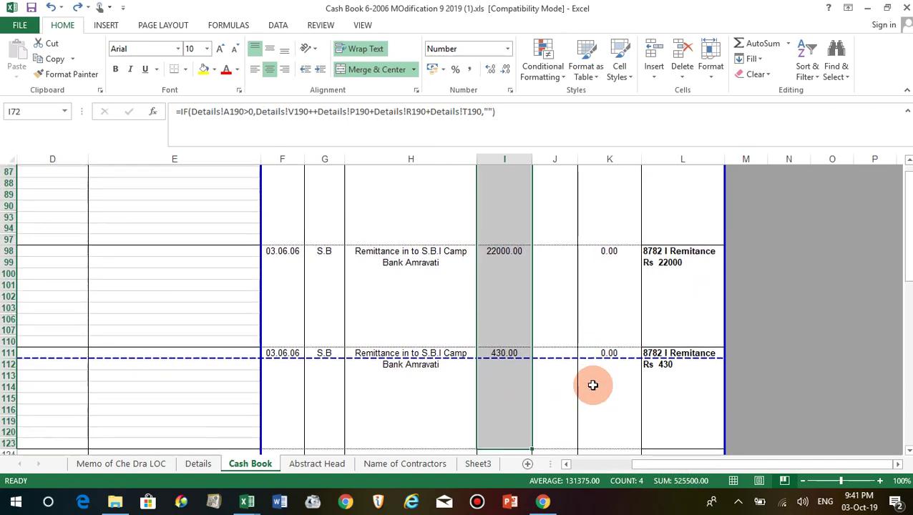
{"action": "scroll", "coordinate": [592, 386], "scroll_direction": "up", "scroll_amount": 3}
{"action": "scroll", "coordinate": [593, 385], "scroll_direction": "up", "scroll_amount": 3}
{"action": "scroll", "coordinate": [593, 385], "scroll_direction": "up", "scroll_amount": 2}
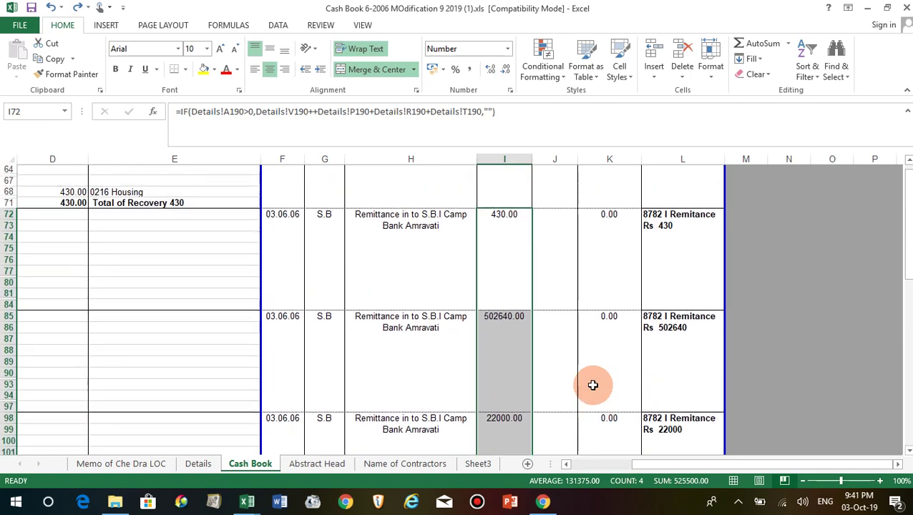
{"action": "scroll", "coordinate": [593, 385], "scroll_direction": "up", "scroll_amount": 3}
{"action": "scroll", "coordinate": [592, 385], "scroll_direction": "up", "scroll_amount": 2}
{"action": "scroll", "coordinate": [593, 385], "scroll_direction": "up", "scroll_amount": 1}
{"action": "scroll", "coordinate": [593, 385], "scroll_direction": "down", "scroll_amount": 5}
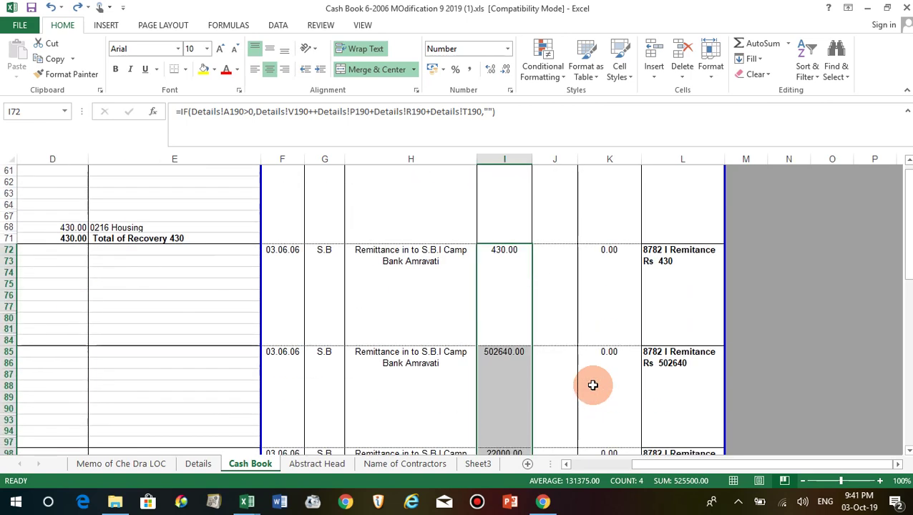
{"action": "scroll", "coordinate": [593, 385], "scroll_direction": "down", "scroll_amount": 4}
{"action": "scroll", "coordinate": [593, 385], "scroll_direction": "down", "scroll_amount": 2}
{"action": "scroll", "coordinate": [593, 386], "scroll_direction": "down", "scroll_amount": 3}
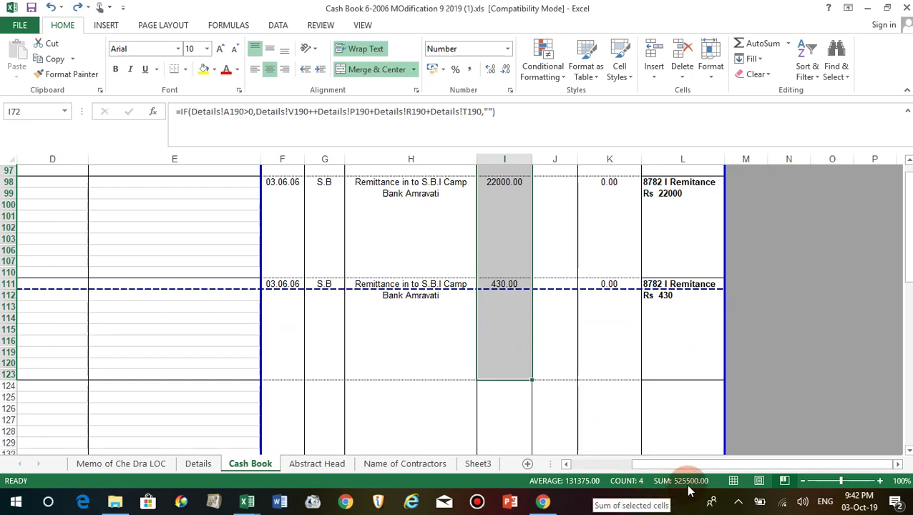
{"action": "scroll", "coordinate": [570, 380], "scroll_direction": "up", "scroll_amount": 3}
{"action": "scroll", "coordinate": [570, 380], "scroll_direction": "up", "scroll_amount": 3}
{"action": "scroll", "coordinate": [569, 380], "scroll_direction": "up", "scroll_amount": 2}
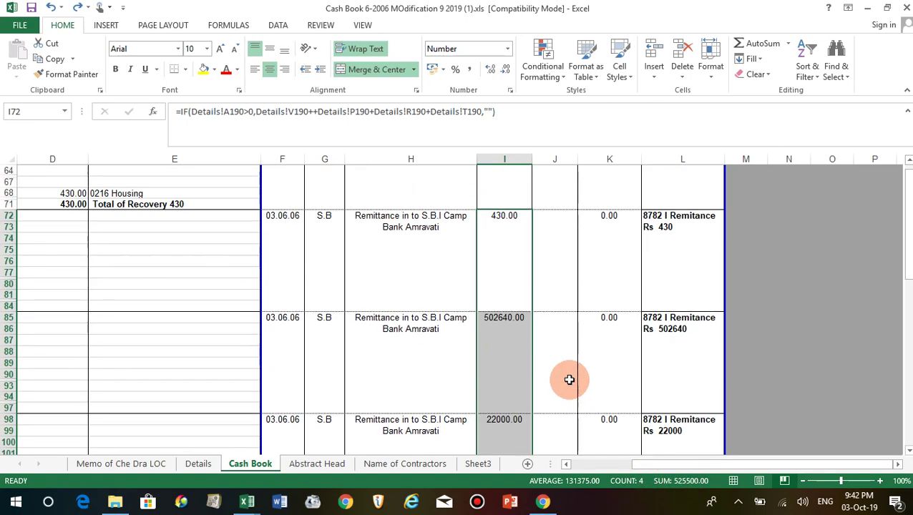
{"action": "left_click", "coordinate": [215, 236]}
{"action": "key", "text": "Left"}
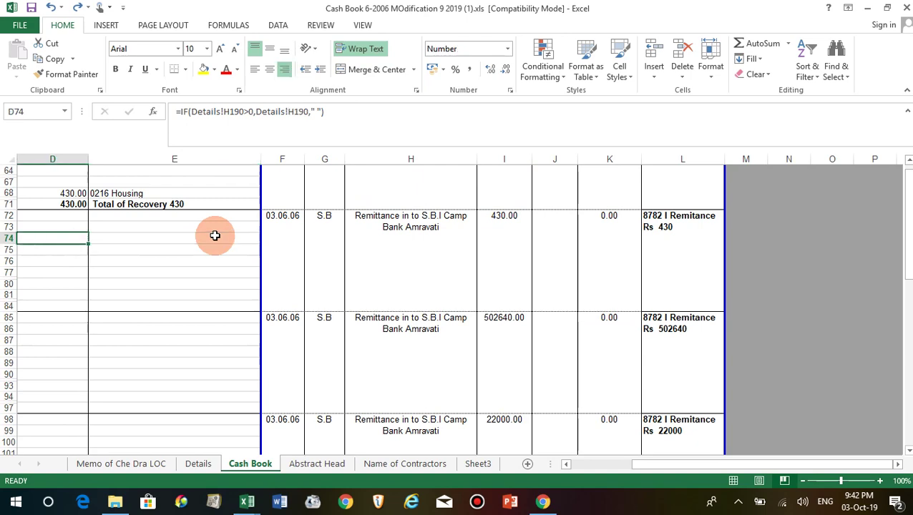
{"action": "key", "text": "Left"}
{"action": "key", "text": "Left"}
{"action": "key", "text": "Left"}
{"action": "scroll", "coordinate": [214, 235], "scroll_direction": "up", "scroll_amount": 4}
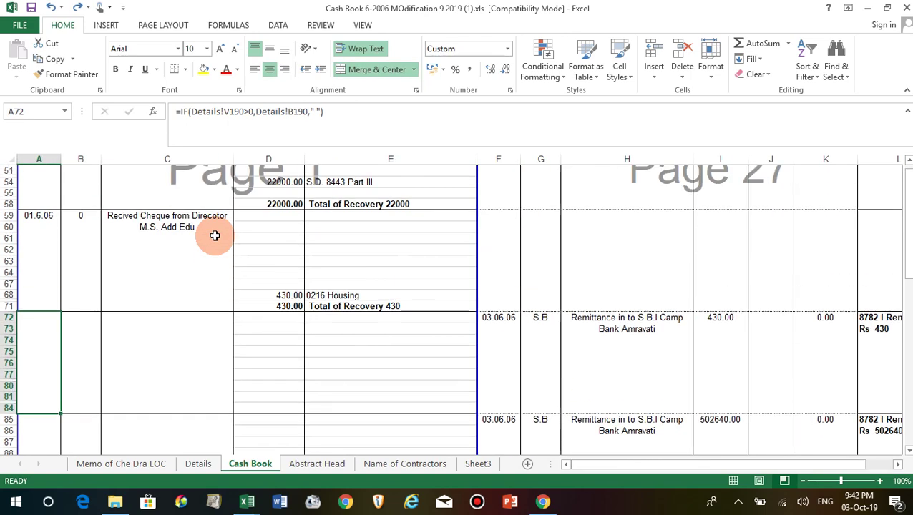
{"action": "scroll", "coordinate": [215, 235], "scroll_direction": "up", "scroll_amount": 3}
{"action": "scroll", "coordinate": [214, 236], "scroll_direction": "up", "scroll_amount": 2}
{"action": "scroll", "coordinate": [214, 236], "scroll_direction": "up", "scroll_amount": 5}
{"action": "scroll", "coordinate": [214, 236], "scroll_direction": "up", "scroll_amount": 5}
{"action": "scroll", "coordinate": [215, 236], "scroll_direction": "up", "scroll_amount": 2}
{"action": "scroll", "coordinate": [218, 247], "scroll_direction": "down", "scroll_amount": 3}
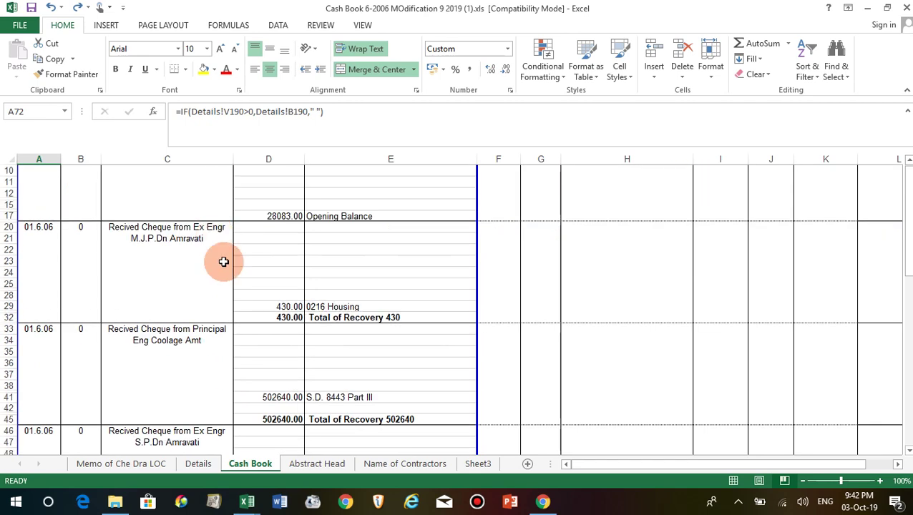
{"action": "left_click", "coordinate": [294, 319]}
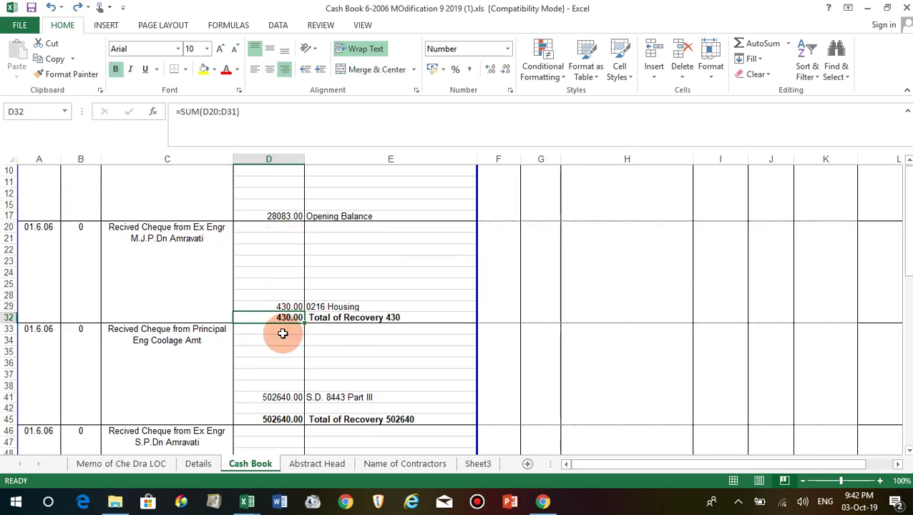
{"action": "left_click", "coordinate": [208, 472]}
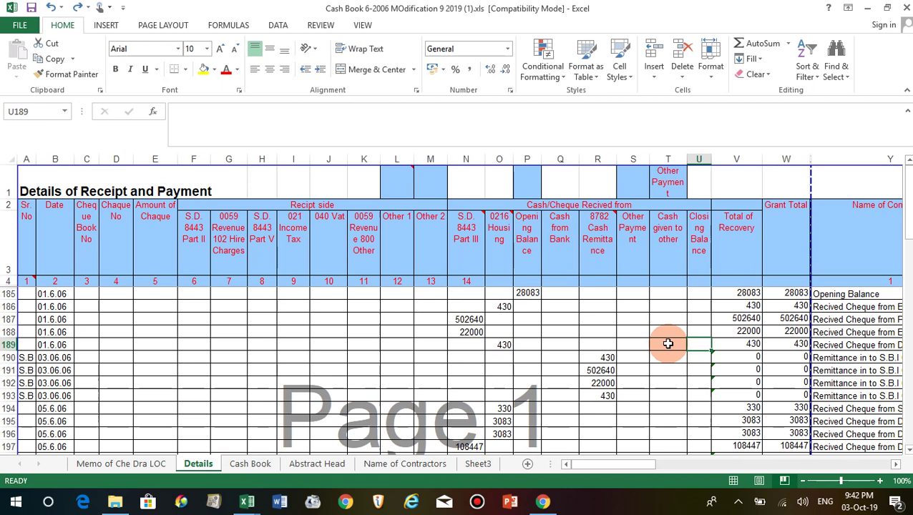
{"action": "left_click_drag", "start_coordinate": [798, 305], "coordinate": [795, 343]}
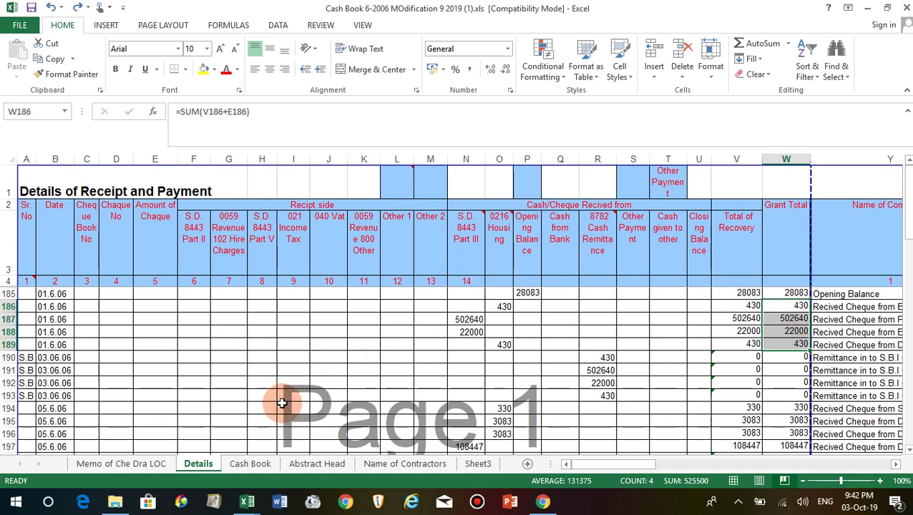
{"action": "left_click", "coordinate": [253, 466]}
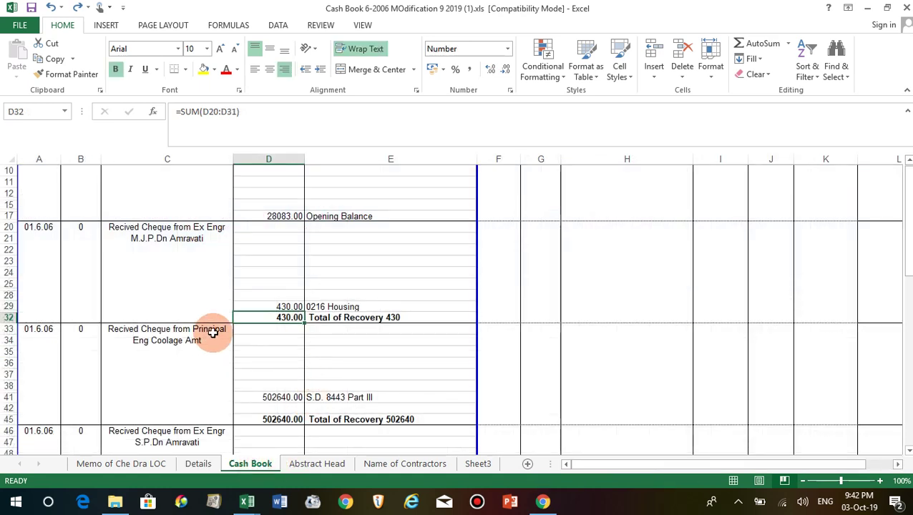
{"action": "scroll", "coordinate": [493, 343], "scroll_direction": "down", "scroll_amount": 3}
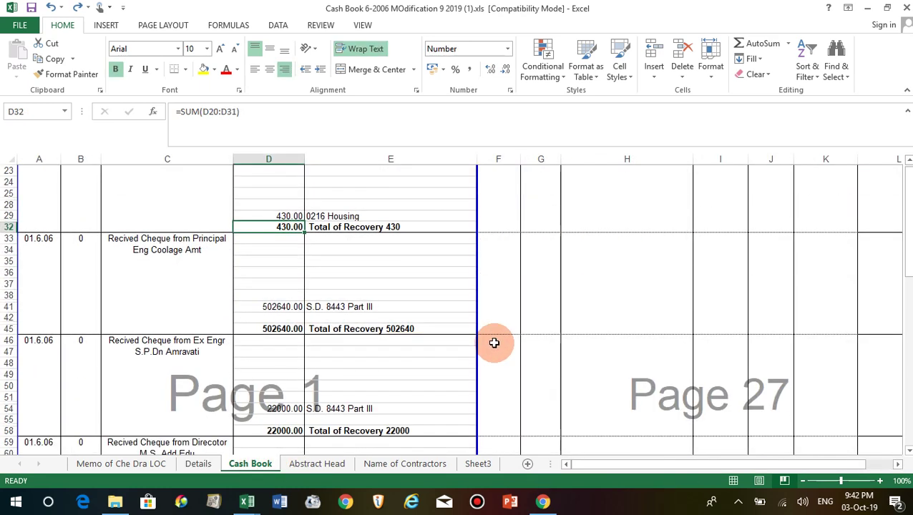
{"action": "scroll", "coordinate": [493, 343], "scroll_direction": "up", "scroll_amount": 2}
{"action": "scroll", "coordinate": [493, 344], "scroll_direction": "up", "scroll_amount": 3}
{"action": "scroll", "coordinate": [493, 343], "scroll_direction": "down", "scroll_amount": 3}
{"action": "scroll", "coordinate": [494, 344], "scroll_direction": "down", "scroll_amount": 5}
{"action": "scroll", "coordinate": [493, 344], "scroll_direction": "down", "scroll_amount": 2}
{"action": "scroll", "coordinate": [493, 344], "scroll_direction": "down", "scroll_amount": 2}
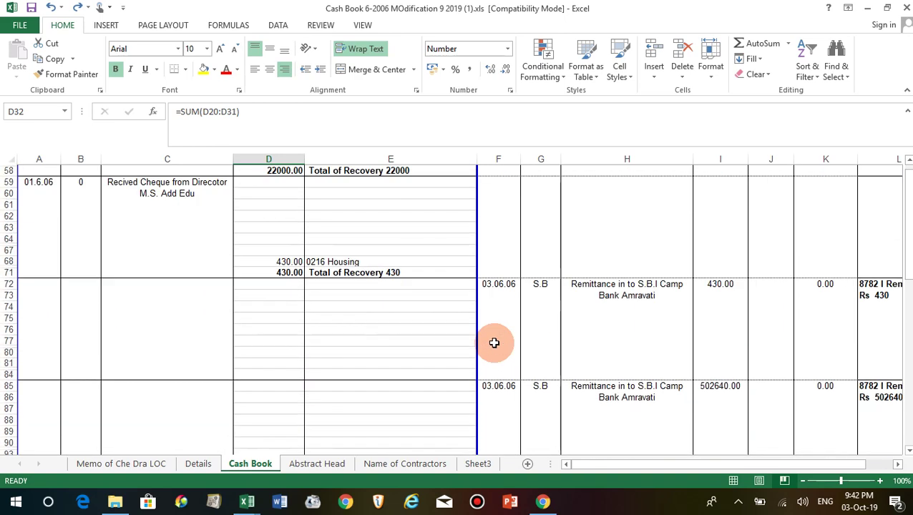
{"action": "scroll", "coordinate": [493, 343], "scroll_direction": "down", "scroll_amount": 3}
{"action": "scroll", "coordinate": [493, 343], "scroll_direction": "down", "scroll_amount": 3}
{"action": "scroll", "coordinate": [493, 344], "scroll_direction": "down", "scroll_amount": 2}
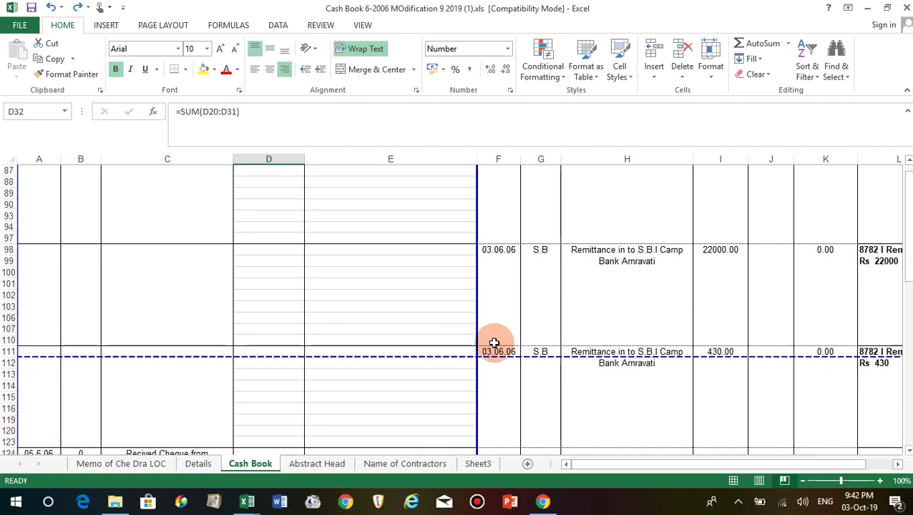
{"action": "scroll", "coordinate": [501, 340], "scroll_direction": "up", "scroll_amount": 3}
{"action": "scroll", "coordinate": [502, 338], "scroll_direction": "up", "scroll_amount": 2}
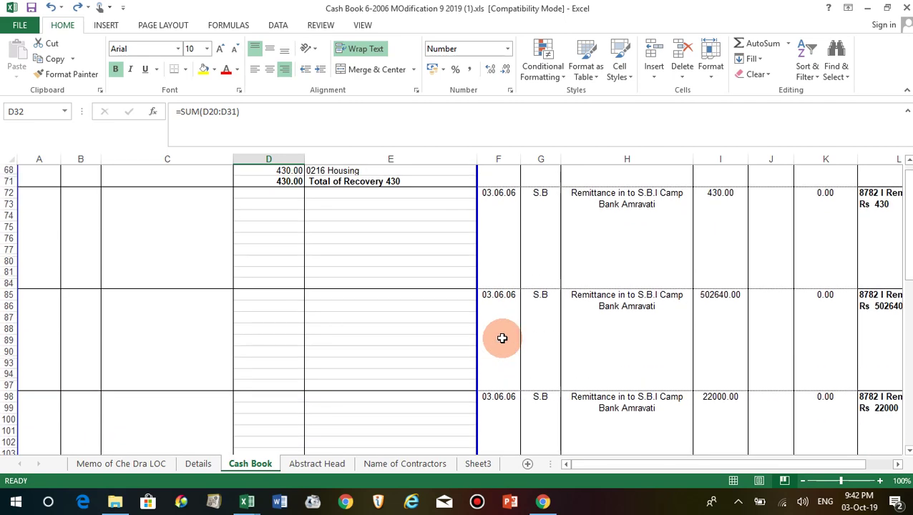
{"action": "scroll", "coordinate": [502, 338], "scroll_direction": "up", "scroll_amount": 3}
{"action": "scroll", "coordinate": [502, 338], "scroll_direction": "up", "scroll_amount": 3}
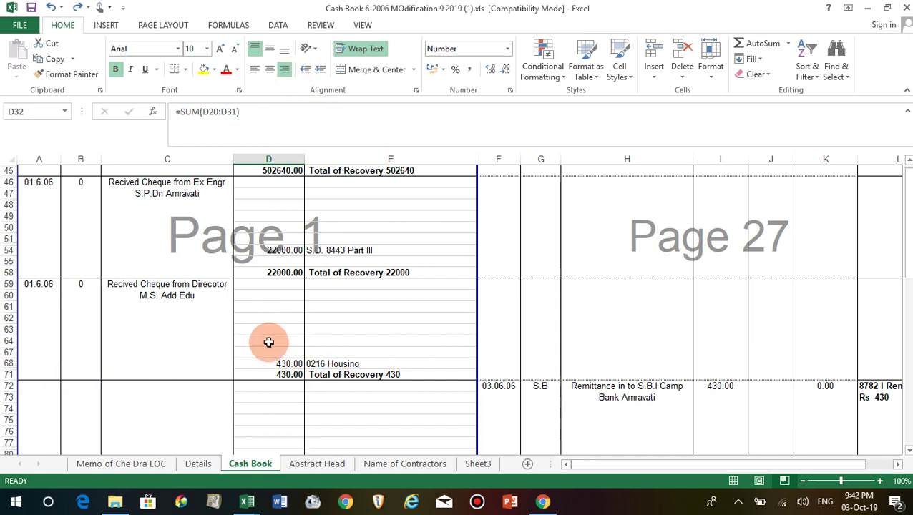
{"action": "left_click_drag", "start_coordinate": [243, 390], "coordinate": [379, 395]}
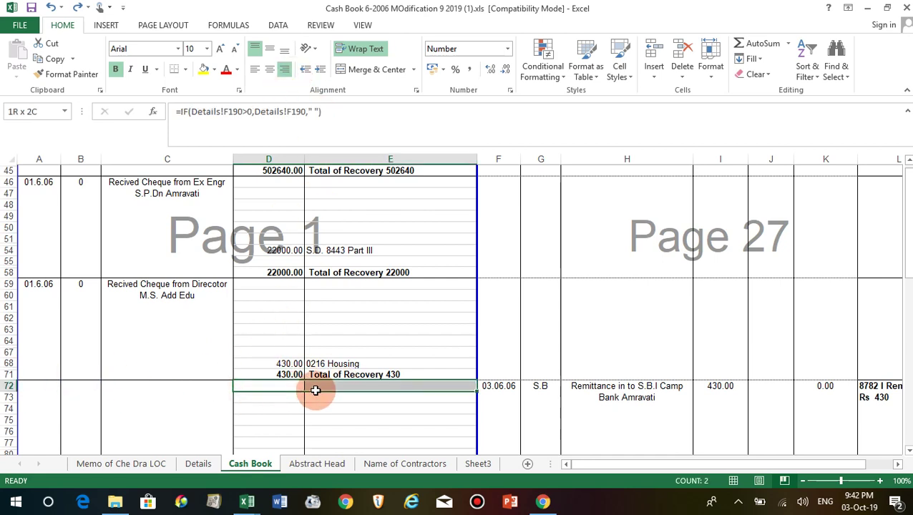
{"action": "left_click", "coordinate": [379, 397]}
{"action": "scroll", "coordinate": [699, 392], "scroll_direction": "down", "scroll_amount": 1}
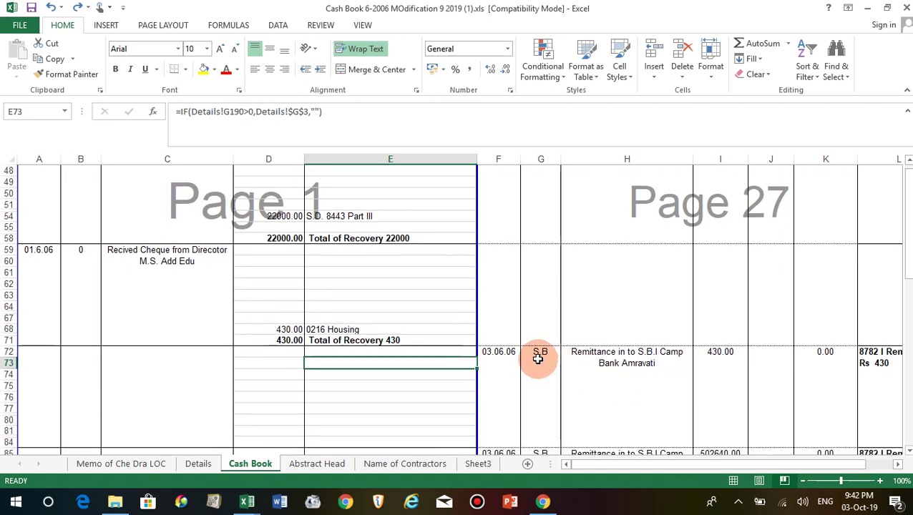
{"action": "scroll", "coordinate": [500, 365], "scroll_direction": "down", "scroll_amount": 1}
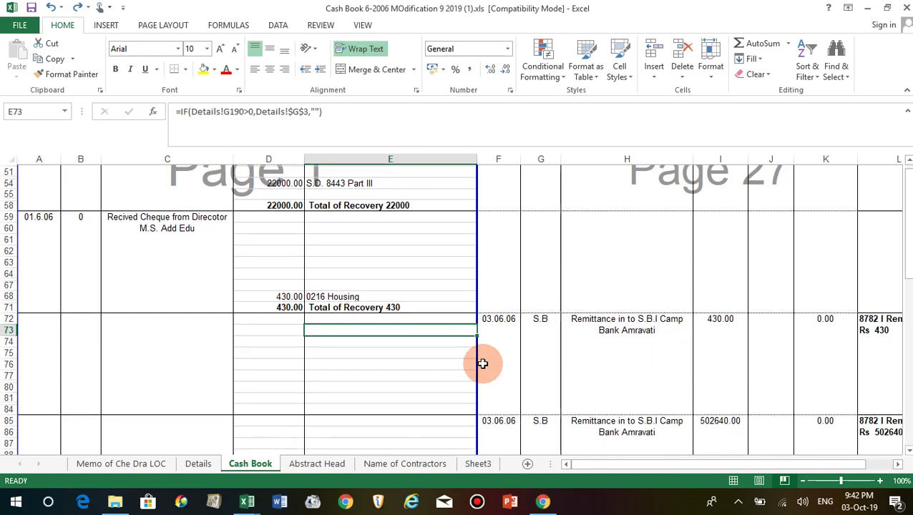
{"action": "scroll", "coordinate": [517, 338], "scroll_direction": "down", "scroll_amount": 1}
{"action": "scroll", "coordinate": [518, 341], "scroll_direction": "down", "scroll_amount": 2}
{"action": "scroll", "coordinate": [518, 342], "scroll_direction": "down", "scroll_amount": 1}
{"action": "scroll", "coordinate": [517, 340], "scroll_direction": "down", "scroll_amount": 4}
{"action": "scroll", "coordinate": [517, 343], "scroll_direction": "down", "scroll_amount": 1}
{"action": "scroll", "coordinate": [515, 351], "scroll_direction": "down", "scroll_amount": 4}
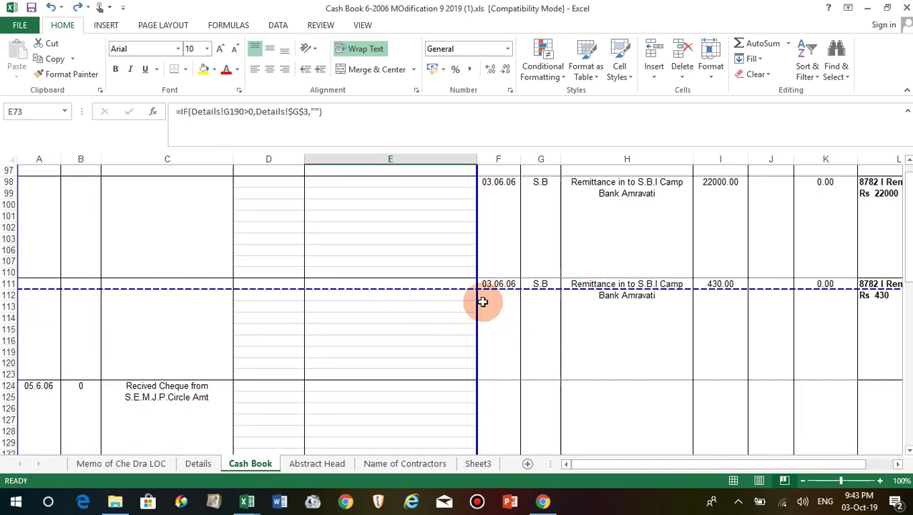
{"action": "scroll", "coordinate": [264, 348], "scroll_direction": "up", "scroll_amount": 3}
{"action": "scroll", "coordinate": [262, 349], "scroll_direction": "up", "scroll_amount": 9}
{"action": "scroll", "coordinate": [261, 362], "scroll_direction": "down", "scroll_amount": 6}
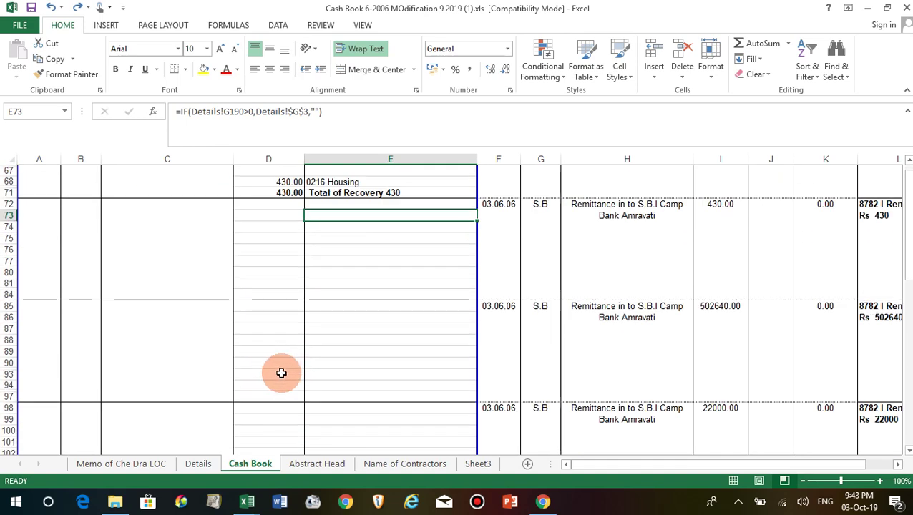
{"action": "scroll", "coordinate": [341, 357], "scroll_direction": "down", "scroll_amount": 3}
{"action": "scroll", "coordinate": [341, 363], "scroll_direction": "down", "scroll_amount": 3}
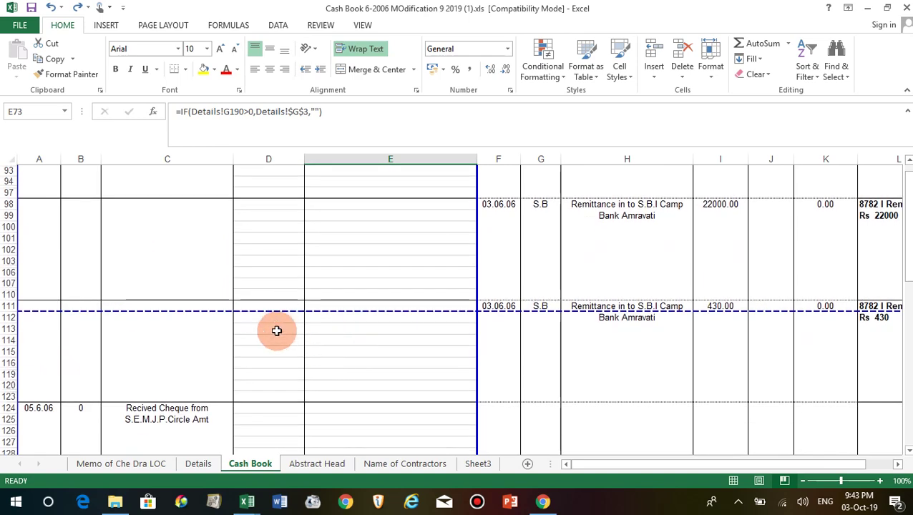
Enter =+D17+D32+D45+D58+D71 in D113 so the receipts total 553583.00.
{"action": "left_click", "coordinate": [277, 330]}
{"action": "type", "text": "+"}
{"action": "scroll", "coordinate": [278, 329], "scroll_direction": "up", "scroll_amount": 5}
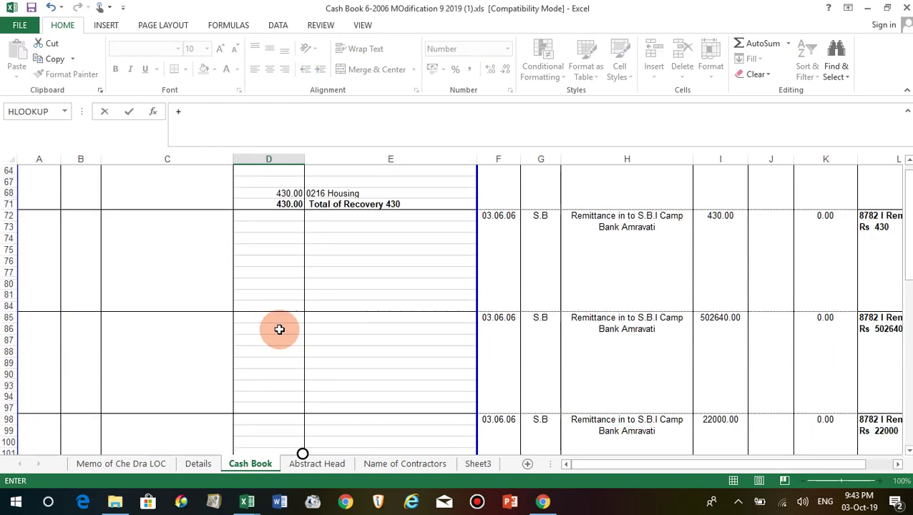
{"action": "scroll", "coordinate": [279, 329], "scroll_direction": "up", "scroll_amount": 5}
{"action": "scroll", "coordinate": [278, 329], "scroll_direction": "up", "scroll_amount": 5}
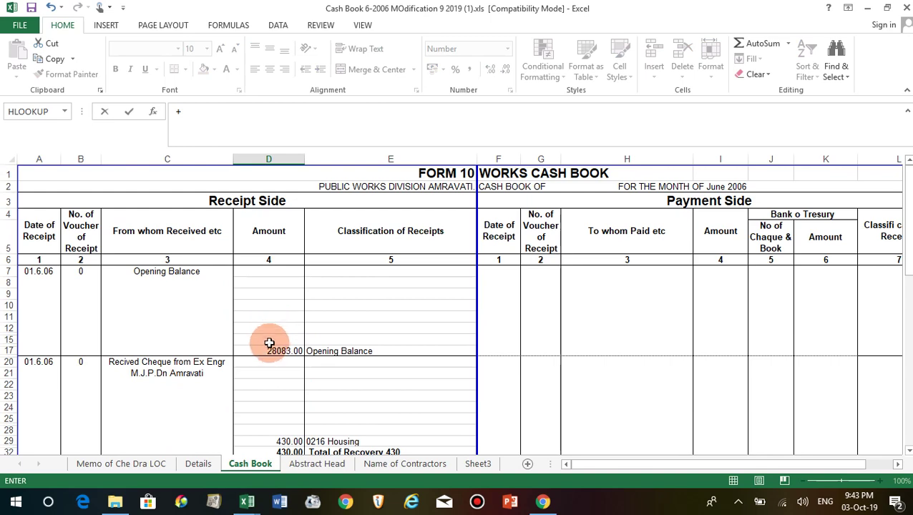
{"action": "left_click", "coordinate": [271, 355]}
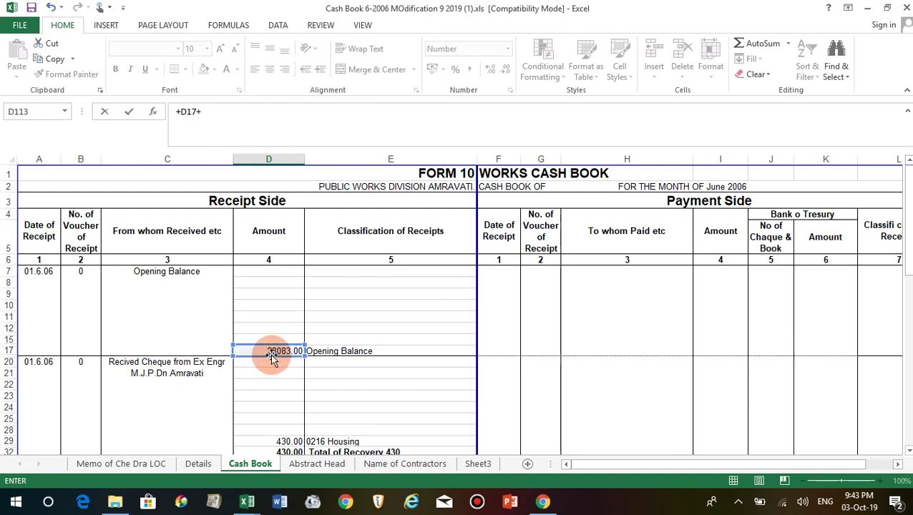
{"action": "scroll", "coordinate": [271, 358], "scroll_direction": "down", "scroll_amount": 2}
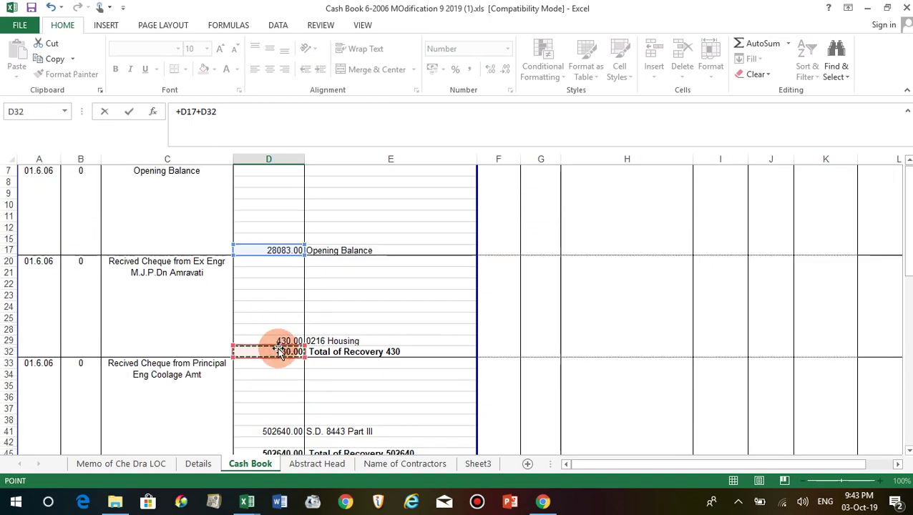
{"action": "scroll", "coordinate": [279, 350], "scroll_direction": "down", "scroll_amount": 3}
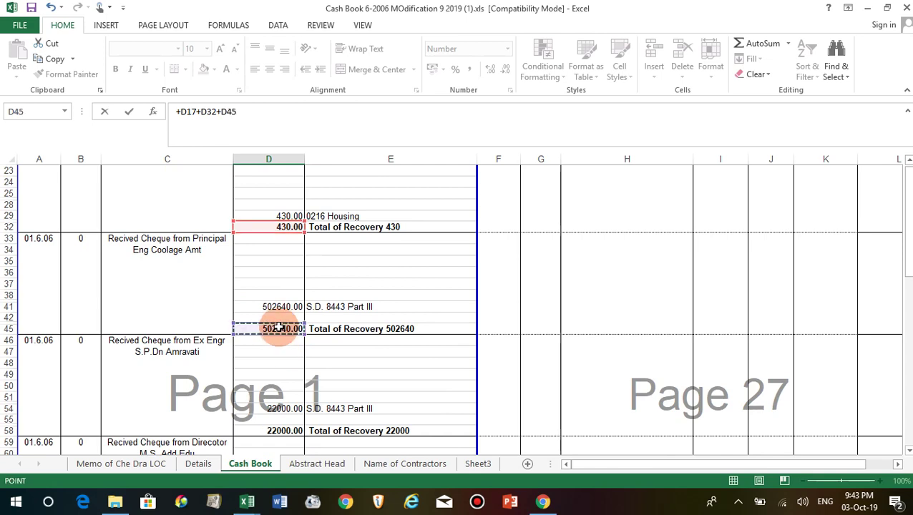
{"action": "scroll", "coordinate": [279, 327], "scroll_direction": "down", "scroll_amount": 4}
{"action": "left_click", "coordinate": [283, 304]}
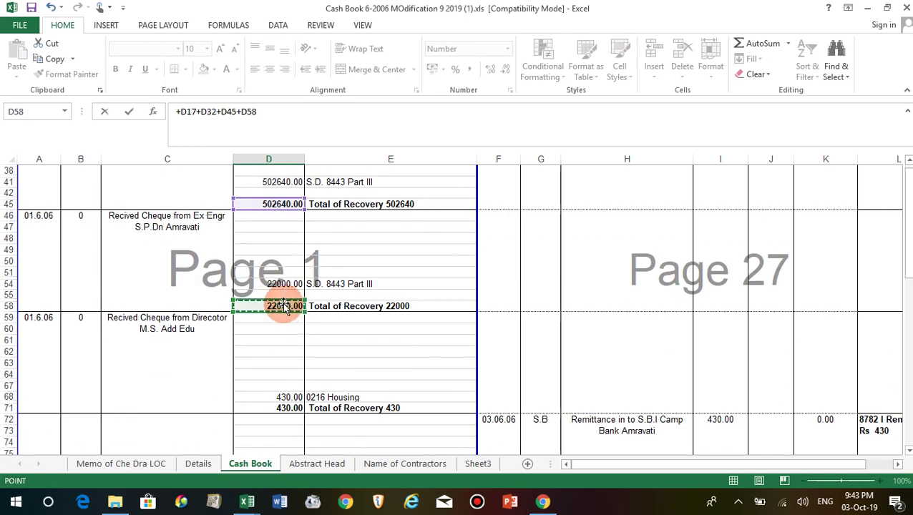
{"action": "scroll", "coordinate": [285, 304], "scroll_direction": "down", "scroll_amount": 2}
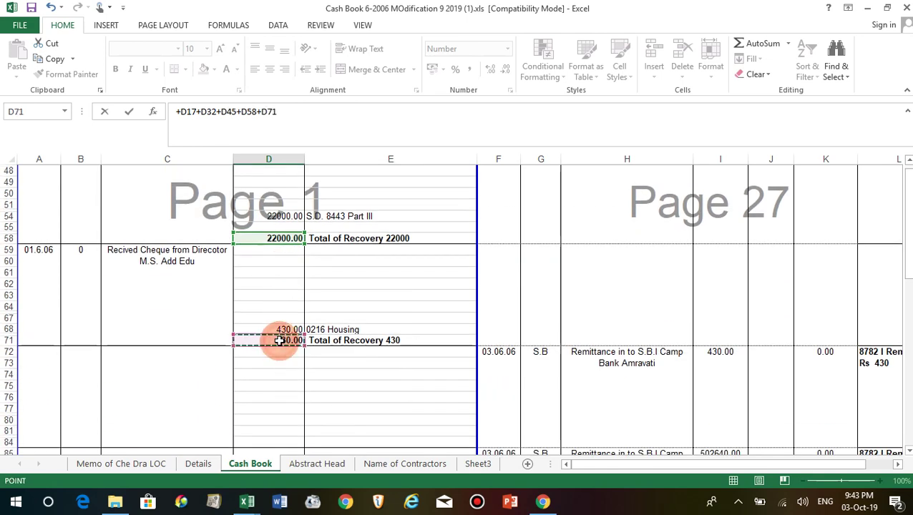
{"action": "key", "text": "Return"}
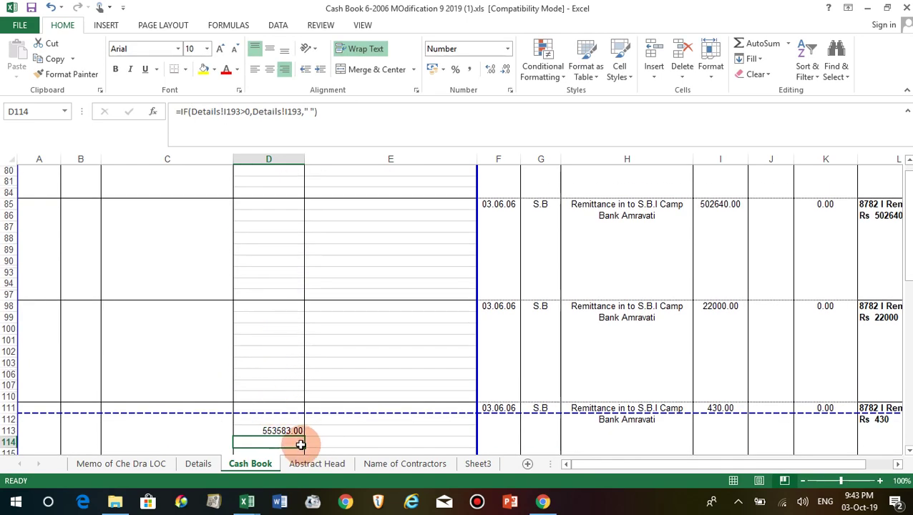
{"action": "left_click", "coordinate": [296, 431]}
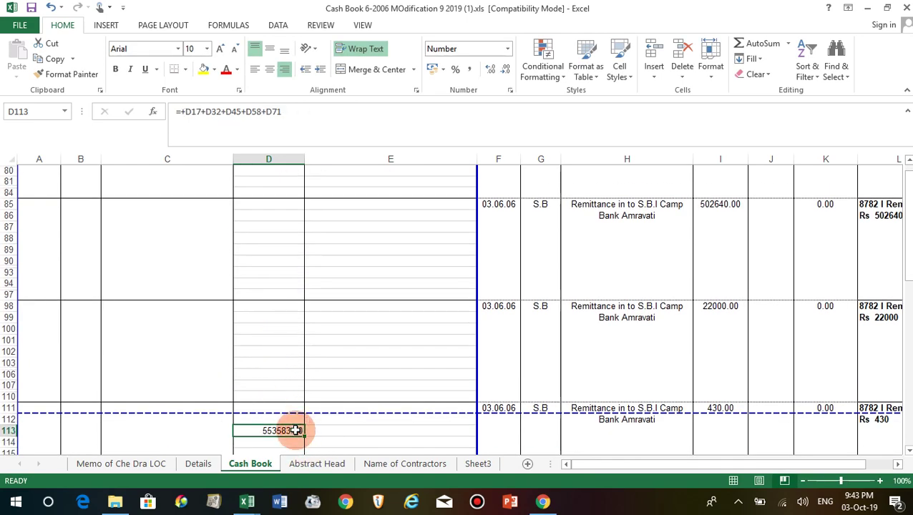
{"action": "key", "text": "Right"}
{"action": "key", "text": "Right"}
{"action": "key", "text": "Right"}
{"action": "key", "text": "Right"}
{"action": "key", "text": "Right"}
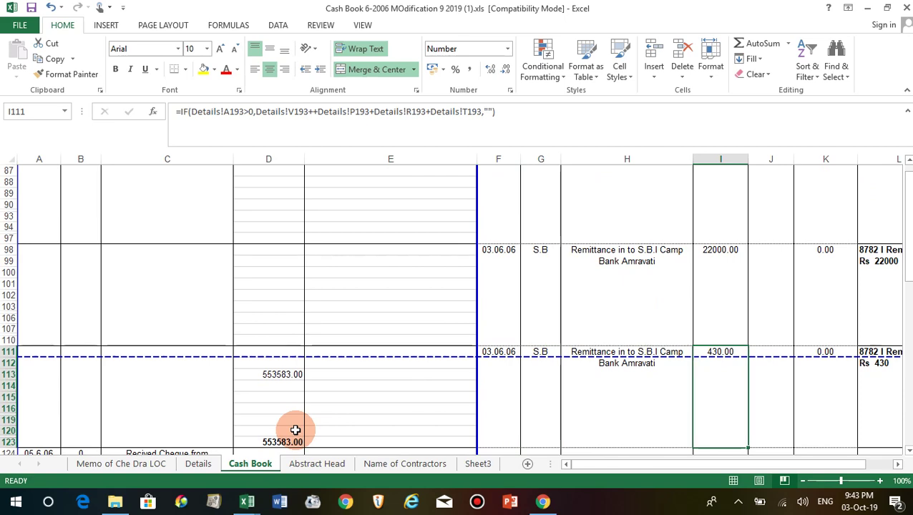
{"action": "key", "text": "Right"}
{"action": "key", "text": "Right"}
{"action": "key", "text": "Right"}
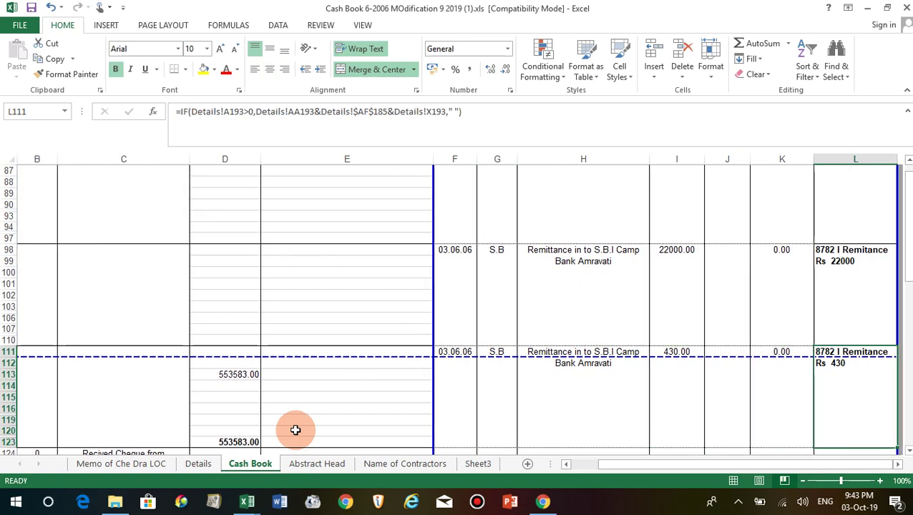
{"action": "key", "text": "Right"}
{"action": "scroll", "coordinate": [296, 429], "scroll_direction": "down", "scroll_amount": 2}
{"action": "scroll", "coordinate": [296, 429], "scroll_direction": "down", "scroll_amount": 1}
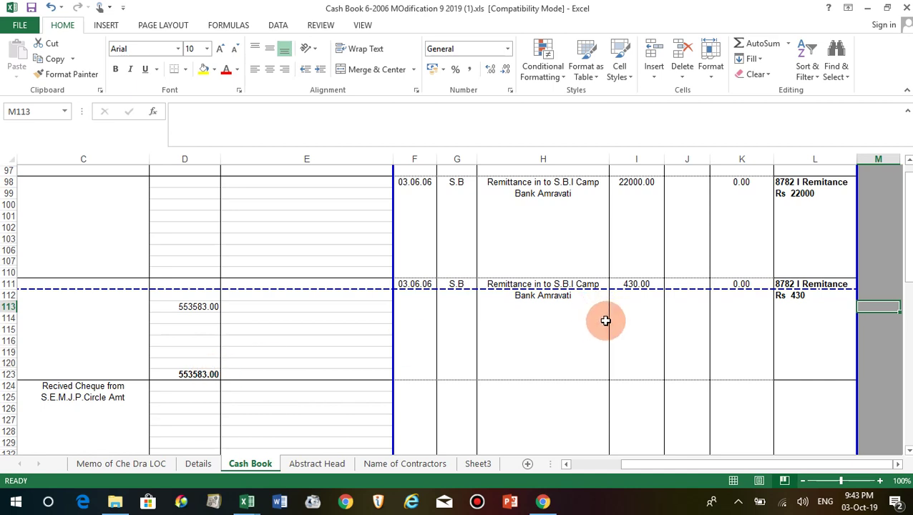
{"action": "left_click", "coordinate": [641, 363]}
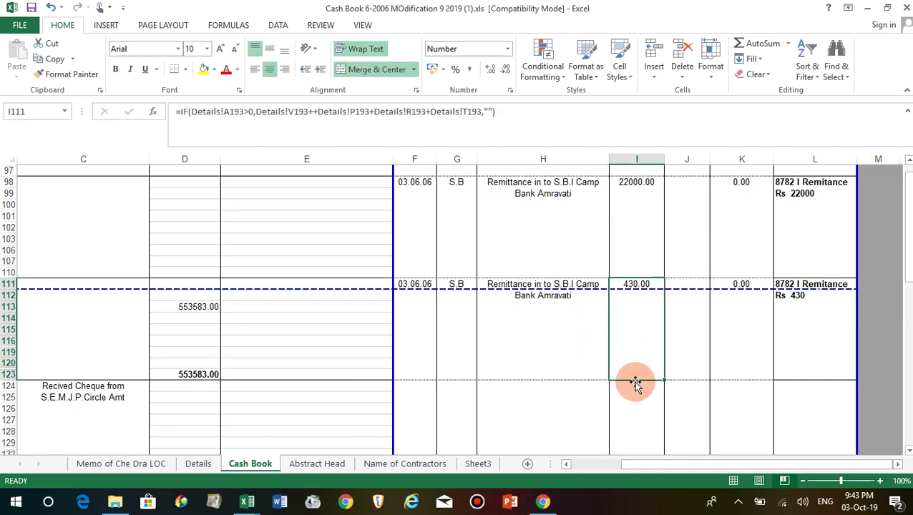
{"action": "left_click", "coordinate": [636, 392]}
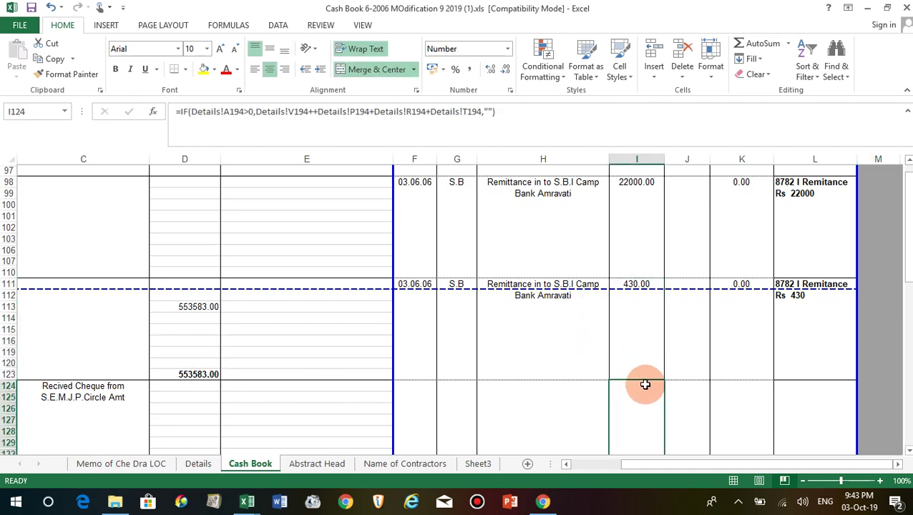
{"action": "scroll", "coordinate": [644, 385], "scroll_direction": "down", "scroll_amount": 2}
{"action": "scroll", "coordinate": [644, 385], "scroll_direction": "up", "scroll_amount": 1}
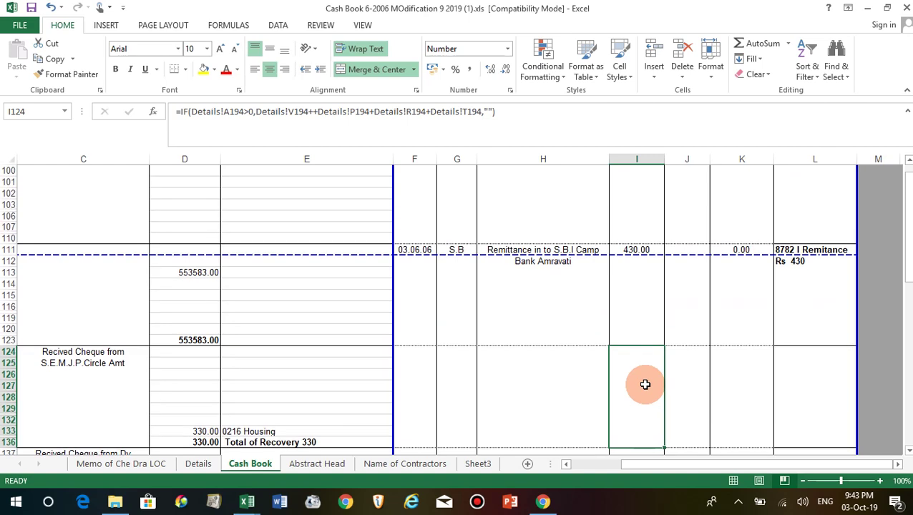
{"action": "scroll", "coordinate": [626, 322], "scroll_direction": "up", "scroll_amount": 5}
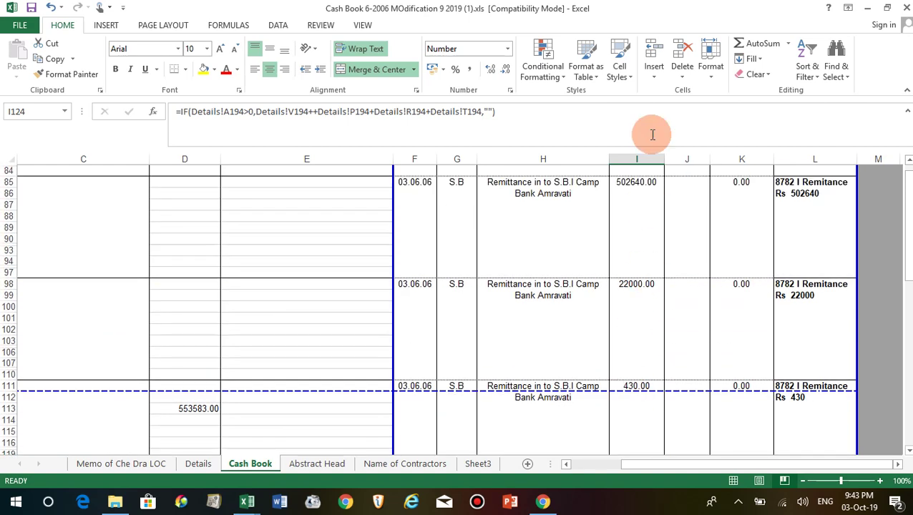
AutoSum the column I amounts above into I124.
{"action": "left_click", "coordinate": [765, 46]}
{"action": "scroll", "coordinate": [696, 265], "scroll_direction": "down", "scroll_amount": 1}
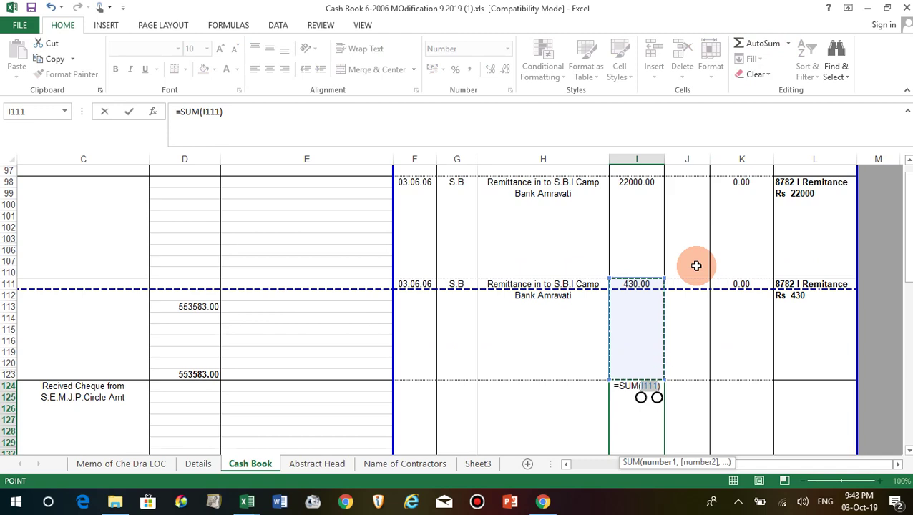
{"action": "key", "text": "Return"}
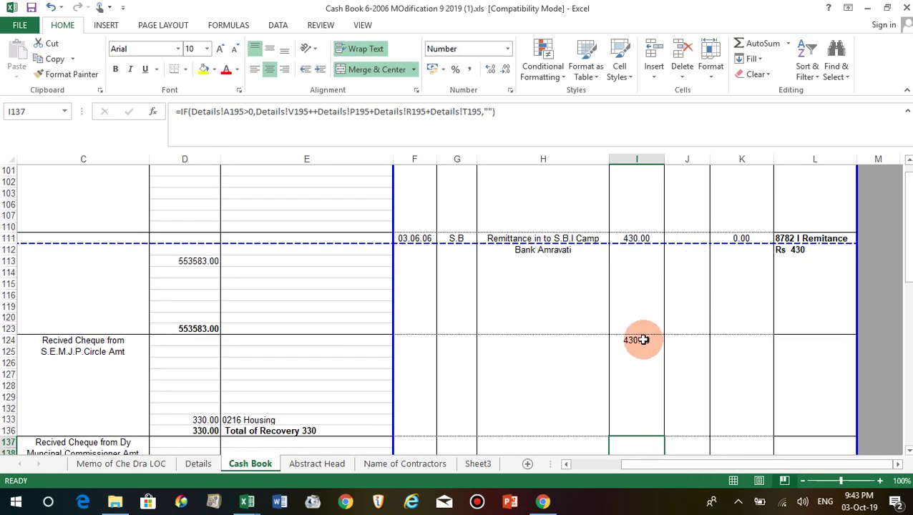
Widen I124's formula to =SUM(I8:I111), giving 525500.00, and compare it with D123.
{"action": "double_click", "coordinate": [643, 340]}
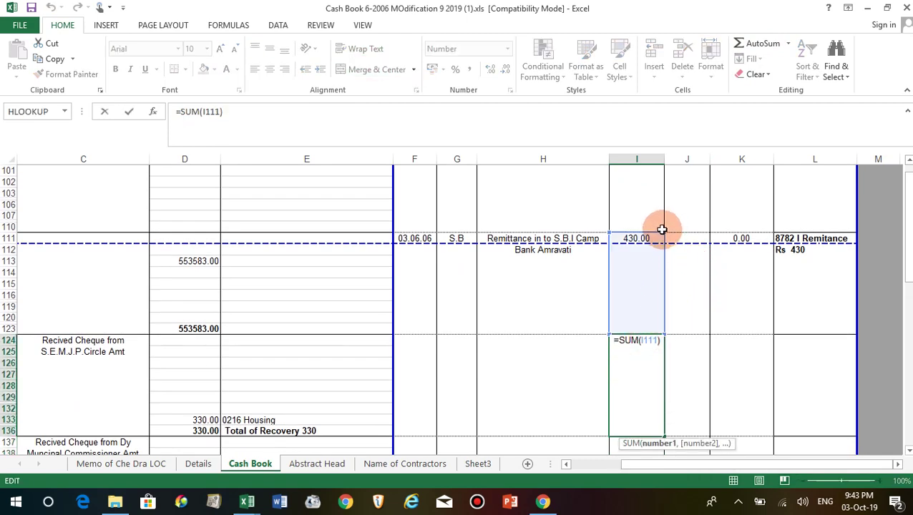
{"action": "mouse_move", "coordinate": [662, 231]}
{"action": "left_mouse_down"}
{"action": "mouse_move", "coordinate": [676, 123]}
{"action": "mouse_move", "coordinate": [650, 225]}
{"action": "mouse_move", "coordinate": [647, 283]}
{"action": "left_mouse_up"}
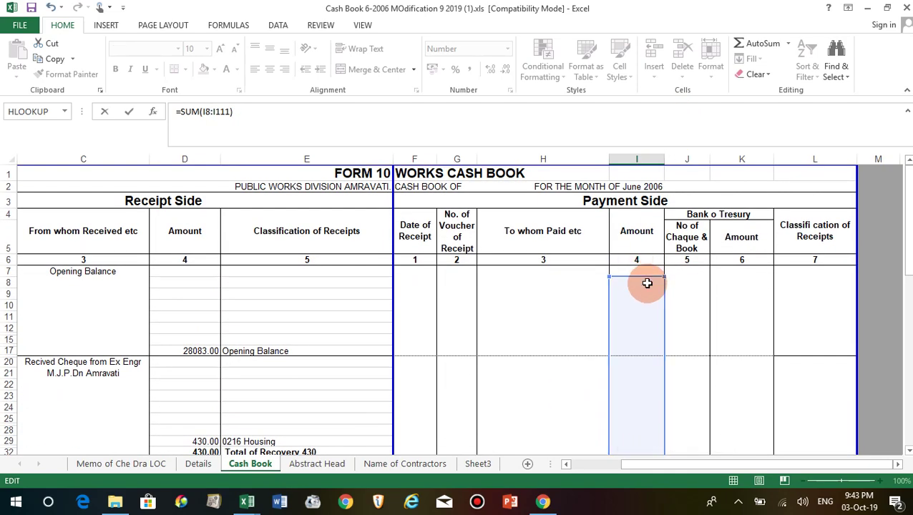
{"action": "scroll", "coordinate": [647, 283], "scroll_direction": "down", "scroll_amount": 5}
{"action": "scroll", "coordinate": [647, 283], "scroll_direction": "down", "scroll_amount": 3}
{"action": "scroll", "coordinate": [647, 283], "scroll_direction": "down", "scroll_amount": 3}
{"action": "scroll", "coordinate": [647, 283], "scroll_direction": "down", "scroll_amount": 5}
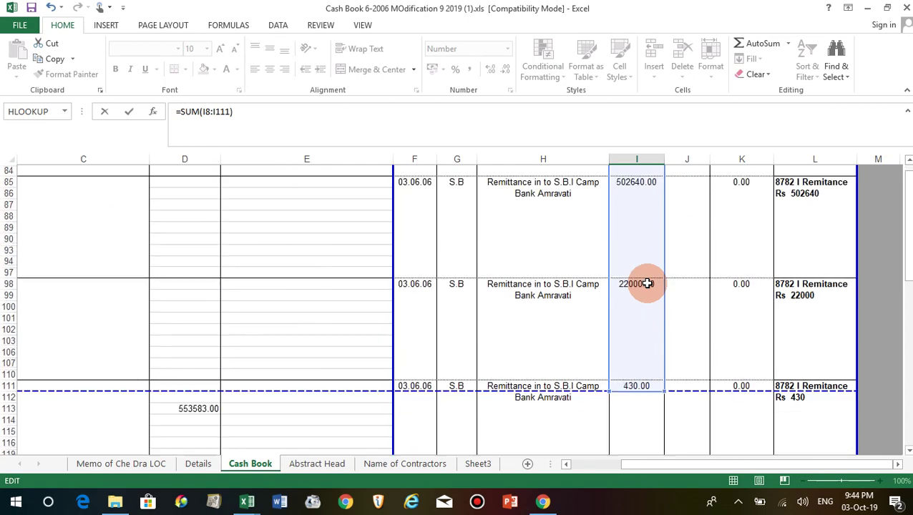
{"action": "scroll", "coordinate": [646, 284], "scroll_direction": "down", "scroll_amount": 2}
{"action": "scroll", "coordinate": [646, 281], "scroll_direction": "down", "scroll_amount": 2}
{"action": "scroll", "coordinate": [646, 291], "scroll_direction": "down", "scroll_amount": 1}
{"action": "scroll", "coordinate": [646, 300], "scroll_direction": "down", "scroll_amount": 1}
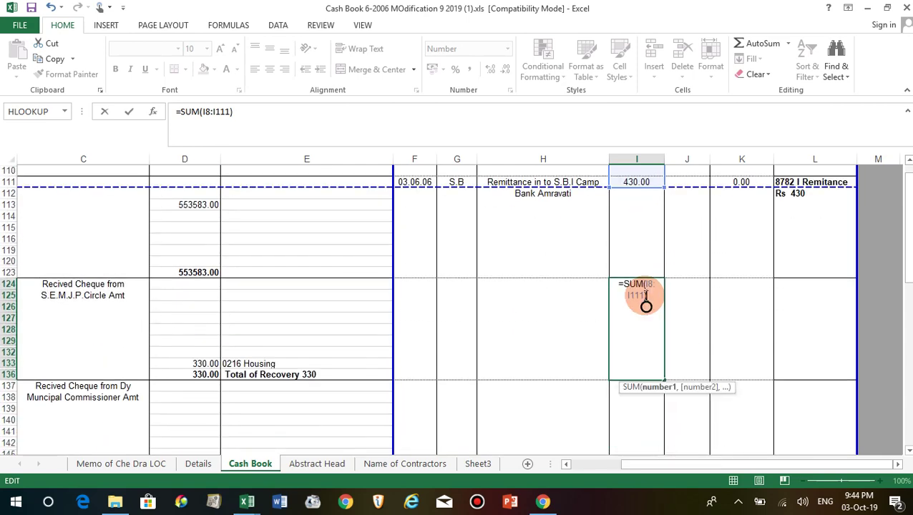
{"action": "key", "text": "Return"}
{"action": "left_click", "coordinate": [633, 301]}
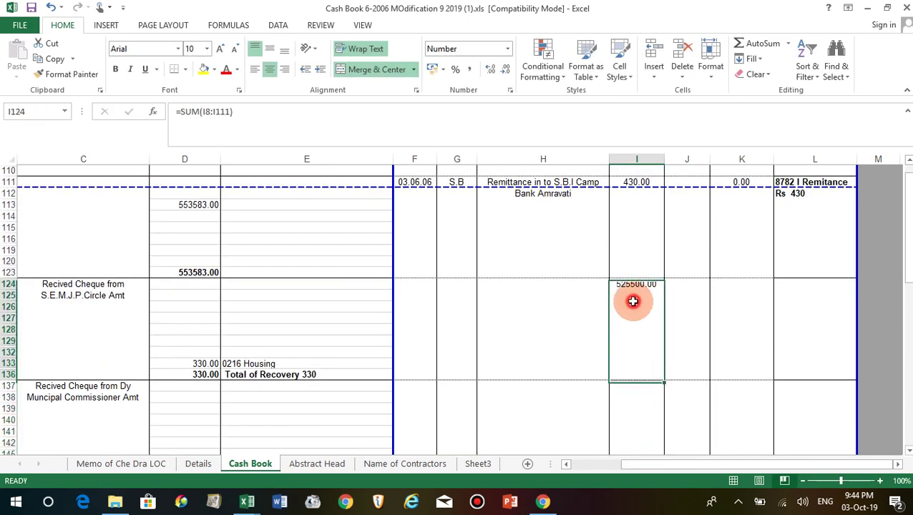
{"action": "left_click", "coordinate": [199, 272]}
{"action": "left_click", "coordinate": [672, 311]}
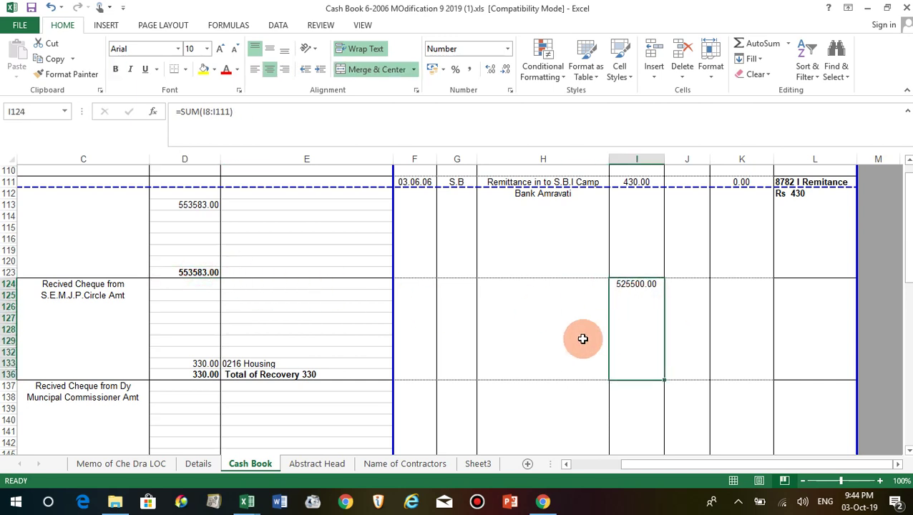
{"action": "double_click", "coordinate": [649, 312]}
{"action": "left_click", "coordinate": [682, 302]}
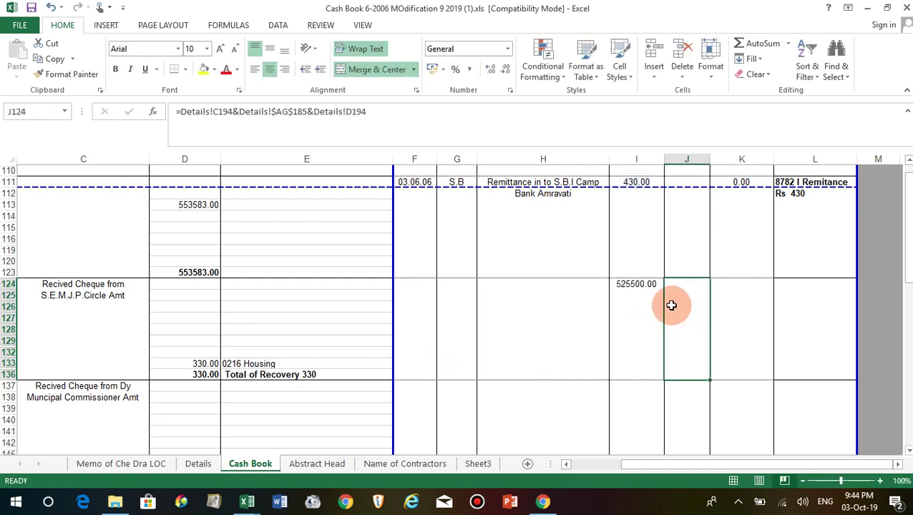
{"action": "left_click", "coordinate": [637, 390]}
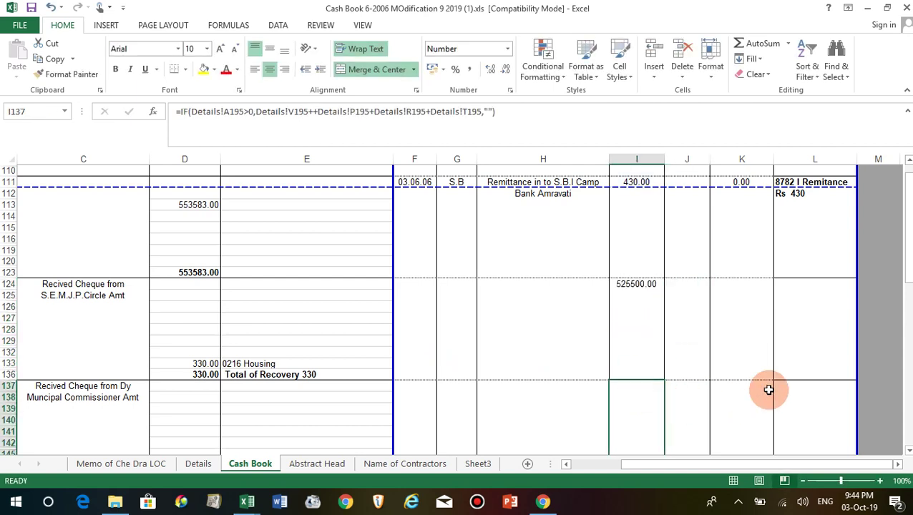
{"action": "scroll", "coordinate": [241, 268], "scroll_direction": "up", "scroll_amount": 5}
{"action": "scroll", "coordinate": [240, 267], "scroll_direction": "up", "scroll_amount": 6}
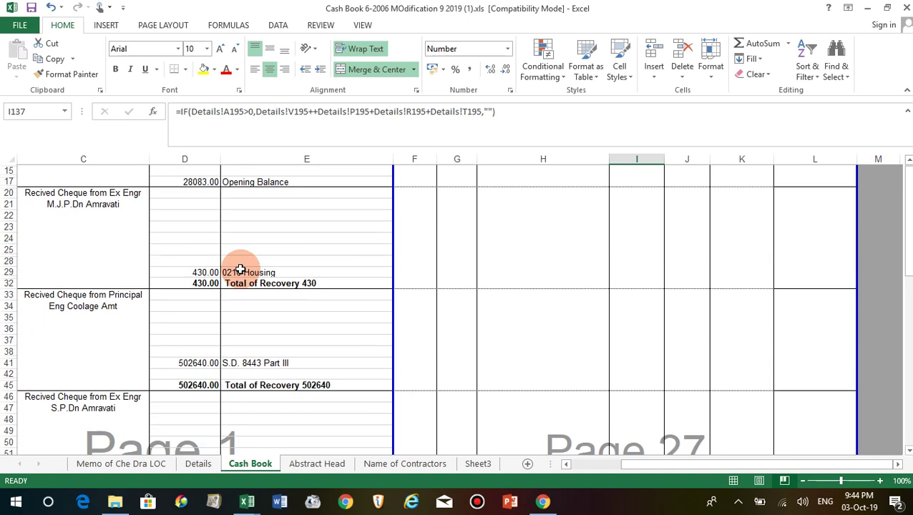
{"action": "scroll", "coordinate": [240, 269], "scroll_direction": "up", "scroll_amount": 4}
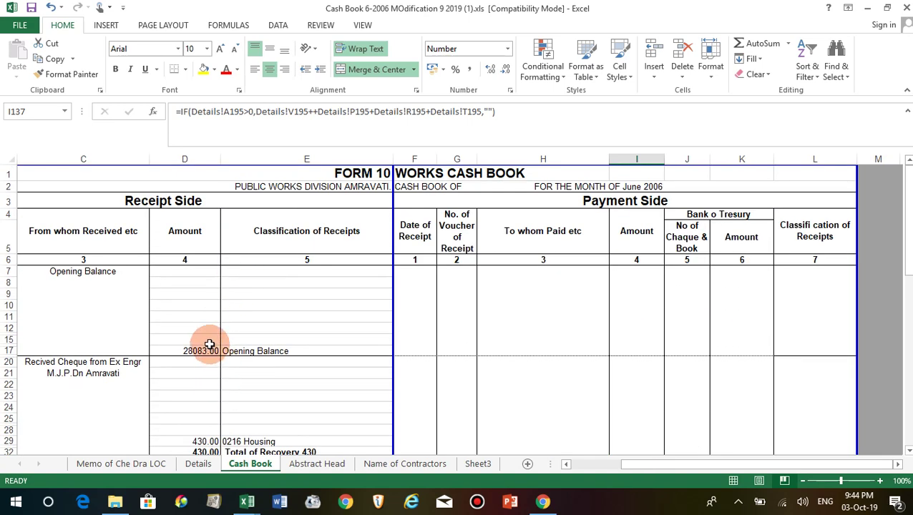
{"action": "scroll", "coordinate": [730, 350], "scroll_direction": "down", "scroll_amount": 4}
{"action": "scroll", "coordinate": [730, 351], "scroll_direction": "down", "scroll_amount": 3}
{"action": "scroll", "coordinate": [730, 350], "scroll_direction": "down", "scroll_amount": 3}
{"action": "scroll", "coordinate": [731, 350], "scroll_direction": "down", "scroll_amount": 2}
{"action": "scroll", "coordinate": [730, 349], "scroll_direction": "down", "scroll_amount": 3}
{"action": "scroll", "coordinate": [731, 349], "scroll_direction": "down", "scroll_amount": 3}
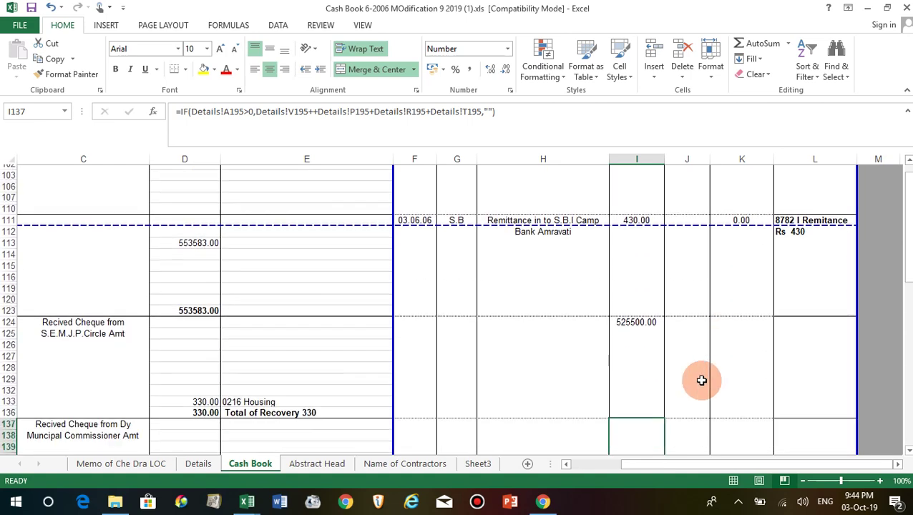
{"action": "scroll", "coordinate": [652, 385], "scroll_direction": "down", "scroll_amount": 1}
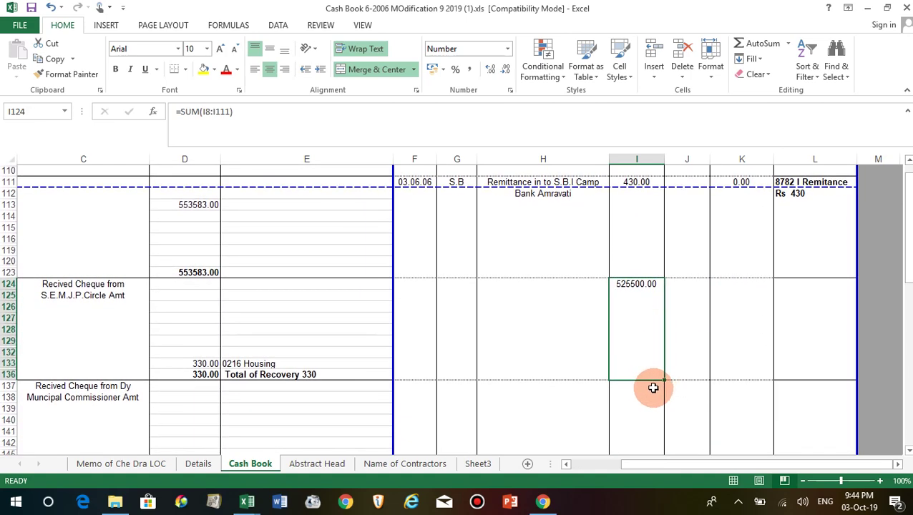
{"action": "type", "text": "28083"}
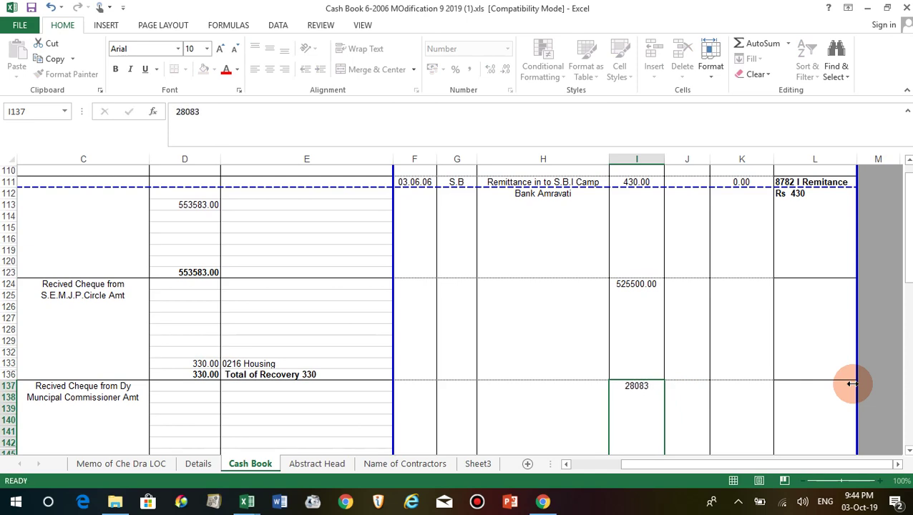
Enter 28083 in I137 and check column I's 525500.00 plus 28083.00 against D123's 553583.00.
{"action": "key", "text": "Return"}
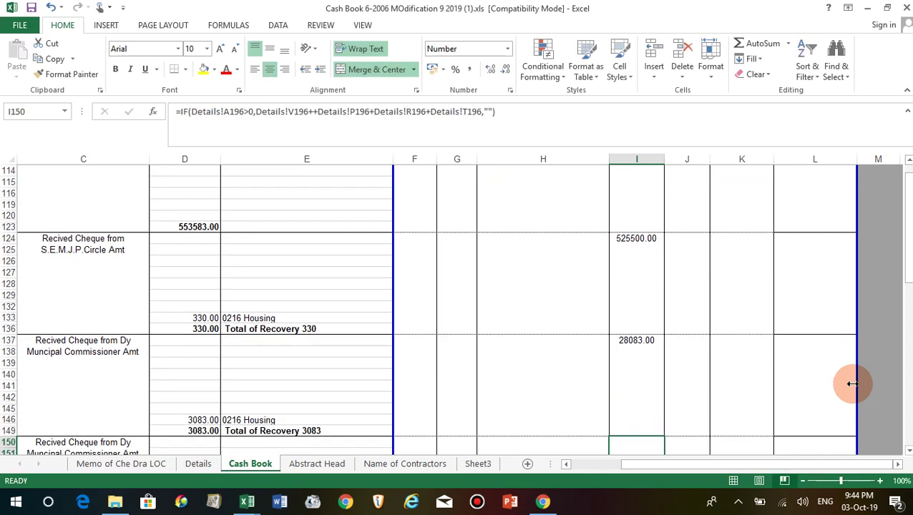
{"action": "left_click_drag", "start_coordinate": [649, 238], "coordinate": [634, 341]}
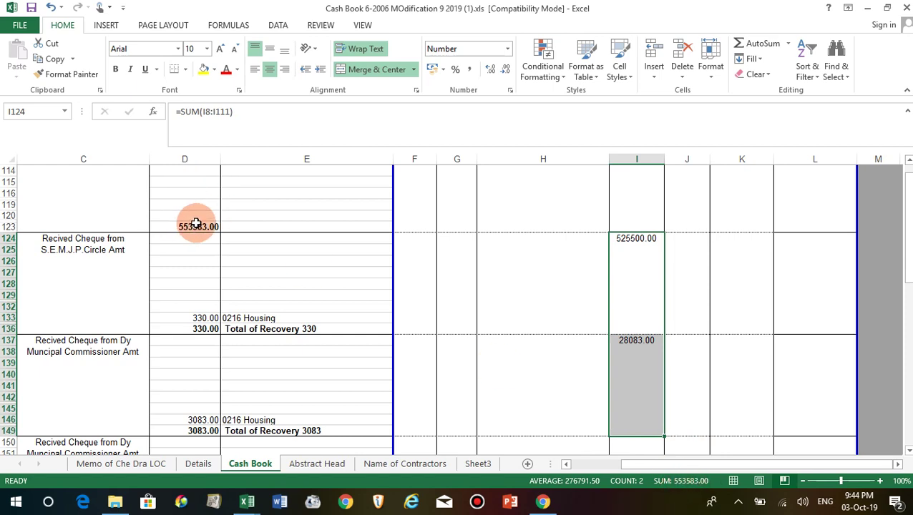
{"action": "left_click", "coordinate": [196, 225]}
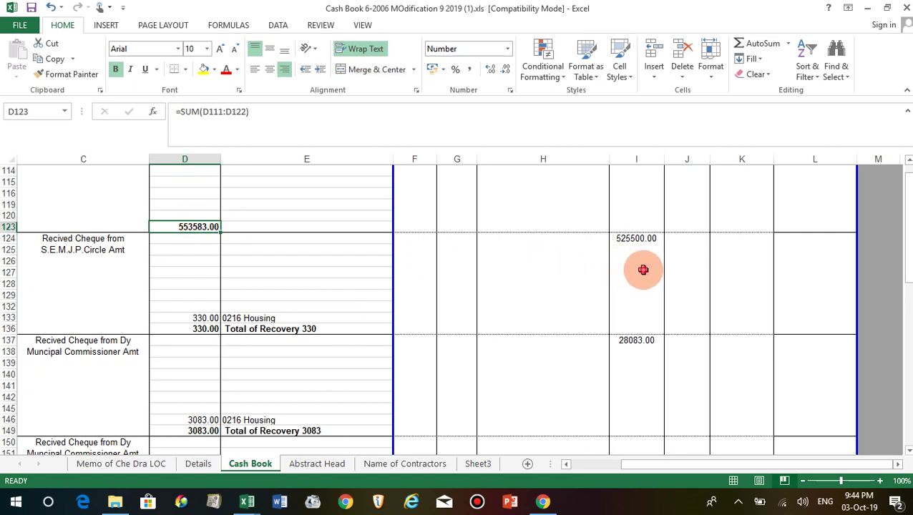
{"action": "left_click", "coordinate": [643, 270]}
{"action": "scroll", "coordinate": [640, 270], "scroll_direction": "up", "scroll_amount": 2}
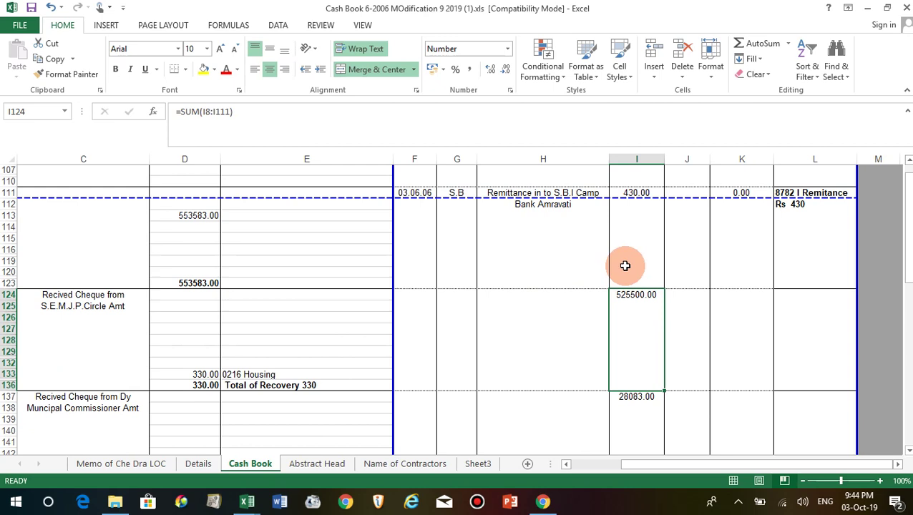
{"action": "left_click", "coordinate": [627, 264]}
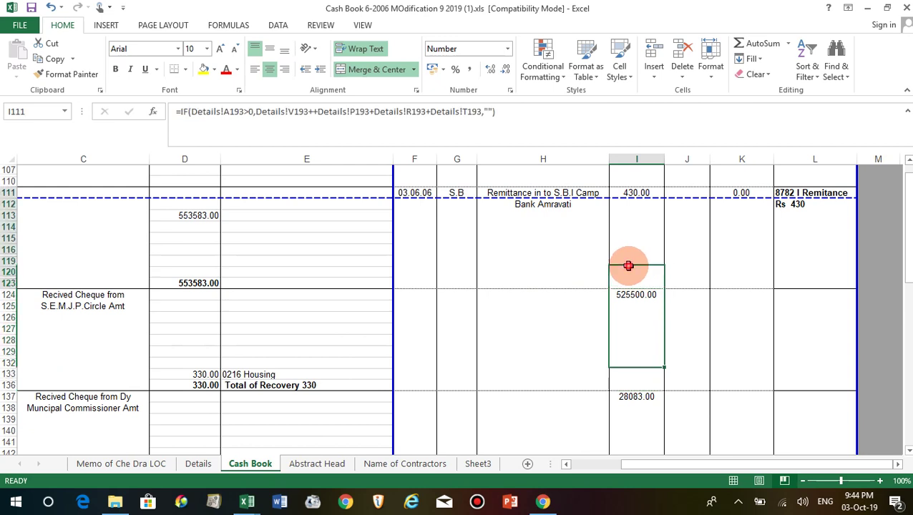
Unmerge I111 and I124, then move the 525500.00 total up into I119.
{"action": "left_click", "coordinate": [374, 69]}
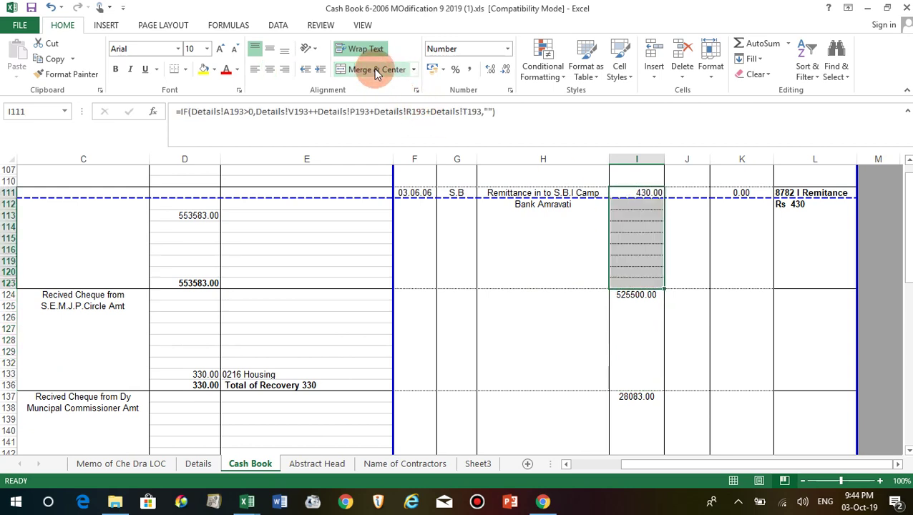
{"action": "left_click", "coordinate": [646, 293]}
{"action": "left_click_drag", "start_coordinate": [648, 292], "coordinate": [648, 294]}
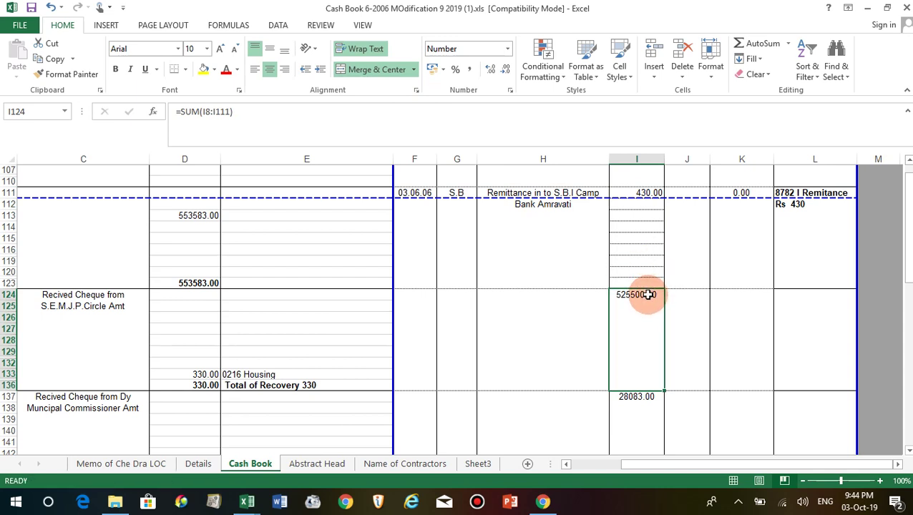
{"action": "left_click", "coordinate": [384, 72]}
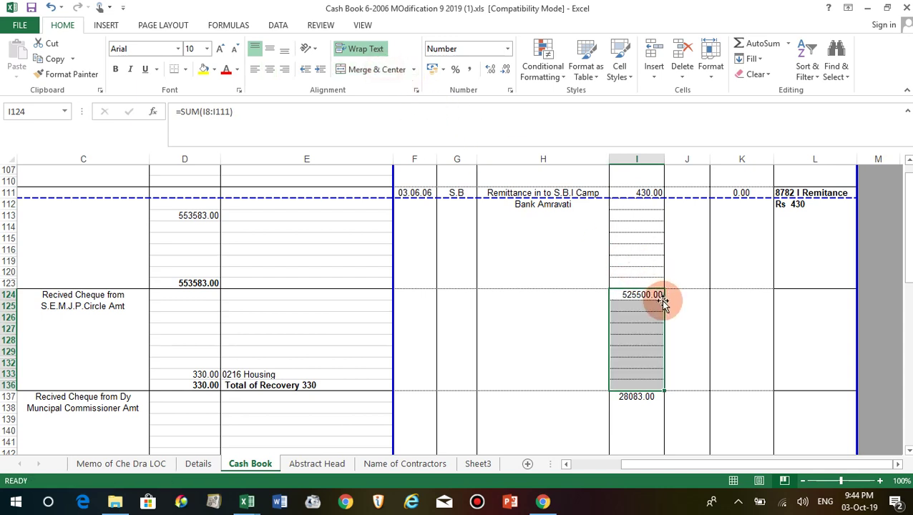
{"action": "left_click_drag", "start_coordinate": [641, 295], "coordinate": [638, 263]}
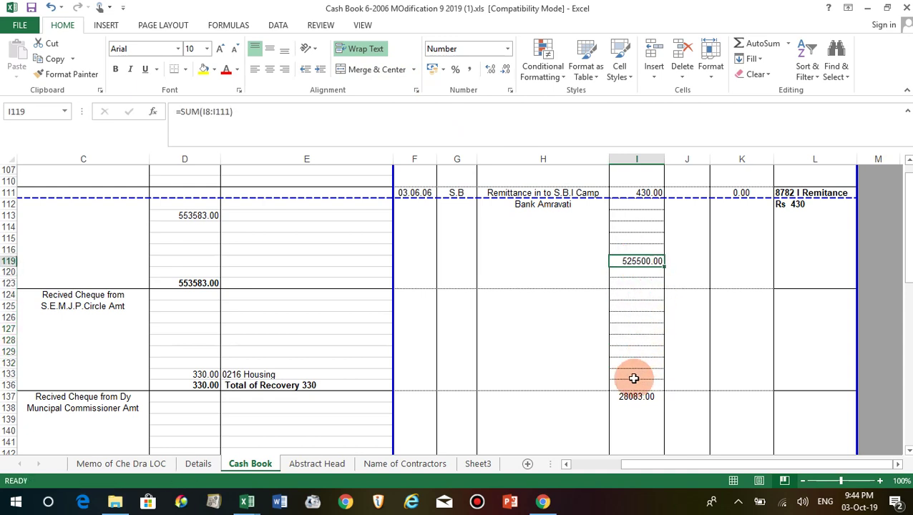
Unmerge I137 and move the 28083.00 amount up into I120.
{"action": "left_click", "coordinate": [652, 399]}
{"action": "left_click_drag", "start_coordinate": [649, 397], "coordinate": [642, 395]}
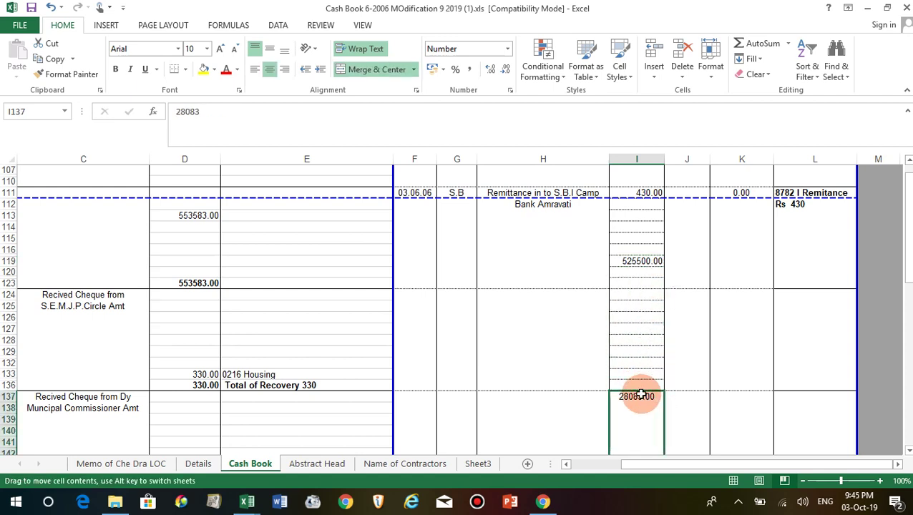
{"action": "left_click", "coordinate": [379, 68]}
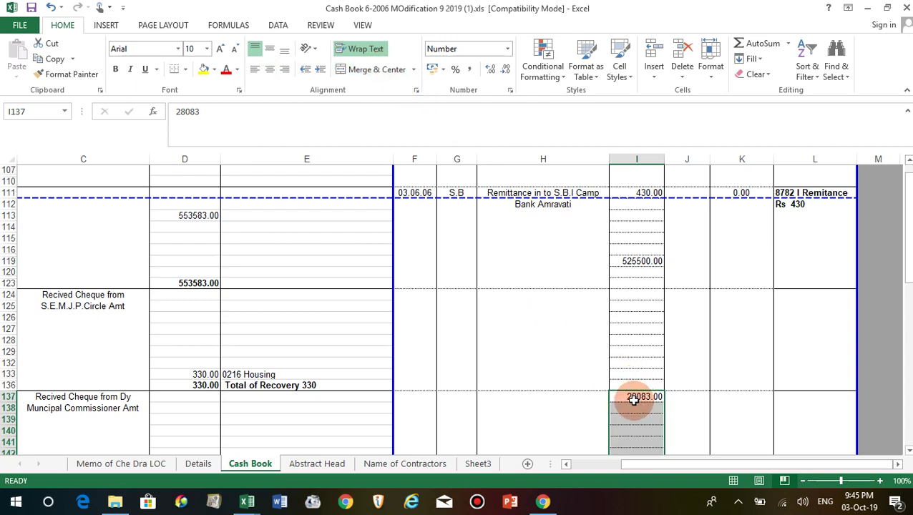
{"action": "left_click_drag", "start_coordinate": [649, 379], "coordinate": [640, 279]}
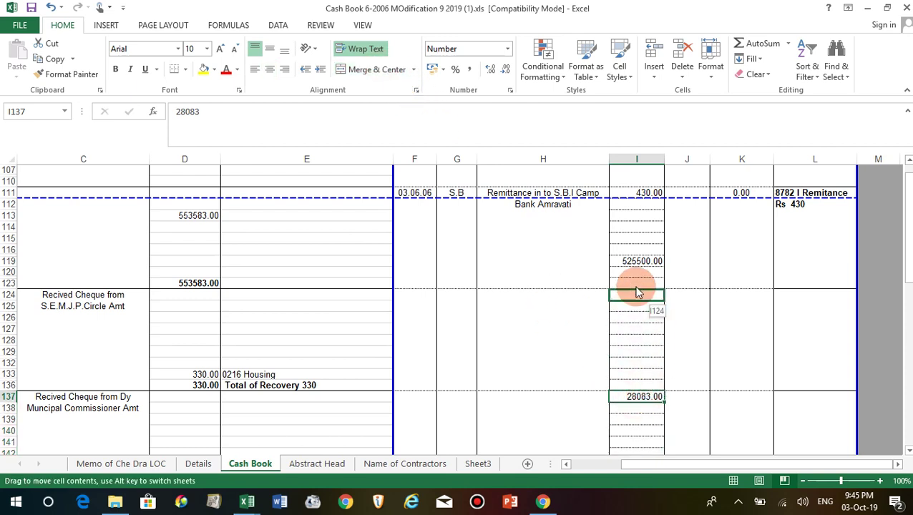
{"action": "left_click", "coordinate": [634, 282]}
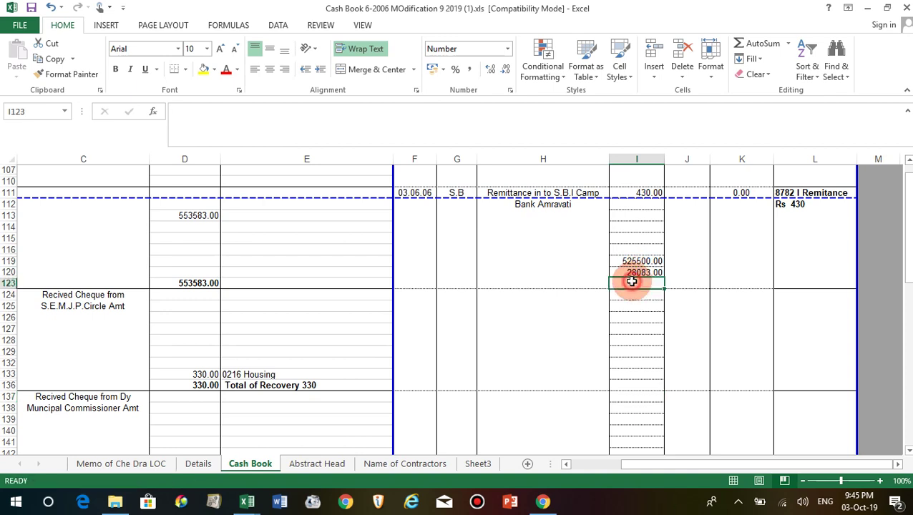
{"action": "left_click", "coordinate": [771, 44]}
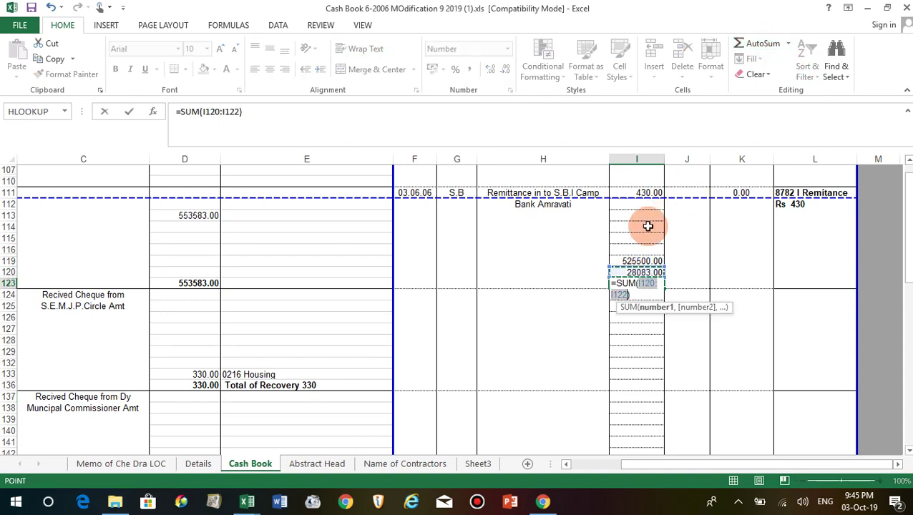
{"action": "left_click_drag", "start_coordinate": [634, 261], "coordinate": [632, 269]}
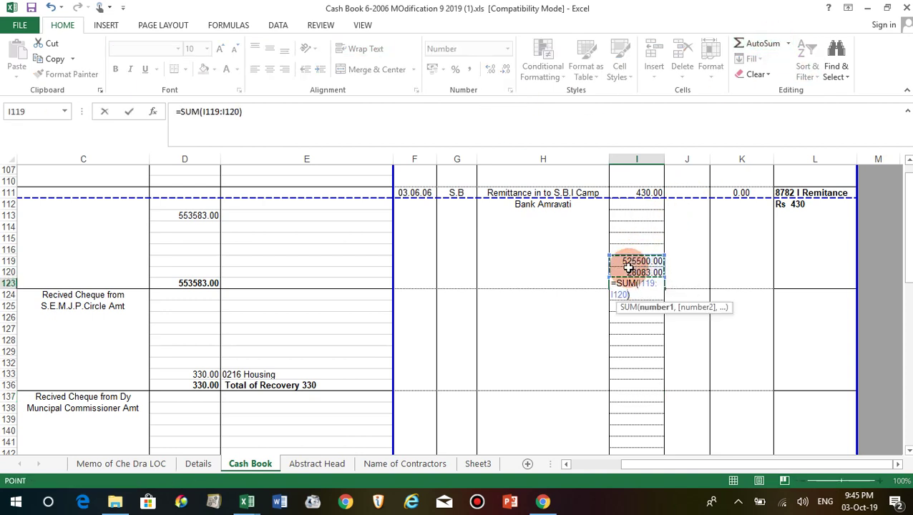
{"action": "key", "text": "Return"}
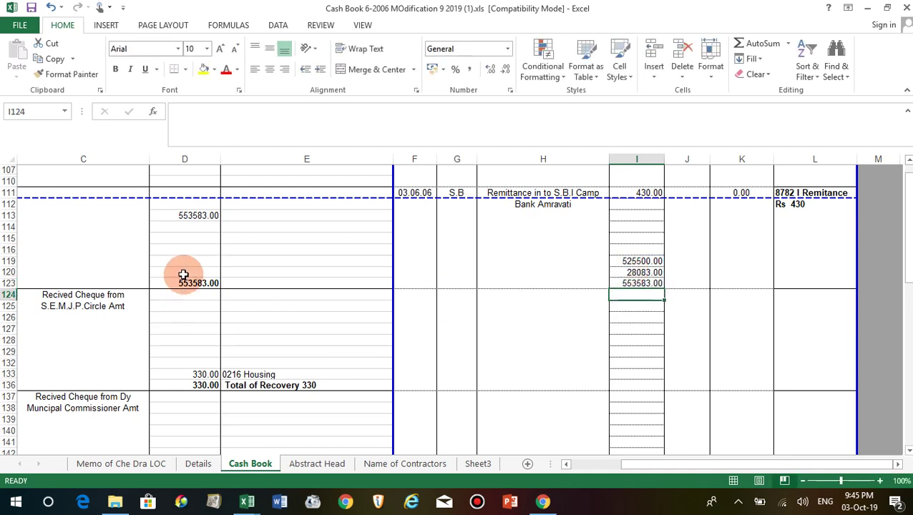
{"action": "left_click", "coordinate": [186, 283]}
{"action": "left_click", "coordinate": [625, 285]}
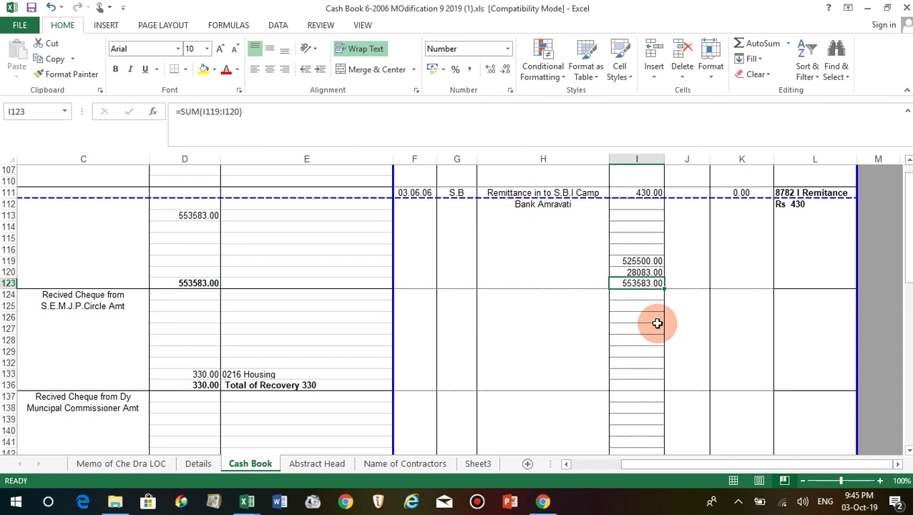
{"action": "left_click", "coordinate": [646, 271]}
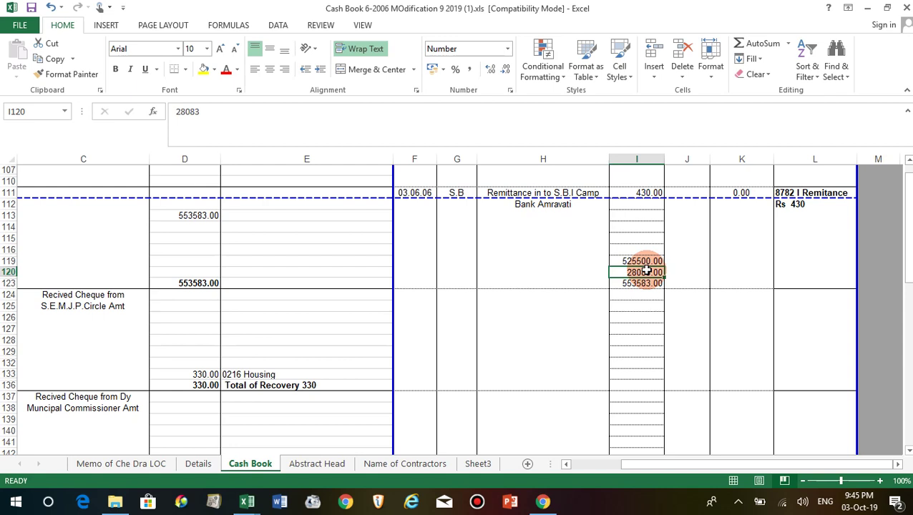
{"action": "left_click", "coordinate": [197, 282]}
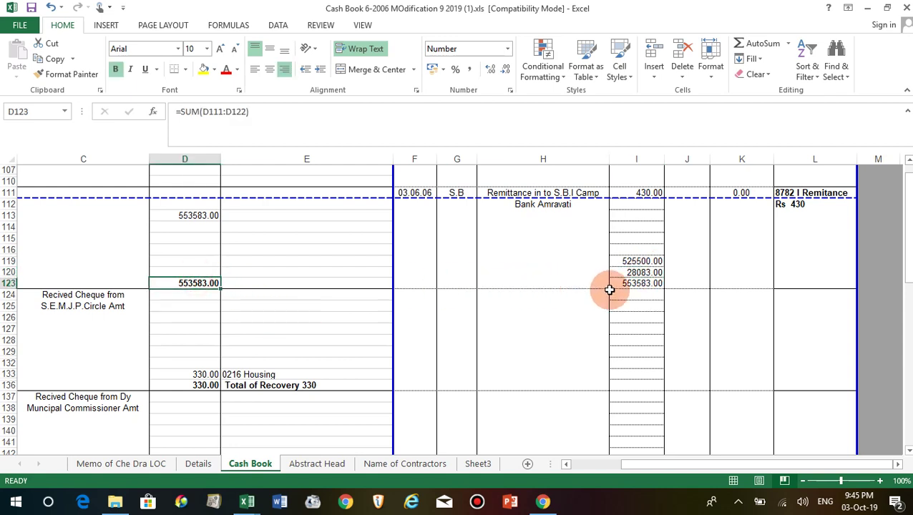
{"action": "left_click", "coordinate": [658, 287]}
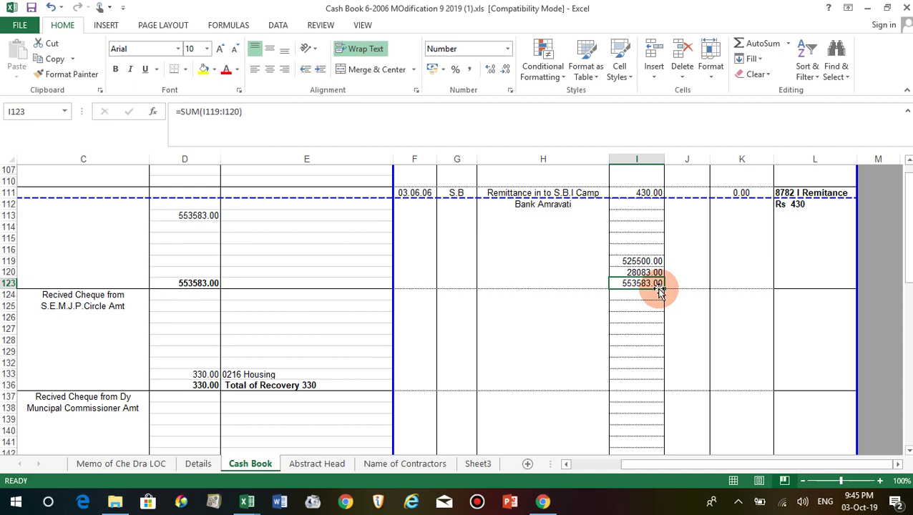
{"action": "left_click", "coordinate": [198, 216]}
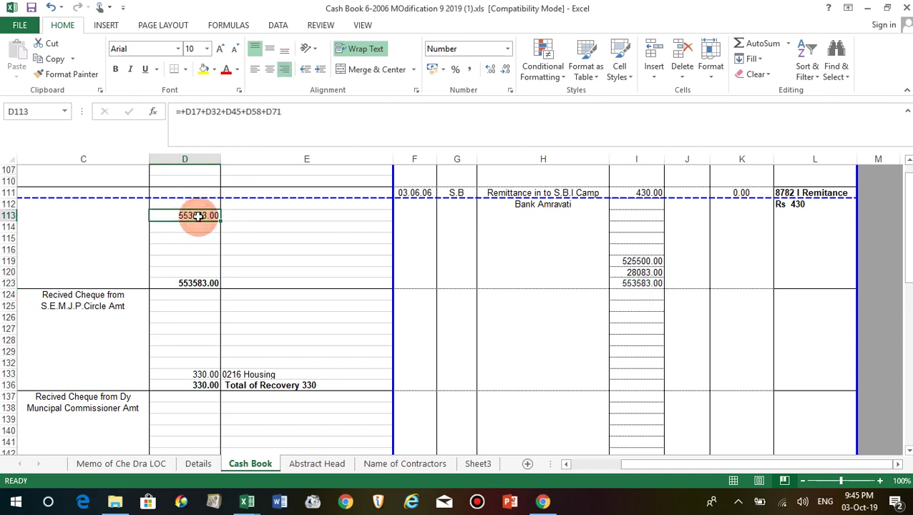
Delete 553583.00 from D113, clear I119:I123, then select I116.
{"action": "key", "text": "Delete"}
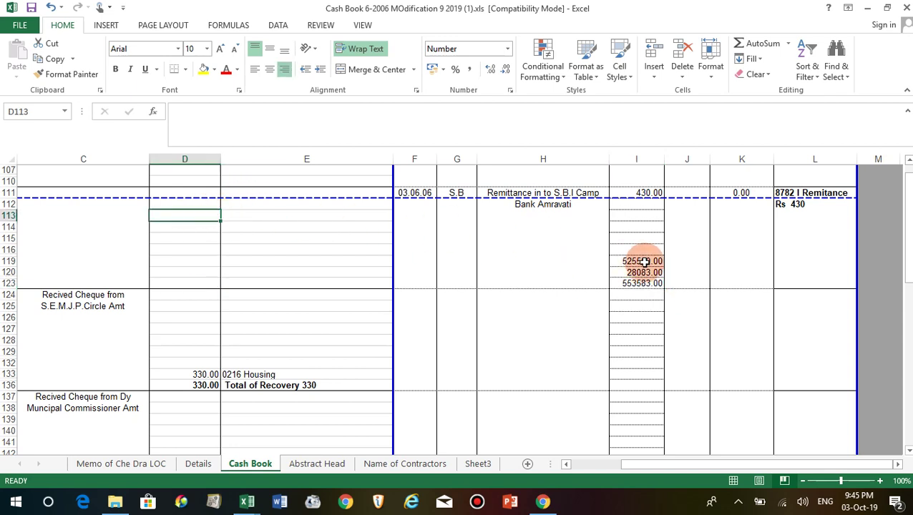
{"action": "left_click_drag", "start_coordinate": [642, 261], "coordinate": [644, 283]}
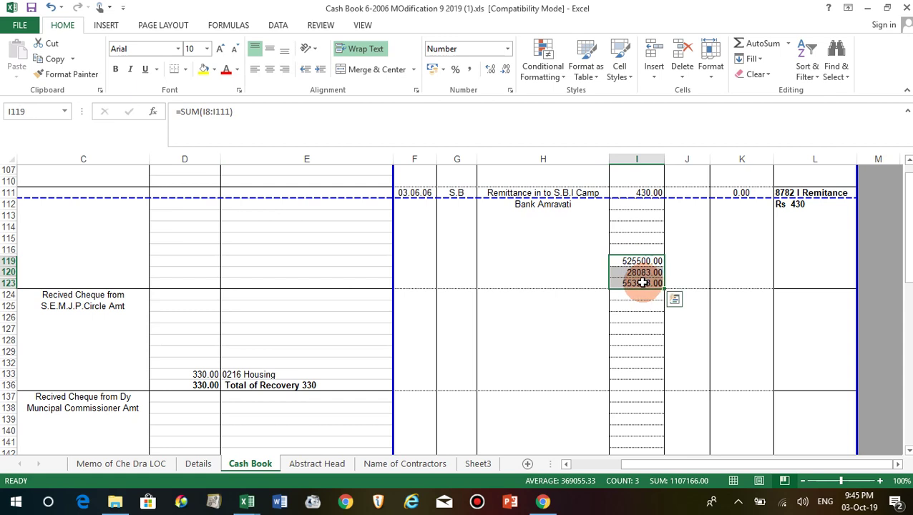
{"action": "key", "text": "Delete"}
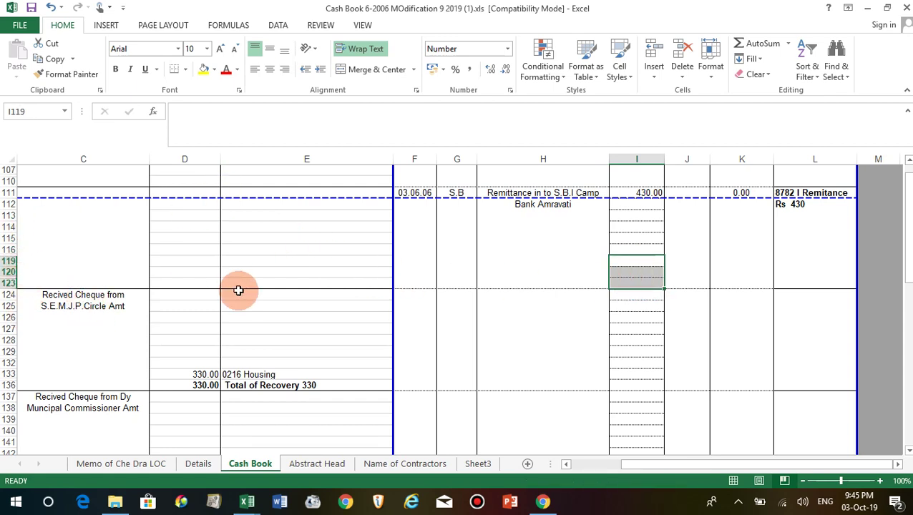
{"action": "left_click", "coordinate": [564, 271]}
{"action": "left_click", "coordinate": [637, 249]}
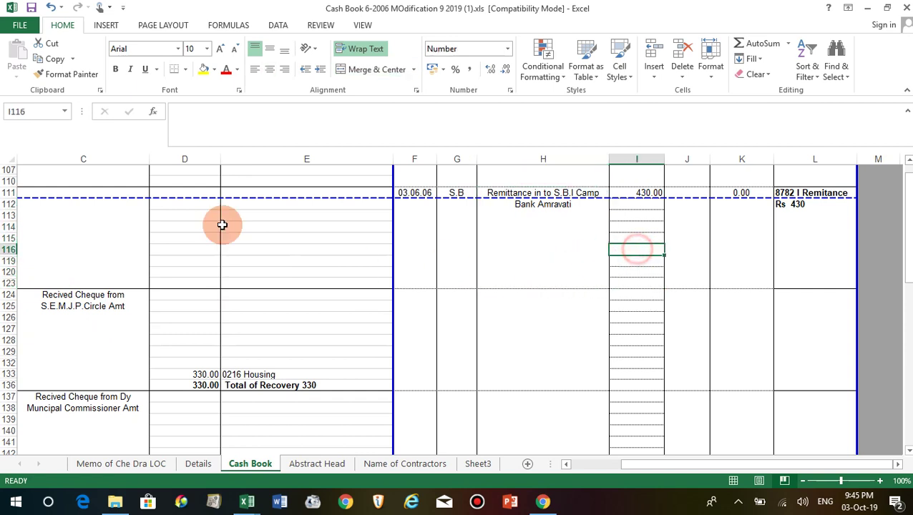
{"action": "left_click", "coordinate": [106, 25]}
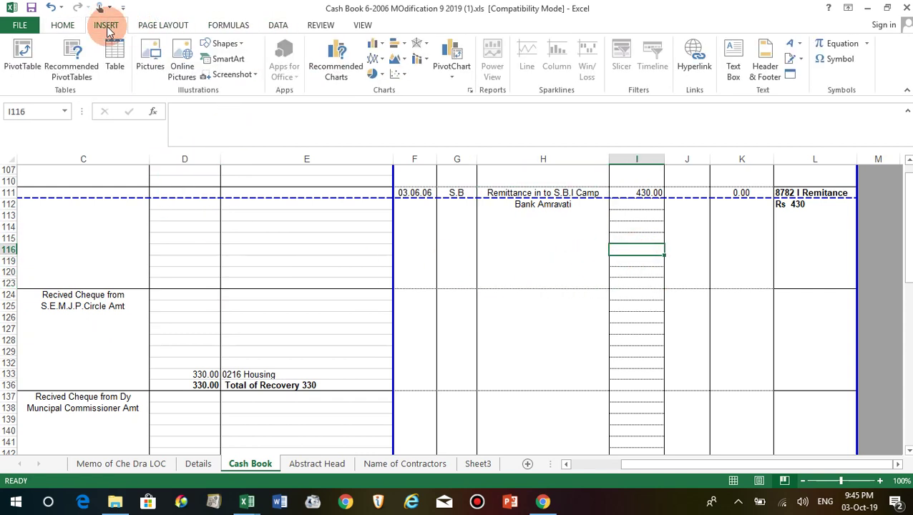
Draw a rectangle over column D near row 114 containing 4545455.
{"action": "left_click", "coordinate": [222, 44]}
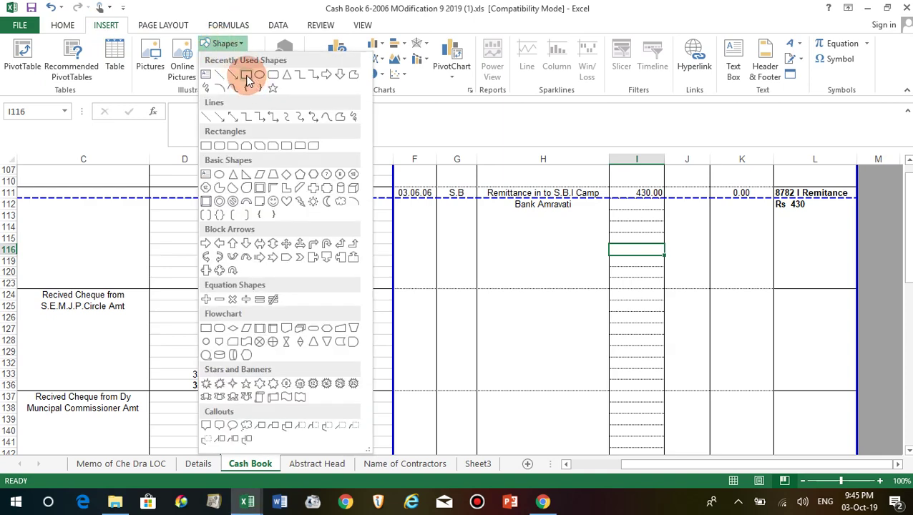
{"action": "left_click", "coordinate": [246, 76]}
{"action": "mouse_move", "coordinate": [151, 219]}
{"action": "left_mouse_down"}
{"action": "mouse_move", "coordinate": [234, 245]}
{"action": "mouse_move", "coordinate": [224, 237]}
{"action": "left_mouse_up"}
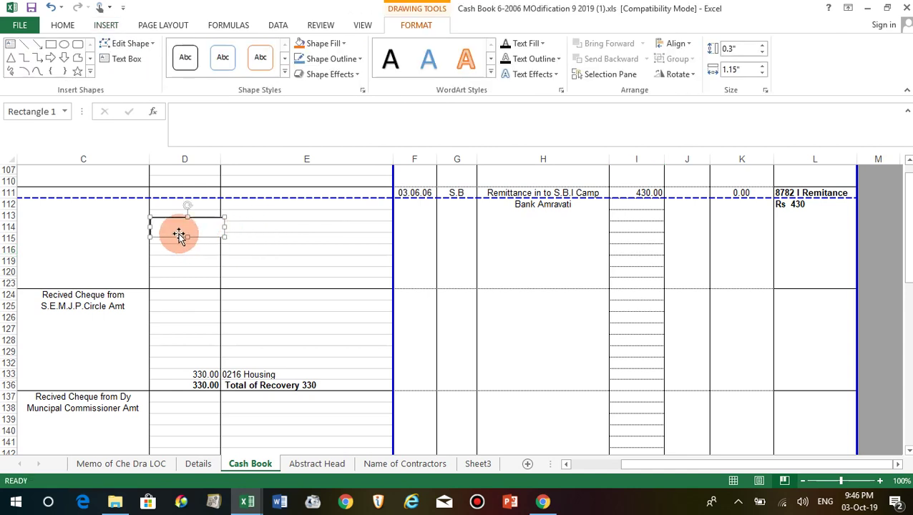
{"action": "type", "text": "4545455"}
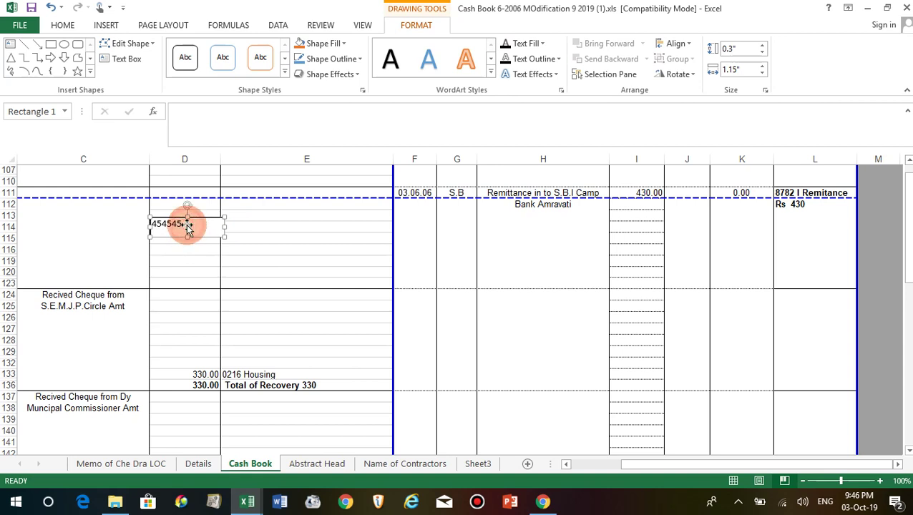
{"action": "left_click", "coordinate": [279, 227]}
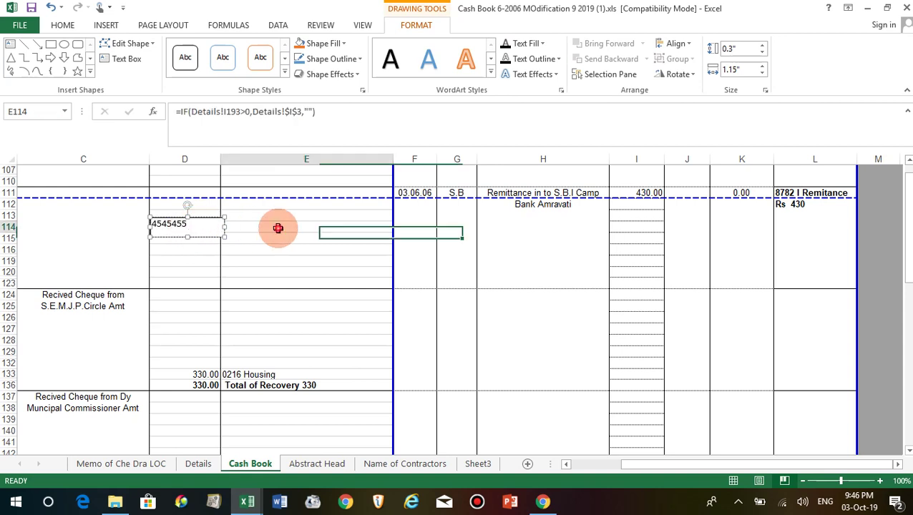
{"action": "left_click", "coordinate": [635, 229]}
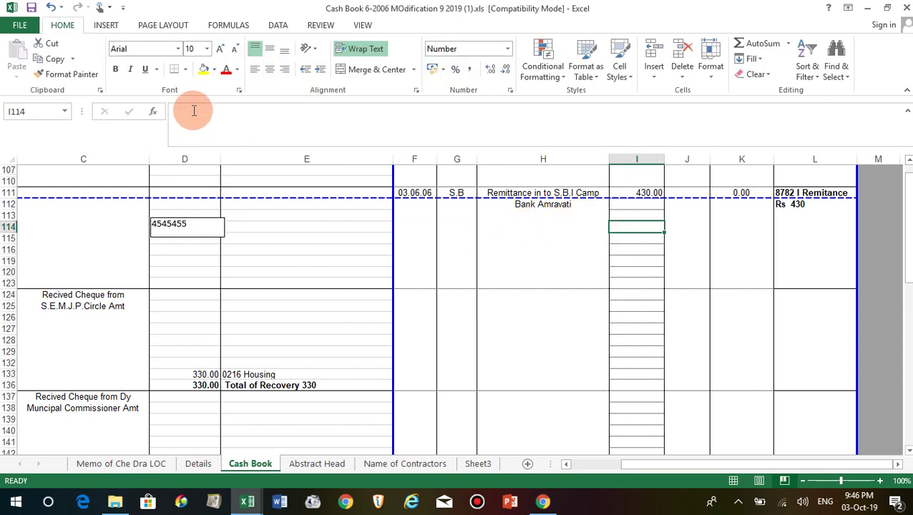
{"action": "left_click", "coordinate": [107, 26]}
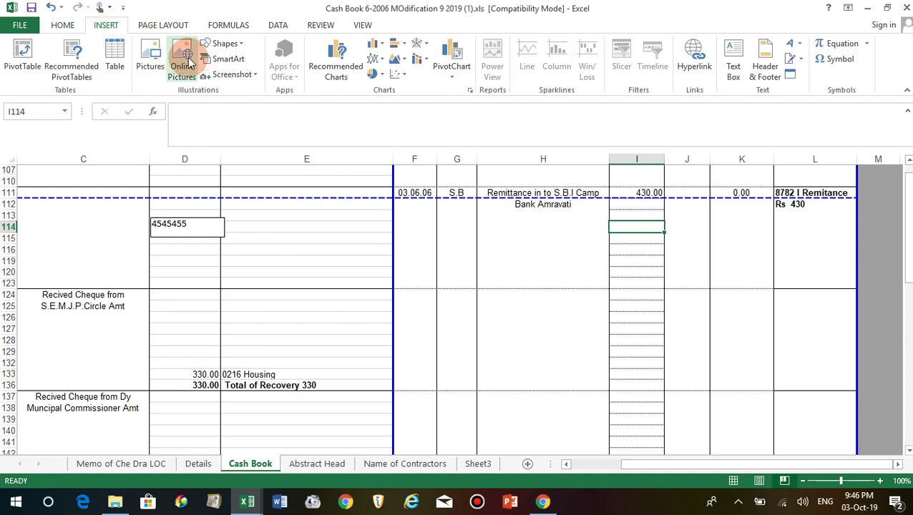
Draw a rectangle holding 545454 over column I near row 114, then select each box.
{"action": "left_click", "coordinate": [224, 44]}
{"action": "left_click", "coordinate": [246, 75]}
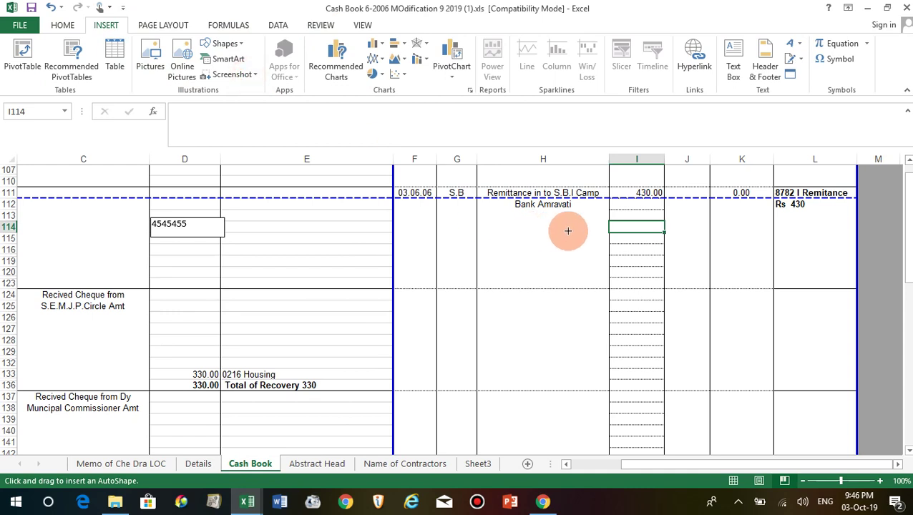
{"action": "left_click_drag", "start_coordinate": [618, 227], "coordinate": [687, 245]}
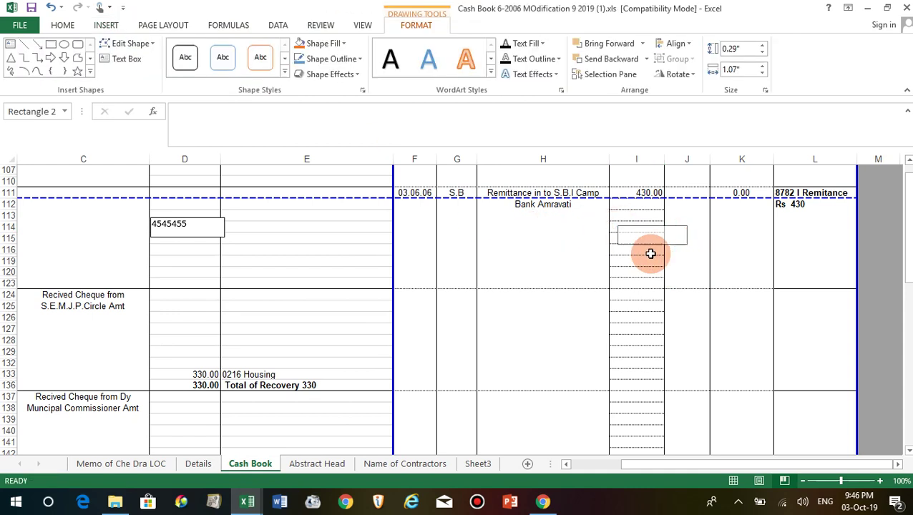
{"action": "type", "text": "545454"}
{"action": "left_click", "coordinate": [626, 270]}
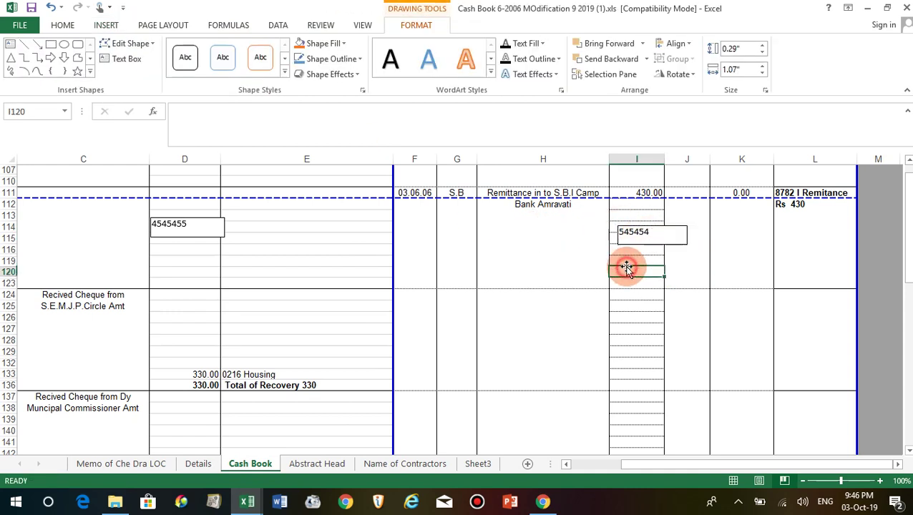
{"action": "left_click", "coordinate": [599, 236]}
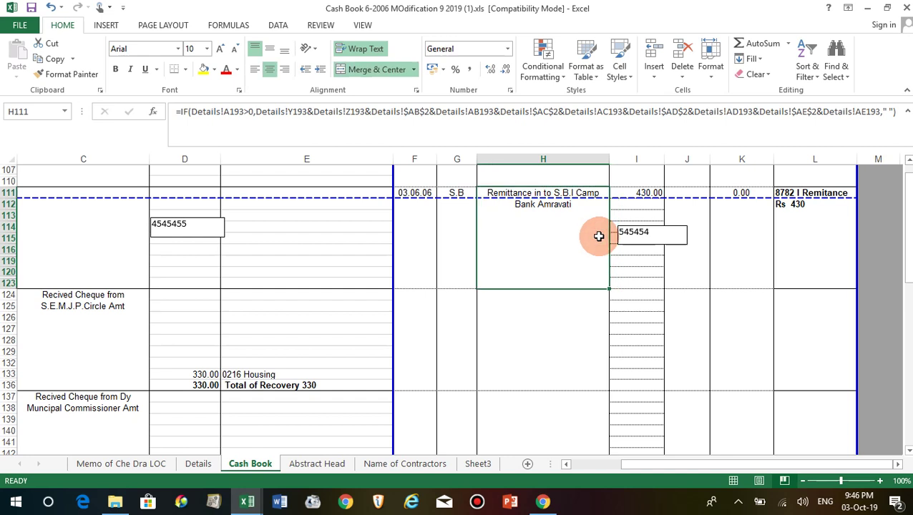
{"action": "left_click", "coordinate": [183, 226]}
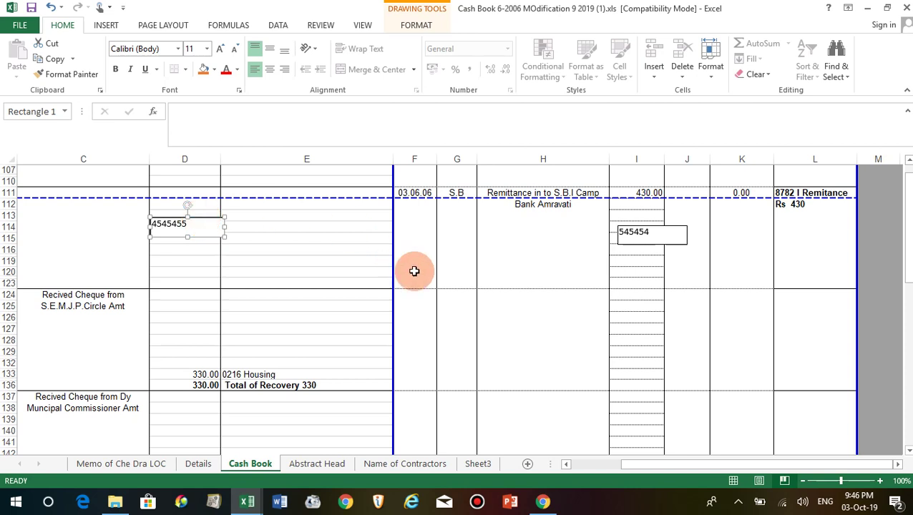
{"action": "left_click", "coordinate": [659, 231]}
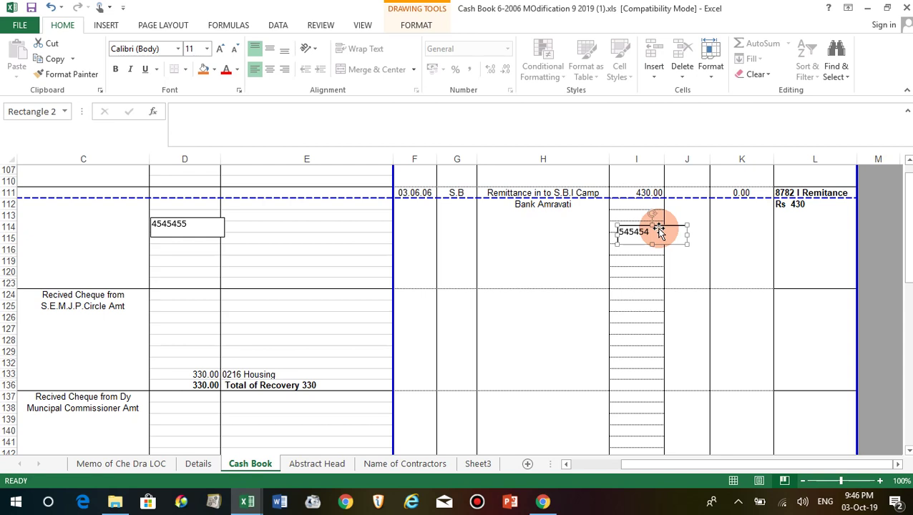
Delete the 545454 and 4545455 rectangles.
{"action": "key", "text": "Delete"}
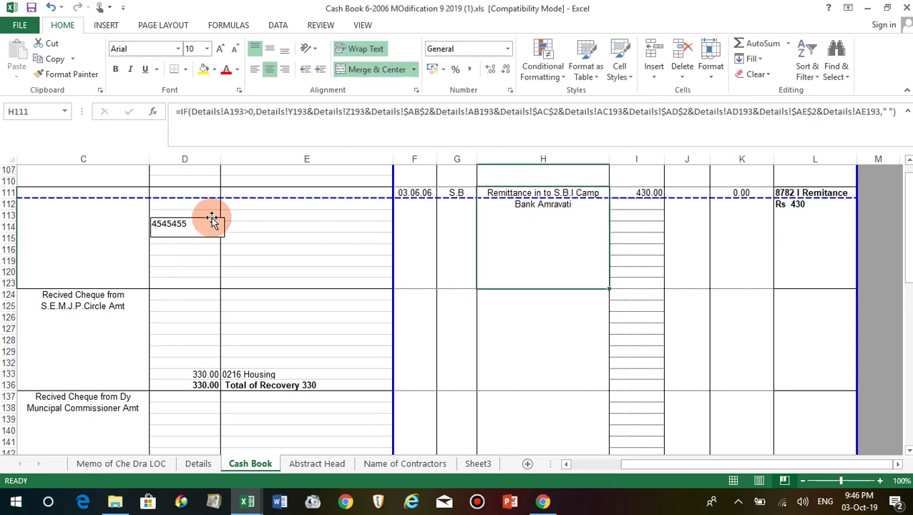
{"action": "left_click", "coordinate": [211, 221]}
{"action": "key", "text": "Delete"}
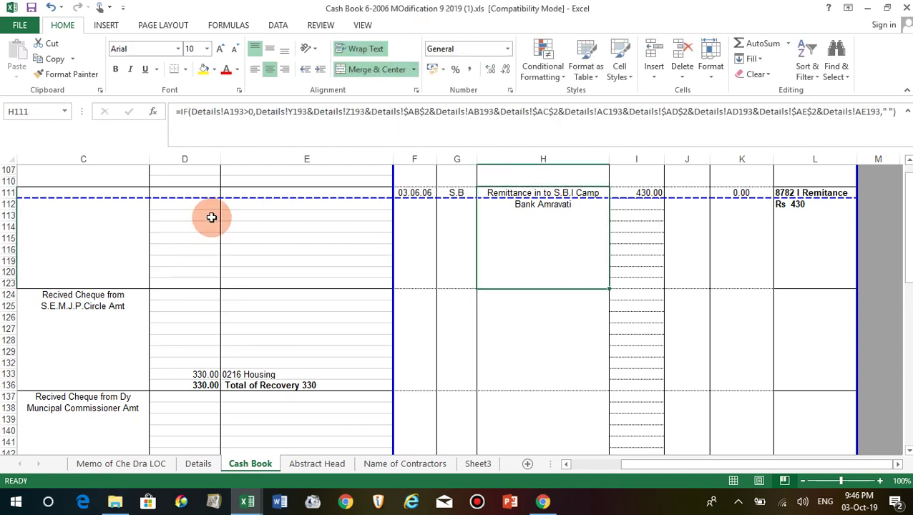
Return to column A and scroll down to review receipt entries around row 155.
{"action": "left_click", "coordinate": [327, 254]}
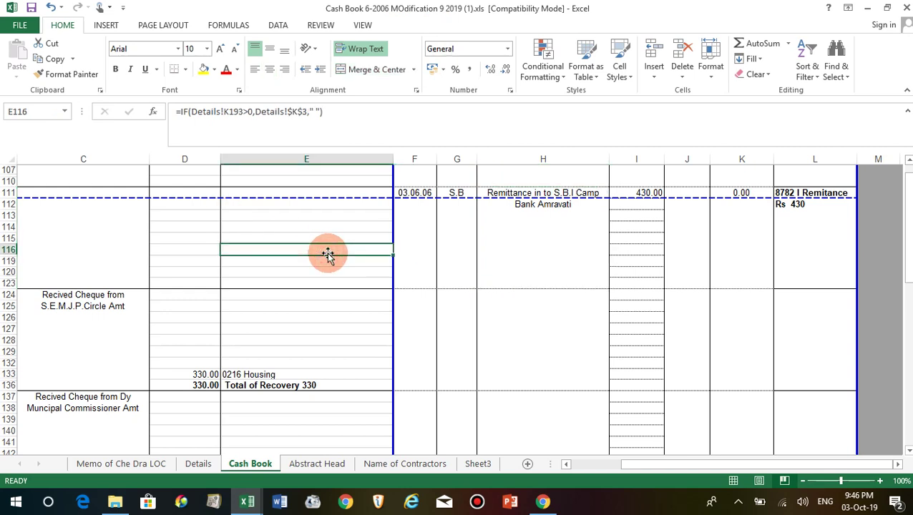
{"action": "scroll", "coordinate": [153, 306], "scroll_direction": "down", "scroll_amount": 1}
{"action": "left_click", "coordinate": [145, 304]}
{"action": "key", "text": "Home"}
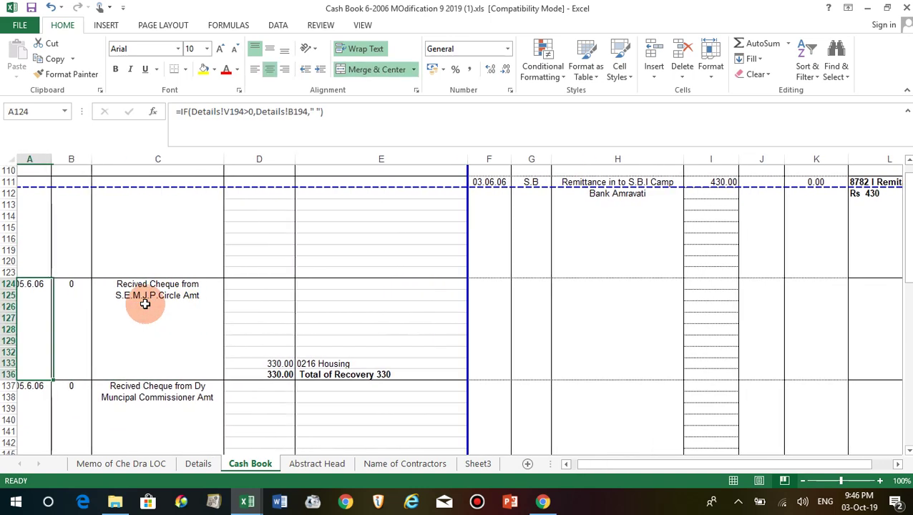
{"action": "scroll", "coordinate": [275, 322], "scroll_direction": "down", "scroll_amount": 3}
{"action": "scroll", "coordinate": [275, 321], "scroll_direction": "down", "scroll_amount": 3}
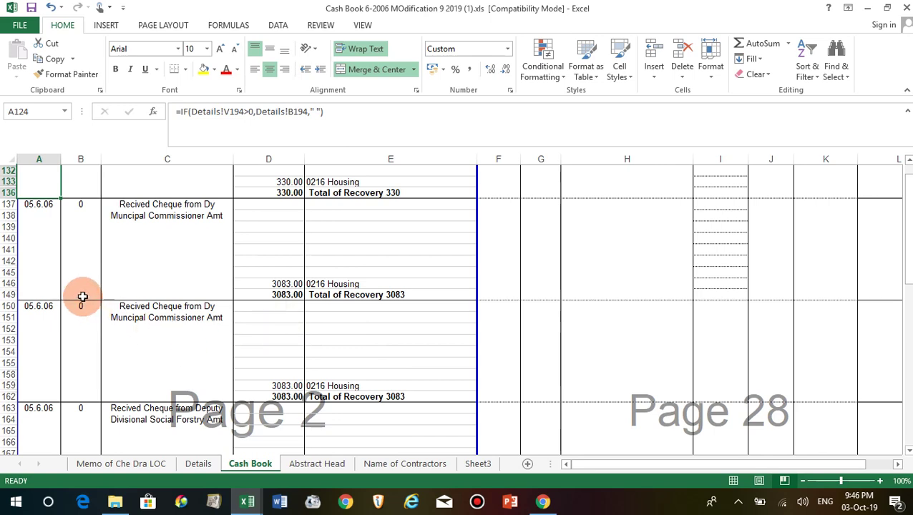
{"action": "scroll", "coordinate": [75, 293], "scroll_direction": "down", "scroll_amount": 2}
{"action": "scroll", "coordinate": [68, 301], "scroll_direction": "down", "scroll_amount": 2}
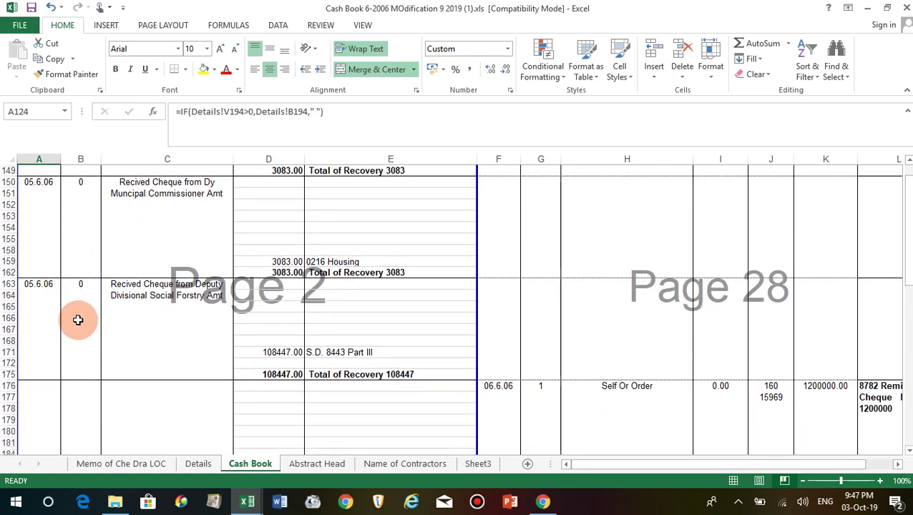
{"action": "scroll", "coordinate": [78, 319], "scroll_direction": "down", "scroll_amount": 2}
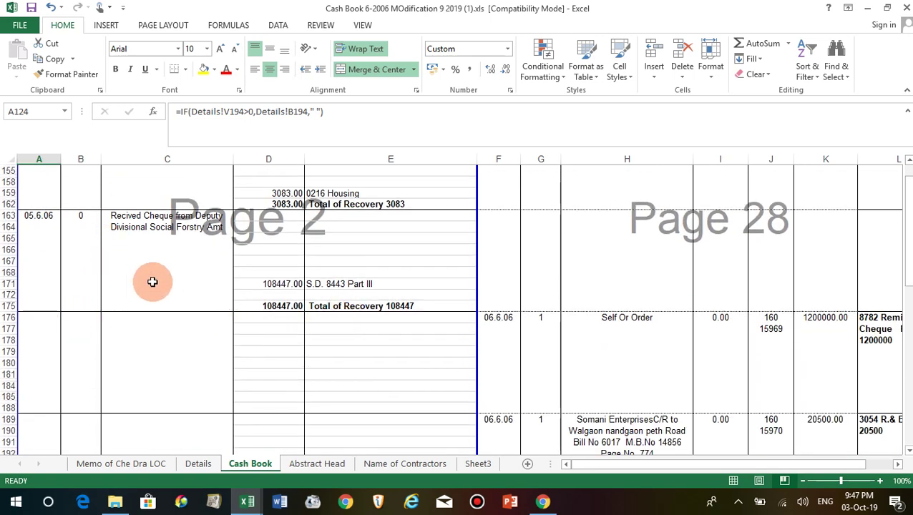
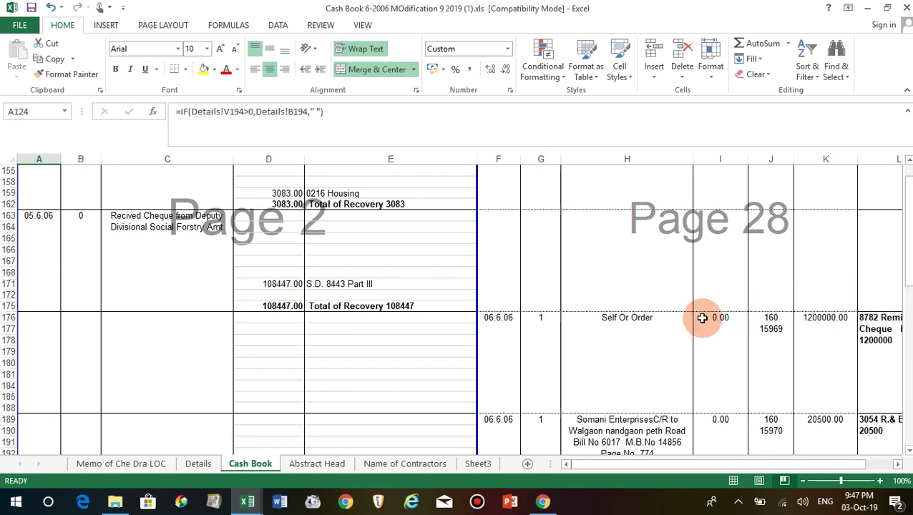
Check the J189 cheque book number formula and the K189 cheque amount formula pulled from Details.
{"action": "scroll", "coordinate": [422, 318], "scroll_direction": "down", "scroll_amount": 2}
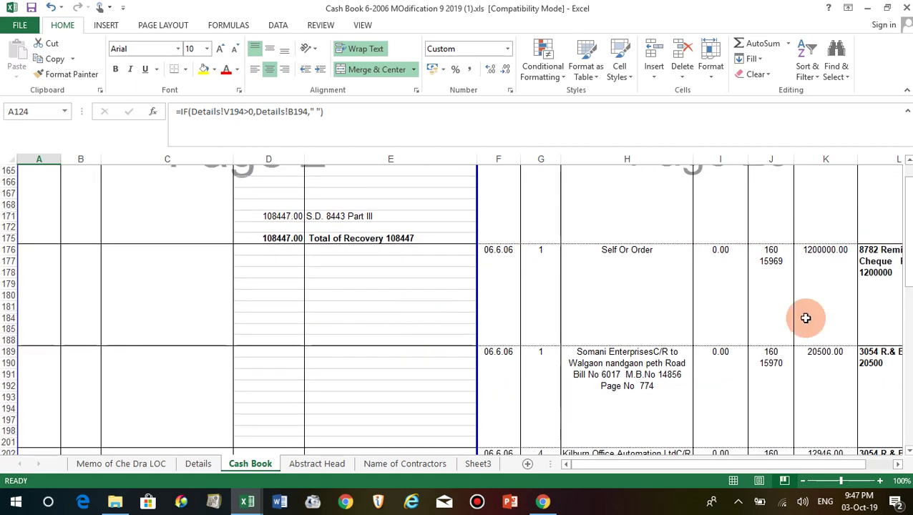
{"action": "left_click", "coordinate": [786, 380]}
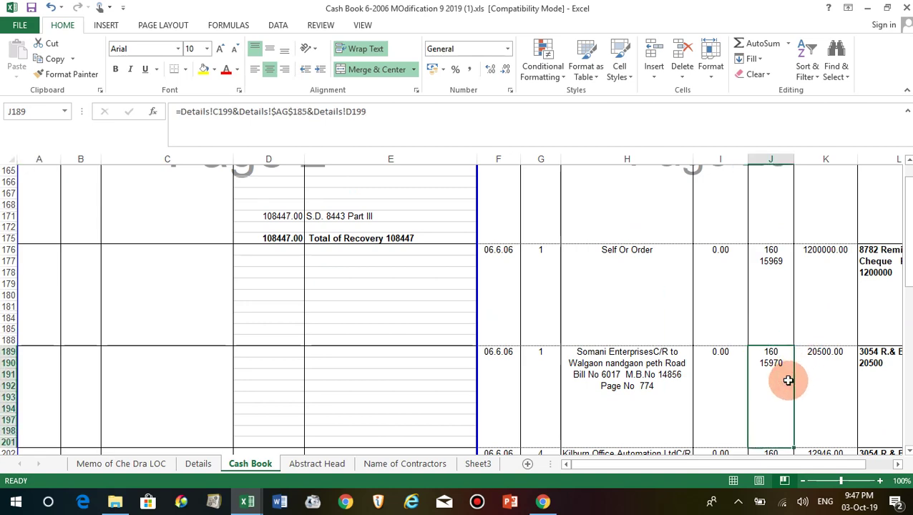
{"action": "left_click", "coordinate": [837, 375]}
Scroll to the ledger's end and inspect the D4117 G.Total formula =D4115/2 (13598150.00).
{"action": "scroll", "coordinate": [317, 318], "scroll_direction": "down", "scroll_amount": 5}
{"action": "scroll", "coordinate": [317, 318], "scroll_direction": "down", "scroll_amount": 3}
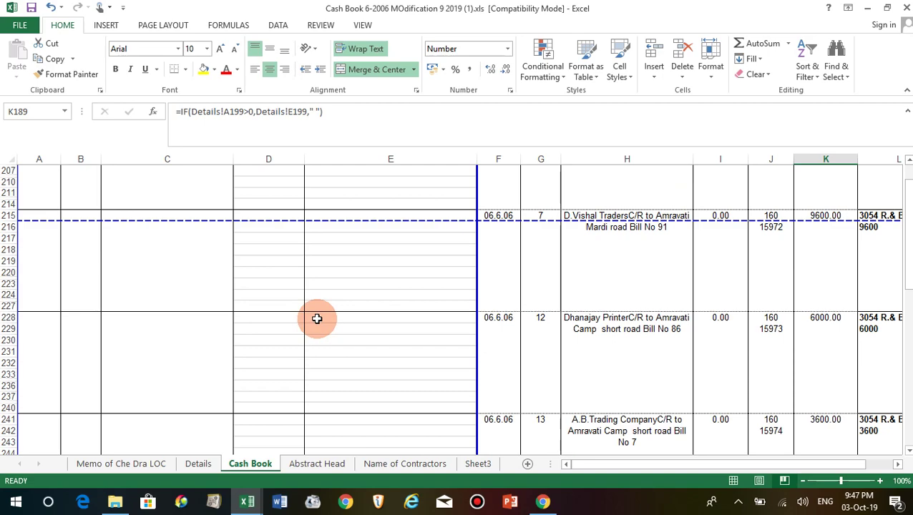
{"action": "scroll", "coordinate": [317, 319], "scroll_direction": "down", "scroll_amount": 2}
{"action": "scroll", "coordinate": [317, 318], "scroll_direction": "down", "scroll_amount": 4}
{"action": "scroll", "coordinate": [317, 319], "scroll_direction": "down", "scroll_amount": 2}
{"action": "scroll", "coordinate": [365, 309], "scroll_direction": "down", "scroll_amount": 2}
{"action": "scroll", "coordinate": [364, 308], "scroll_direction": "down", "scroll_amount": 5}
{"action": "scroll", "coordinate": [365, 309], "scroll_direction": "down", "scroll_amount": 5}
{"action": "scroll", "coordinate": [365, 309], "scroll_direction": "down", "scroll_amount": 6}
{"action": "scroll", "coordinate": [365, 309], "scroll_direction": "down", "scroll_amount": 4}
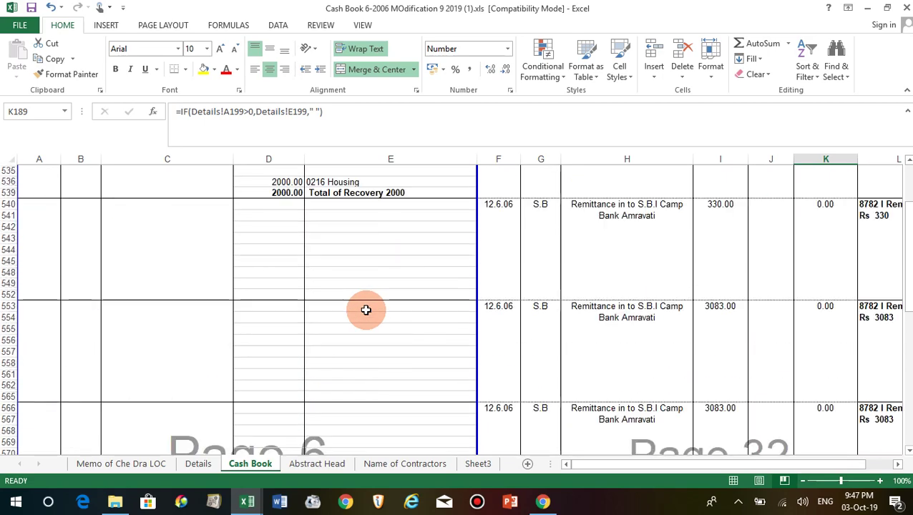
{"action": "scroll", "coordinate": [365, 309], "scroll_direction": "down", "scroll_amount": 5}
{"action": "scroll", "coordinate": [364, 309], "scroll_direction": "down", "scroll_amount": 2}
{"action": "scroll", "coordinate": [331, 328], "scroll_direction": "down", "scroll_amount": 3}
{"action": "scroll", "coordinate": [324, 326], "scroll_direction": "down", "scroll_amount": 5}
{"action": "scroll", "coordinate": [285, 326], "scroll_direction": "down", "scroll_amount": 5}
{"action": "scroll", "coordinate": [291, 320], "scroll_direction": "down", "scroll_amount": 7}
{"action": "scroll", "coordinate": [285, 322], "scroll_direction": "down", "scroll_amount": 7}
{"action": "scroll", "coordinate": [285, 321], "scroll_direction": "down", "scroll_amount": 7}
{"action": "scroll", "coordinate": [285, 322], "scroll_direction": "down", "scroll_amount": 5}
{"action": "scroll", "coordinate": [286, 322], "scroll_direction": "down", "scroll_amount": 4}
{"action": "scroll", "coordinate": [285, 322], "scroll_direction": "down", "scroll_amount": 5}
{"action": "scroll", "coordinate": [286, 321], "scroll_direction": "down", "scroll_amount": 7}
{"action": "scroll", "coordinate": [286, 321], "scroll_direction": "down", "scroll_amount": 6}
{"action": "scroll", "coordinate": [285, 321], "scroll_direction": "down", "scroll_amount": 6}
{"action": "scroll", "coordinate": [286, 321], "scroll_direction": "down", "scroll_amount": 5}
{"action": "scroll", "coordinate": [285, 321], "scroll_direction": "down", "scroll_amount": 5}
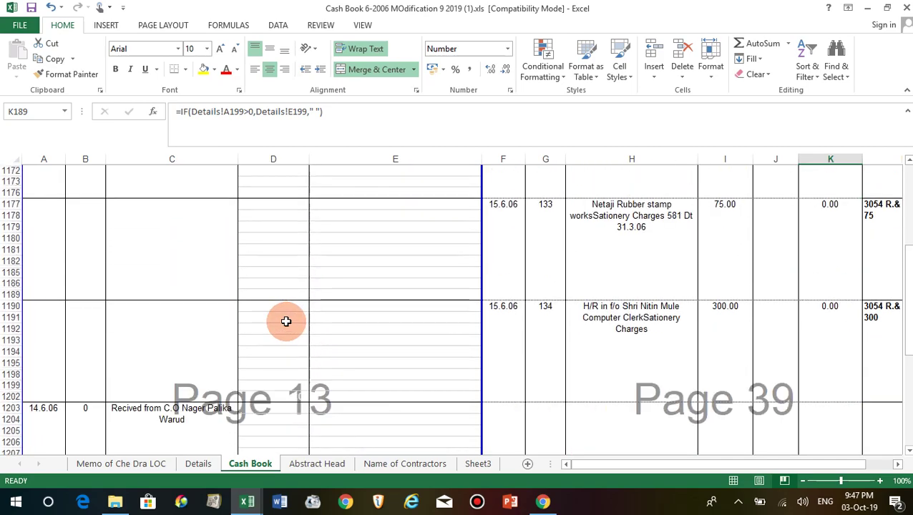
{"action": "scroll", "coordinate": [286, 321], "scroll_direction": "down", "scroll_amount": 6}
{"action": "scroll", "coordinate": [286, 321], "scroll_direction": "down", "scroll_amount": 6}
{"action": "scroll", "coordinate": [285, 321], "scroll_direction": "down", "scroll_amount": 6}
{"action": "scroll", "coordinate": [286, 321], "scroll_direction": "down", "scroll_amount": 5}
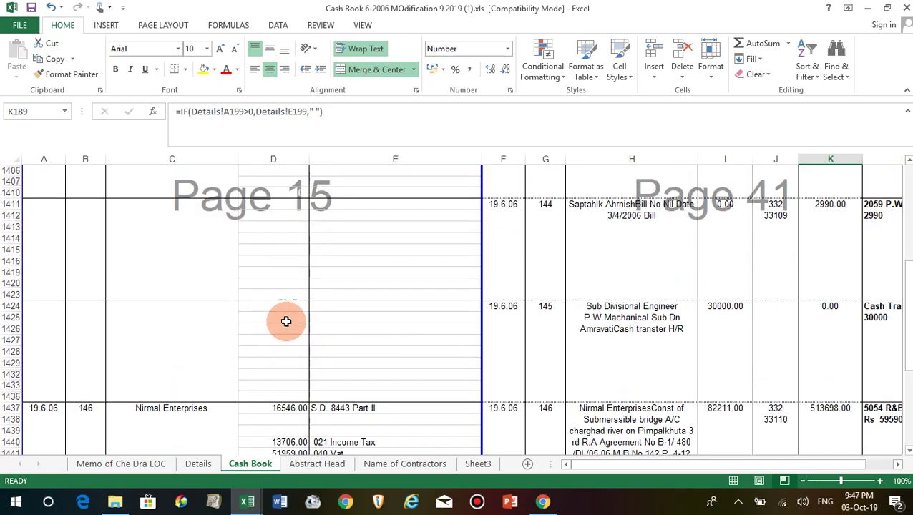
{"action": "scroll", "coordinate": [285, 321], "scroll_direction": "down", "scroll_amount": 5}
{"action": "scroll", "coordinate": [285, 321], "scroll_direction": "down", "scroll_amount": 5}
{"action": "scroll", "coordinate": [286, 321], "scroll_direction": "down", "scroll_amount": 4}
{"action": "scroll", "coordinate": [285, 321], "scroll_direction": "down", "scroll_amount": 5}
{"action": "scroll", "coordinate": [285, 321], "scroll_direction": "down", "scroll_amount": 4}
{"action": "scroll", "coordinate": [285, 321], "scroll_direction": "down", "scroll_amount": 5}
{"action": "scroll", "coordinate": [285, 321], "scroll_direction": "down", "scroll_amount": 5}
{"action": "scroll", "coordinate": [285, 321], "scroll_direction": "down", "scroll_amount": 5}
{"action": "scroll", "coordinate": [285, 321], "scroll_direction": "down", "scroll_amount": 5}
{"action": "scroll", "coordinate": [285, 322], "scroll_direction": "down", "scroll_amount": 5}
{"action": "scroll", "coordinate": [382, 321], "scroll_direction": "down", "scroll_amount": 3}
{"action": "scroll", "coordinate": [382, 321], "scroll_direction": "down", "scroll_amount": 3}
{"action": "scroll", "coordinate": [382, 321], "scroll_direction": "down", "scroll_amount": 4}
{"action": "scroll", "coordinate": [382, 321], "scroll_direction": "down", "scroll_amount": 5}
{"action": "scroll", "coordinate": [279, 321], "scroll_direction": "down", "scroll_amount": 5}
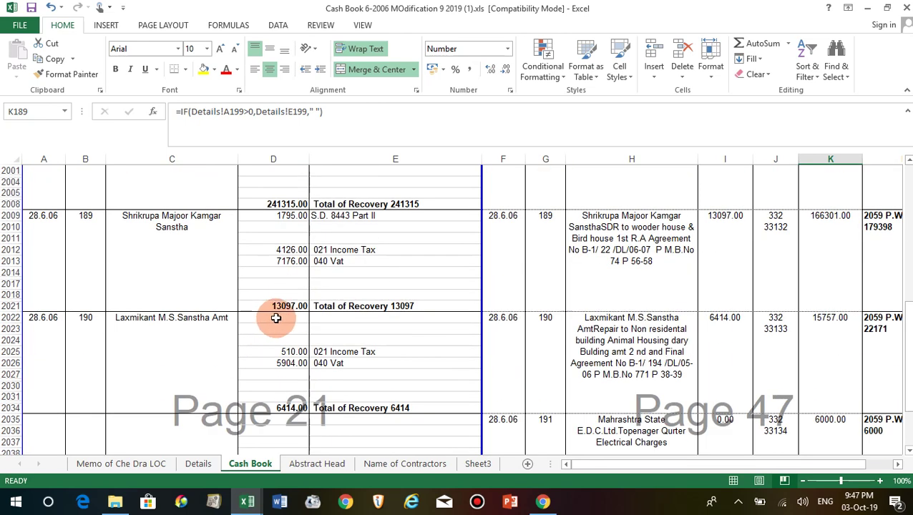
{"action": "scroll", "coordinate": [275, 318], "scroll_direction": "down", "scroll_amount": 4}
{"action": "scroll", "coordinate": [275, 318], "scroll_direction": "down", "scroll_amount": 1}
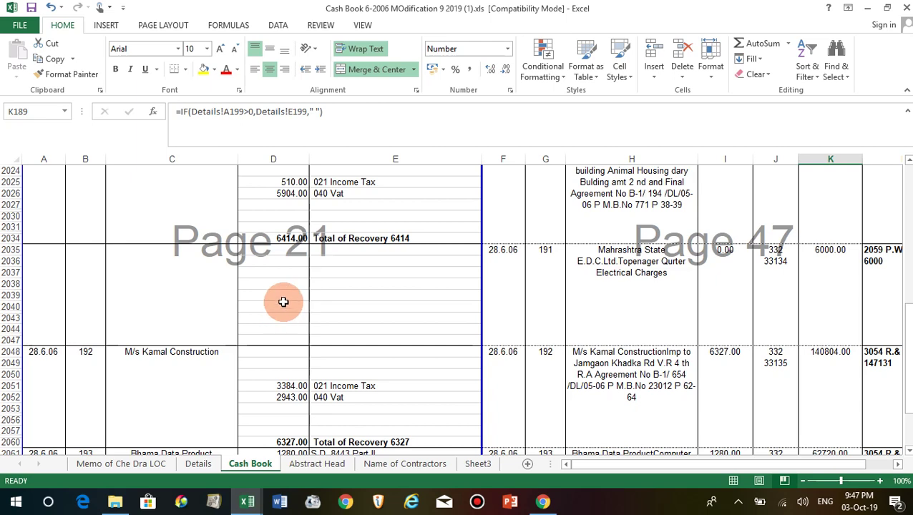
{"action": "scroll", "coordinate": [283, 301], "scroll_direction": "down", "scroll_amount": 2}
{"action": "scroll", "coordinate": [283, 302], "scroll_direction": "down", "scroll_amount": 3}
{"action": "scroll", "coordinate": [283, 302], "scroll_direction": "down", "scroll_amount": 4}
{"action": "scroll", "coordinate": [283, 302], "scroll_direction": "down", "scroll_amount": 2}
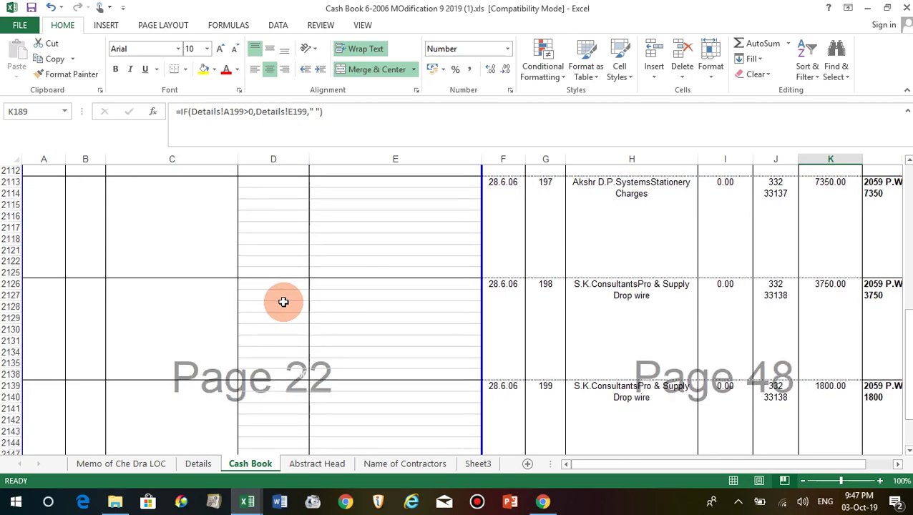
{"action": "scroll", "coordinate": [283, 302], "scroll_direction": "down", "scroll_amount": 4}
{"action": "scroll", "coordinate": [283, 302], "scroll_direction": "down", "scroll_amount": 5}
{"action": "scroll", "coordinate": [283, 302], "scroll_direction": "down", "scroll_amount": 3}
{"action": "scroll", "coordinate": [283, 302], "scroll_direction": "down", "scroll_amount": 4}
{"action": "scroll", "coordinate": [283, 302], "scroll_direction": "down", "scroll_amount": 4}
{"action": "scroll", "coordinate": [284, 302], "scroll_direction": "down", "scroll_amount": 4}
{"action": "scroll", "coordinate": [283, 301], "scroll_direction": "down", "scroll_amount": 4}
{"action": "scroll", "coordinate": [283, 302], "scroll_direction": "down", "scroll_amount": 4}
{"action": "scroll", "coordinate": [283, 302], "scroll_direction": "down", "scroll_amount": 6}
{"action": "scroll", "coordinate": [283, 301], "scroll_direction": "down", "scroll_amount": 6}
{"action": "scroll", "coordinate": [283, 302], "scroll_direction": "down", "scroll_amount": 5}
{"action": "scroll", "coordinate": [283, 302], "scroll_direction": "up", "scroll_amount": 3}
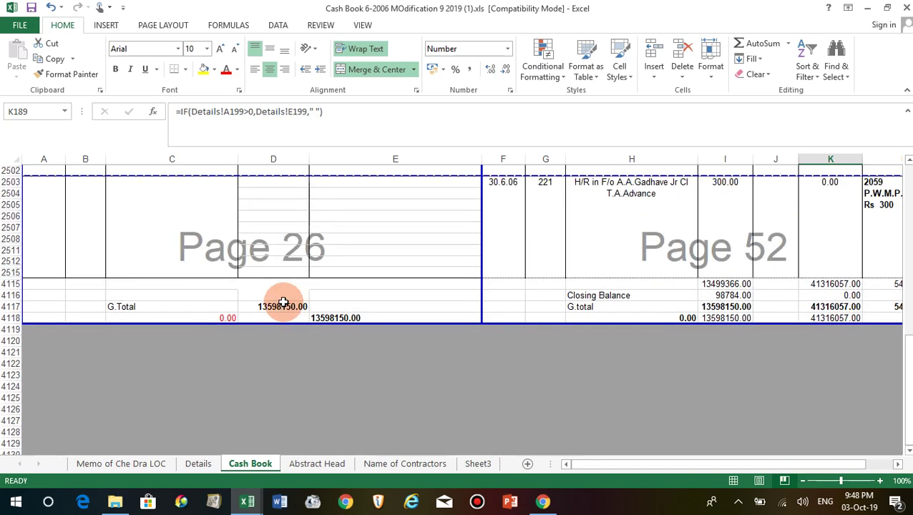
{"action": "scroll", "coordinate": [329, 214], "scroll_direction": "up", "scroll_amount": 1}
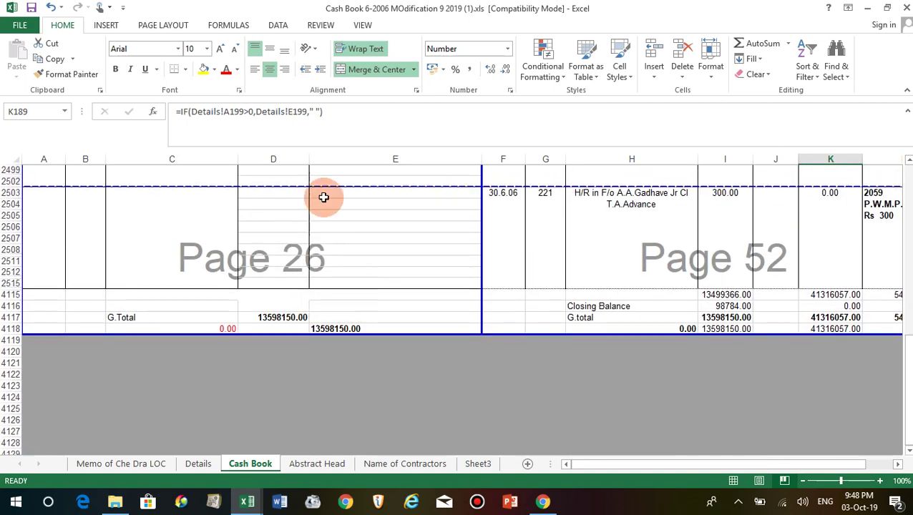
{"action": "left_click", "coordinate": [300, 317]}
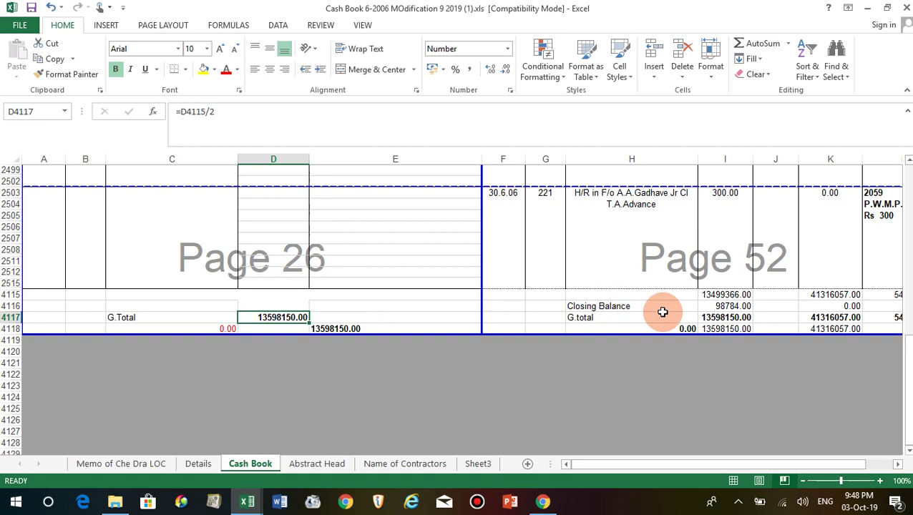
{"action": "left_click", "coordinate": [743, 294]}
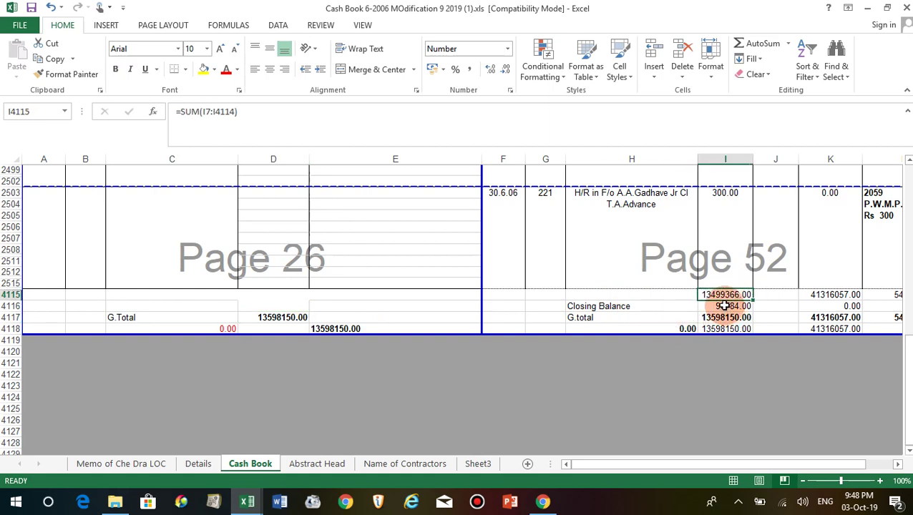
{"action": "left_click", "coordinate": [757, 295]}
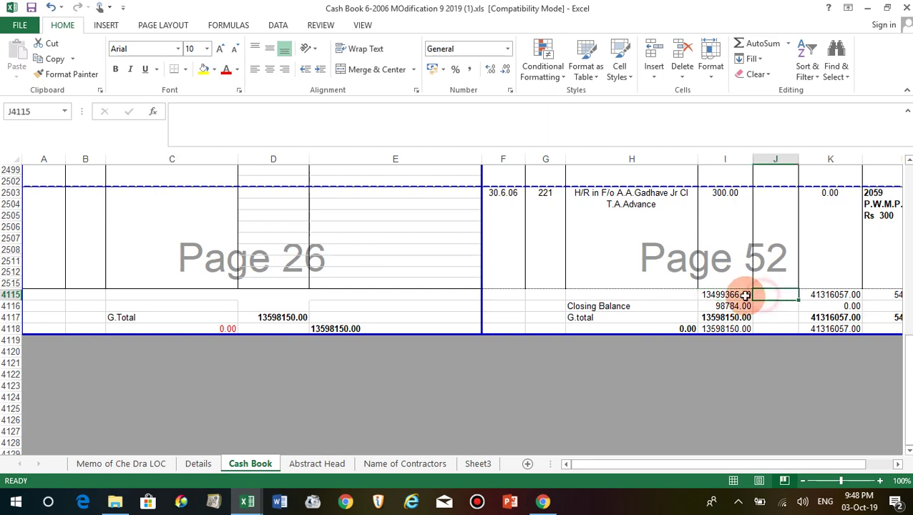
{"action": "left_click", "coordinate": [738, 296]}
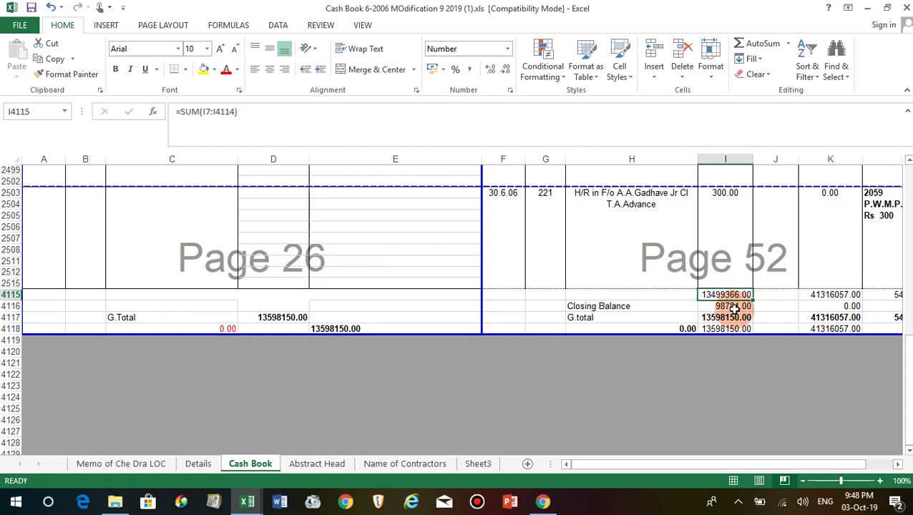
{"action": "left_click", "coordinate": [734, 307]}
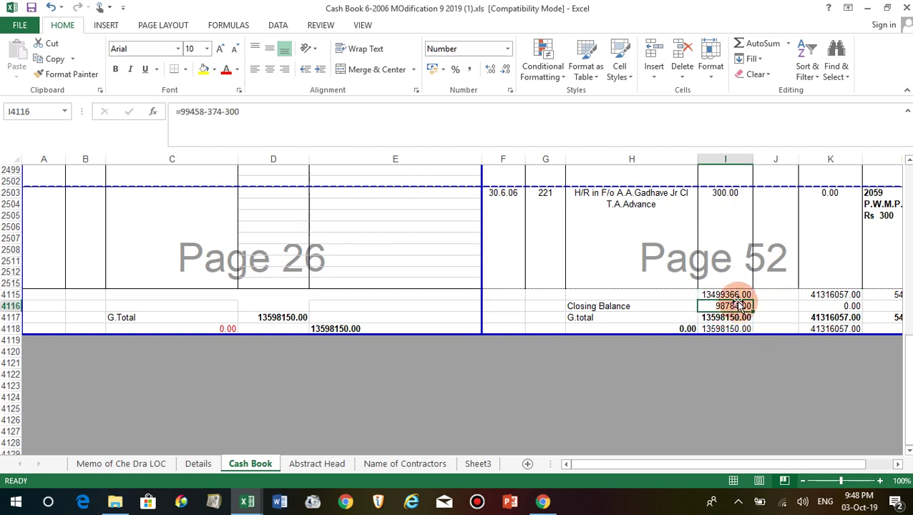
{"action": "left_click", "coordinate": [738, 294]}
{"action": "left_click", "coordinate": [729, 316]}
{"action": "left_click", "coordinate": [283, 316]}
{"action": "left_click", "coordinate": [726, 317]}
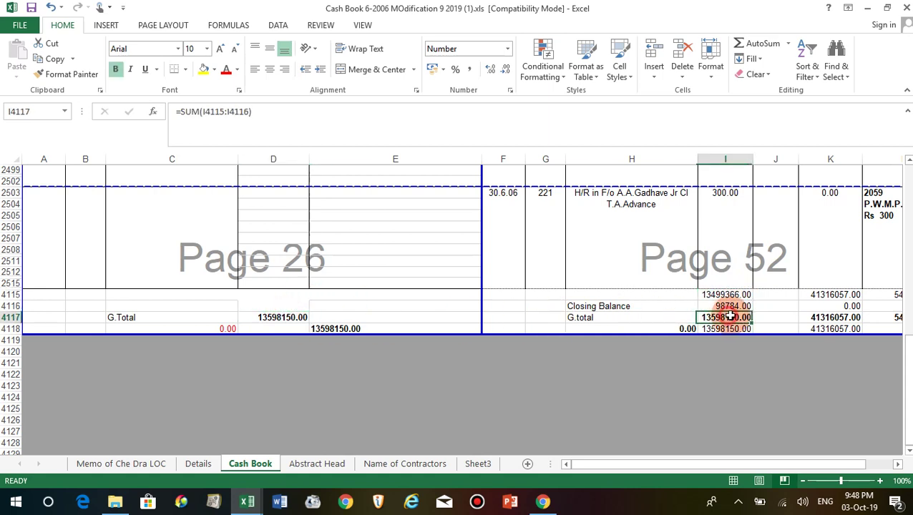
{"action": "double_click", "coordinate": [665, 328]}
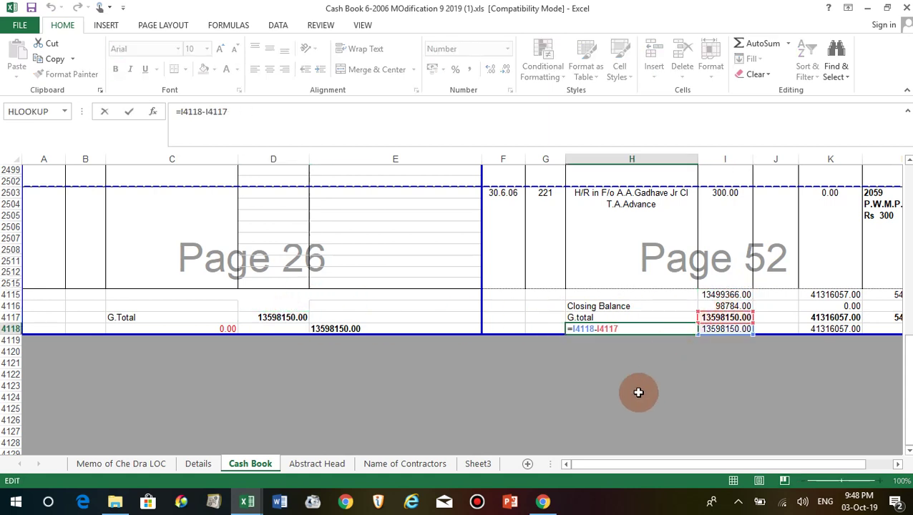
{"action": "key", "text": "Return"}
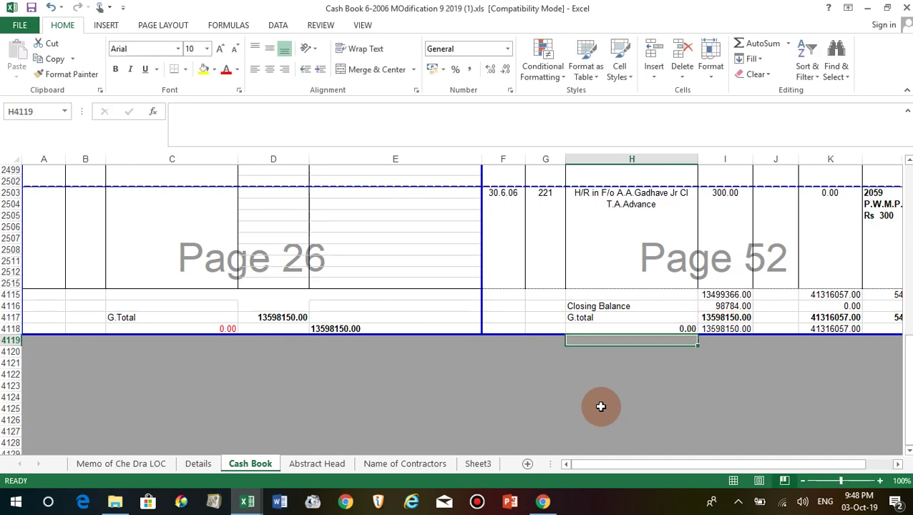
{"action": "key", "text": "Right"}
{"action": "key", "text": "Right"}
{"action": "key", "text": "Right"}
{"action": "key", "text": "Right"}
{"action": "key", "text": "Right"}
{"action": "key", "text": "Right"}
{"action": "key", "text": "Right"}
{"action": "left_click", "coordinate": [613, 294]}
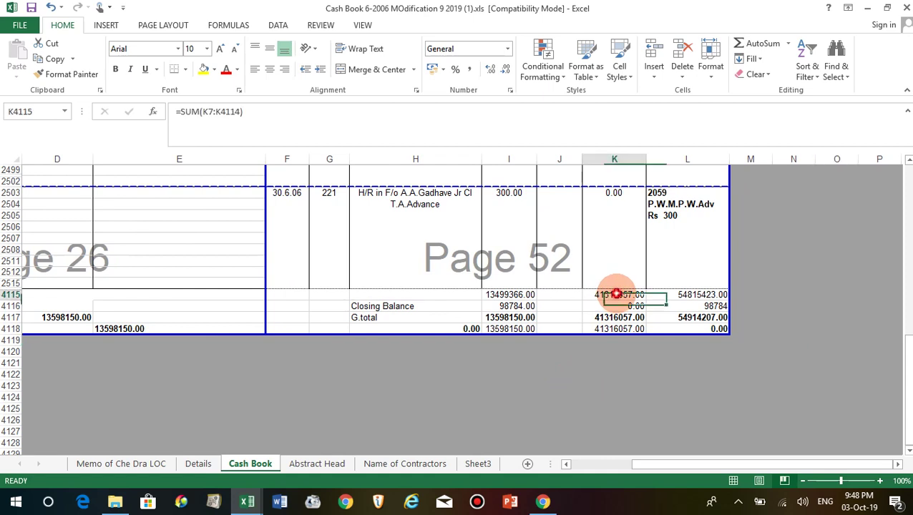
{"action": "left_click", "coordinate": [607, 318]}
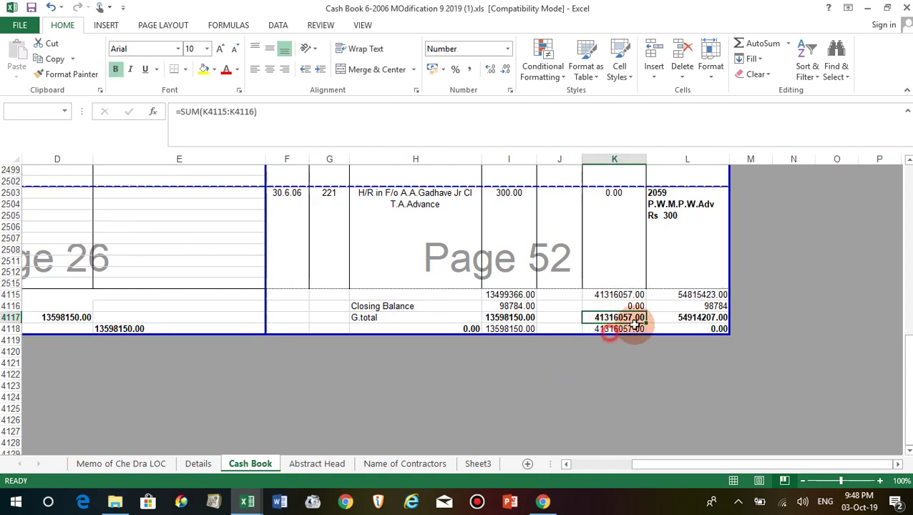
{"action": "left_click", "coordinate": [687, 295]}
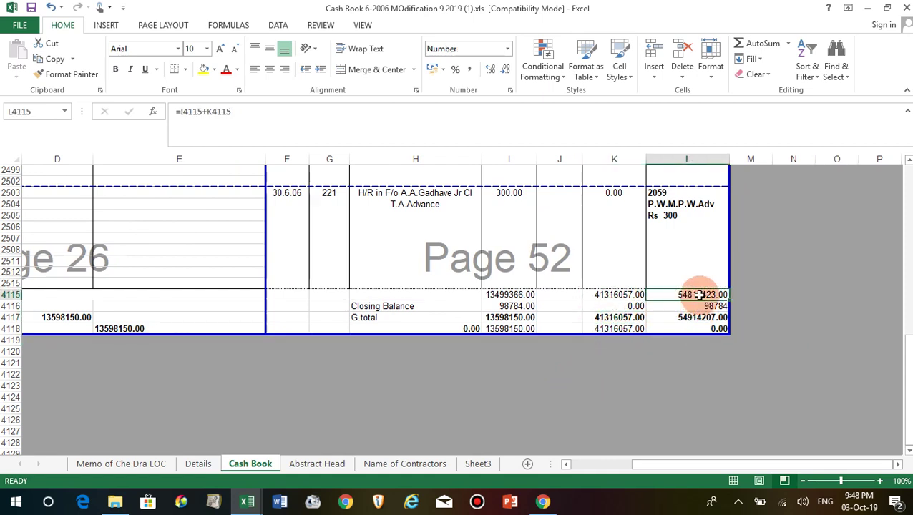
{"action": "left_click", "coordinate": [691, 319]}
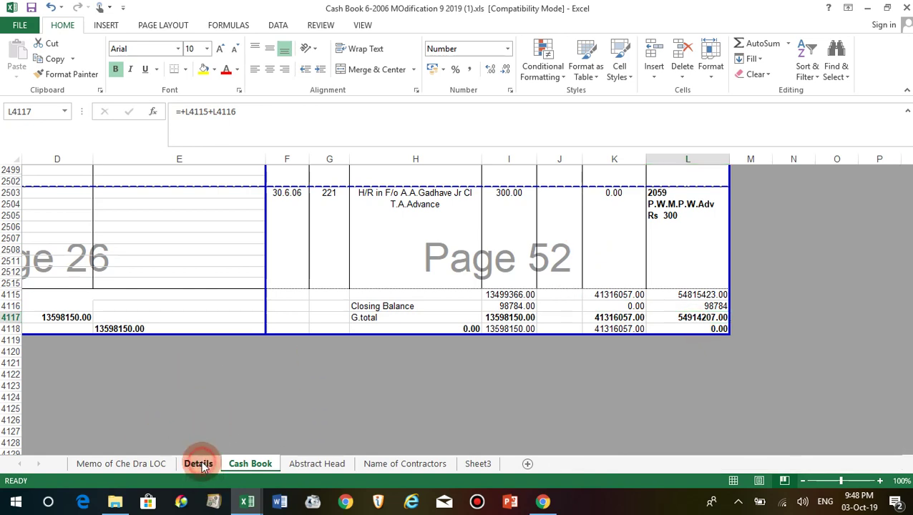
Jump to the last rows of the Details sheet data with Ctrl+End.
{"action": "left_click", "coordinate": [200, 464]}
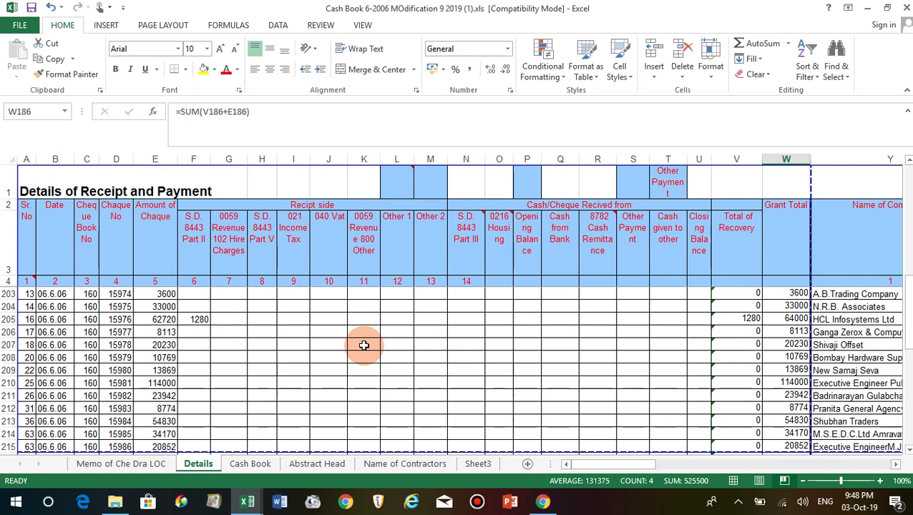
{"action": "key", "text": "ctrl+End"}
{"action": "left_click", "coordinate": [351, 352]}
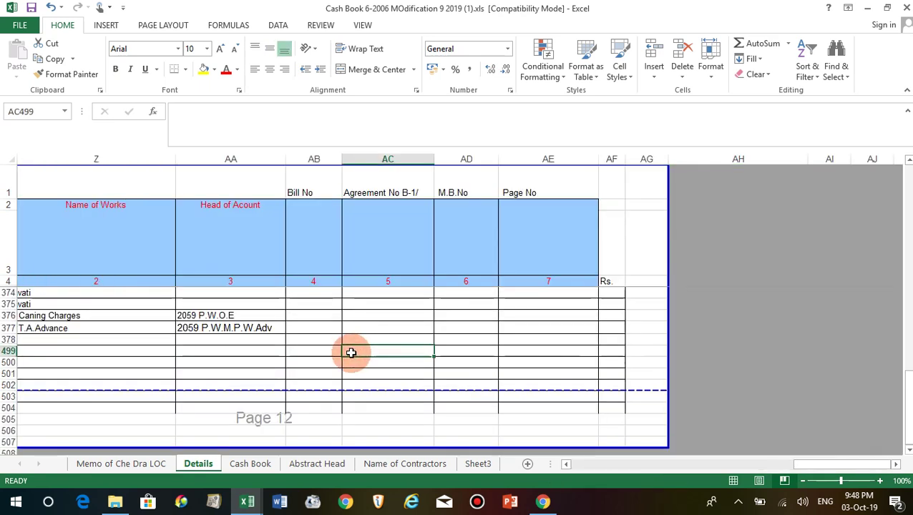
{"action": "key", "text": "Left"}
{"action": "key", "text": "Left"}
{"action": "key", "text": "Left"}
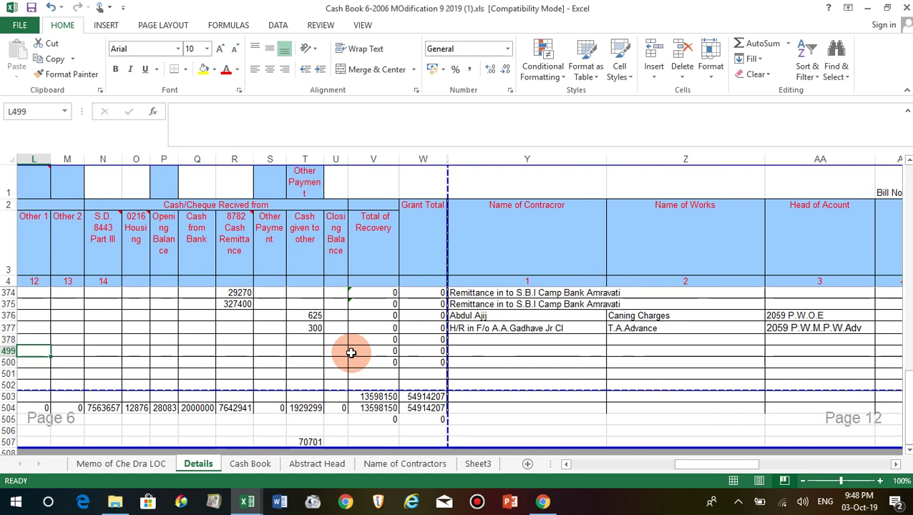
Check the Grant Total formula =SUM(V504+E504) in W504, then return to Cash Book.
{"action": "scroll", "coordinate": [351, 353], "scroll_direction": "down", "scroll_amount": 1}
{"action": "left_click", "coordinate": [373, 407]}
{"action": "key", "text": "Left"}
{"action": "key", "text": "Left"}
{"action": "key", "text": "Left"}
{"action": "key", "text": "Left"}
{"action": "key", "text": "Left"}
{"action": "key", "text": "Left"}
{"action": "key", "text": "Left"}
{"action": "key", "text": "Left"}
{"action": "key", "text": "Left"}
{"action": "key", "text": "Left"}
{"action": "key", "text": "Left"}
{"action": "key", "text": "Left"}
{"action": "key", "text": "Left"}
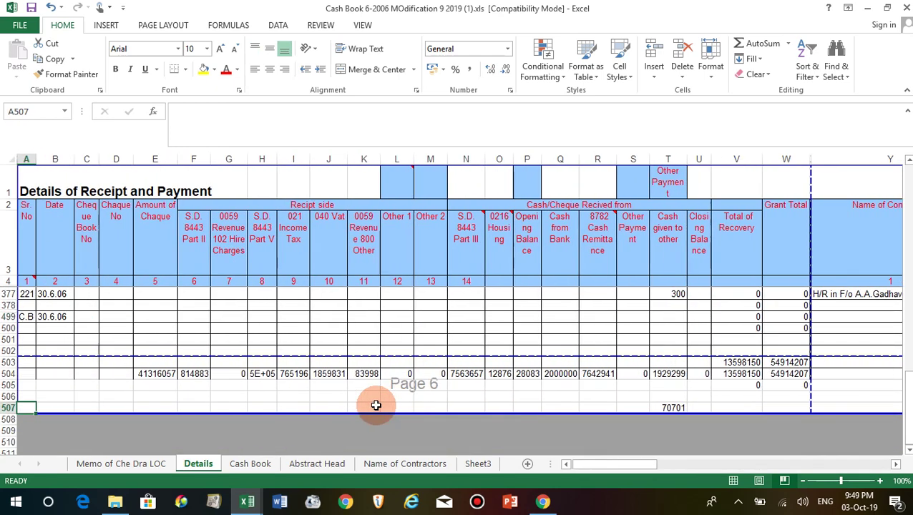
{"action": "left_click", "coordinate": [795, 373]}
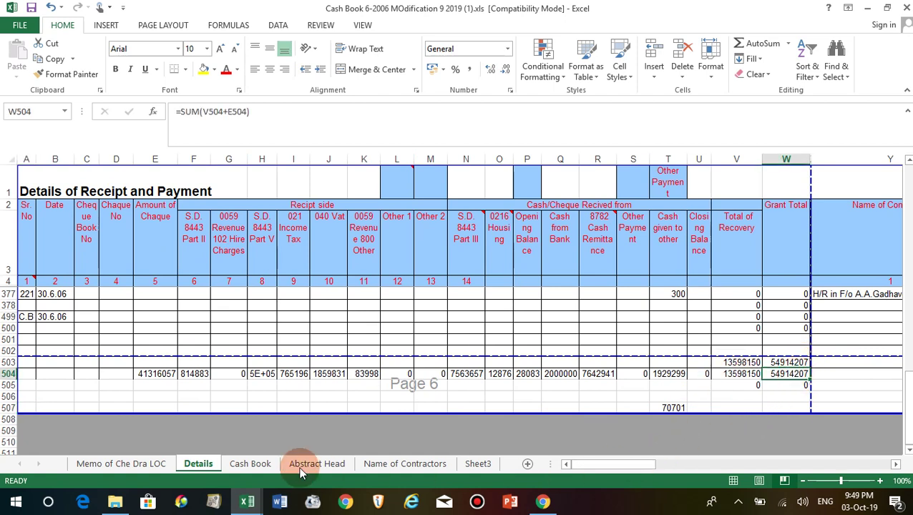
{"action": "left_click", "coordinate": [277, 469]}
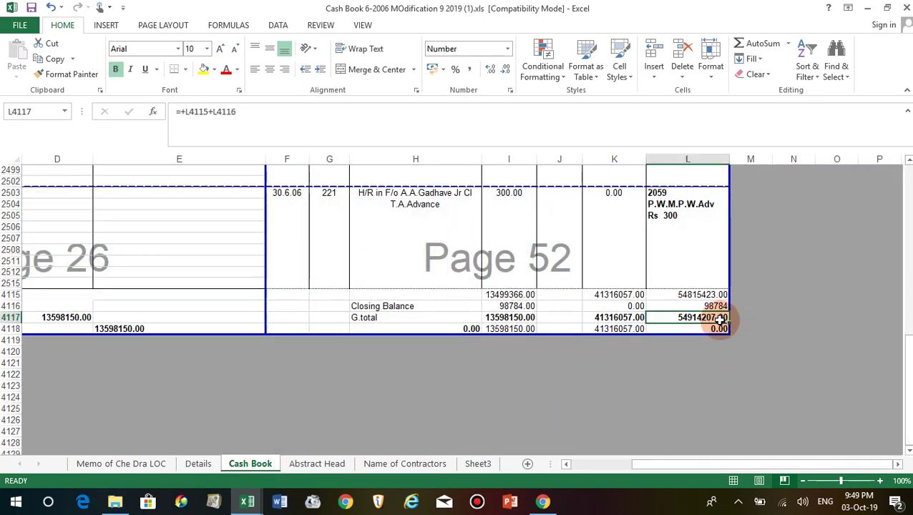
{"action": "left_click", "coordinate": [712, 294]}
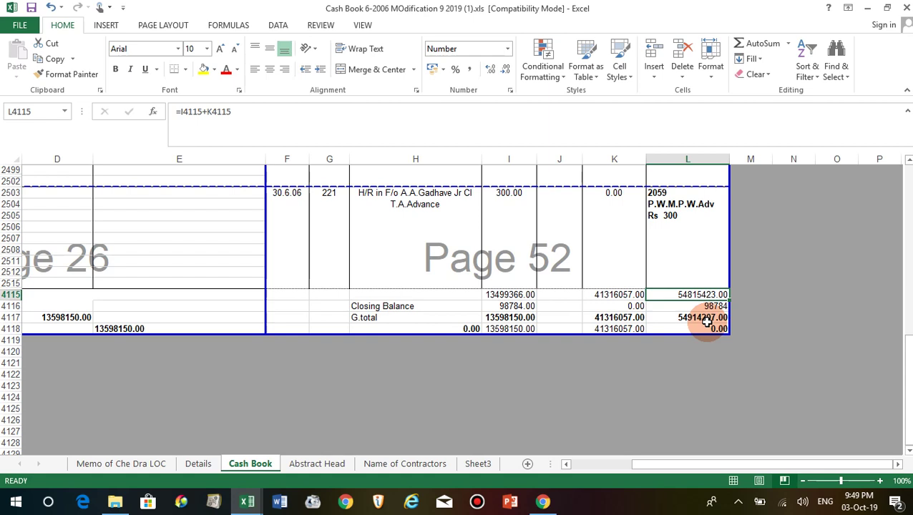
{"action": "left_click", "coordinate": [435, 260]}
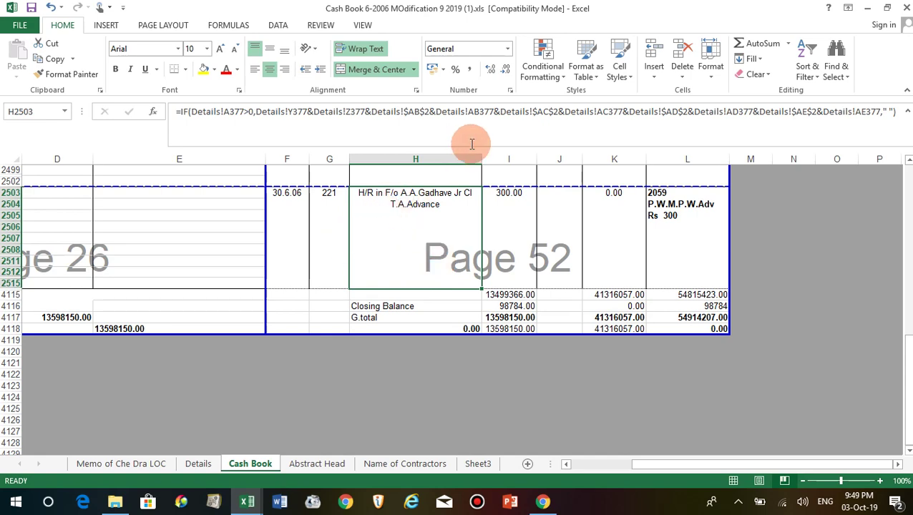
Unhide the blank Cash Book rows between 2515 and 4116.
{"action": "scroll", "coordinate": [452, 223], "scroll_direction": "up", "scroll_amount": 3}
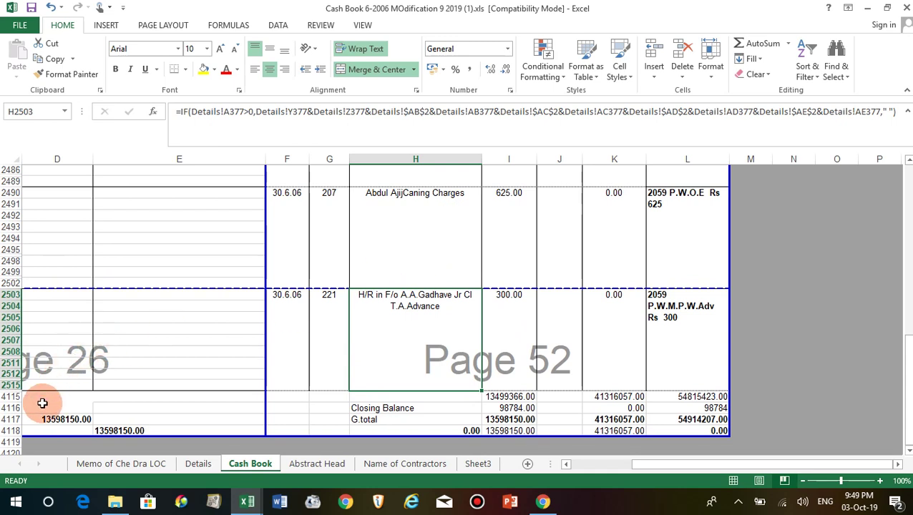
{"action": "left_click_drag", "start_coordinate": [13, 385], "coordinate": [8, 408]}
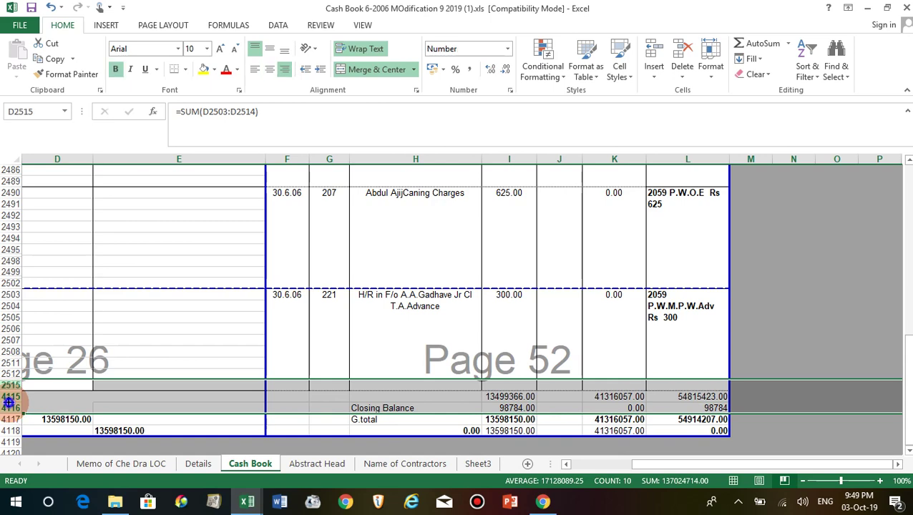
{"action": "right_click", "coordinate": [9, 407]}
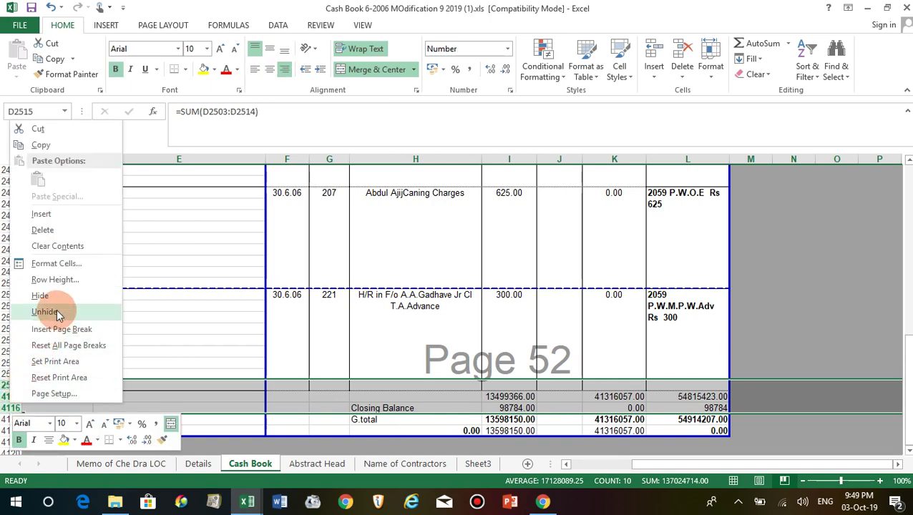
{"action": "left_click", "coordinate": [56, 311]}
Inspect the row 2516 formulas in columns F through L, then jump to the last used cell.
{"action": "scroll", "coordinate": [500, 379], "scroll_direction": "down", "scroll_amount": 2}
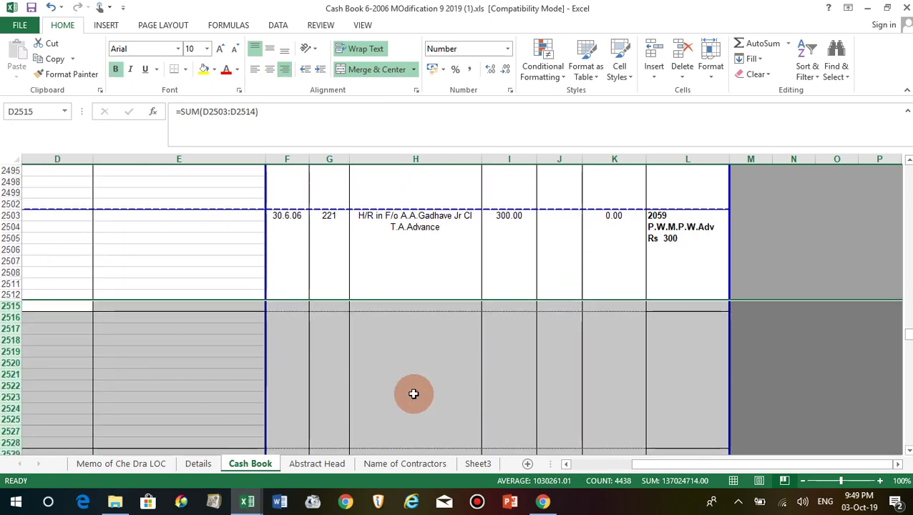
{"action": "left_click", "coordinate": [293, 362]}
{"action": "left_click", "coordinate": [396, 363]}
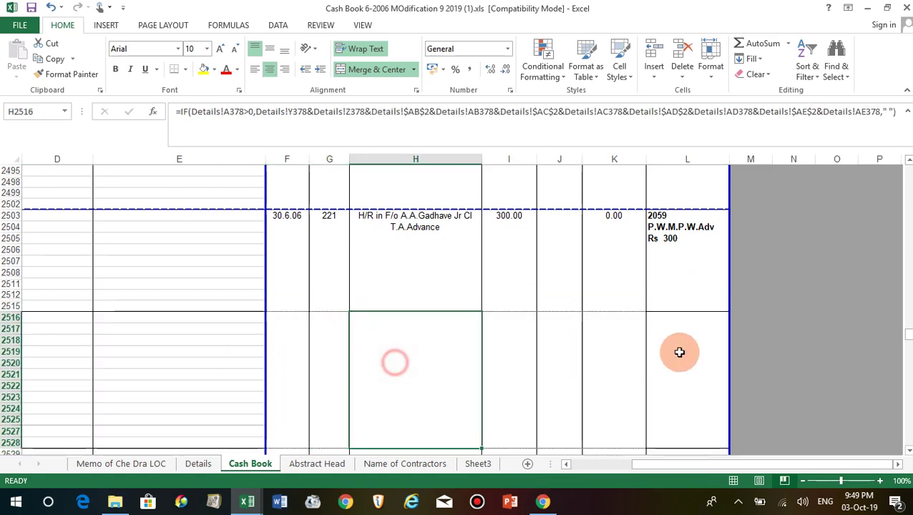
{"action": "left_click", "coordinate": [678, 355]}
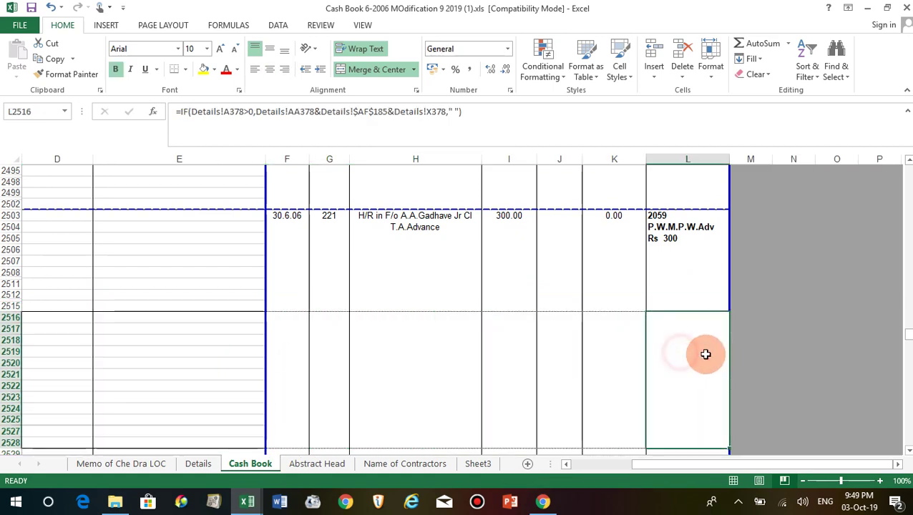
{"action": "left_click", "coordinate": [614, 368]}
{"action": "left_click", "coordinate": [560, 377]}
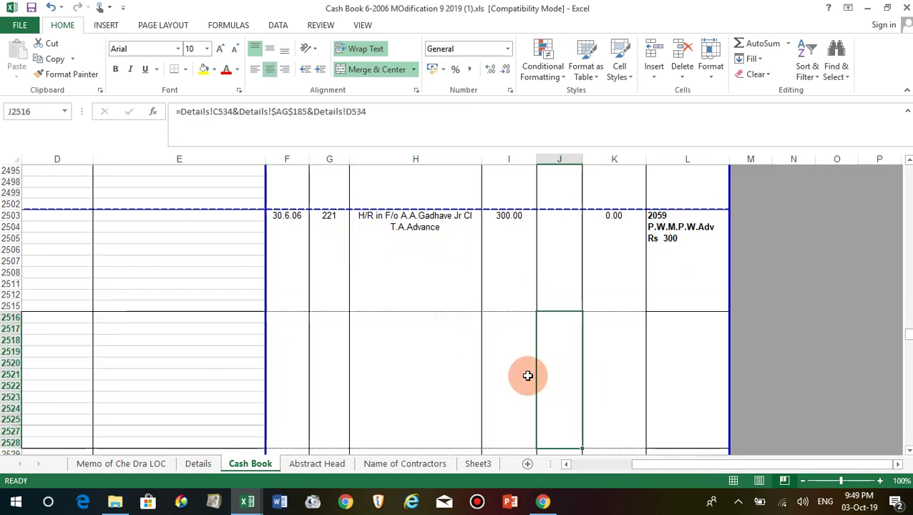
{"action": "left_click", "coordinate": [513, 377]}
{"action": "left_click", "coordinate": [395, 377]}
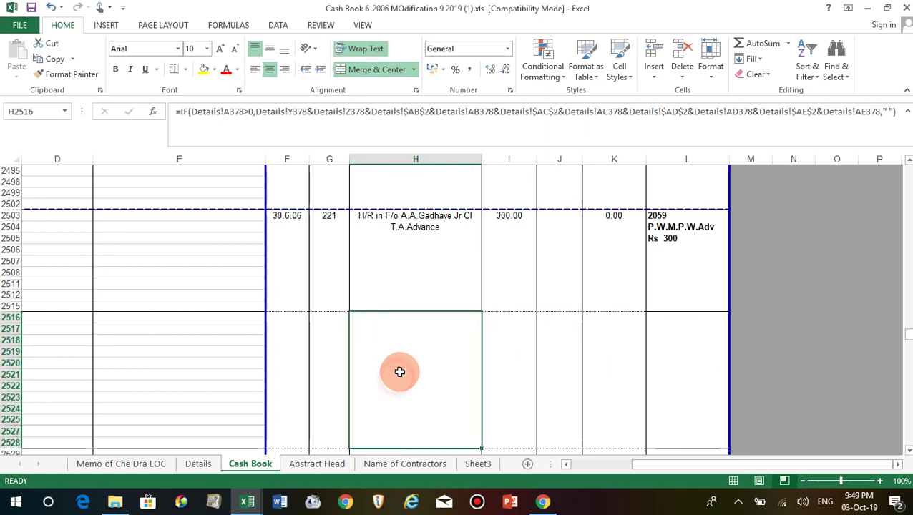
{"action": "left_click", "coordinate": [306, 387]}
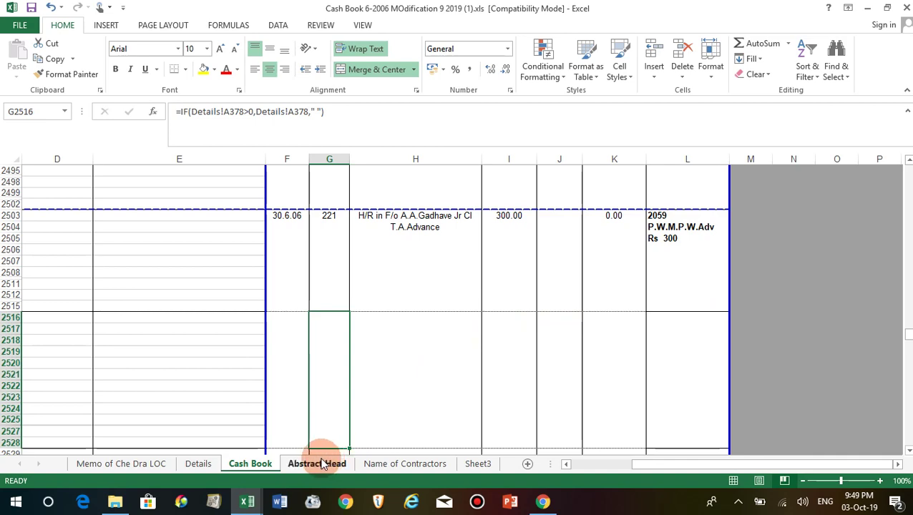
{"action": "scroll", "coordinate": [278, 437], "scroll_direction": "down", "scroll_amount": 3}
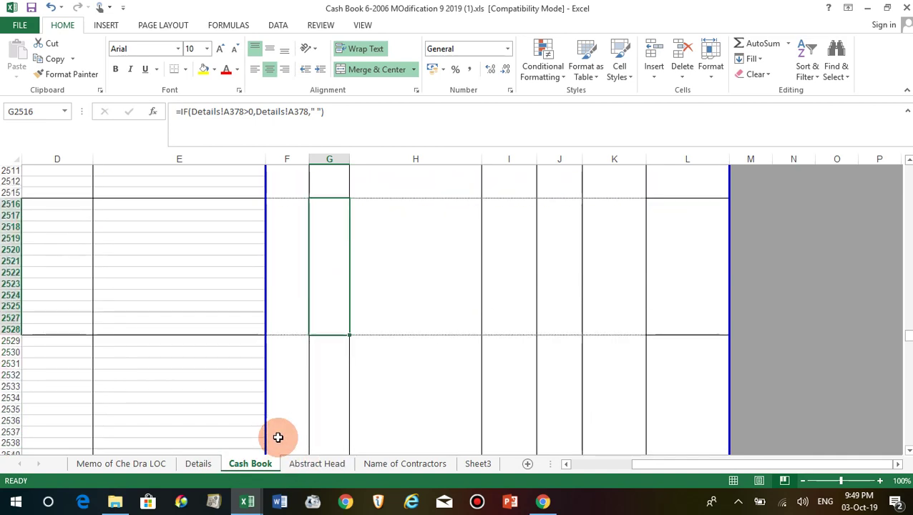
{"action": "key", "text": "ctrl+End"}
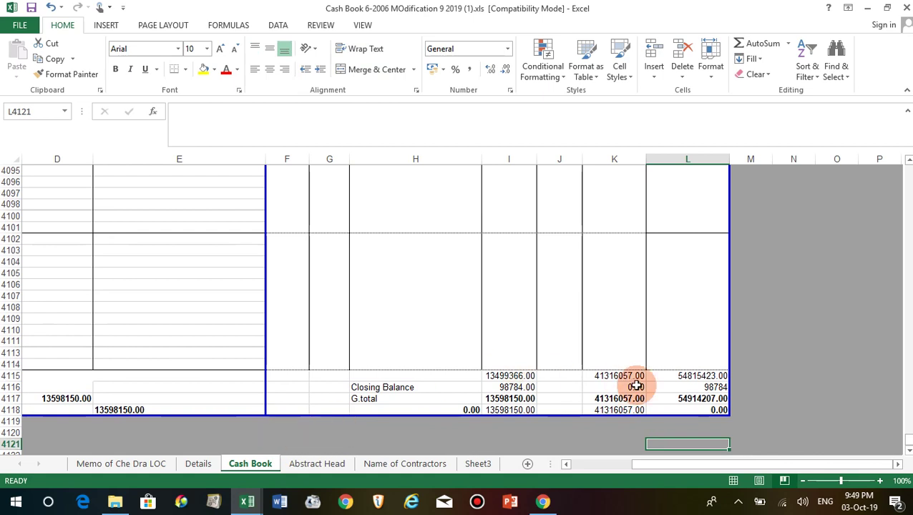
Trace the L4117 and K4118 grand totals to the Details sheet's E504 SUM total.
{"action": "left_click", "coordinate": [698, 399]}
{"action": "left_click", "coordinate": [625, 412]}
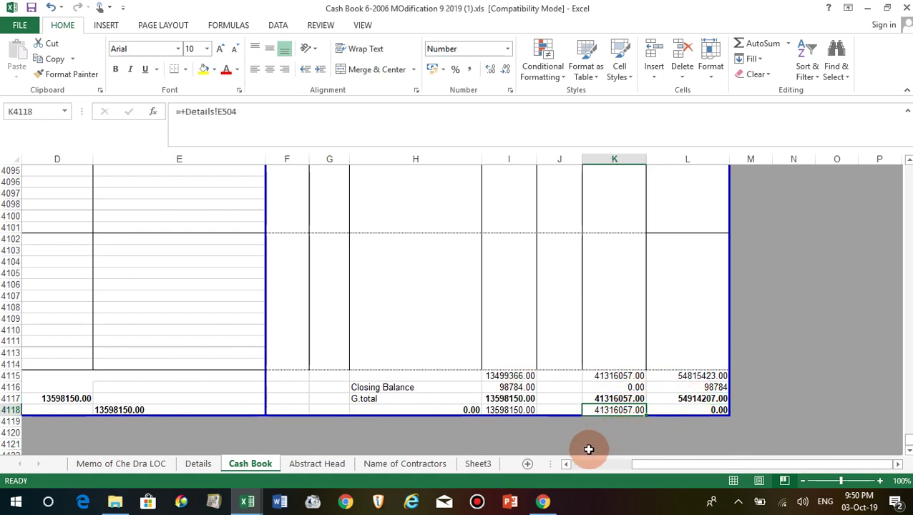
{"action": "left_click", "coordinate": [198, 463]}
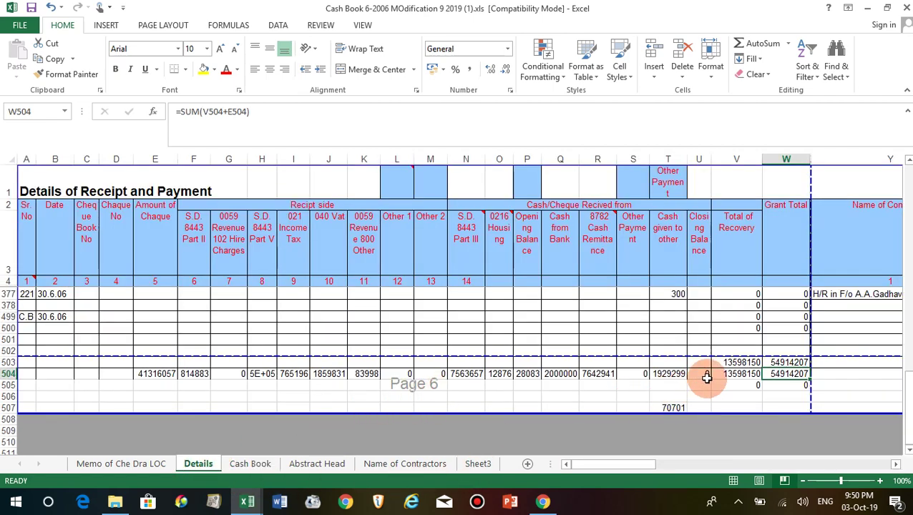
{"action": "left_click", "coordinate": [143, 375]}
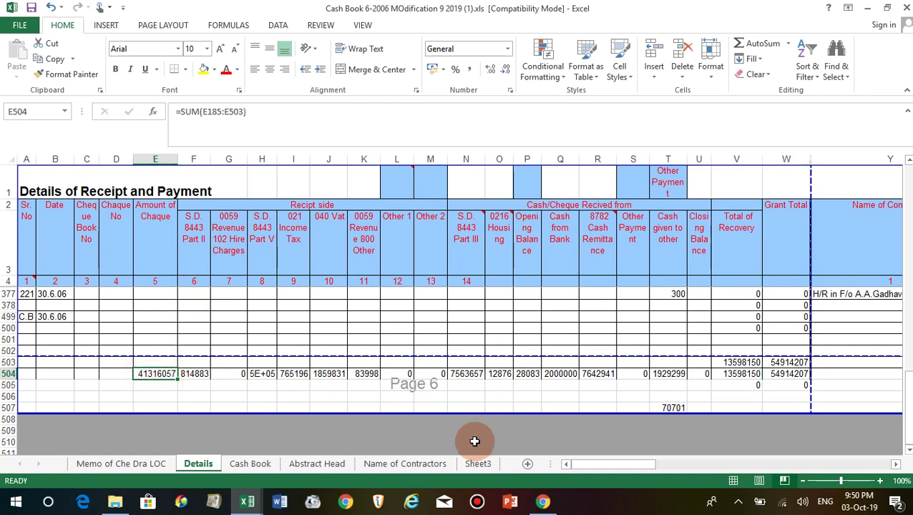
Back on Cash Book, inspect the I4115 SUM total and the G4102 formula.
{"action": "left_click", "coordinate": [249, 463]}
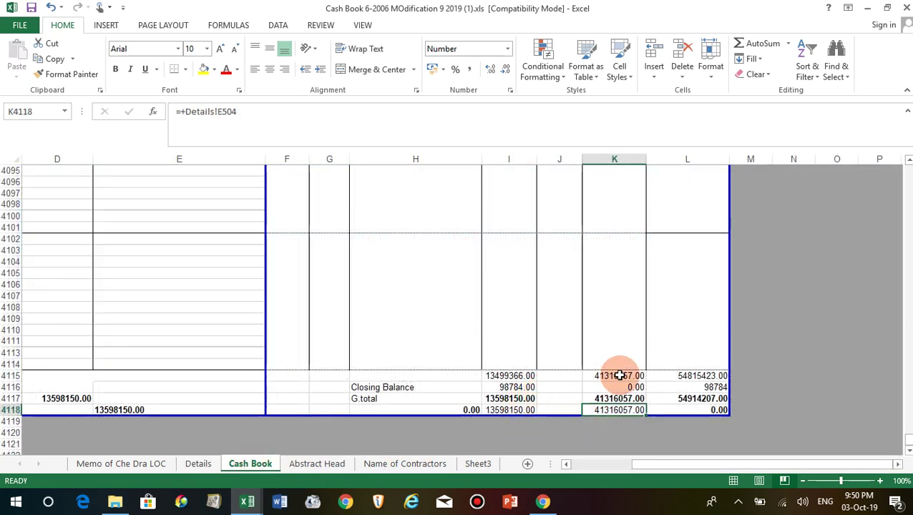
{"action": "left_click", "coordinate": [519, 376]}
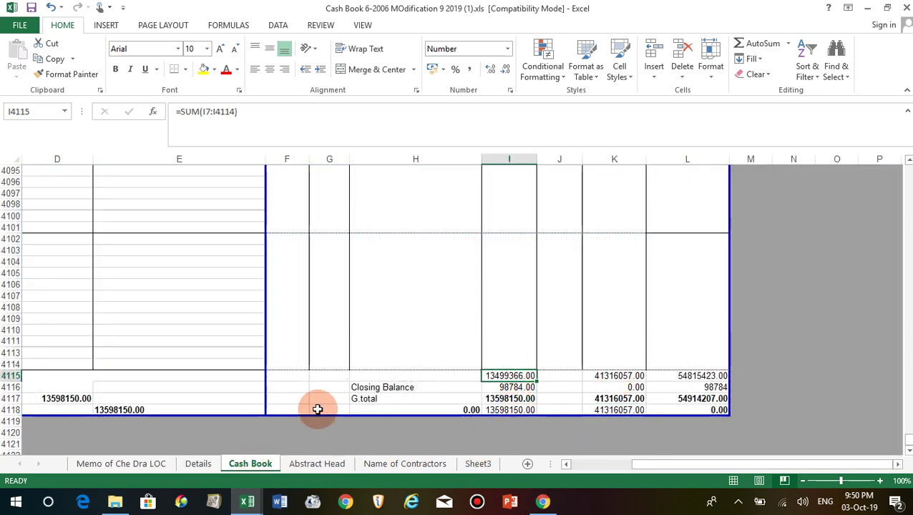
{"action": "left_click", "coordinate": [349, 359]}
{"action": "scroll", "coordinate": [348, 359], "scroll_direction": "up", "scroll_amount": 15}
{"action": "scroll", "coordinate": [348, 359], "scroll_direction": "up", "scroll_amount": 10}
{"action": "scroll", "coordinate": [348, 359], "scroll_direction": "up", "scroll_amount": 12}
{"action": "scroll", "coordinate": [348, 359], "scroll_direction": "up", "scroll_amount": 11}
{"action": "scroll", "coordinate": [348, 359], "scroll_direction": "up", "scroll_amount": 11}
{"action": "scroll", "coordinate": [348, 359], "scroll_direction": "up", "scroll_amount": 13}
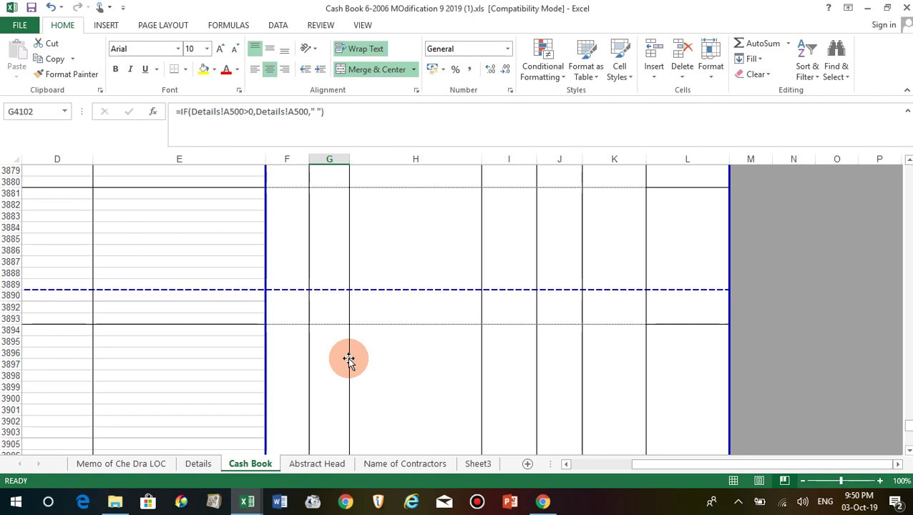
Check the row 3894 formulas in columns G, H and F, then show the Details sheet.
{"action": "left_click", "coordinate": [348, 360]}
{"action": "left_click", "coordinate": [381, 360]}
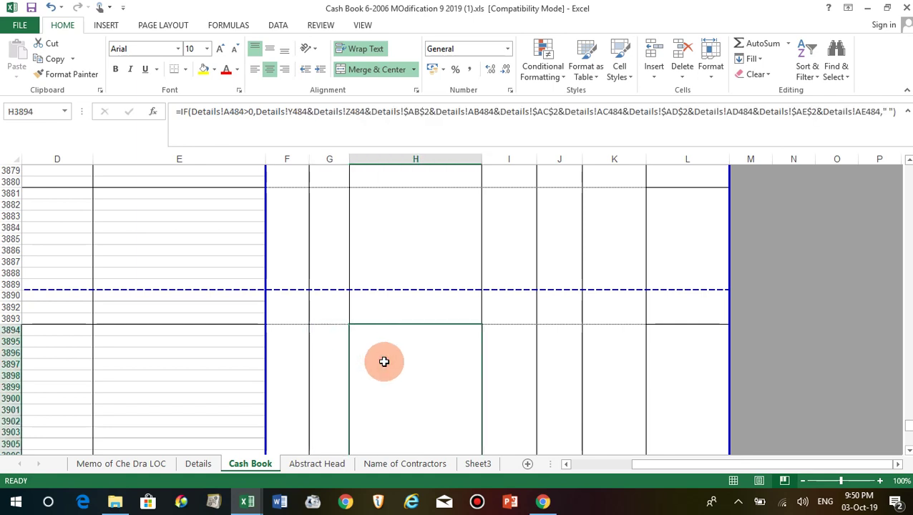
{"action": "key", "text": "Left"}
{"action": "key", "text": "Home"}
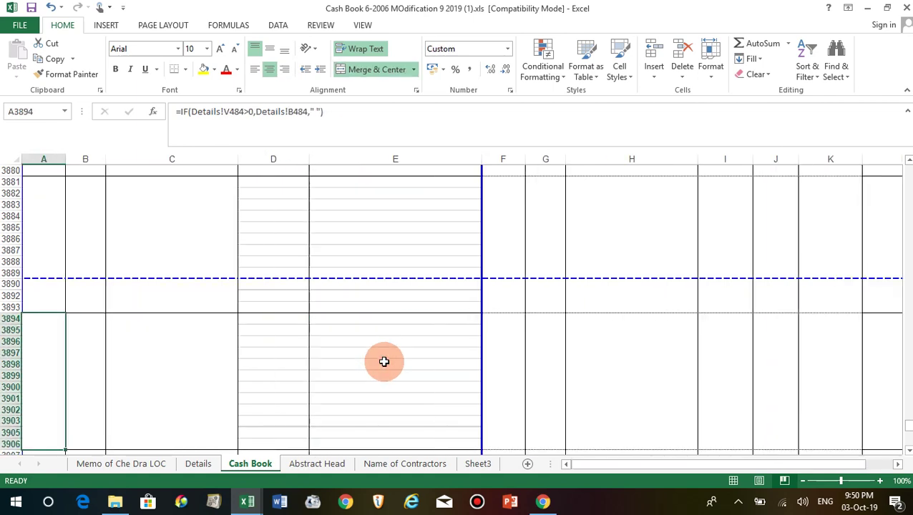
{"action": "left_click", "coordinate": [199, 464]}
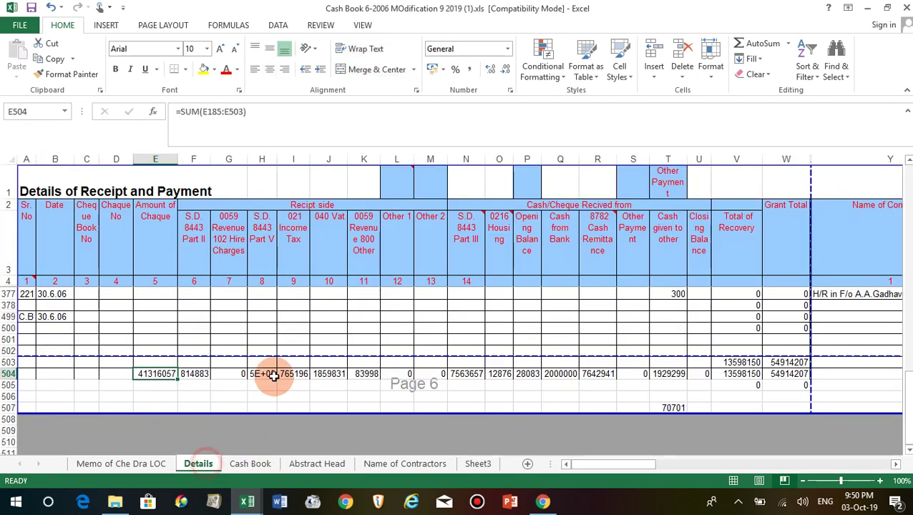
{"action": "left_click", "coordinate": [391, 313]}
{"action": "scroll", "coordinate": [391, 314], "scroll_direction": "up", "scroll_amount": 5}
{"action": "scroll", "coordinate": [214, 336], "scroll_direction": "up", "scroll_amount": 1}
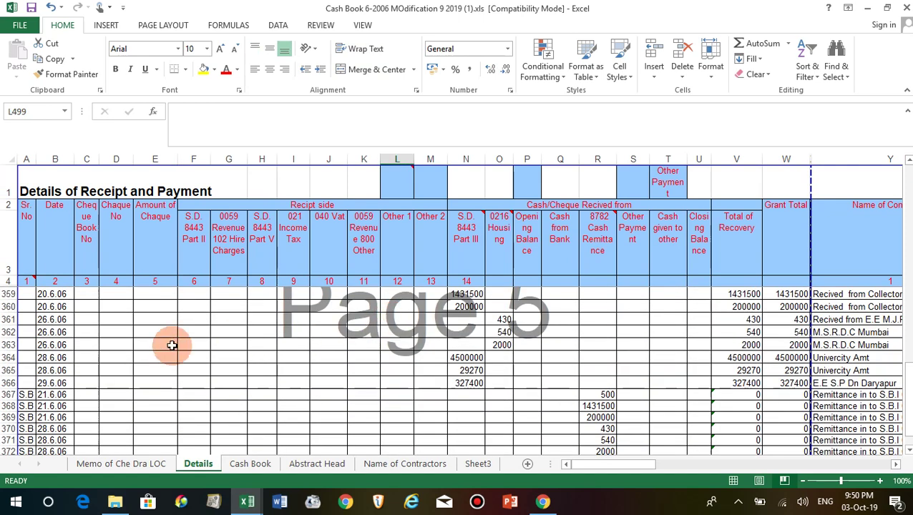
{"action": "scroll", "coordinate": [131, 349], "scroll_direction": "down", "scroll_amount": 3}
{"action": "scroll", "coordinate": [131, 349], "scroll_direction": "down", "scroll_amount": 3}
{"action": "scroll", "coordinate": [122, 361], "scroll_direction": "up", "scroll_amount": 5}
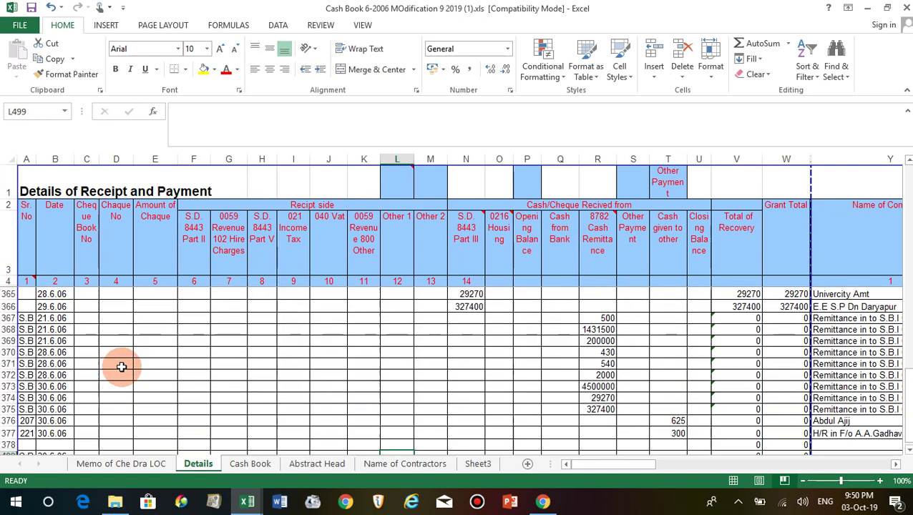
{"action": "scroll", "coordinate": [143, 419], "scroll_direction": "down", "scroll_amount": 4}
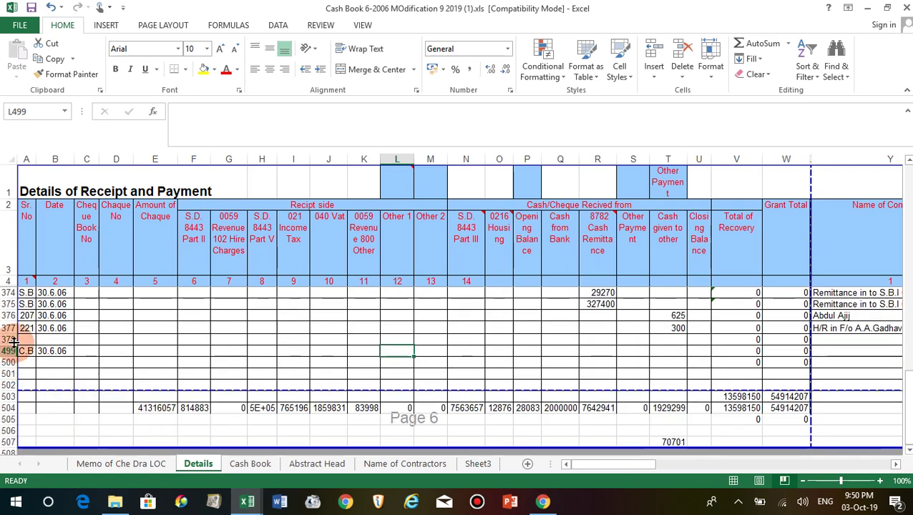
{"action": "left_click", "coordinate": [10, 339]}
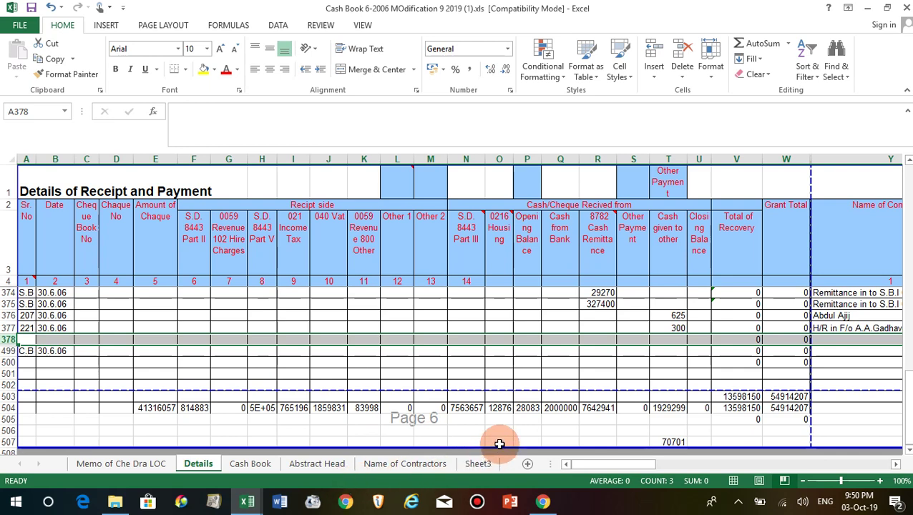
{"action": "left_click", "coordinate": [46, 374]}
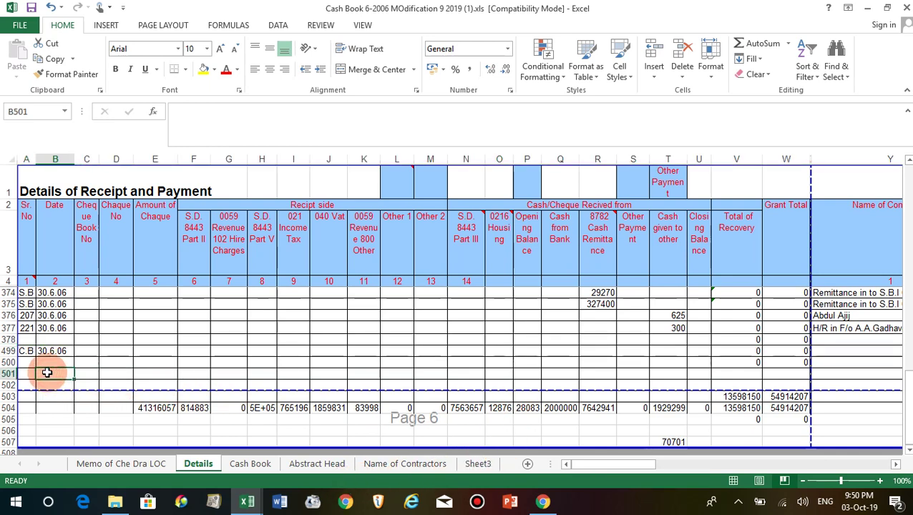
{"action": "scroll", "coordinate": [58, 350], "scroll_direction": "up", "scroll_amount": 3}
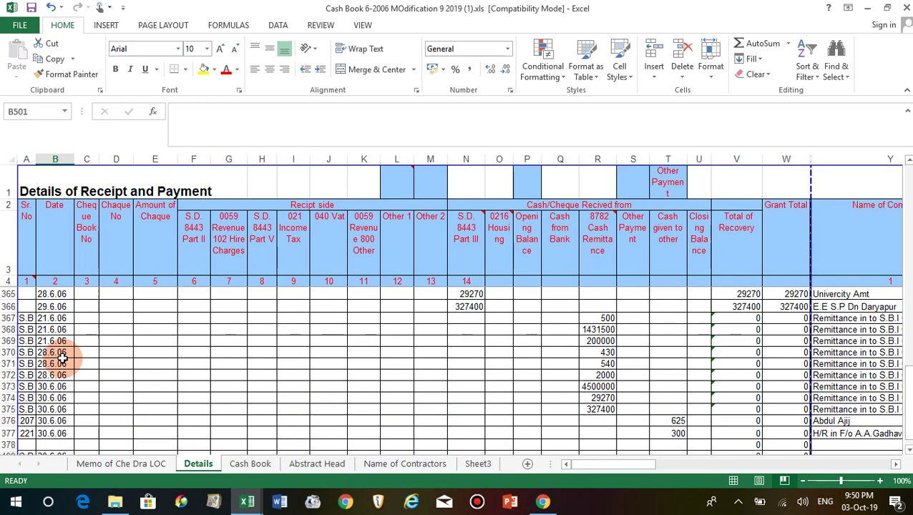
{"action": "left_click", "coordinate": [25, 318]}
{"action": "left_click", "coordinate": [23, 363]}
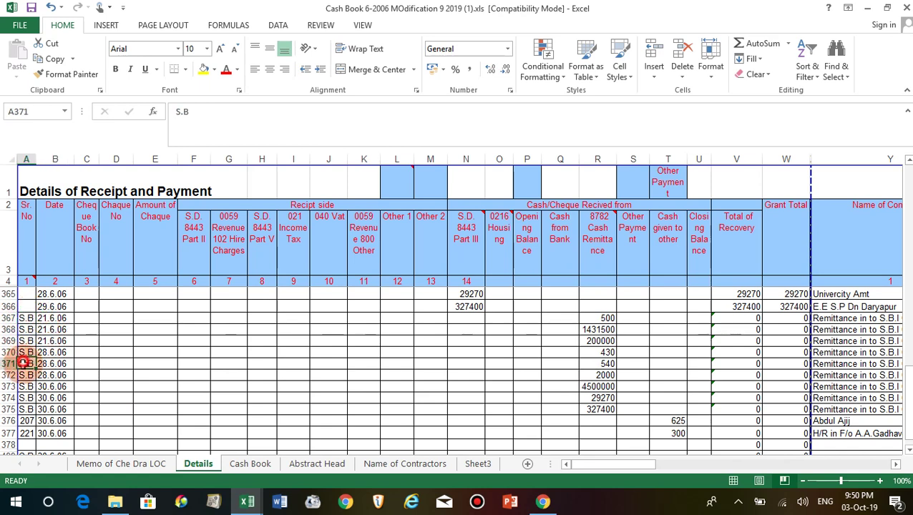
{"action": "left_click", "coordinate": [26, 435]}
{"action": "scroll", "coordinate": [53, 431], "scroll_direction": "up", "scroll_amount": 3}
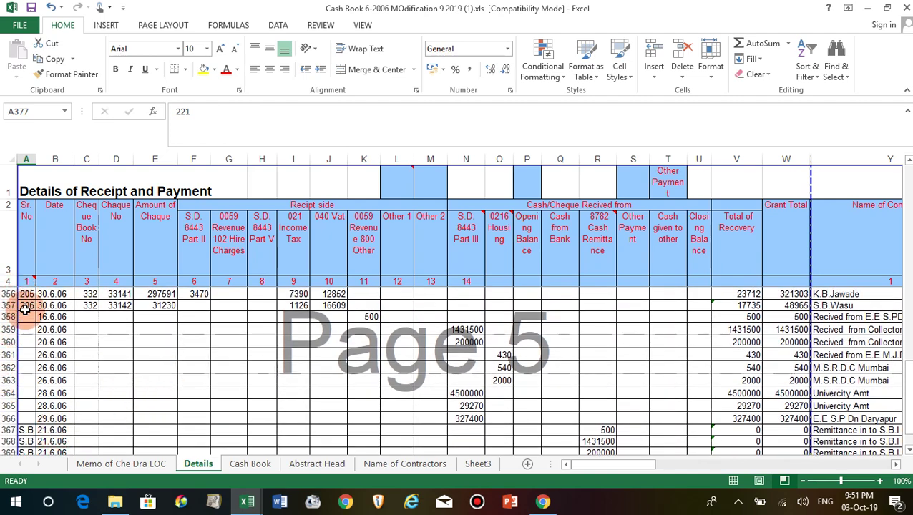
{"action": "scroll", "coordinate": [25, 306], "scroll_direction": "down", "scroll_amount": 2}
{"action": "scroll", "coordinate": [22, 390], "scroll_direction": "up", "scroll_amount": 3}
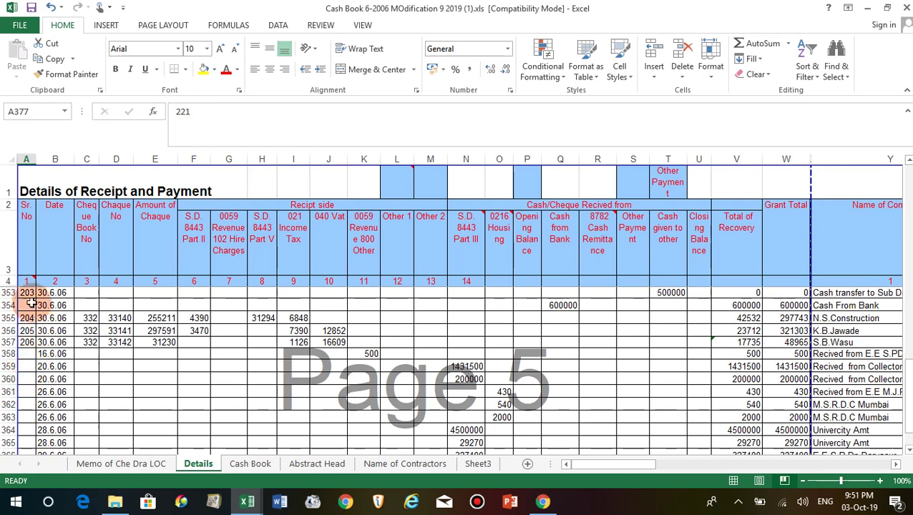
{"action": "scroll", "coordinate": [26, 375], "scroll_direction": "down", "scroll_amount": 3}
{"action": "scroll", "coordinate": [26, 377], "scroll_direction": "down", "scroll_amount": 1}
{"action": "scroll", "coordinate": [32, 393], "scroll_direction": "down", "scroll_amount": 2}
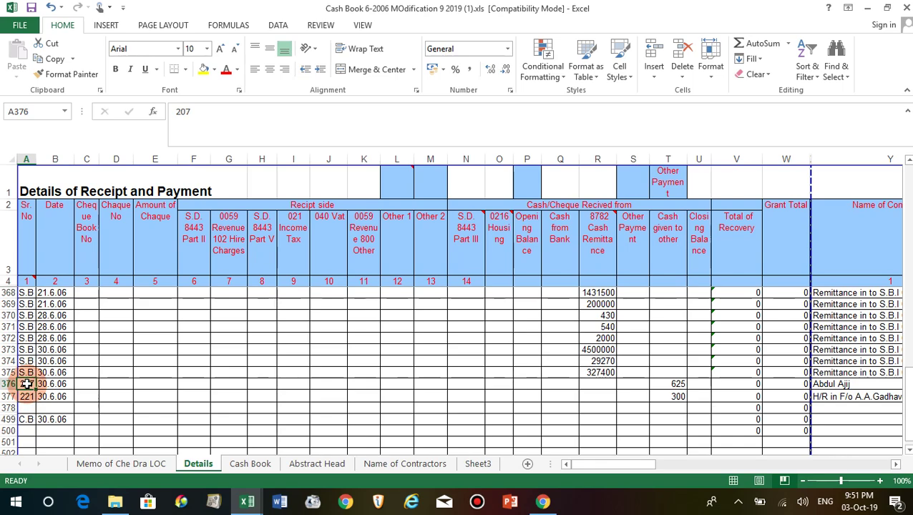
{"action": "scroll", "coordinate": [26, 384], "scroll_direction": "up", "scroll_amount": 12}
{"action": "scroll", "coordinate": [26, 384], "scroll_direction": "up", "scroll_amount": 20}
{"action": "scroll", "coordinate": [25, 384], "scroll_direction": "up", "scroll_amount": 10}
{"action": "scroll", "coordinate": [25, 383], "scroll_direction": "up", "scroll_amount": 19}
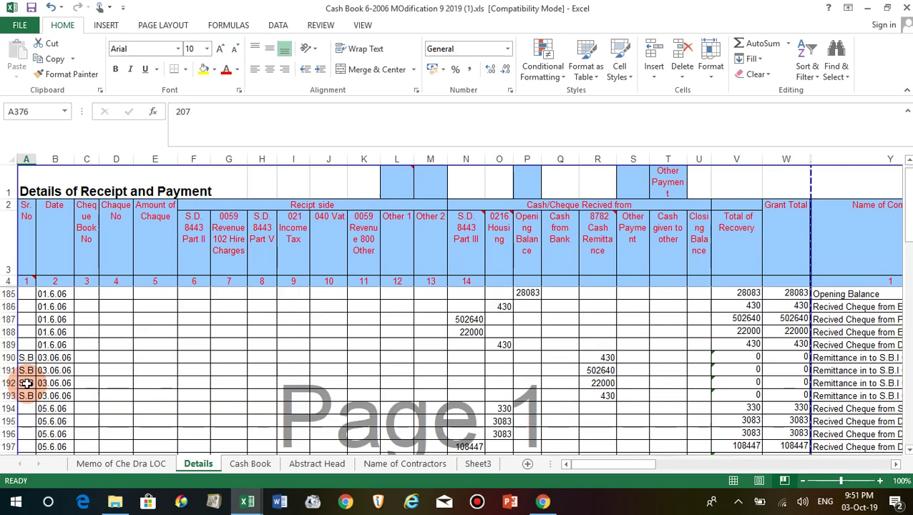
{"action": "left_click", "coordinate": [356, 350]}
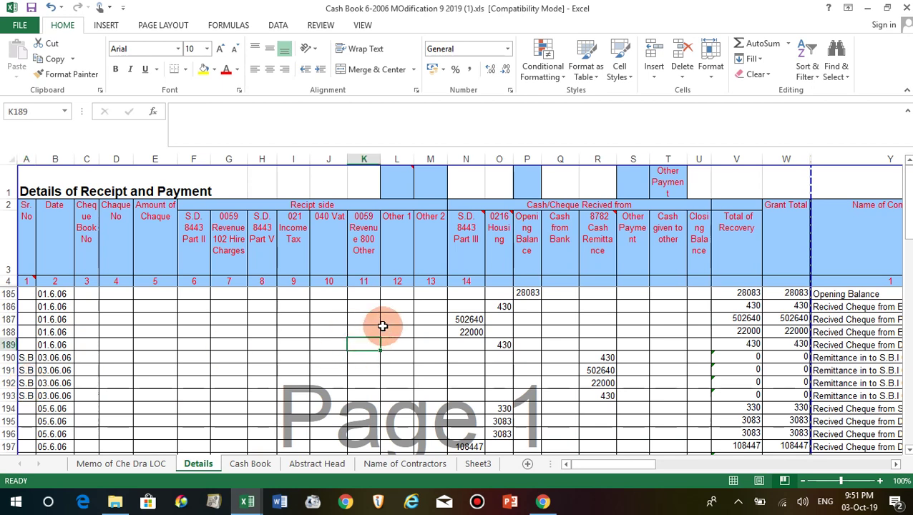
{"action": "left_click", "coordinate": [384, 324]}
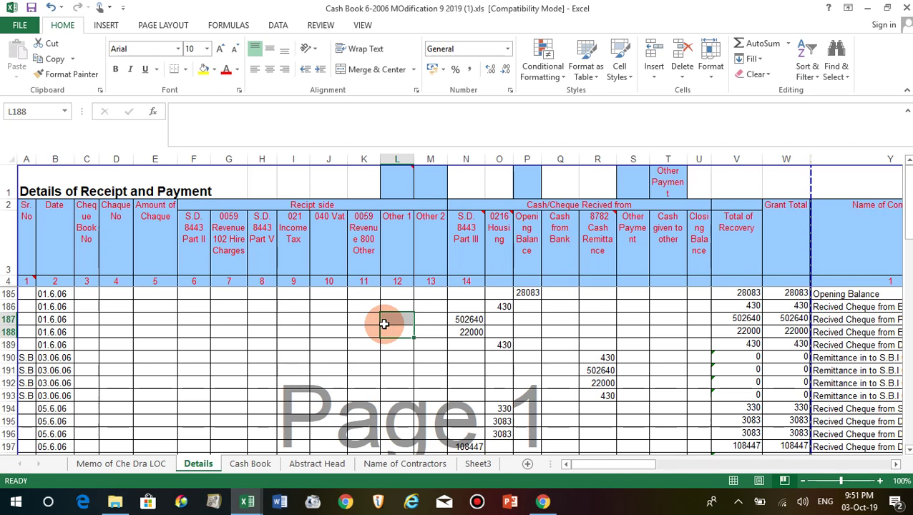
{"action": "left_click", "coordinate": [336, 333]}
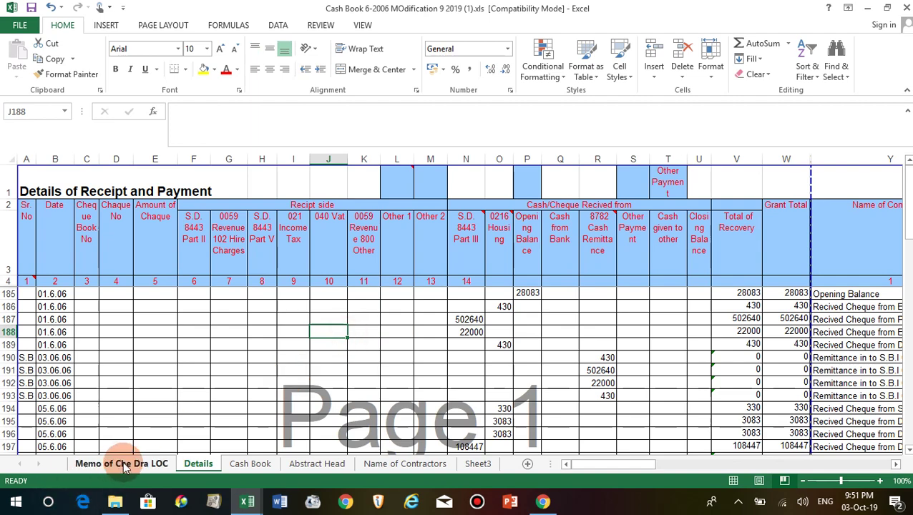
Switch to the Memo of Che Dra LOC sheet and scroll through its cheque entries.
{"action": "left_click", "coordinate": [133, 465]}
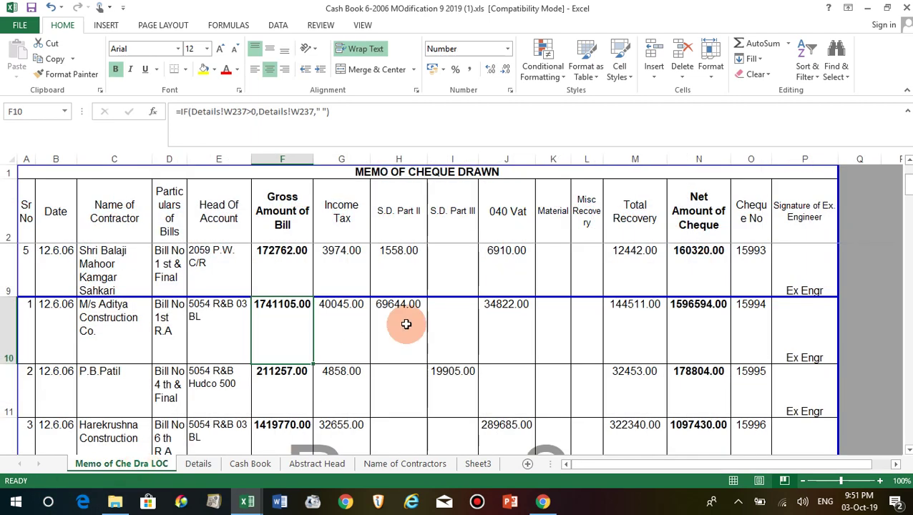
{"action": "scroll", "coordinate": [407, 323], "scroll_direction": "up", "scroll_amount": 2}
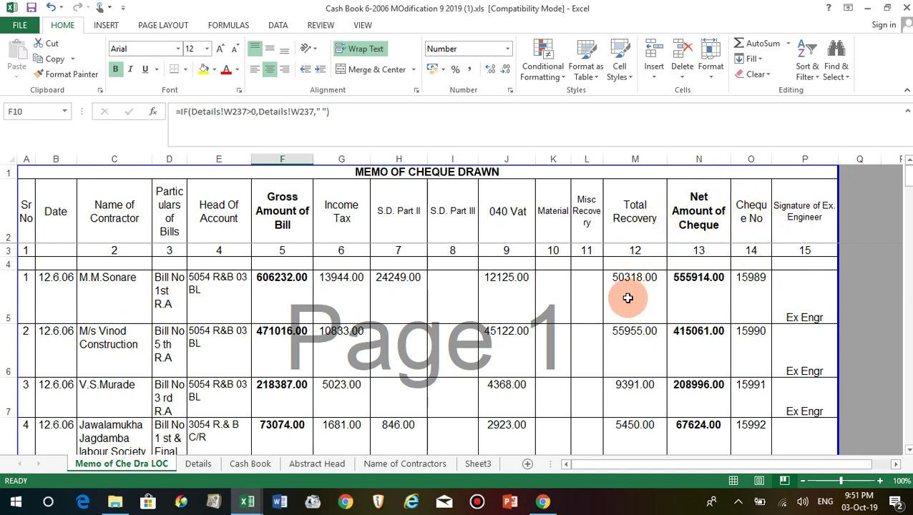
{"action": "scroll", "coordinate": [632, 295], "scroll_direction": "down", "scroll_amount": 4}
{"action": "scroll", "coordinate": [632, 320], "scroll_direction": "down", "scroll_amount": 5}
{"action": "scroll", "coordinate": [635, 350], "scroll_direction": "down", "scroll_amount": 8}
{"action": "scroll", "coordinate": [634, 350], "scroll_direction": "down", "scroll_amount": 5}
{"action": "scroll", "coordinate": [634, 350], "scroll_direction": "down", "scroll_amount": 15}
{"action": "scroll", "coordinate": [635, 350], "scroll_direction": "down", "scroll_amount": 8}
{"action": "scroll", "coordinate": [636, 351], "scroll_direction": "down", "scroll_amount": 4}
{"action": "scroll", "coordinate": [634, 350], "scroll_direction": "down", "scroll_amount": 8}
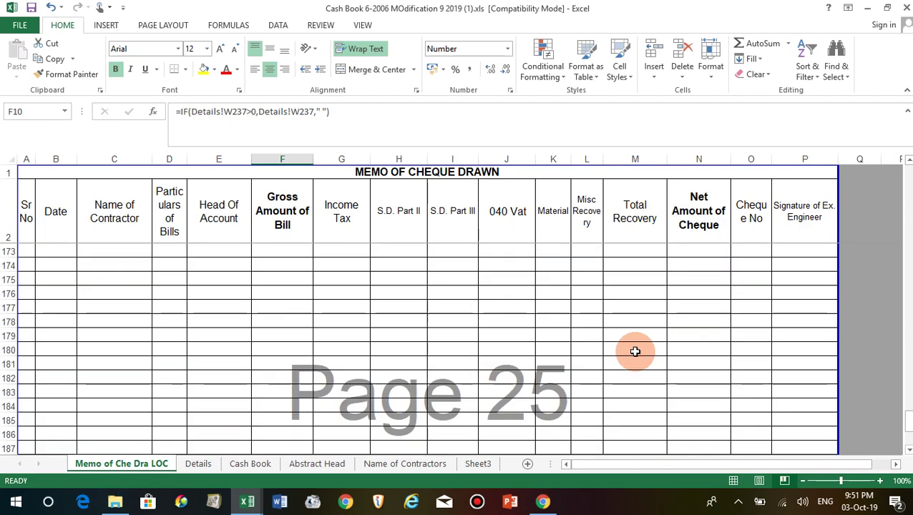
{"action": "scroll", "coordinate": [634, 351], "scroll_direction": "down", "scroll_amount": 9}
{"action": "scroll", "coordinate": [634, 351], "scroll_direction": "up", "scroll_amount": 5}
{"action": "scroll", "coordinate": [634, 351], "scroll_direction": "up", "scroll_amount": 3}
{"action": "scroll", "coordinate": [634, 352], "scroll_direction": "up", "scroll_amount": 4}
{"action": "scroll", "coordinate": [634, 351], "scroll_direction": "up", "scroll_amount": 3}
{"action": "scroll", "coordinate": [634, 351], "scroll_direction": "up", "scroll_amount": 3}
{"action": "scroll", "coordinate": [635, 352], "scroll_direction": "down", "scroll_amount": 2}
{"action": "scroll", "coordinate": [634, 351], "scroll_direction": "down", "scroll_amount": 1}
{"action": "scroll", "coordinate": [634, 351], "scroll_direction": "down", "scroll_amount": 3}
{"action": "scroll", "coordinate": [634, 351], "scroll_direction": "up", "scroll_amount": 5}
{"action": "scroll", "coordinate": [634, 351], "scroll_direction": "up", "scroll_amount": 2}
{"action": "scroll", "coordinate": [634, 351], "scroll_direction": "up", "scroll_amount": 1}
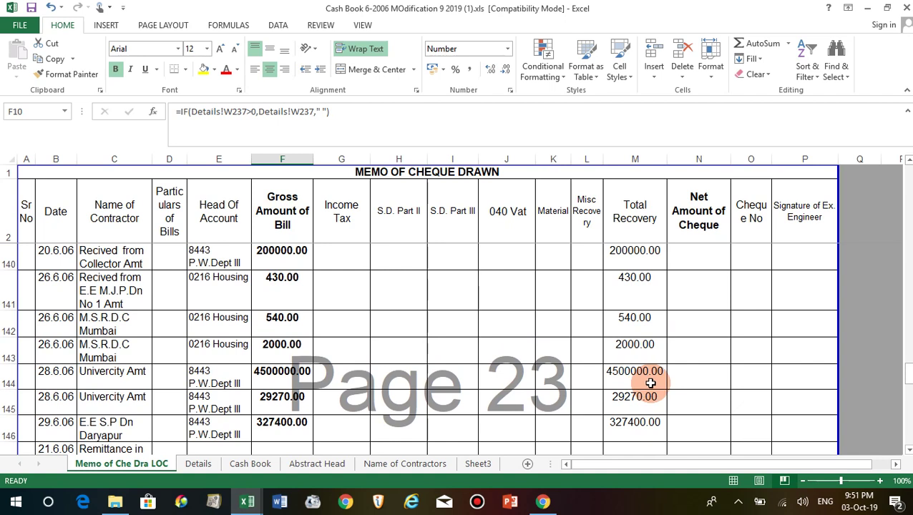
Check the 200000.00 gross amount in F140, then select empty cell F157 below the last entry.
{"action": "left_click", "coordinate": [282, 255]}
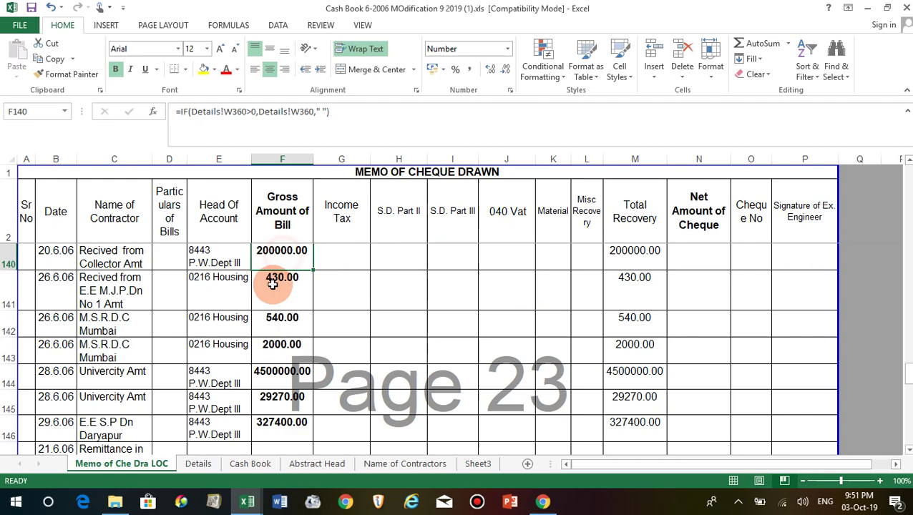
{"action": "scroll", "coordinate": [266, 327], "scroll_direction": "down", "scroll_amount": 3}
{"action": "scroll", "coordinate": [266, 326], "scroll_direction": "down", "scroll_amount": 7}
{"action": "scroll", "coordinate": [268, 327], "scroll_direction": "down", "scroll_amount": 5}
{"action": "scroll", "coordinate": [268, 327], "scroll_direction": "down", "scroll_amount": 4}
{"action": "scroll", "coordinate": [268, 328], "scroll_direction": "up", "scroll_amount": 3}
{"action": "scroll", "coordinate": [267, 328], "scroll_direction": "up", "scroll_amount": 8}
{"action": "scroll", "coordinate": [268, 328], "scroll_direction": "up", "scroll_amount": 4}
{"action": "scroll", "coordinate": [268, 328], "scroll_direction": "up", "scroll_amount": 1}
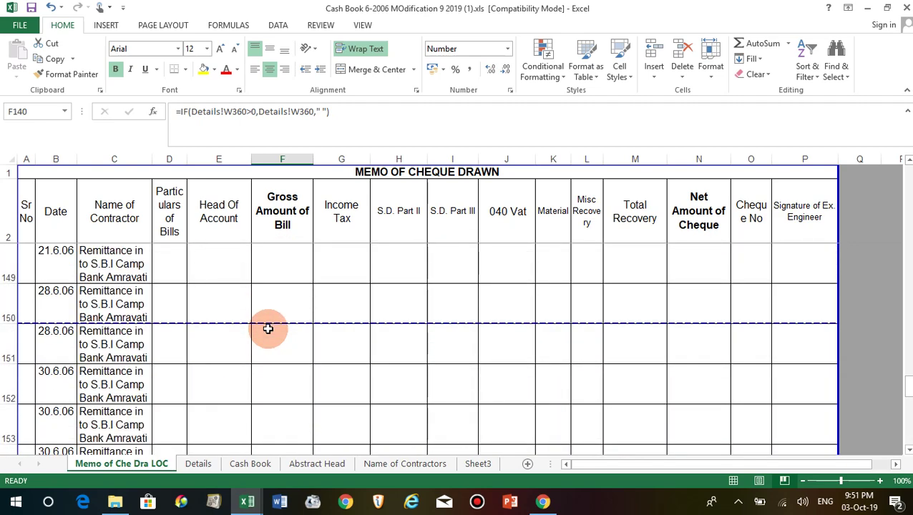
{"action": "scroll", "coordinate": [267, 327], "scroll_direction": "down", "scroll_amount": 1}
{"action": "scroll", "coordinate": [267, 327], "scroll_direction": "down", "scroll_amount": 2}
{"action": "scroll", "coordinate": [289, 311], "scroll_direction": "up", "scroll_amount": 1}
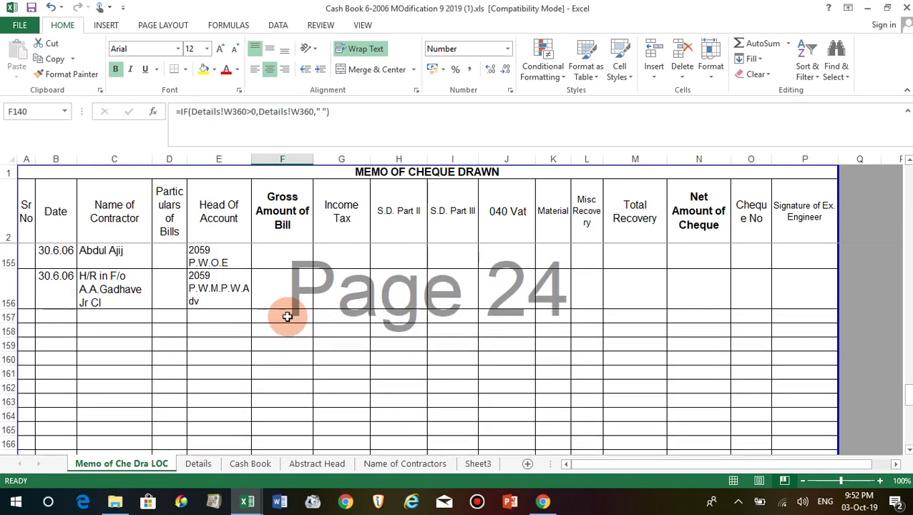
{"action": "left_click", "coordinate": [290, 313]}
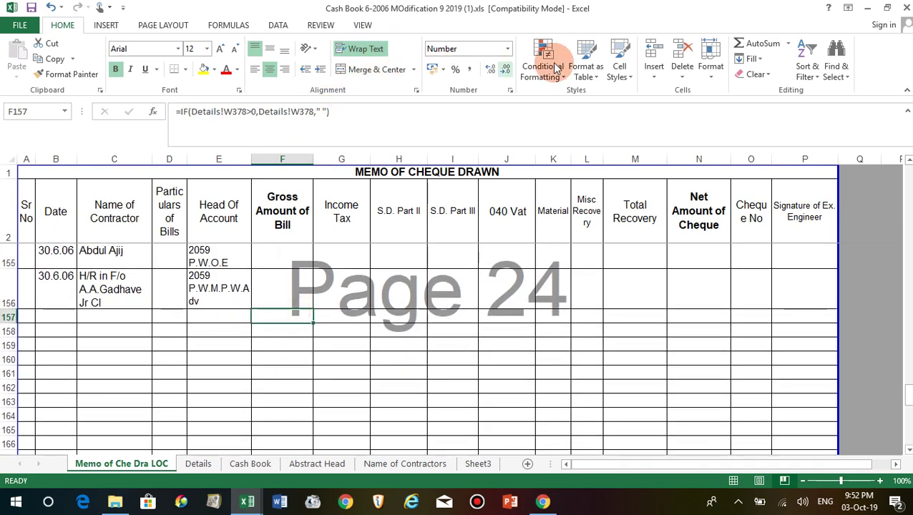
AutoSum the Gross Amount column into F157, giving 52767372.00, and widen column F to fit.
{"action": "left_click", "coordinate": [760, 44]}
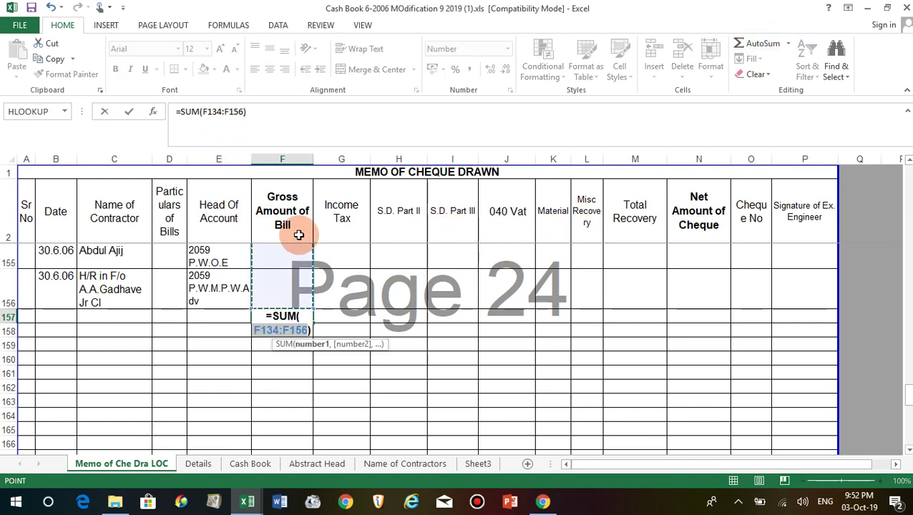
{"action": "scroll", "coordinate": [293, 247], "scroll_direction": "up", "scroll_amount": 15}
{"action": "scroll", "coordinate": [293, 246], "scroll_direction": "down", "scroll_amount": 5}
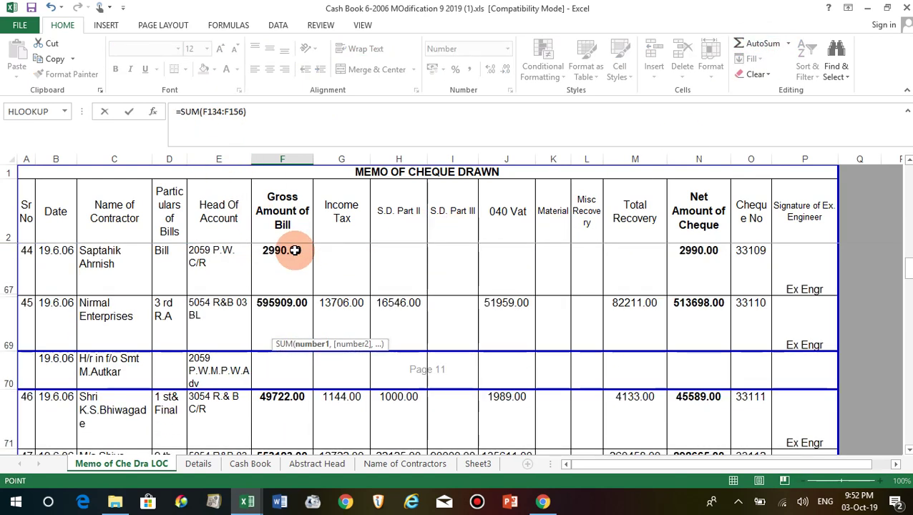
{"action": "scroll", "coordinate": [294, 249], "scroll_direction": "up", "scroll_amount": 1}
{"action": "scroll", "coordinate": [294, 250], "scroll_direction": "up", "scroll_amount": 17}
{"action": "scroll", "coordinate": [294, 249], "scroll_direction": "up", "scroll_amount": 5}
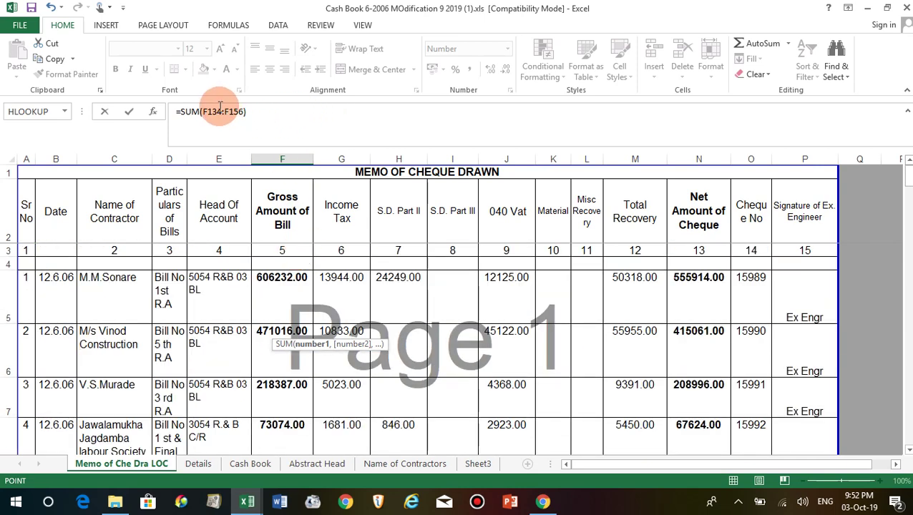
{"action": "left_click", "coordinate": [216, 111]}
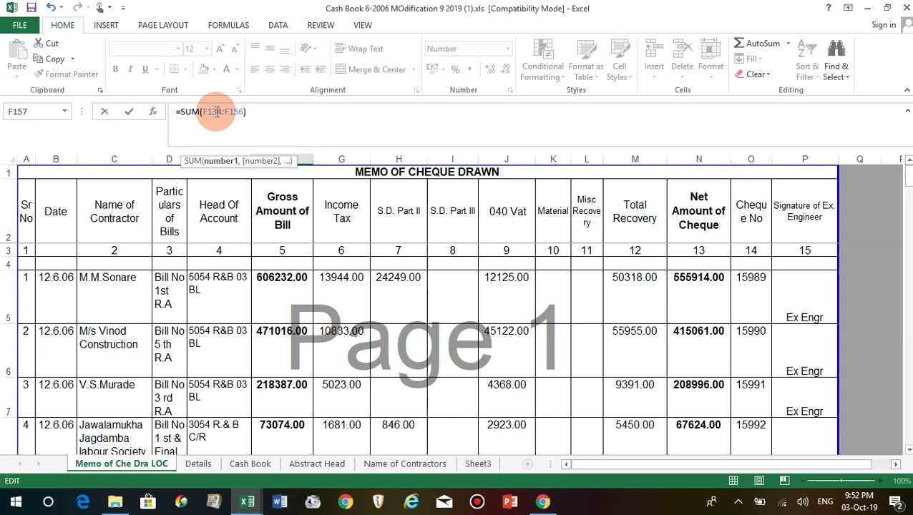
{"action": "key", "text": "Return"}
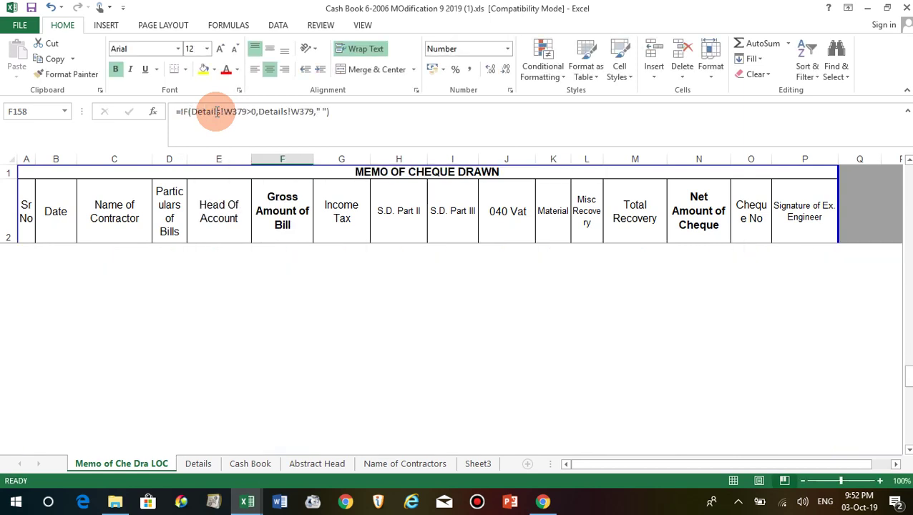
{"action": "left_click_drag", "start_coordinate": [313, 159], "coordinate": [341, 164]}
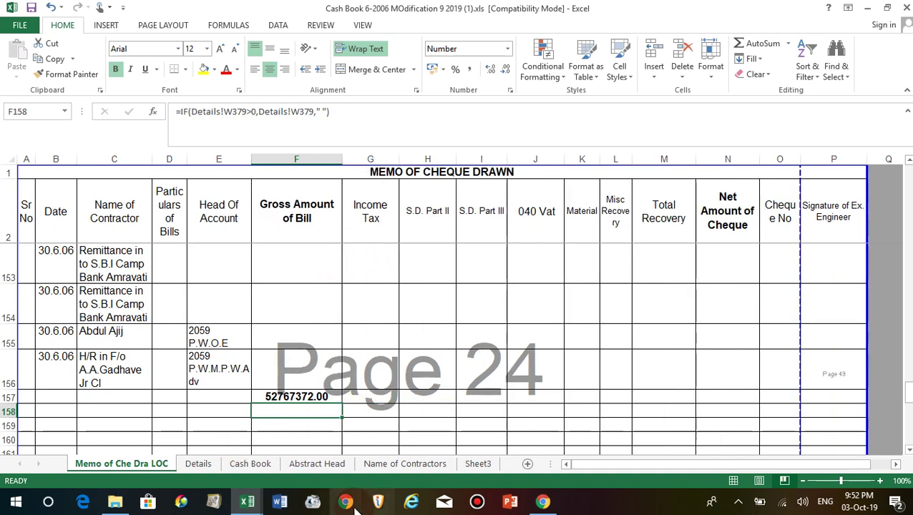
{"action": "left_click", "coordinate": [200, 463]}
{"action": "scroll", "coordinate": [824, 369], "scroll_direction": "down", "scroll_amount": 5}
{"action": "scroll", "coordinate": [825, 369], "scroll_direction": "down", "scroll_amount": 9}
{"action": "scroll", "coordinate": [825, 369], "scroll_direction": "down", "scroll_amount": 7}
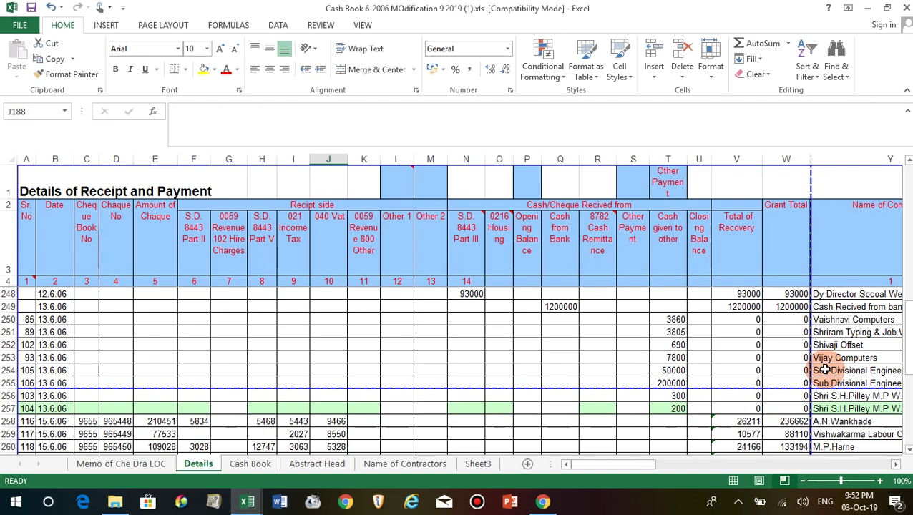
{"action": "key", "text": "ctrl+End"}
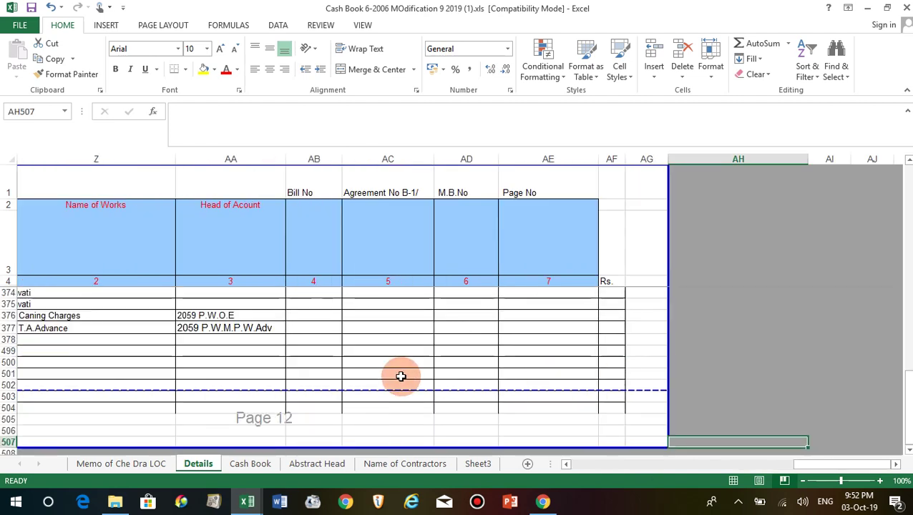
{"action": "scroll", "coordinate": [312, 376], "scroll_direction": "up", "scroll_amount": 6}
{"action": "scroll", "coordinate": [313, 379], "scroll_direction": "up", "scroll_amount": 3}
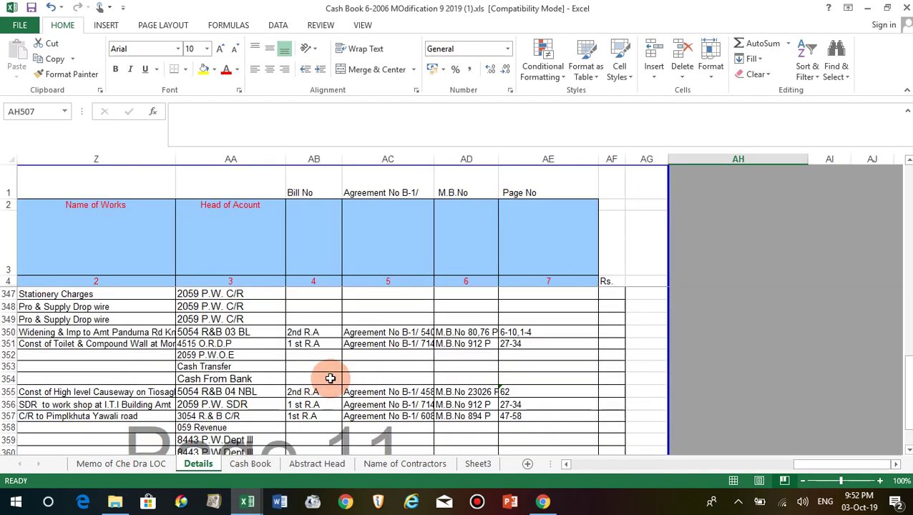
{"action": "scroll", "coordinate": [330, 378], "scroll_direction": "up", "scroll_amount": 1}
{"action": "left_click", "coordinate": [330, 378]}
{"action": "key", "text": "Left"}
{"action": "key", "text": "Left"}
{"action": "key", "text": "Left"}
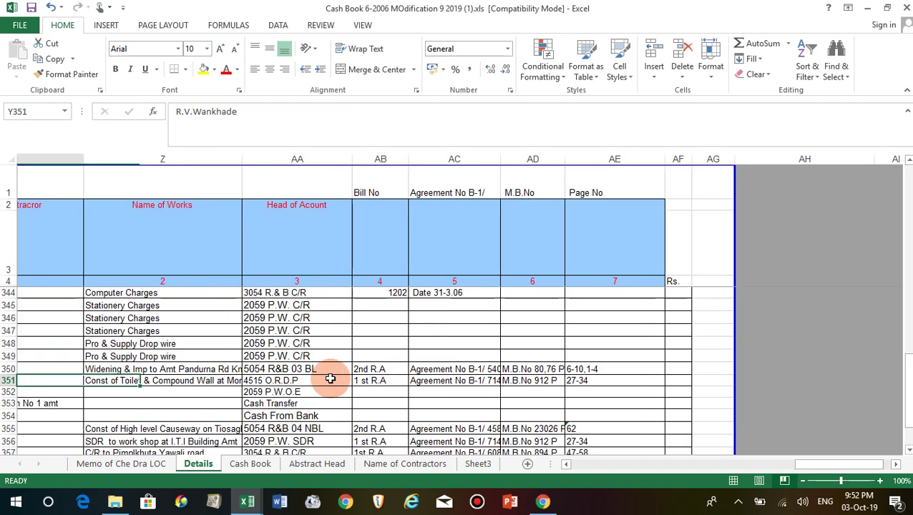
{"action": "key", "text": "Left"}
{"action": "key", "text": "Left"}
{"action": "key", "text": "Left"}
{"action": "key", "text": "Left"}
{"action": "key", "text": "Left"}
{"action": "key", "text": "Left"}
{"action": "key", "text": "Left"}
{"action": "key", "text": "Left"}
{"action": "key", "text": "Left"}
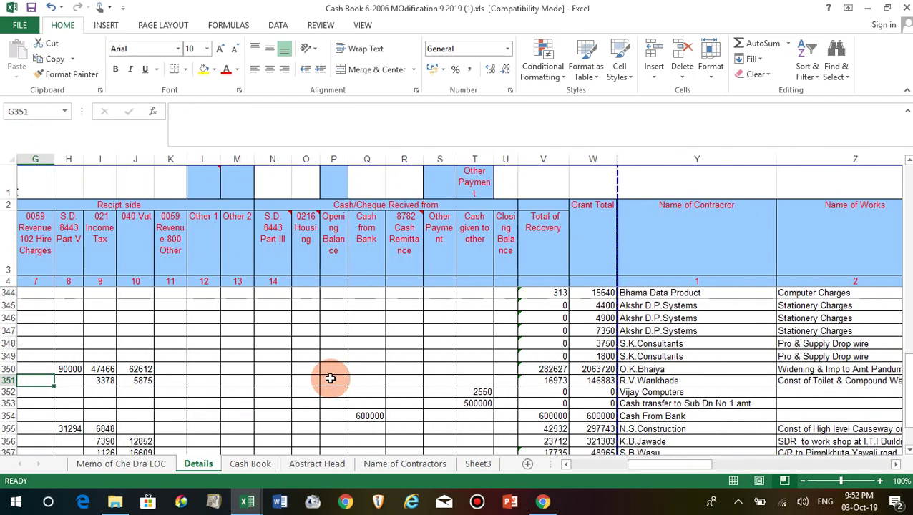
{"action": "key", "text": "Left"}
{"action": "key", "text": "Left"}
{"action": "key", "text": "Left"}
{"action": "key", "text": "Left"}
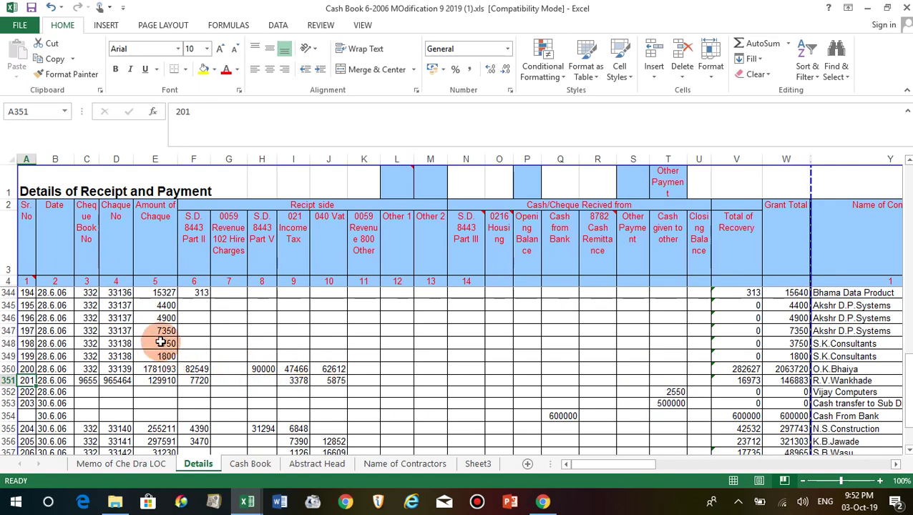
{"action": "scroll", "coordinate": [161, 365], "scroll_direction": "down", "scroll_amount": 5}
{"action": "scroll", "coordinate": [163, 374], "scroll_direction": "down", "scroll_amount": 6}
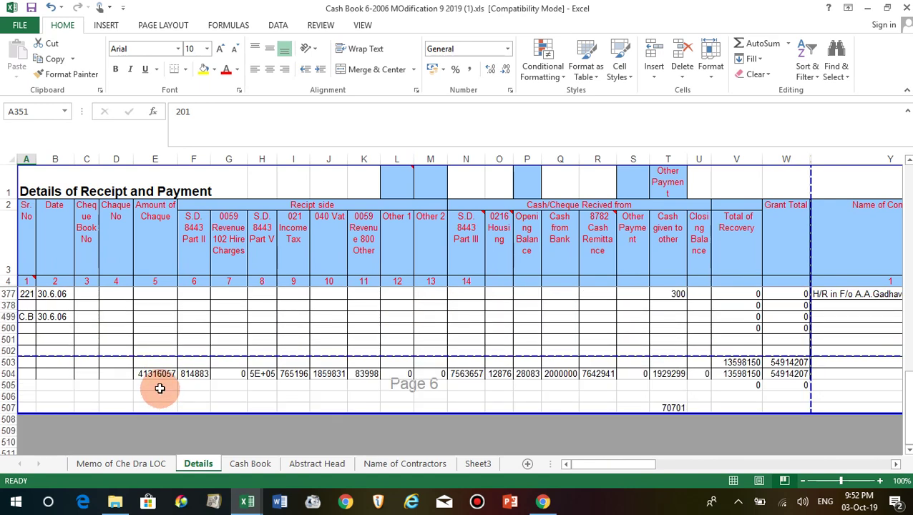
{"action": "left_click", "coordinate": [158, 374]}
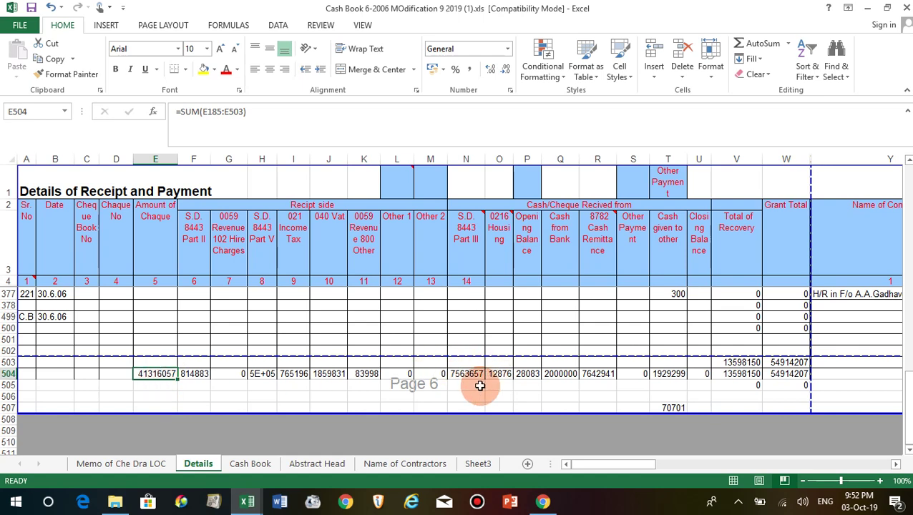
{"action": "left_click", "coordinate": [133, 465]}
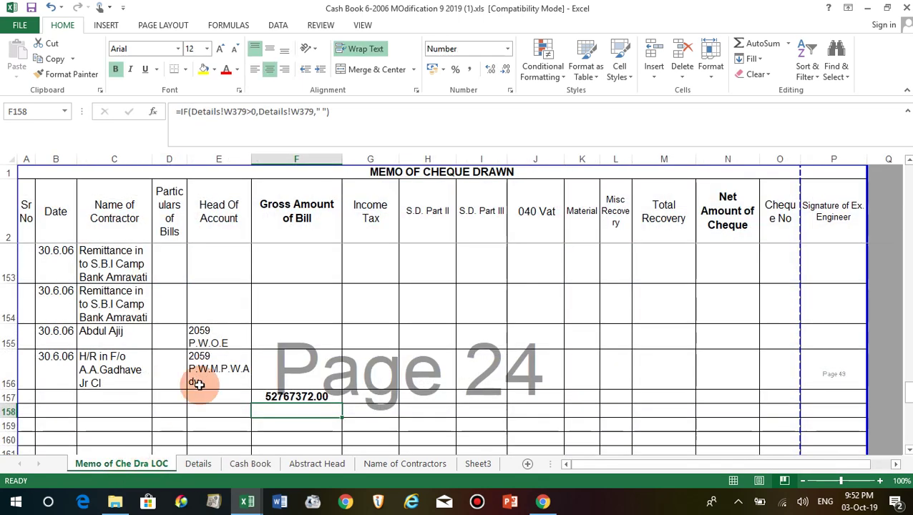
Check the Gross Amount total formula in F157 and scroll back up the sheet.
{"action": "left_click", "coordinate": [302, 395]}
{"action": "scroll", "coordinate": [311, 320], "scroll_direction": "up", "scroll_amount": 6}
{"action": "scroll", "coordinate": [311, 320], "scroll_direction": "up", "scroll_amount": 6}
{"action": "scroll", "coordinate": [311, 319], "scroll_direction": "up", "scroll_amount": 5}
{"action": "scroll", "coordinate": [311, 320], "scroll_direction": "up", "scroll_amount": 5}
{"action": "scroll", "coordinate": [311, 320], "scroll_direction": "up", "scroll_amount": 2}
{"action": "scroll", "coordinate": [311, 318], "scroll_direction": "up", "scroll_amount": 5}
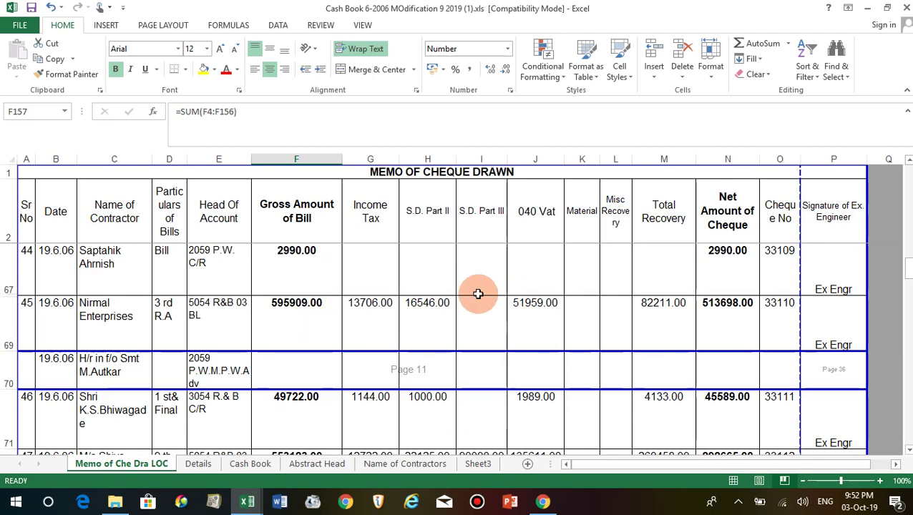
{"action": "scroll", "coordinate": [553, 292], "scroll_direction": "up", "scroll_amount": 2}
{"action": "scroll", "coordinate": [554, 292], "scroll_direction": "up", "scroll_amount": 10}
{"action": "scroll", "coordinate": [553, 292], "scroll_direction": "up", "scroll_amount": 10}
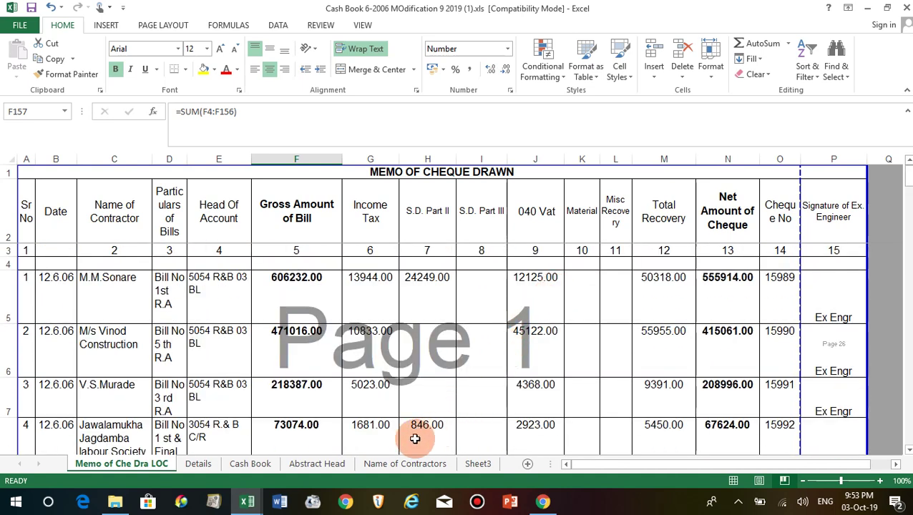
Return to the Details sheet showing row 504 totals of 41316057 and 54914207.
{"action": "left_click", "coordinate": [260, 462]}
{"action": "left_click", "coordinate": [201, 465]}
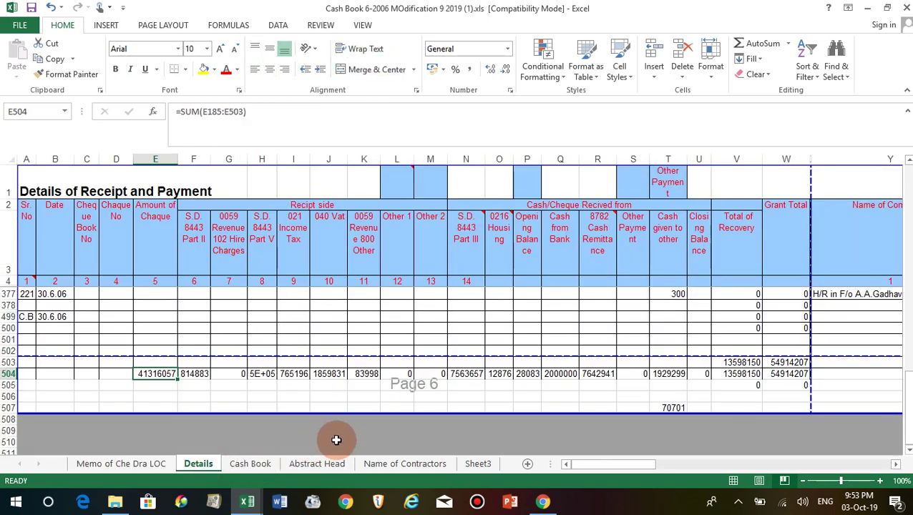
{"action": "left_click", "coordinate": [369, 393]}
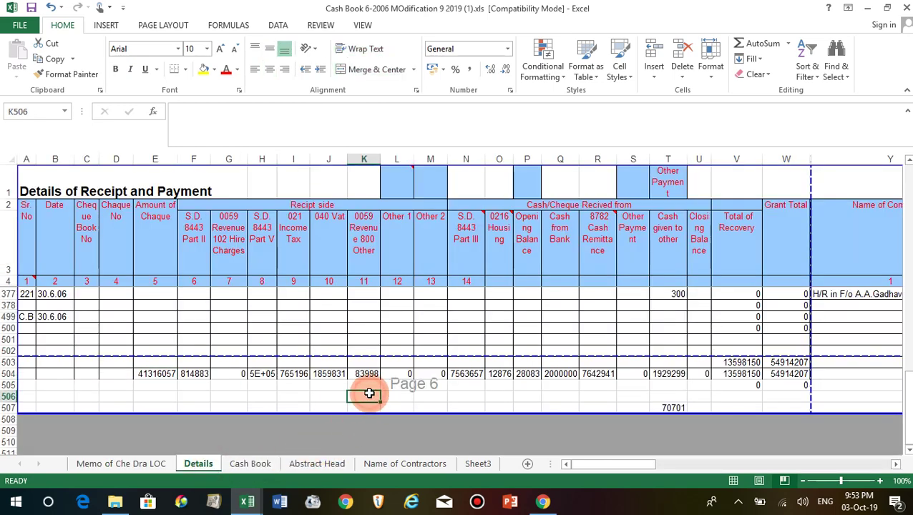
{"action": "left_click", "coordinate": [250, 502]}
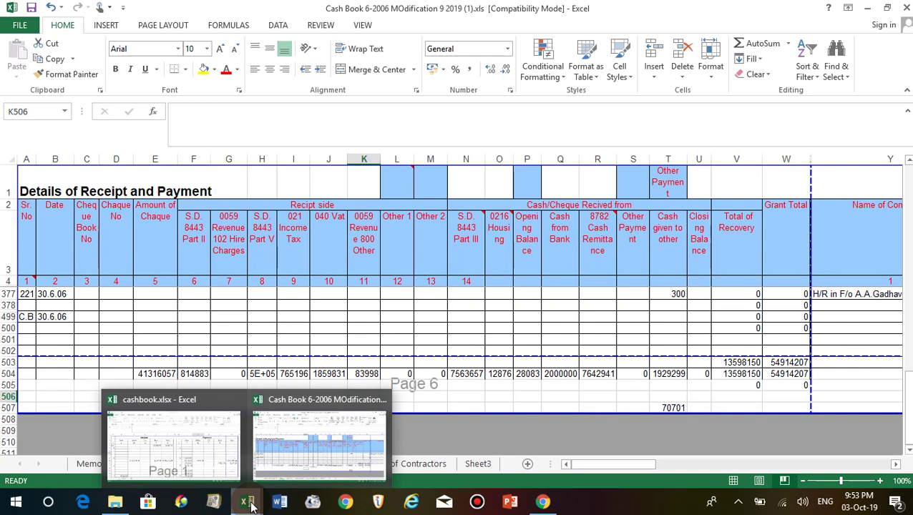
Switch to cashbook.xlsx, inspect the o.b row's date and salary cells, and scroll down.
{"action": "left_click", "coordinate": [190, 452]}
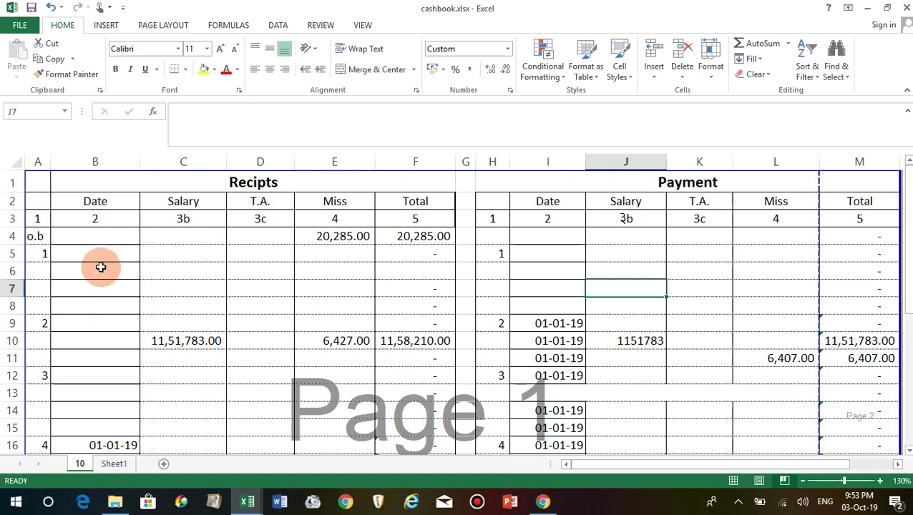
{"action": "left_click", "coordinate": [89, 237]}
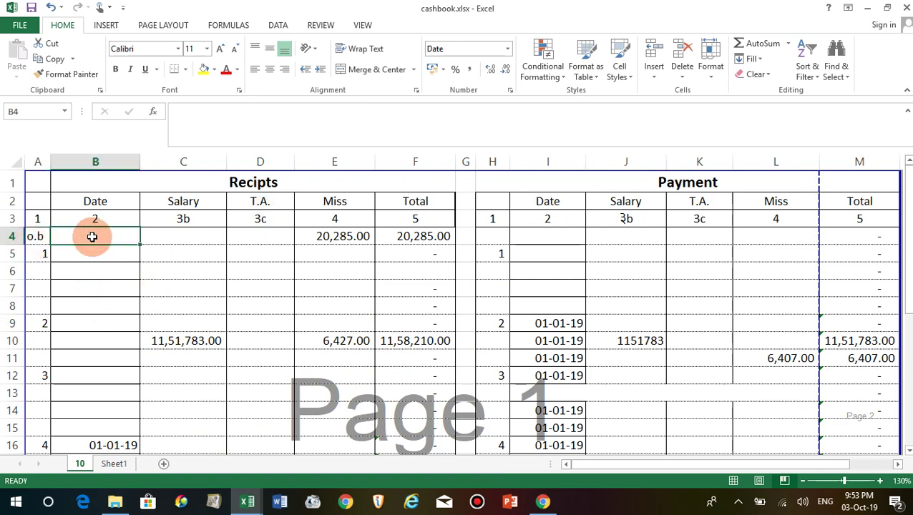
{"action": "left_click", "coordinate": [180, 237]}
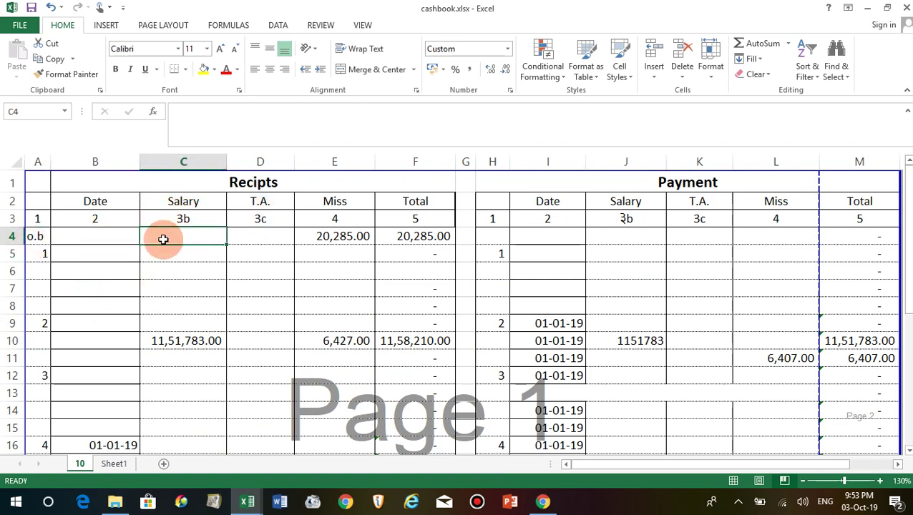
{"action": "left_click", "coordinate": [88, 239]}
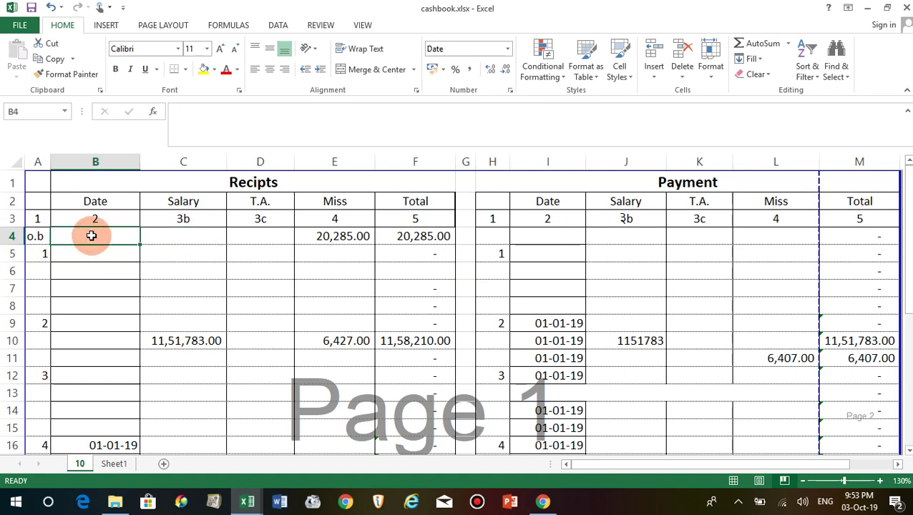
{"action": "left_click", "coordinate": [194, 239]}
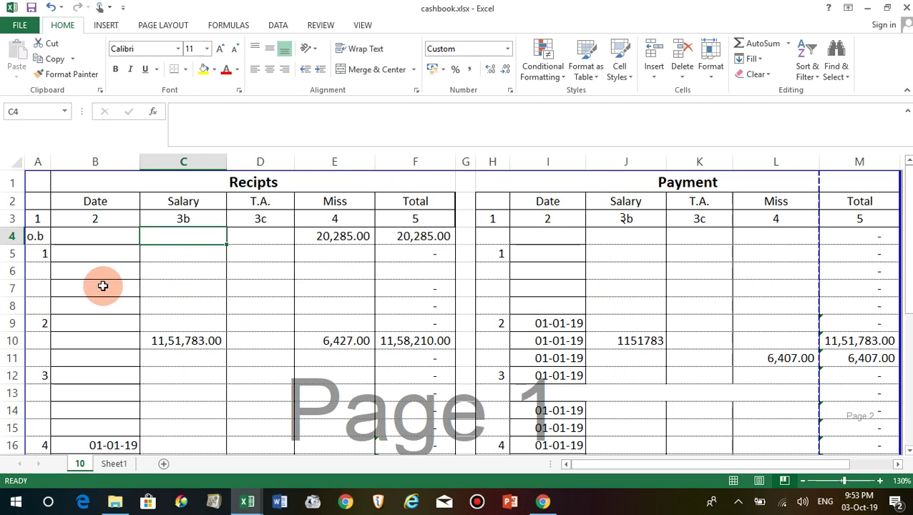
{"action": "scroll", "coordinate": [162, 301], "scroll_direction": "down", "scroll_amount": 4}
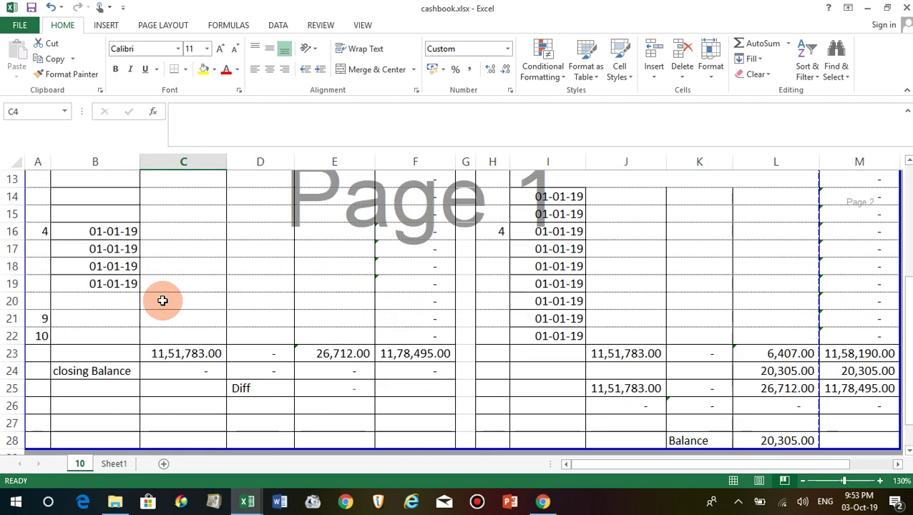
{"action": "scroll", "coordinate": [162, 300], "scroll_direction": "down", "scroll_amount": 1}
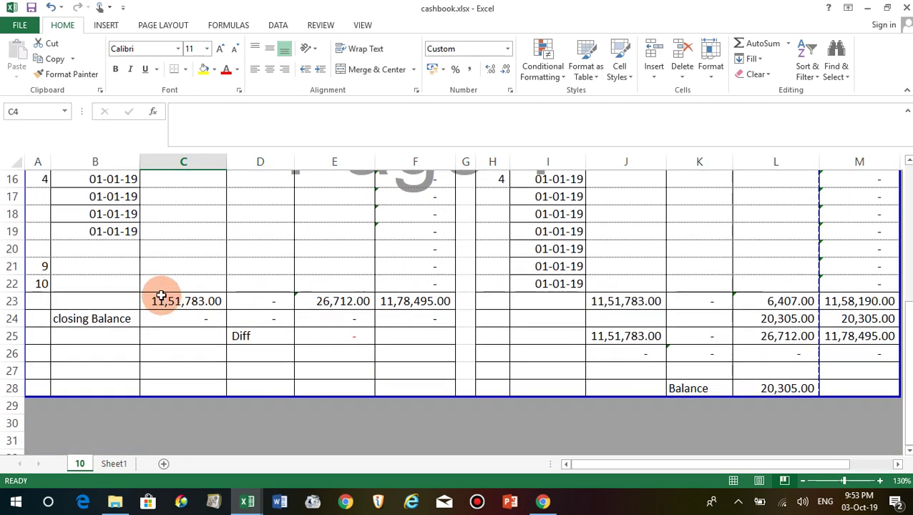
{"action": "scroll", "coordinate": [591, 320], "scroll_direction": "down", "scroll_amount": 1}
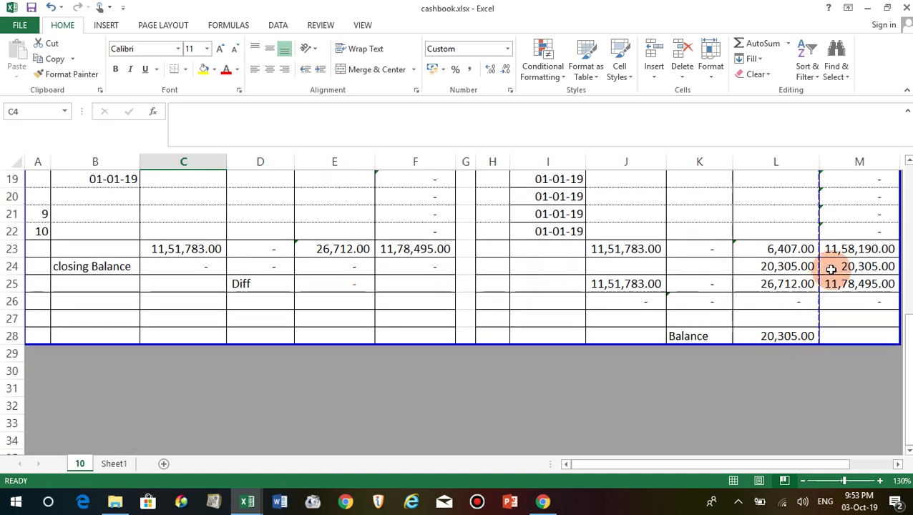
{"action": "scroll", "coordinate": [204, 332], "scroll_direction": "up", "scroll_amount": 5}
{"action": "scroll", "coordinate": [207, 336], "scroll_direction": "up", "scroll_amount": 1}
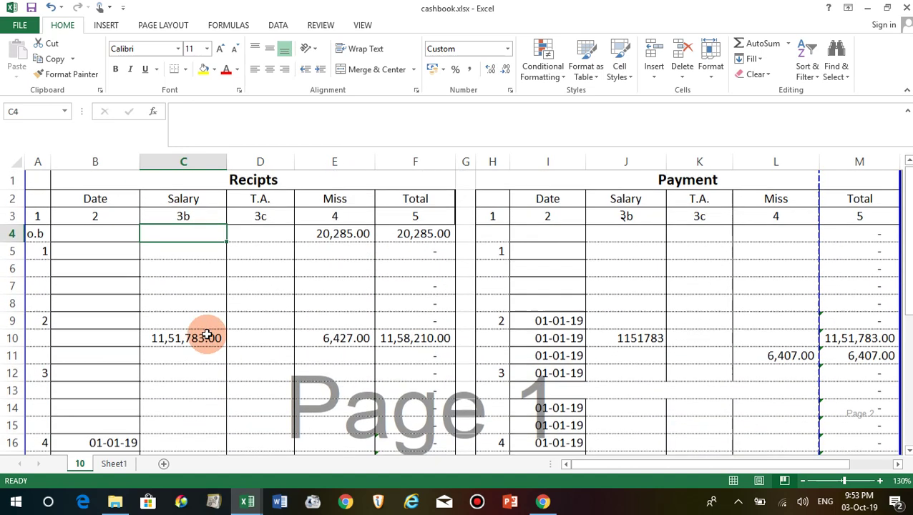
{"action": "left_click", "coordinate": [352, 237]}
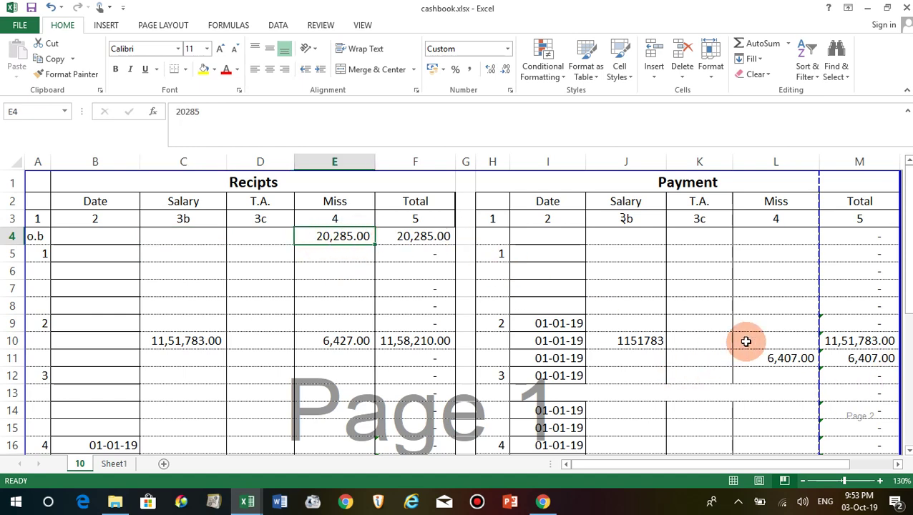
{"action": "scroll", "coordinate": [748, 341], "scroll_direction": "down", "scroll_amount": 6}
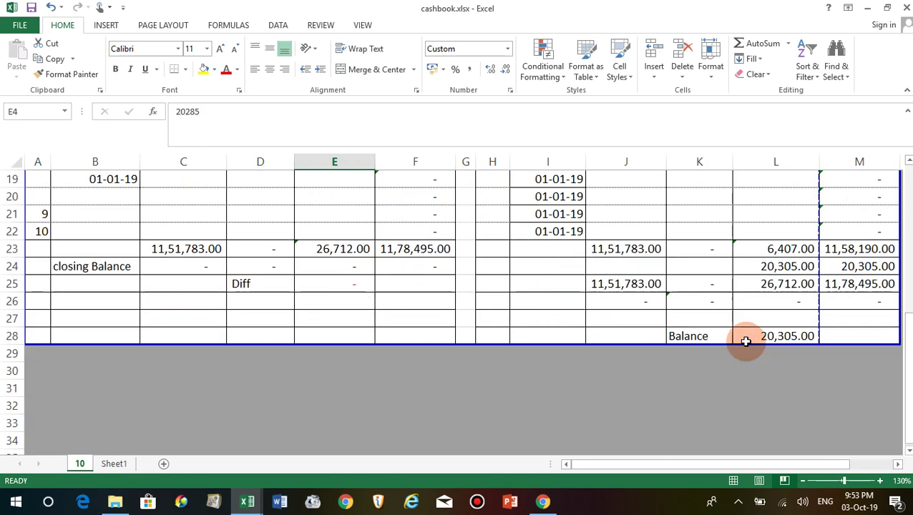
{"action": "left_click", "coordinate": [786, 337]}
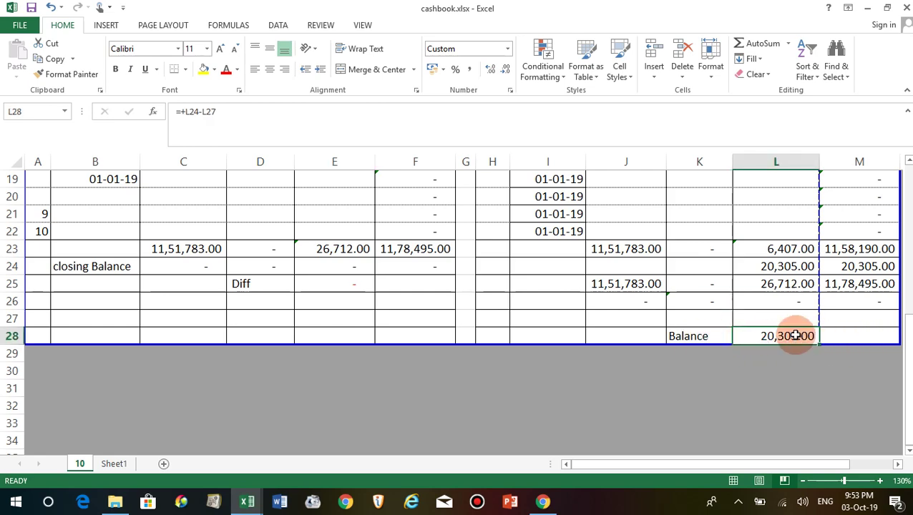
{"action": "scroll", "coordinate": [131, 335], "scroll_direction": "up", "scroll_amount": 6}
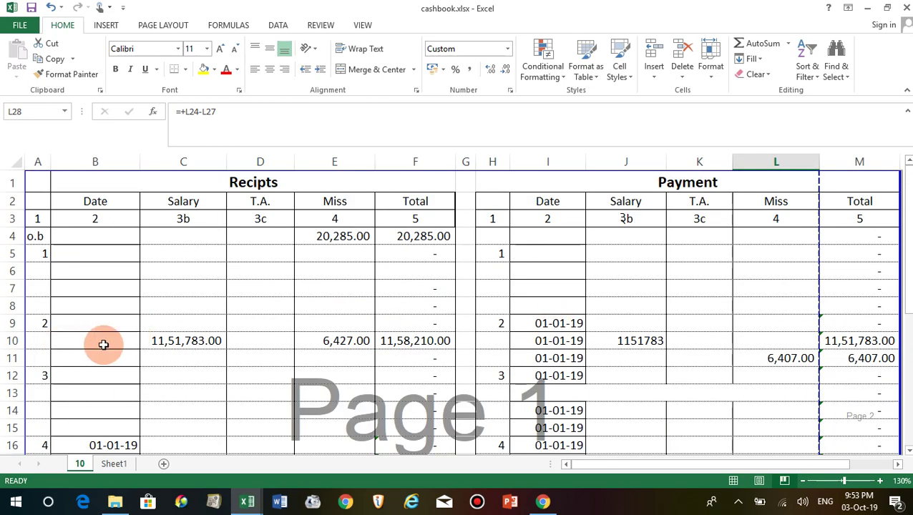
{"action": "left_click", "coordinate": [187, 341]}
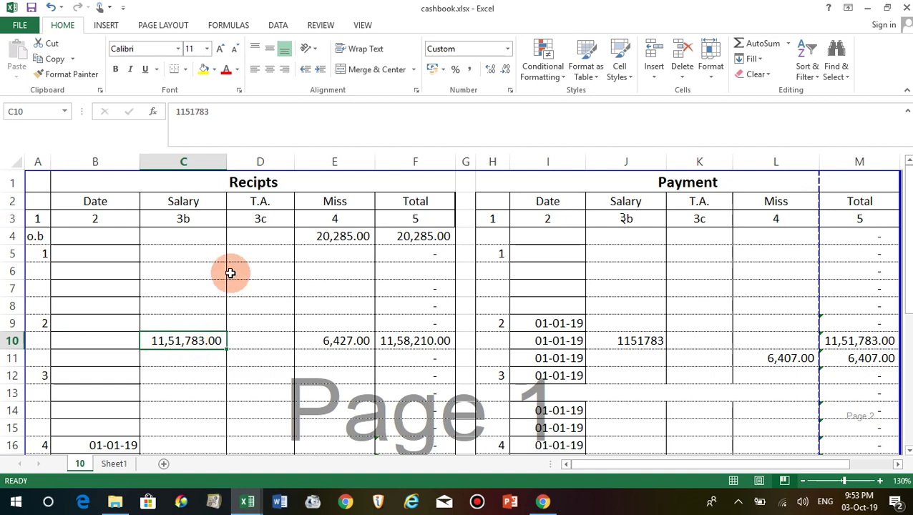
{"action": "left_click", "coordinate": [356, 343]}
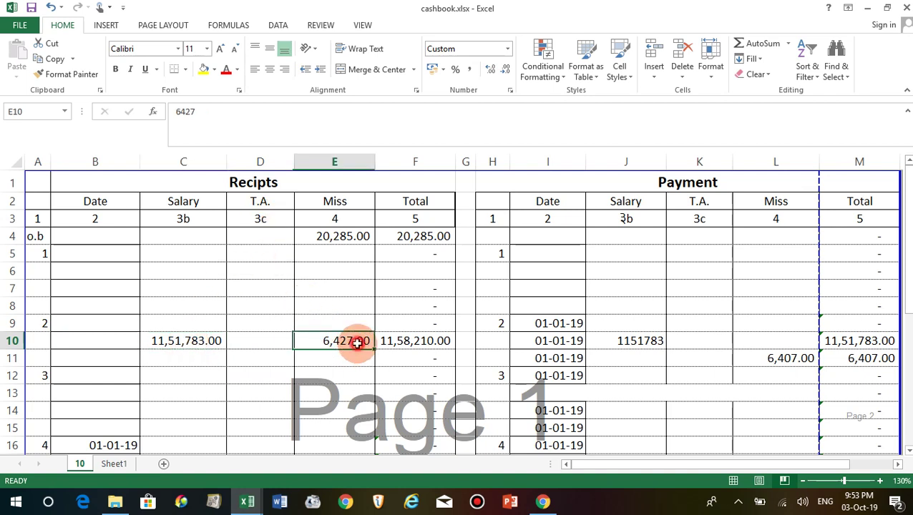
{"action": "left_click", "coordinate": [416, 342]}
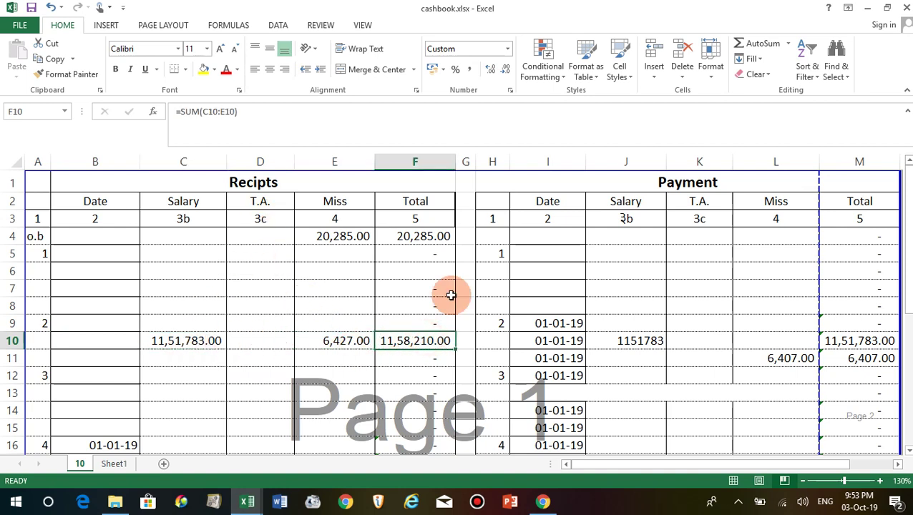
{"action": "left_click", "coordinate": [182, 340]}
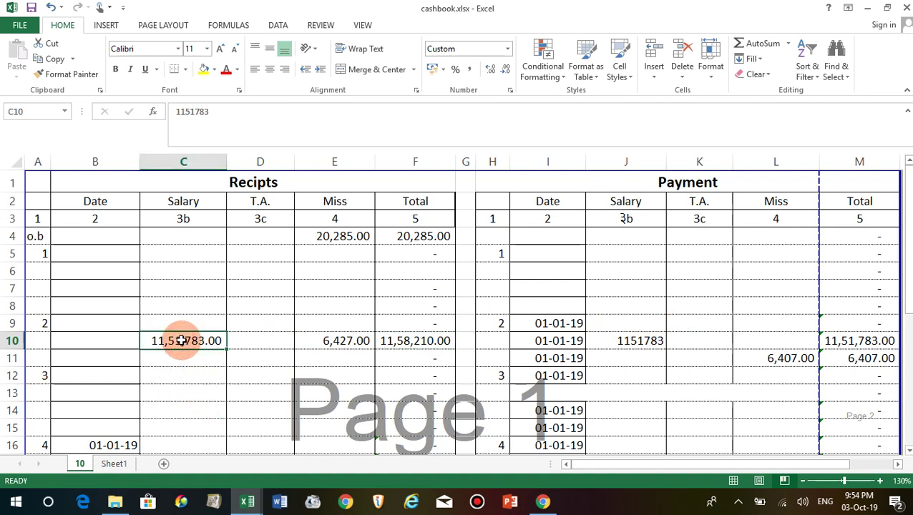
{"action": "left_click", "coordinate": [634, 342]}
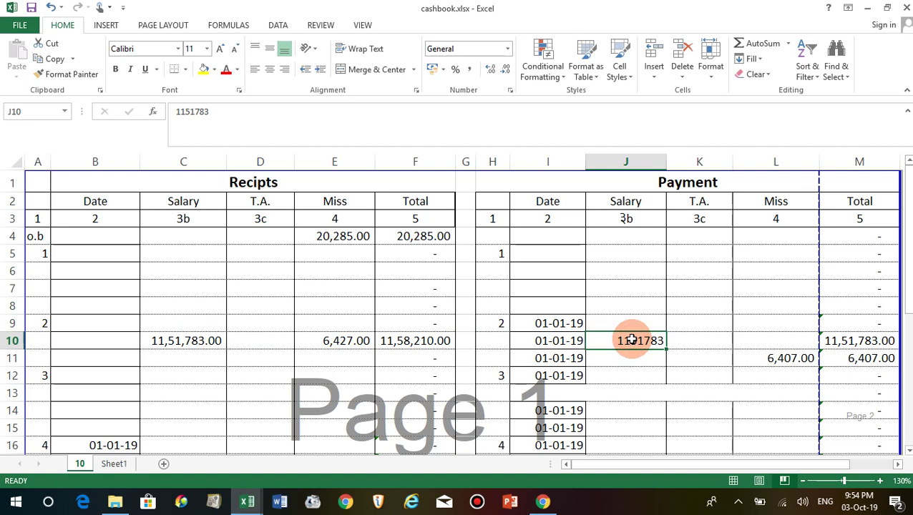
{"action": "left_click", "coordinate": [198, 341]}
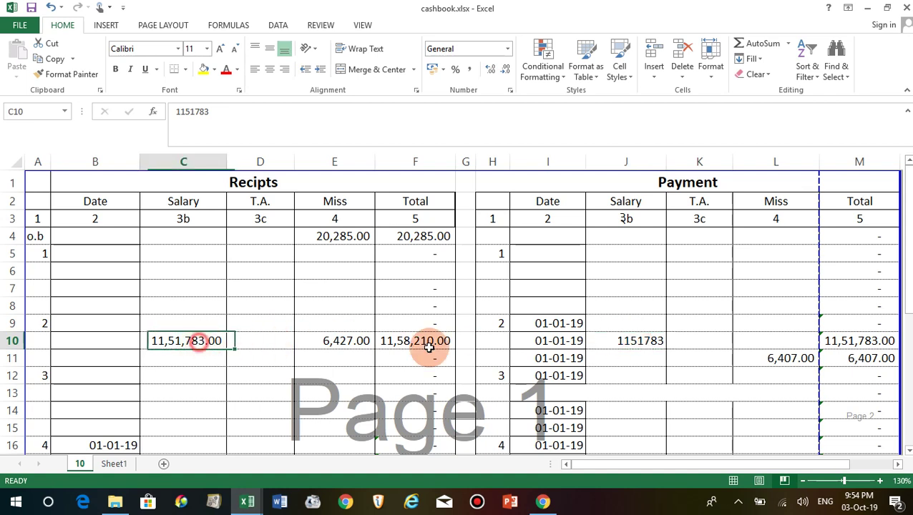
{"action": "left_click", "coordinate": [648, 342]}
{"action": "left_click", "coordinate": [360, 342]}
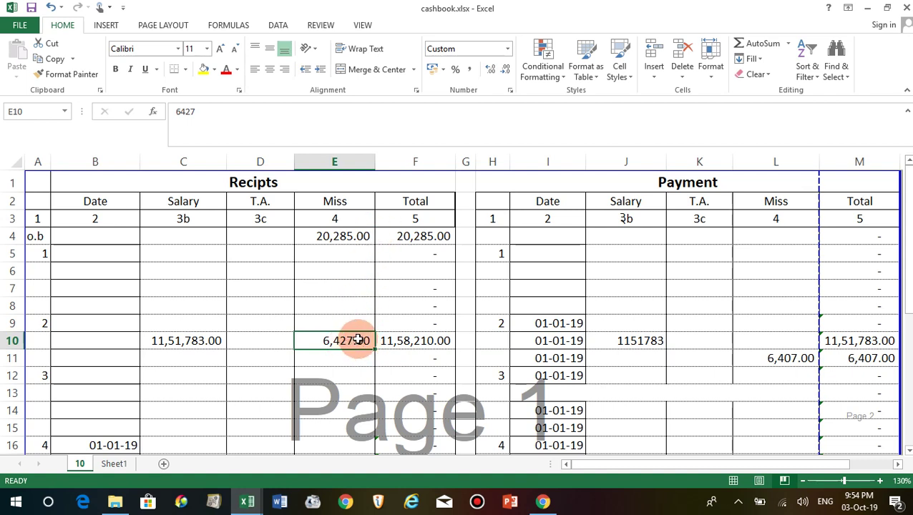
{"action": "left_click", "coordinate": [794, 359]}
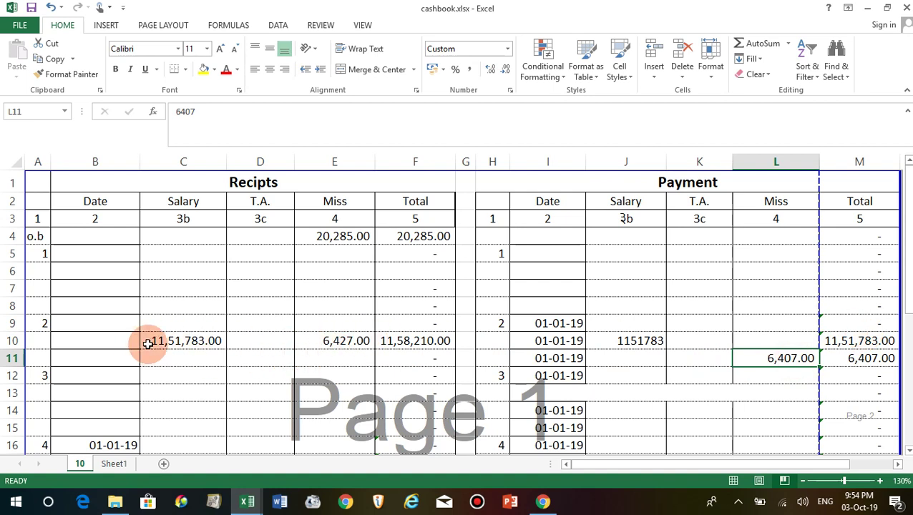
{"action": "left_click_drag", "start_coordinate": [164, 341], "coordinate": [336, 340]}
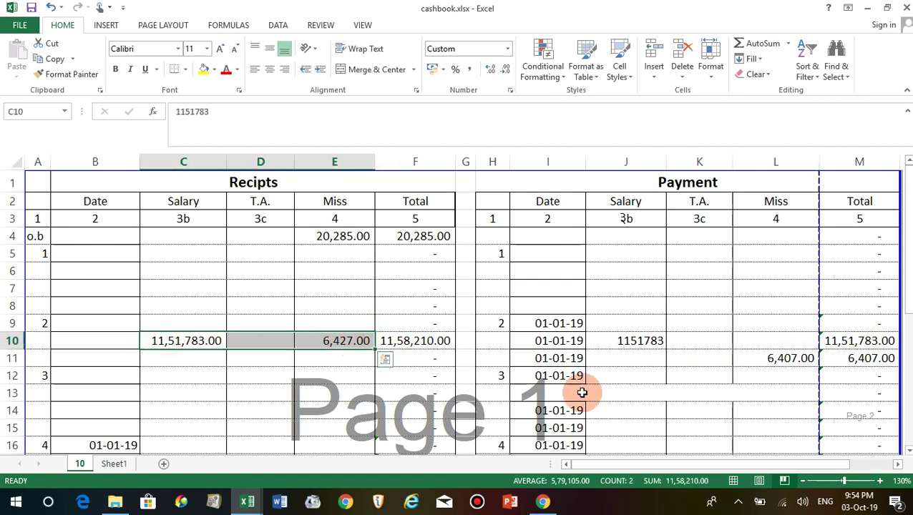
{"action": "left_click_drag", "start_coordinate": [640, 341], "coordinate": [758, 358]}
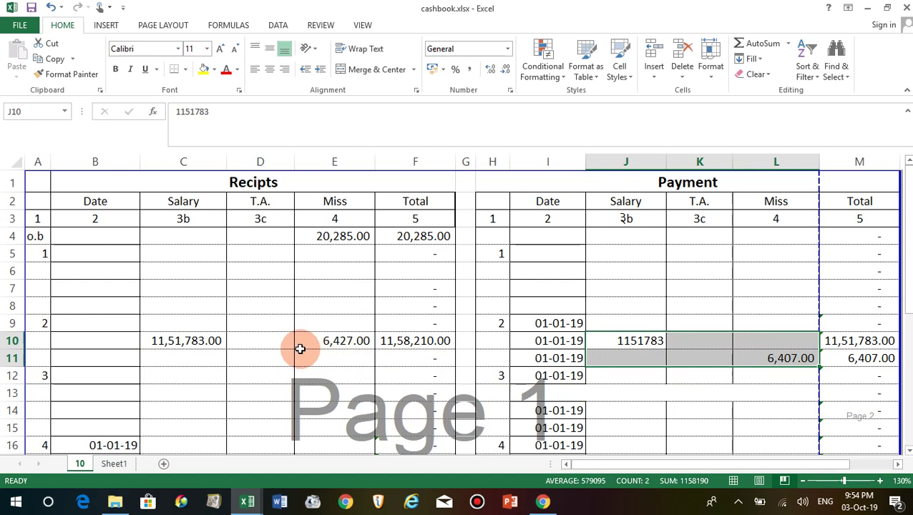
{"action": "scroll", "coordinate": [495, 353], "scroll_direction": "down", "scroll_amount": 1}
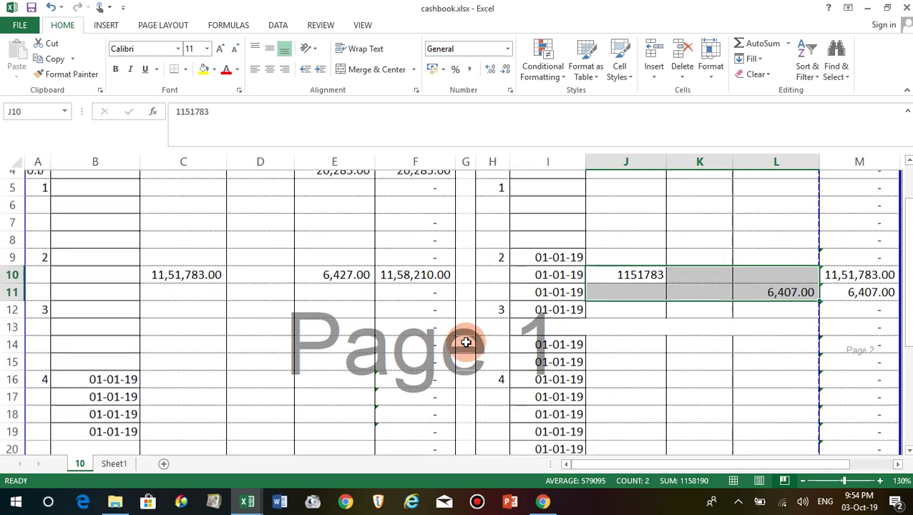
{"action": "scroll", "coordinate": [463, 341], "scroll_direction": "down", "scroll_amount": 2}
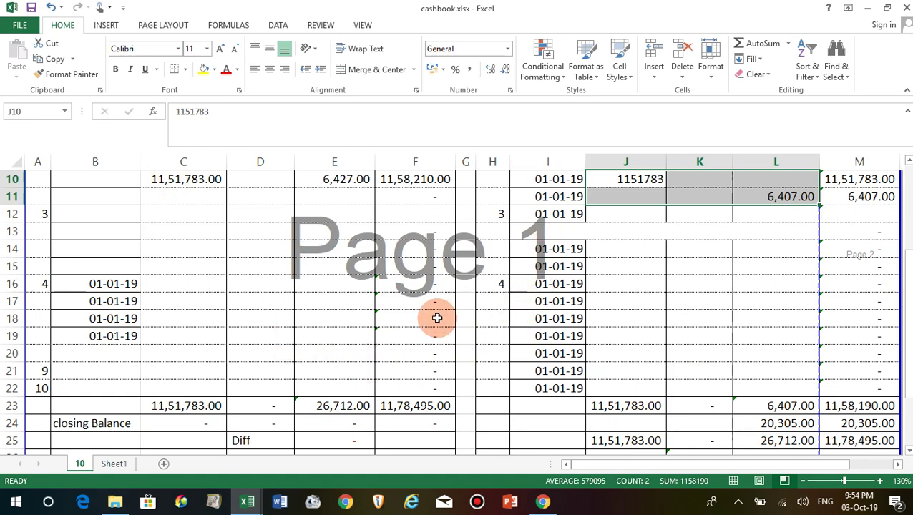
{"action": "scroll", "coordinate": [668, 411], "scroll_direction": "down", "scroll_amount": 3}
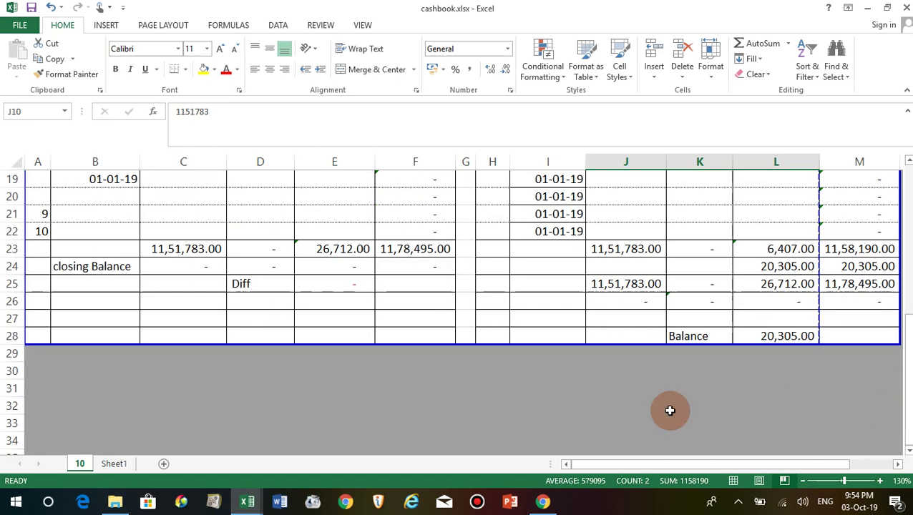
{"action": "left_click", "coordinate": [778, 333]}
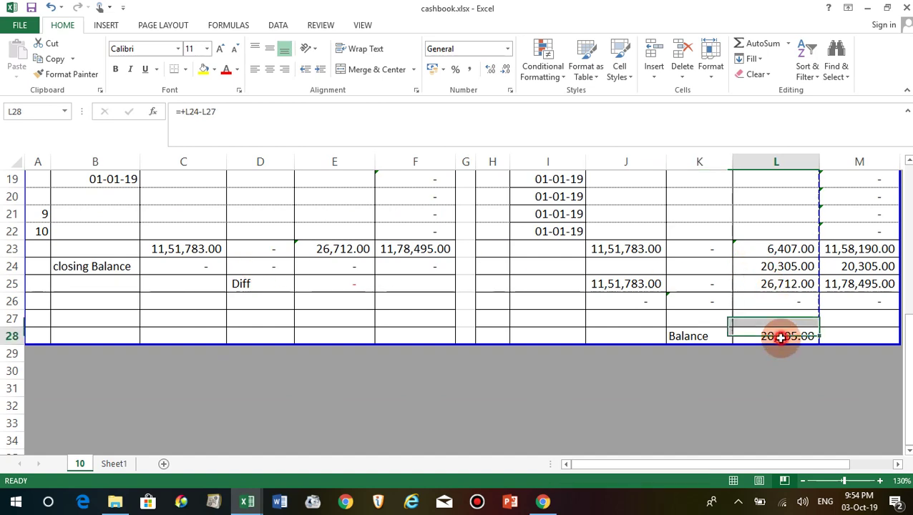
{"action": "scroll", "coordinate": [781, 338], "scroll_direction": "up", "scroll_amount": 6}
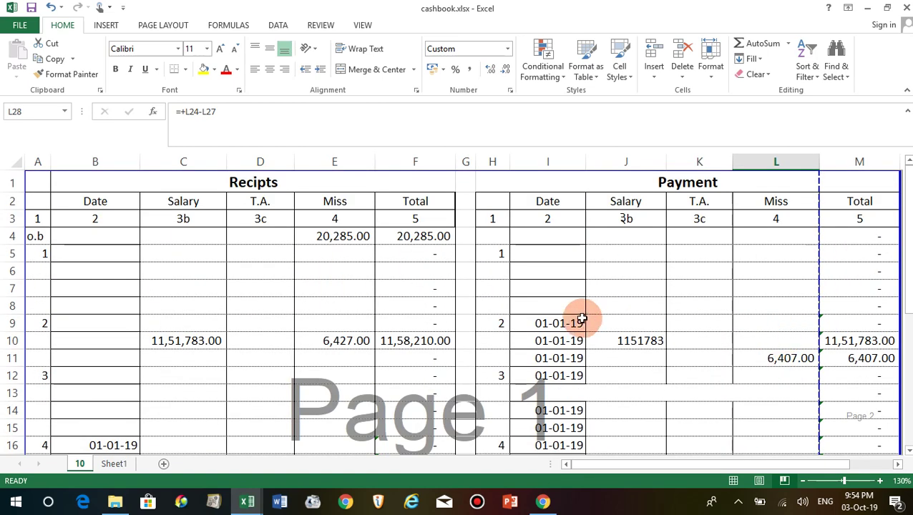
{"action": "scroll", "coordinate": [582, 320], "scroll_direction": "down", "scroll_amount": 6}
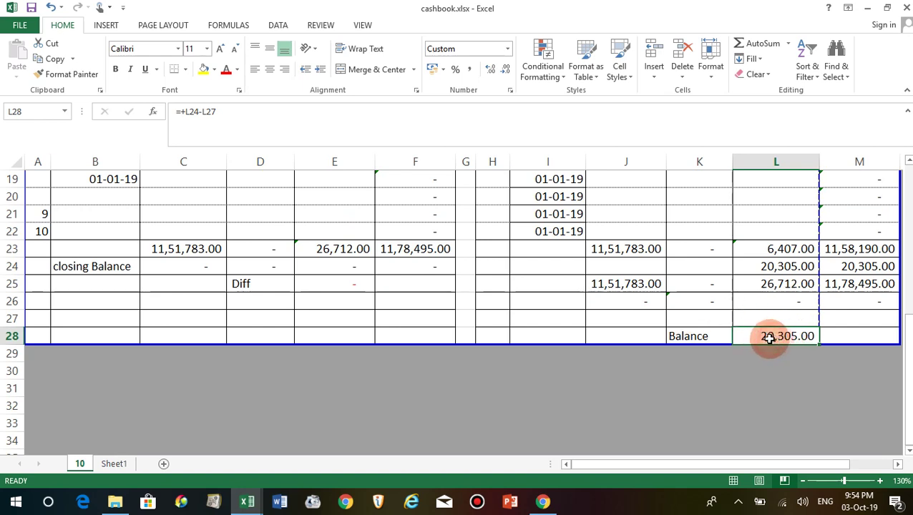
{"action": "left_click", "coordinate": [701, 338]}
{"action": "left_click", "coordinate": [792, 336]}
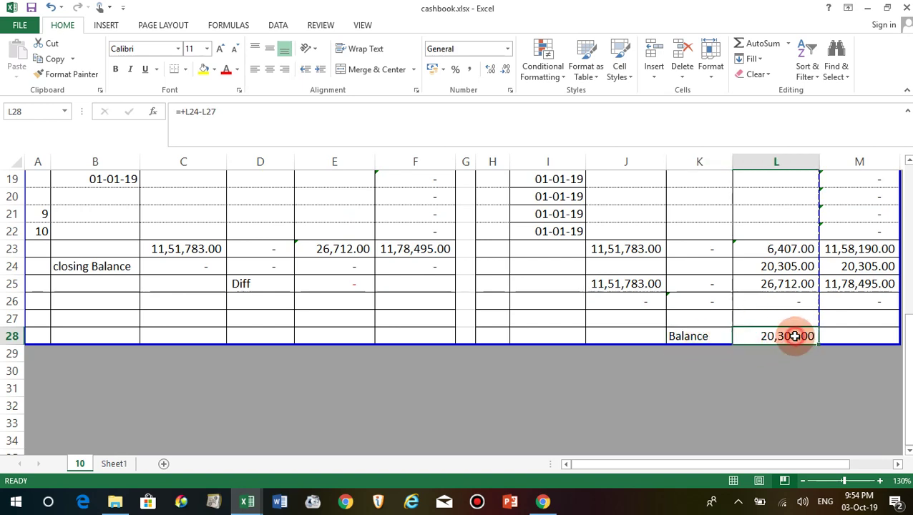
{"action": "left_click", "coordinate": [685, 336]}
{"action": "left_click", "coordinate": [795, 336]}
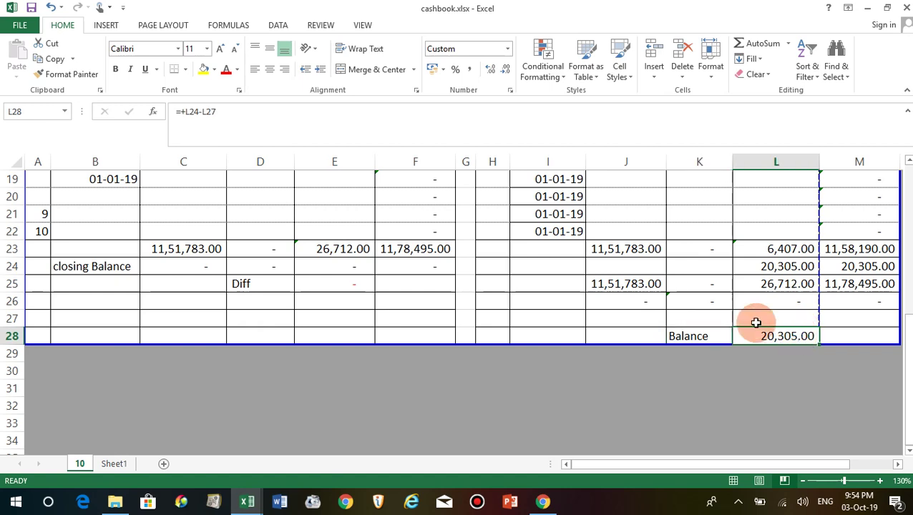
{"action": "left_click", "coordinate": [379, 295]}
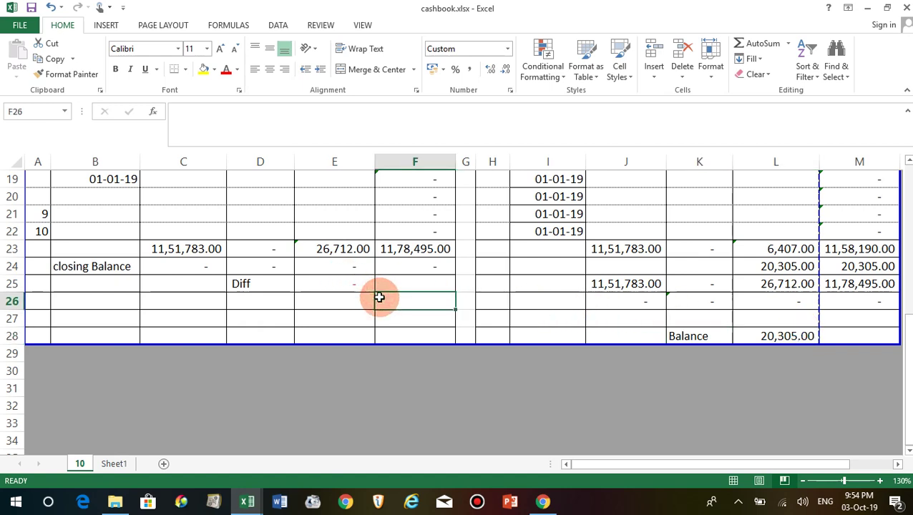
{"action": "left_click", "coordinate": [552, 313]}
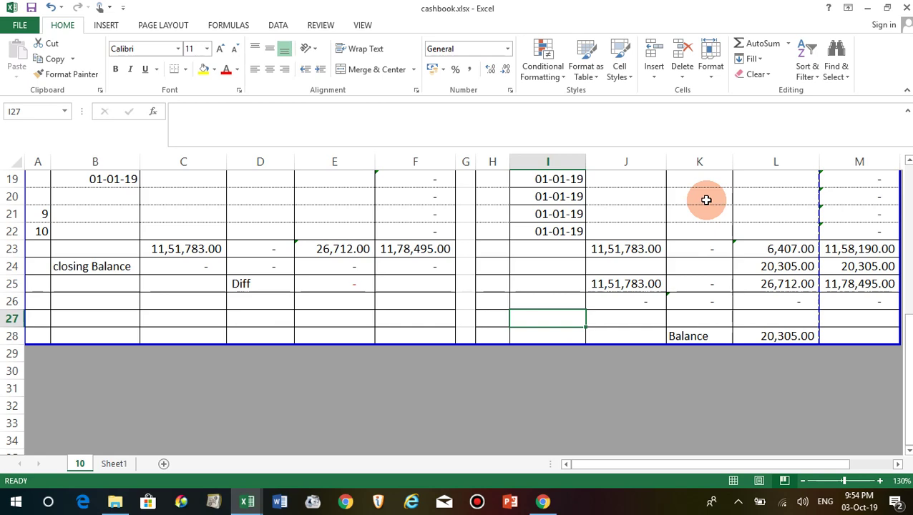
Switch to Cash Book 6-2006's Details sheet and inspect the remittance in Y372 and account head in AA366.
{"action": "left_click", "coordinate": [247, 503]}
{"action": "left_click", "coordinate": [301, 449]}
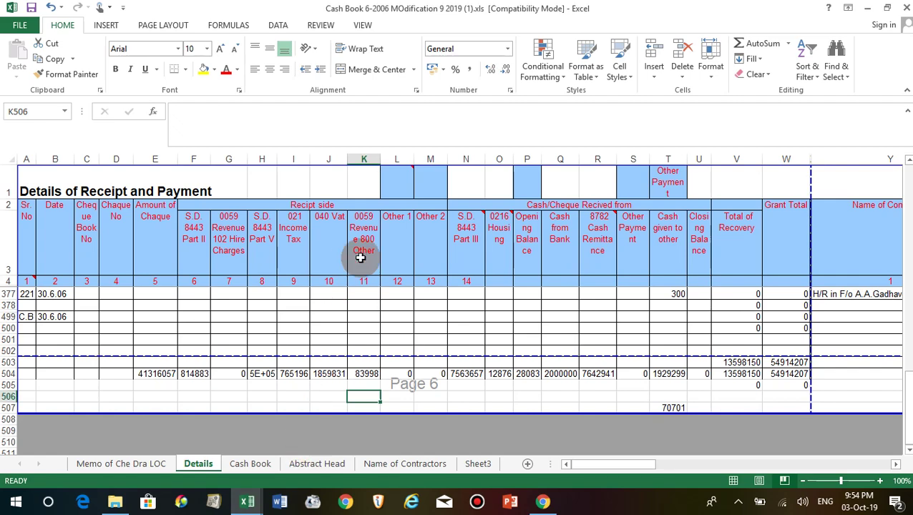
{"action": "left_click", "coordinate": [397, 316]}
{"action": "scroll", "coordinate": [397, 316], "scroll_direction": "up", "scroll_amount": 10}
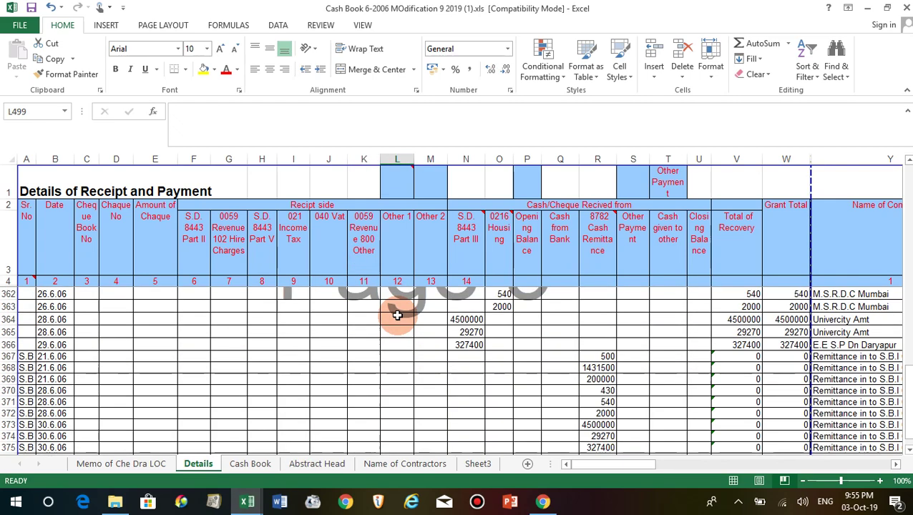
{"action": "scroll", "coordinate": [397, 315], "scroll_direction": "up", "scroll_amount": 10}
{"action": "scroll", "coordinate": [397, 315], "scroll_direction": "up", "scroll_amount": 10}
{"action": "scroll", "coordinate": [397, 315], "scroll_direction": "up", "scroll_amount": 15}
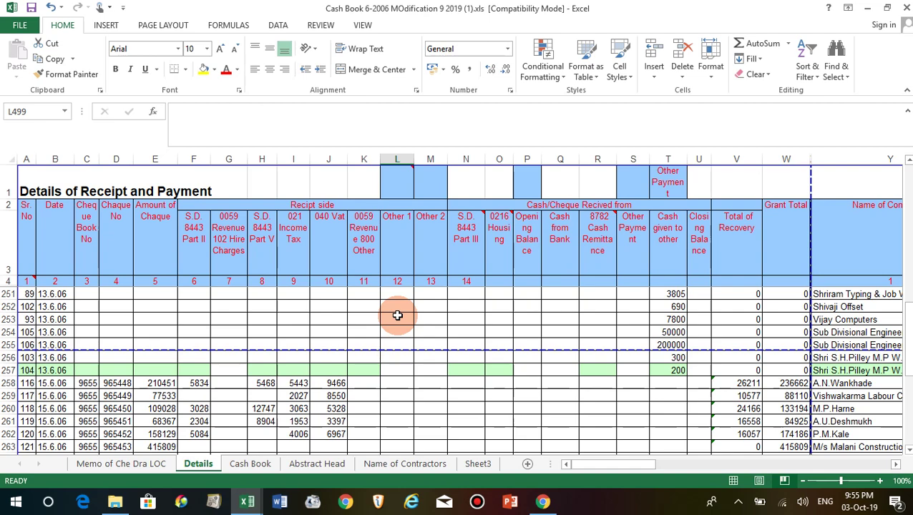
{"action": "key", "text": "Right"}
{"action": "key", "text": "Right"}
{"action": "key", "text": "Right"}
{"action": "key", "text": "Right"}
{"action": "key", "text": "Right"}
{"action": "key", "text": "Right"}
{"action": "key", "text": "Right"}
{"action": "key", "text": "Right"}
{"action": "key", "text": "Right"}
{"action": "key", "text": "Right"}
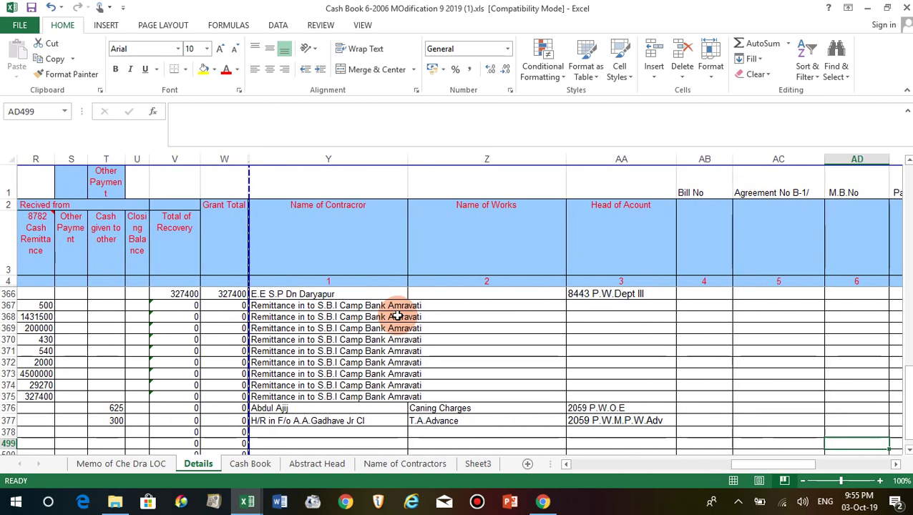
{"action": "left_click", "coordinate": [361, 362]}
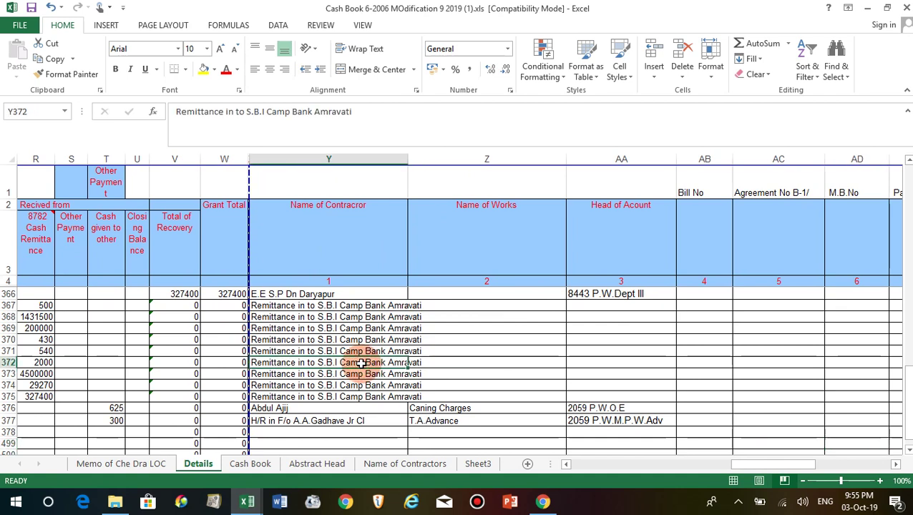
{"action": "left_click", "coordinate": [605, 293]}
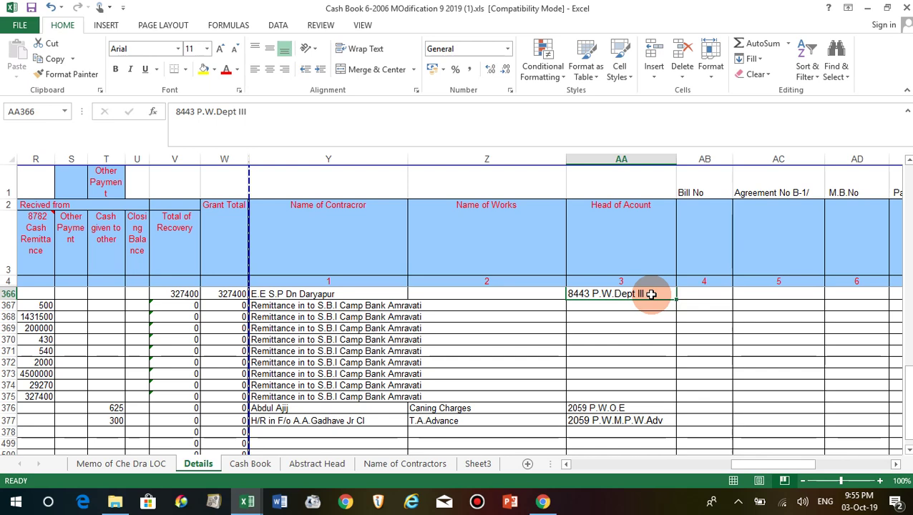
On the Cash Book sheet, inspect the formulas in H3881, I3881 and H7.
{"action": "left_click", "coordinate": [263, 465]}
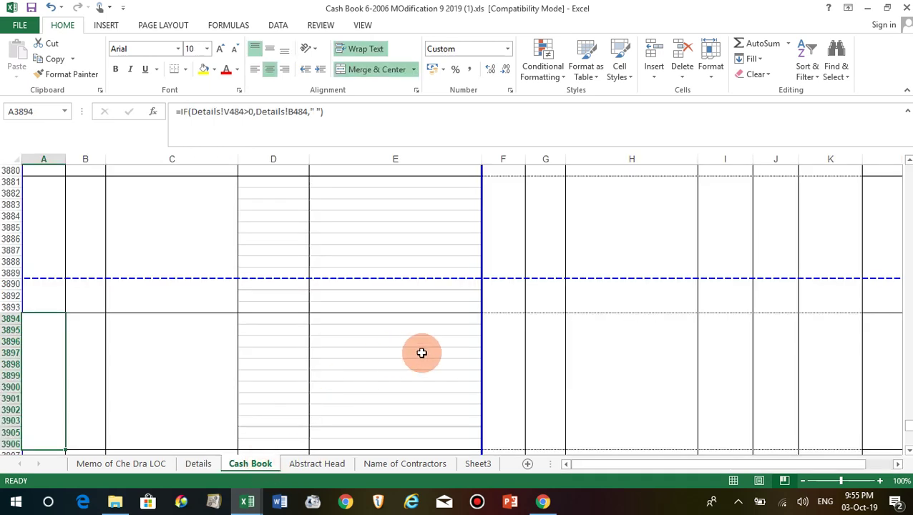
{"action": "left_click", "coordinate": [652, 240]}
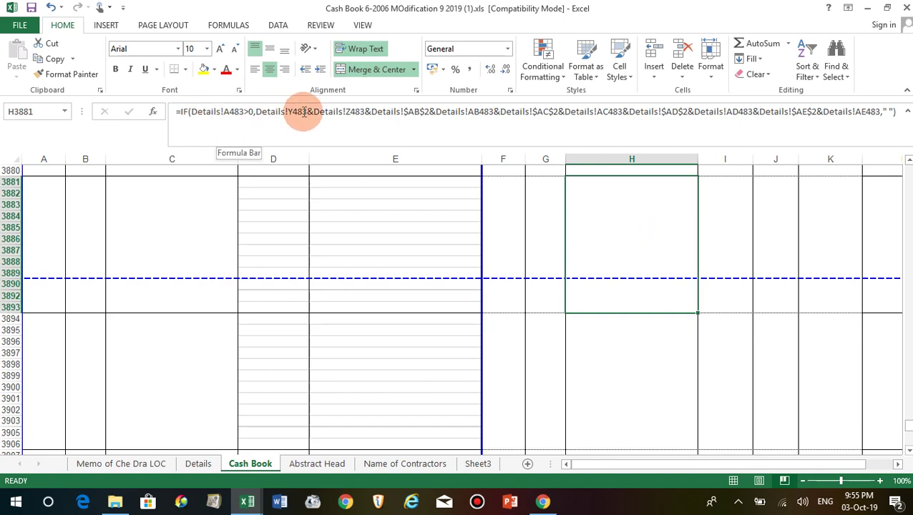
{"action": "left_click", "coordinate": [712, 252]}
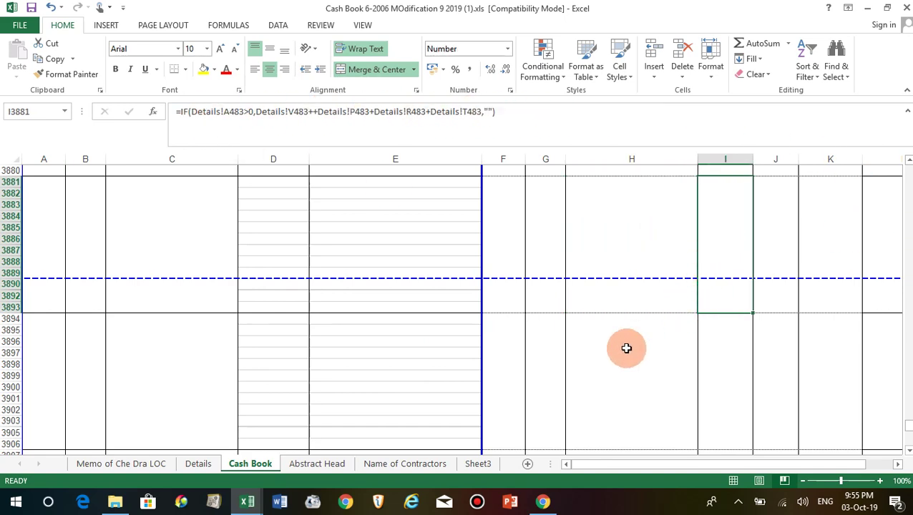
{"action": "scroll", "coordinate": [530, 373], "scroll_direction": "up", "scroll_amount": 3}
{"action": "scroll", "coordinate": [529, 373], "scroll_direction": "up", "scroll_amount": 13}
{"action": "scroll", "coordinate": [530, 374], "scroll_direction": "up", "scroll_amount": 13}
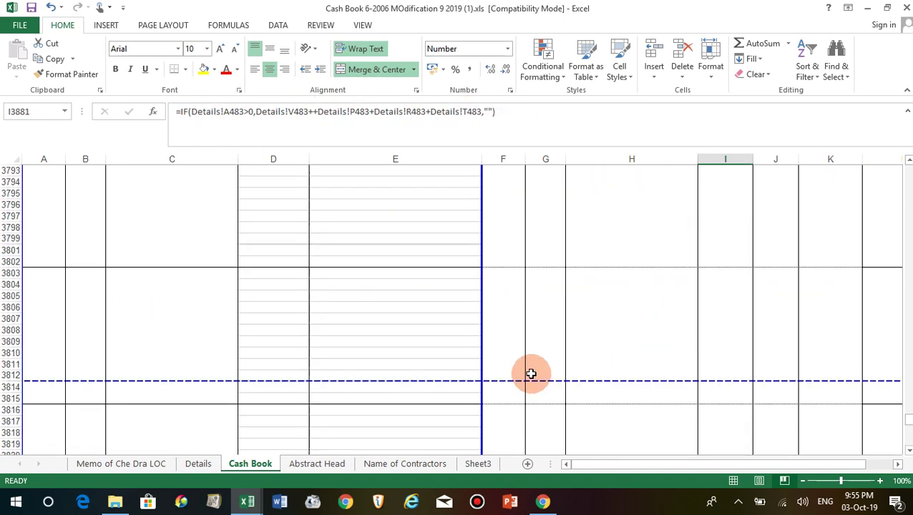
{"action": "key", "text": "ctrl+Home"}
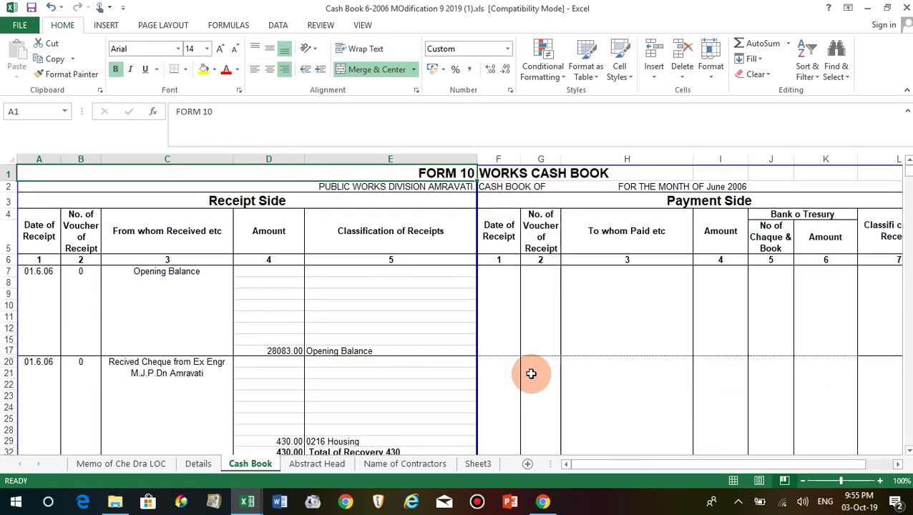
{"action": "left_click", "coordinate": [582, 304]}
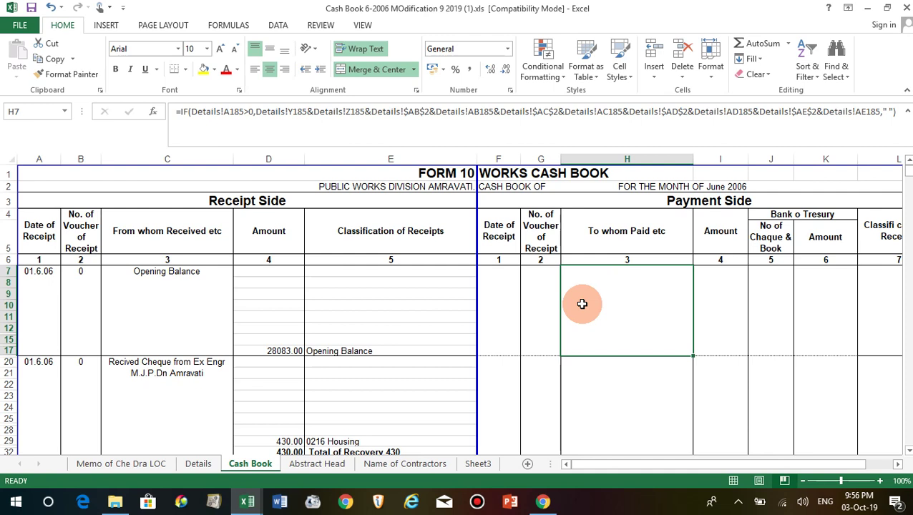
Switch back to cashbook.xlsx and select cell F26.
{"action": "left_click", "coordinate": [243, 504]}
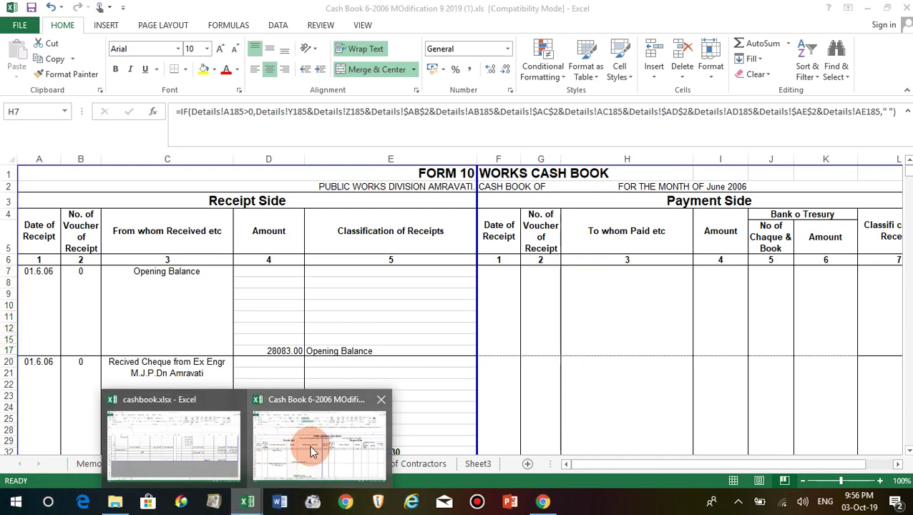
{"action": "left_click", "coordinate": [177, 432]}
{"action": "left_click", "coordinate": [390, 299]}
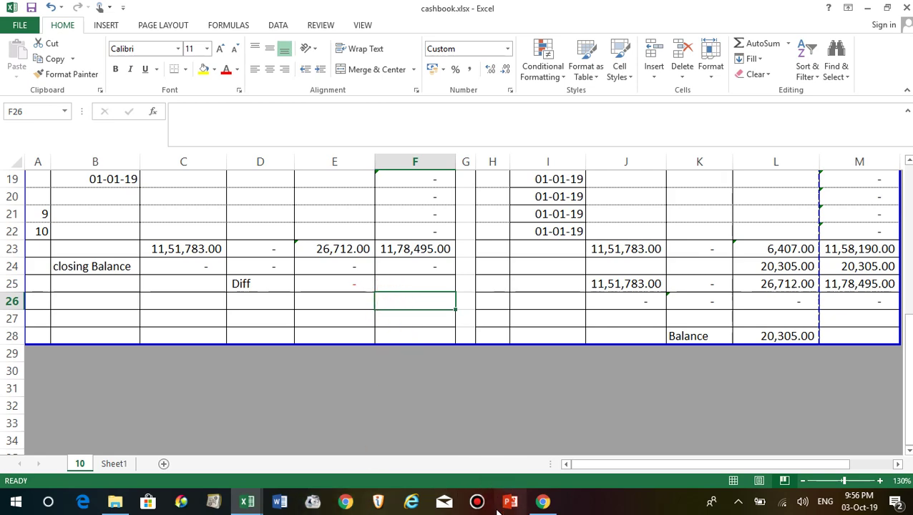
Bring Chrome forward on the blog's FORMS page listing the Cashbook and Excel File links.
{"action": "left_click", "coordinate": [542, 502]}
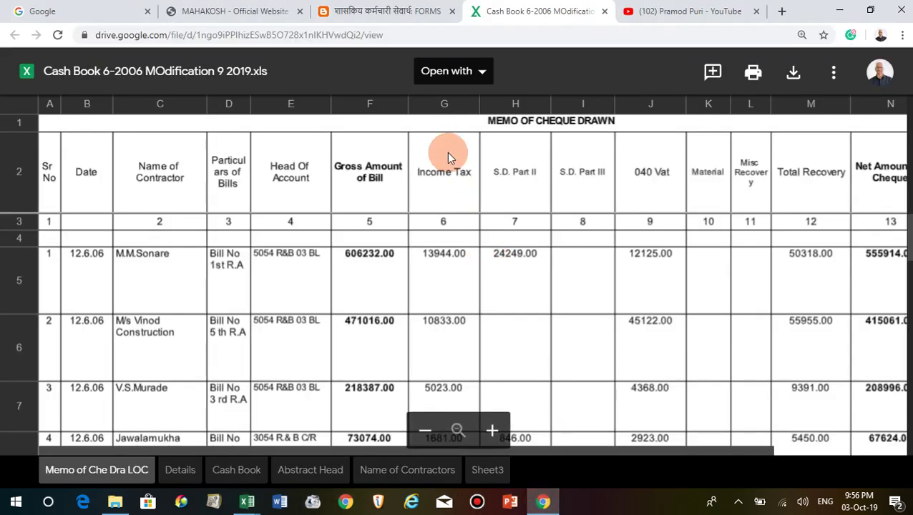
{"action": "left_click", "coordinate": [374, 12]}
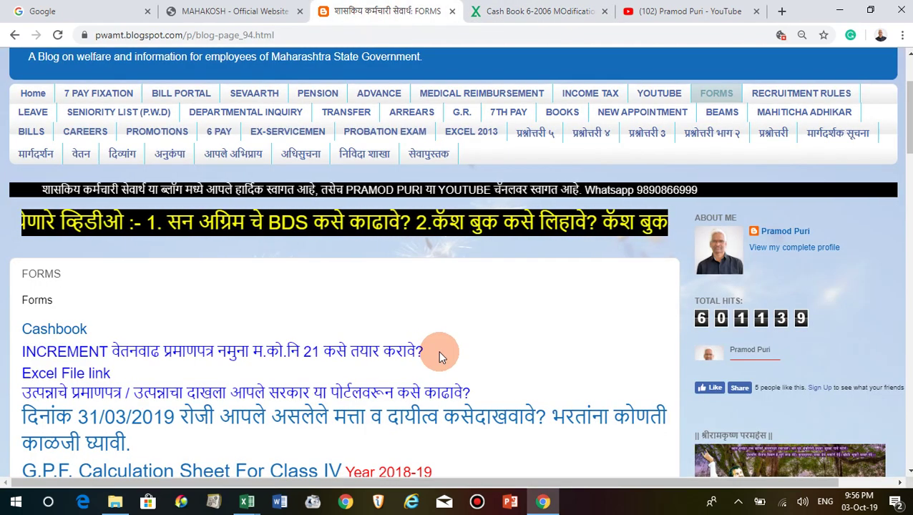
{"action": "mouse_move", "coordinate": [593, 6]}
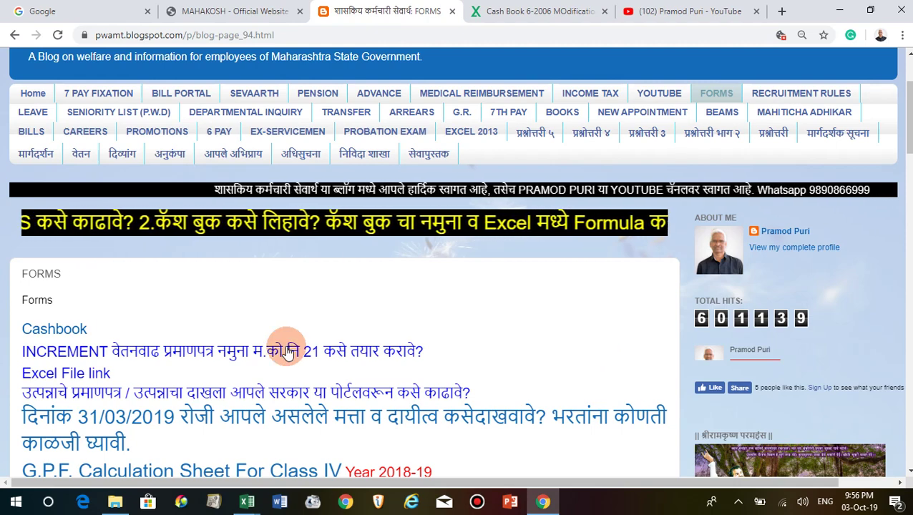
{"action": "scroll", "coordinate": [244, 342], "scroll_direction": "up", "scroll_amount": 2}
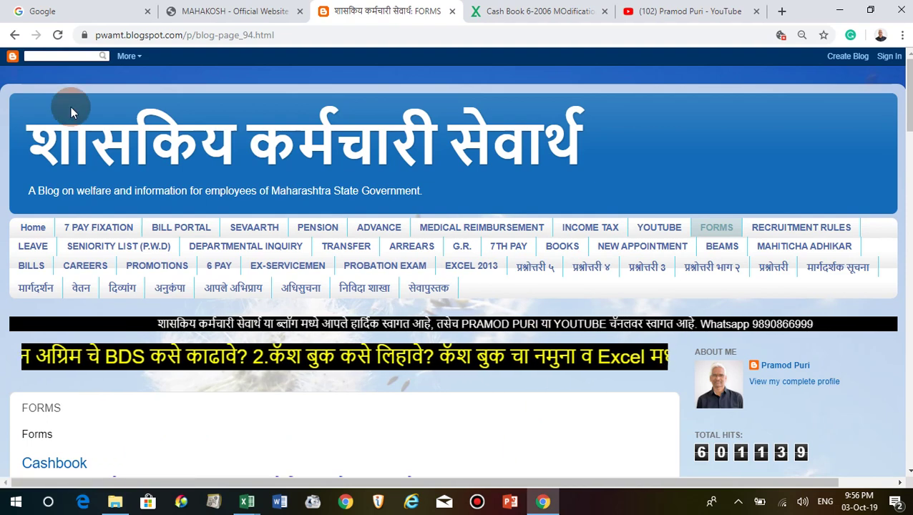
Go to the blog's home page and scroll through its October 2, 2019 H.R.A. formula post.
{"action": "left_click", "coordinate": [31, 230]}
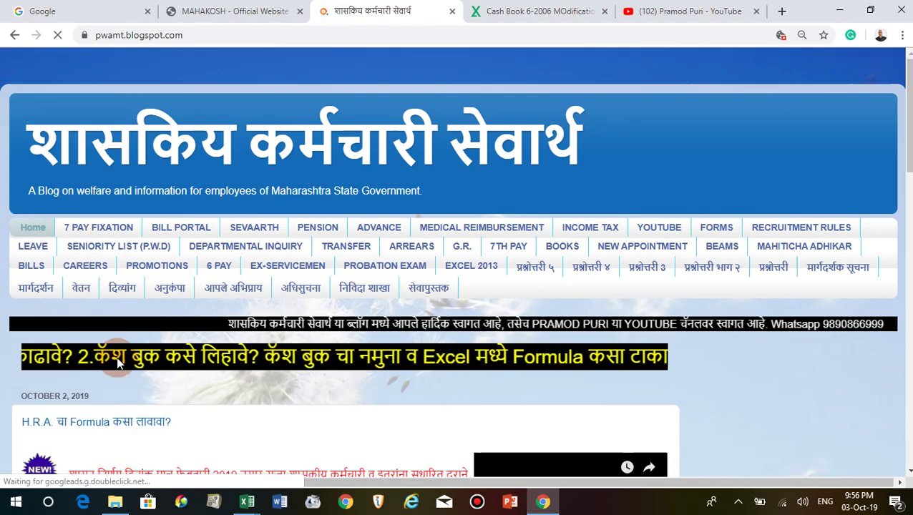
{"action": "scroll", "coordinate": [128, 372], "scroll_direction": "down", "scroll_amount": 2}
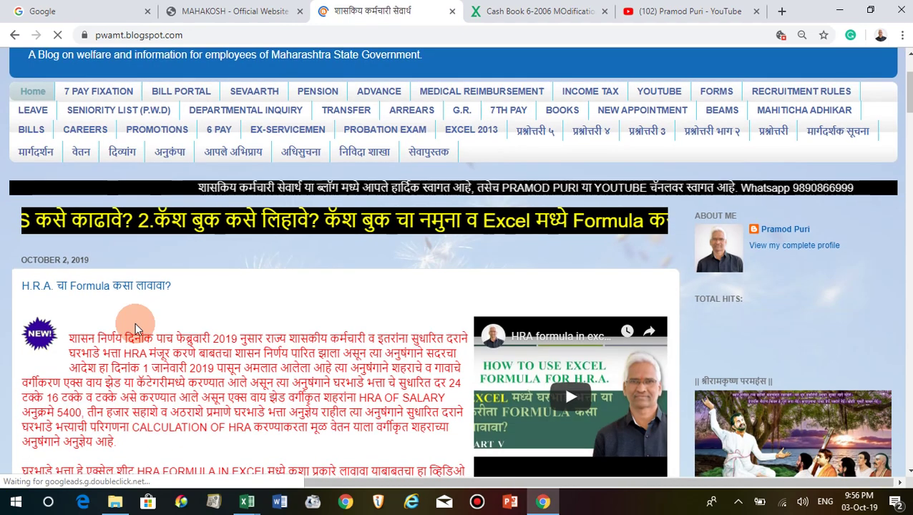
{"action": "scroll", "coordinate": [133, 322], "scroll_direction": "down", "scroll_amount": 1}
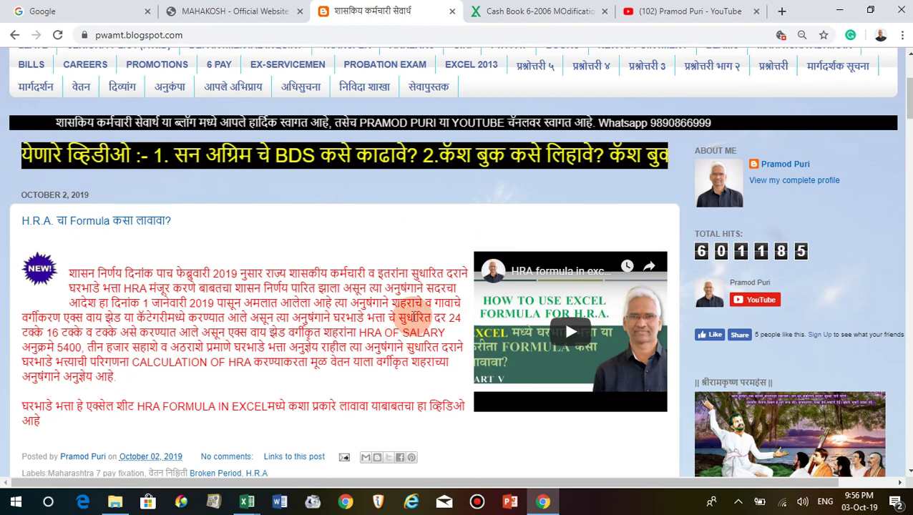
{"action": "scroll", "coordinate": [416, 312], "scroll_direction": "up", "scroll_amount": 1}
{"action": "scroll", "coordinate": [416, 313], "scroll_direction": "up", "scroll_amount": 1}
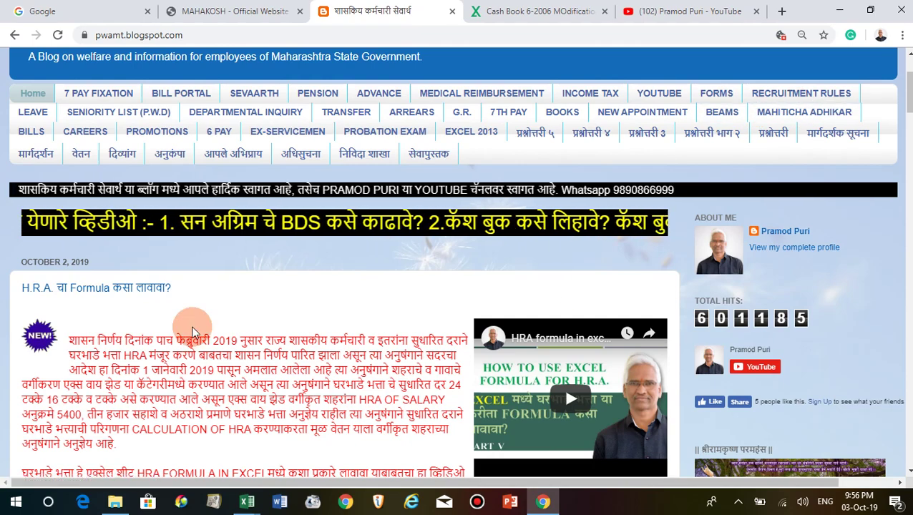
{"action": "scroll", "coordinate": [93, 381], "scroll_direction": "down", "scroll_amount": 2}
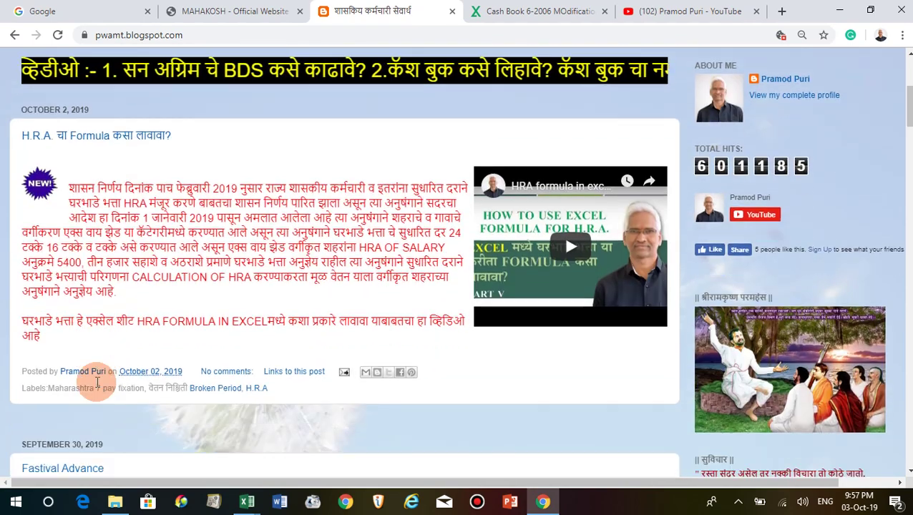
{"action": "scroll", "coordinate": [90, 379], "scroll_direction": "up", "scroll_amount": 3}
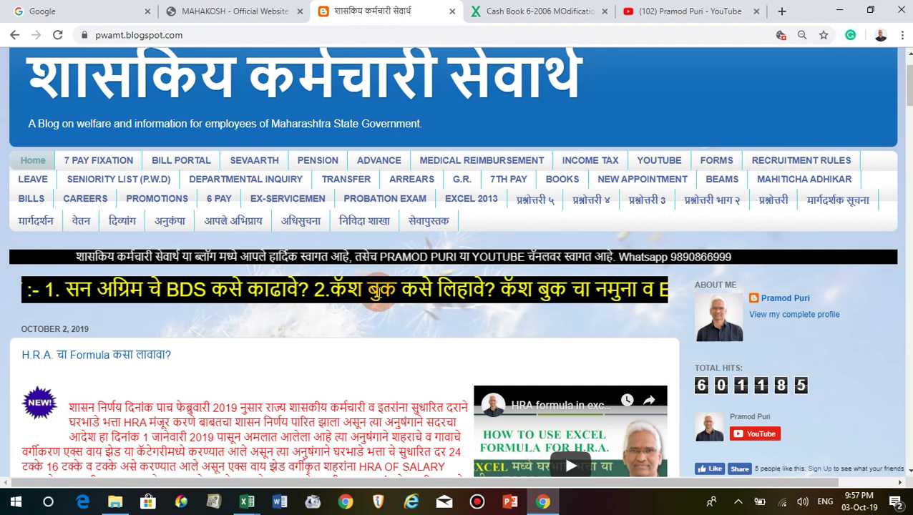